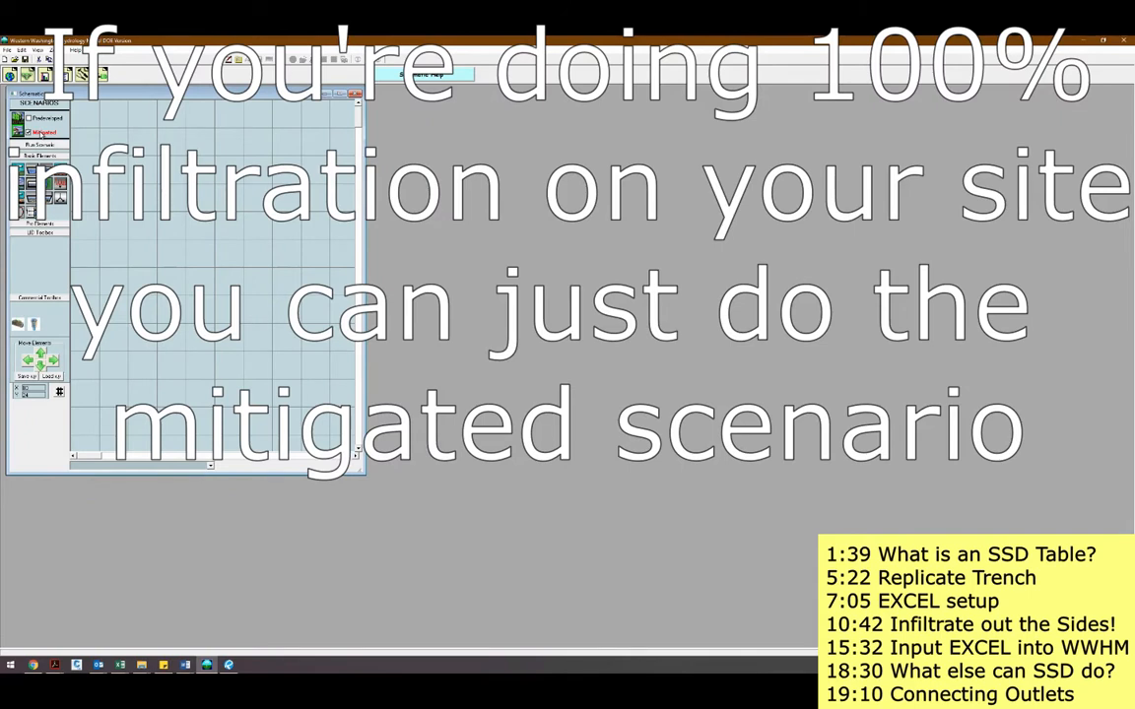
Add a basin to the mitigated schematic with 5 acres of A/B Lawn, Flat and 5 acres of Roads/Flat.
{"action": "left_click", "coordinate": [19, 171]}
{"action": "left_click", "coordinate": [201, 199]}
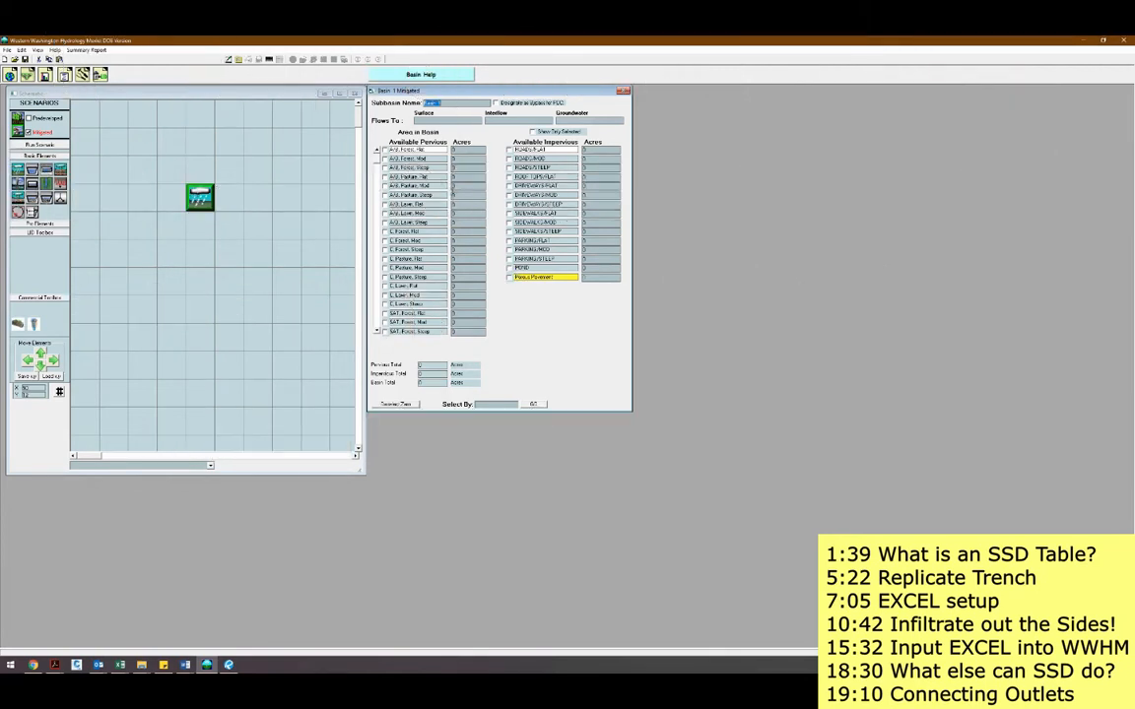
{"action": "left_click", "coordinate": [457, 203]}
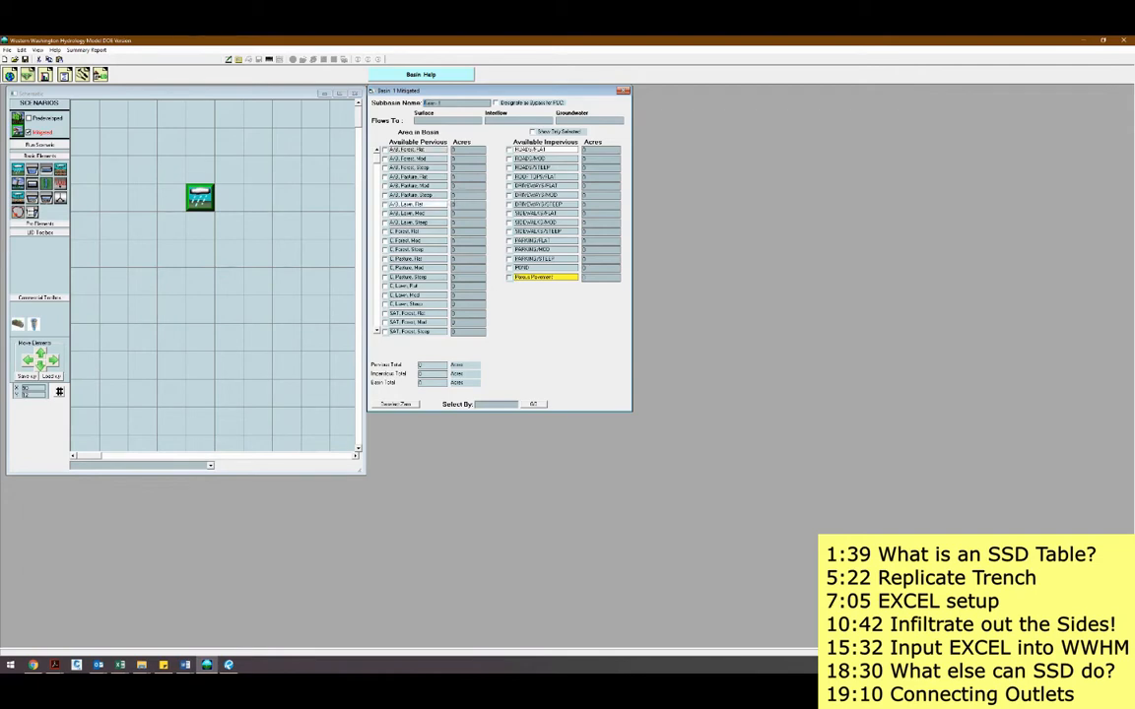
{"action": "type", "text": "5"}
{"action": "left_click", "coordinate": [593, 151]}
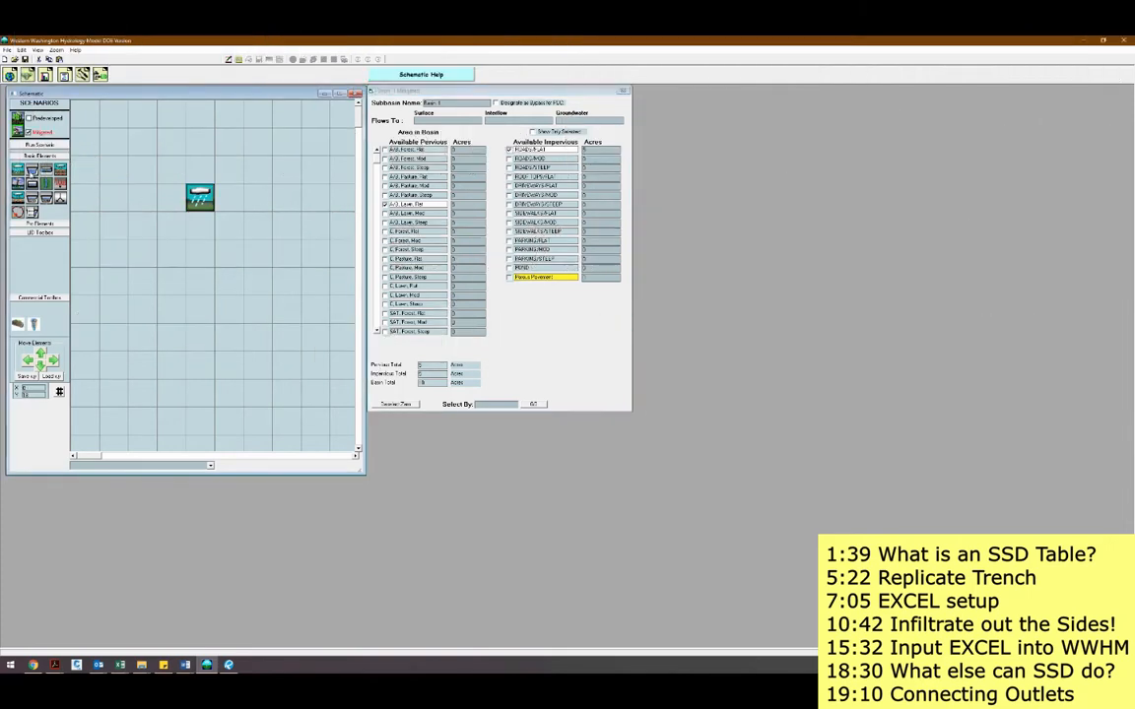
Place an SSD Table below the basin and connect the basin's surface flow and interflow to it.
{"action": "left_click_drag", "start_coordinate": [31, 212], "coordinate": [202, 253]}
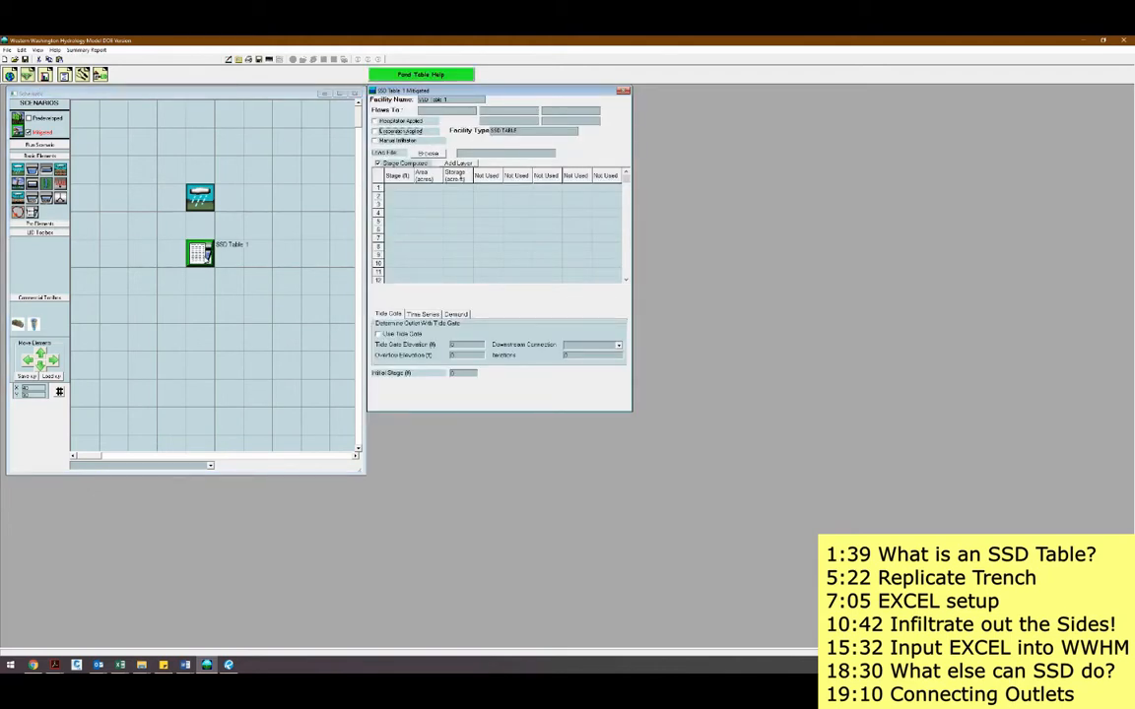
{"action": "left_click", "coordinate": [188, 192]}
{"action": "right_click", "coordinate": [194, 199]}
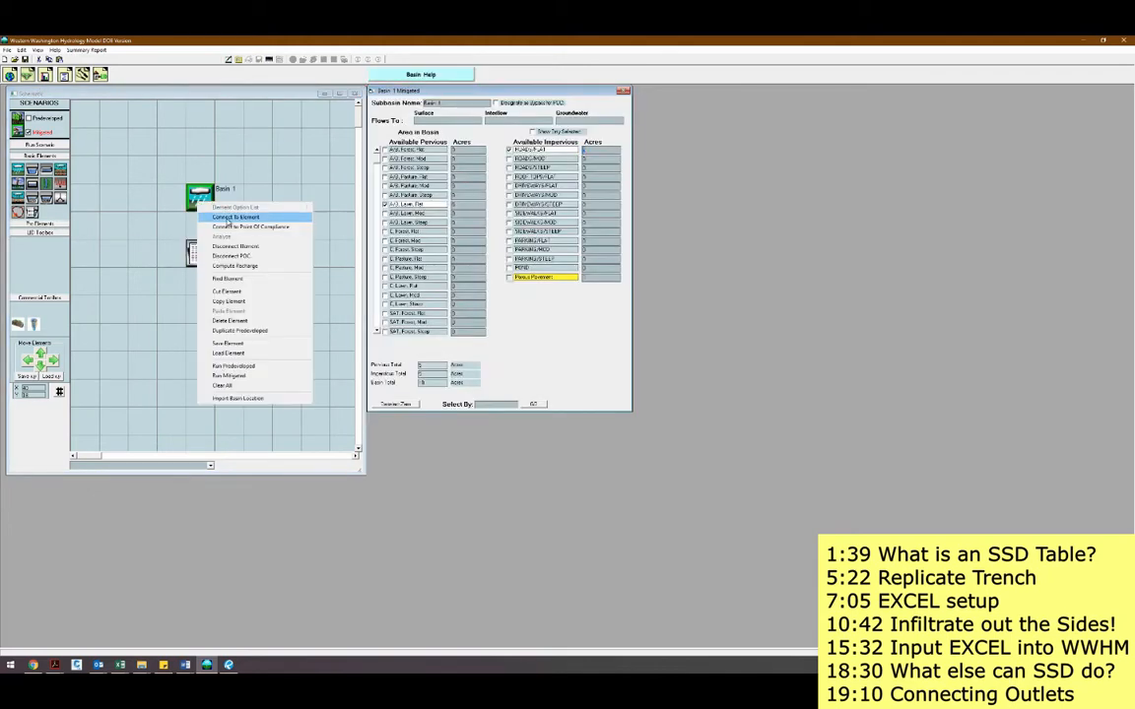
{"action": "left_click", "coordinate": [234, 217]}
{"action": "left_click", "coordinate": [195, 251]}
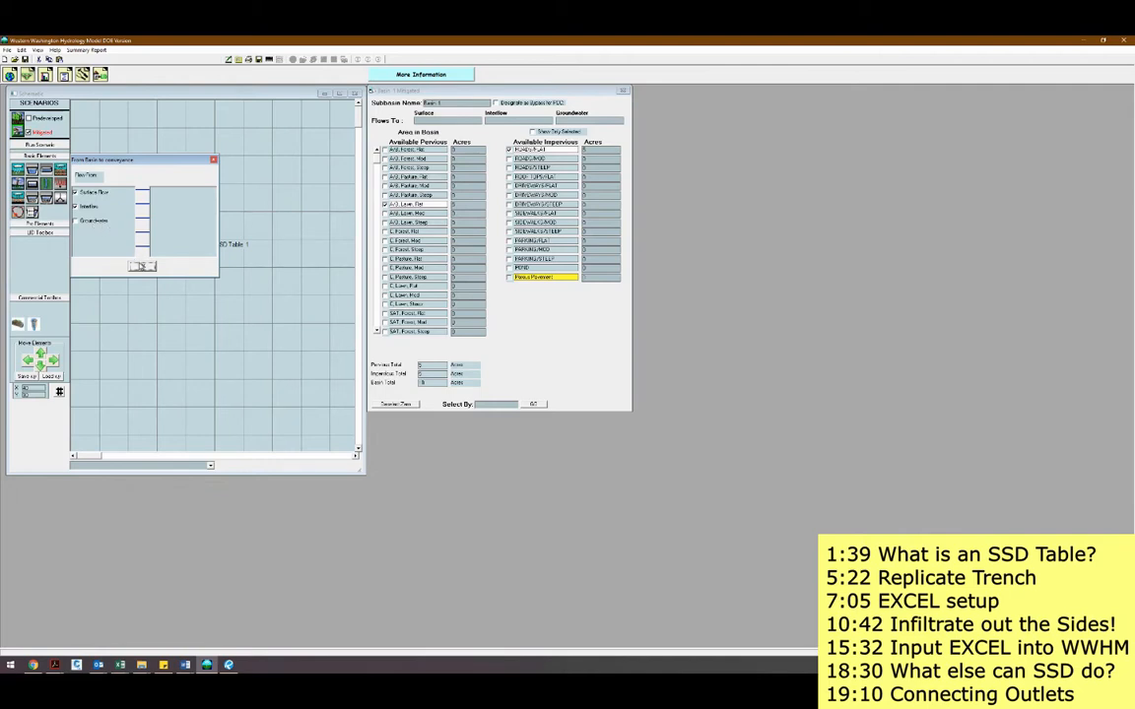
{"action": "left_click", "coordinate": [141, 266]}
{"action": "left_click", "coordinate": [626, 92]}
{"action": "mouse_move", "coordinate": [513, 96]}
{"action": "left_mouse_down"}
{"action": "mouse_move", "coordinate": [671, 102]}
{"action": "mouse_move", "coordinate": [509, 96]}
{"action": "left_mouse_up"}
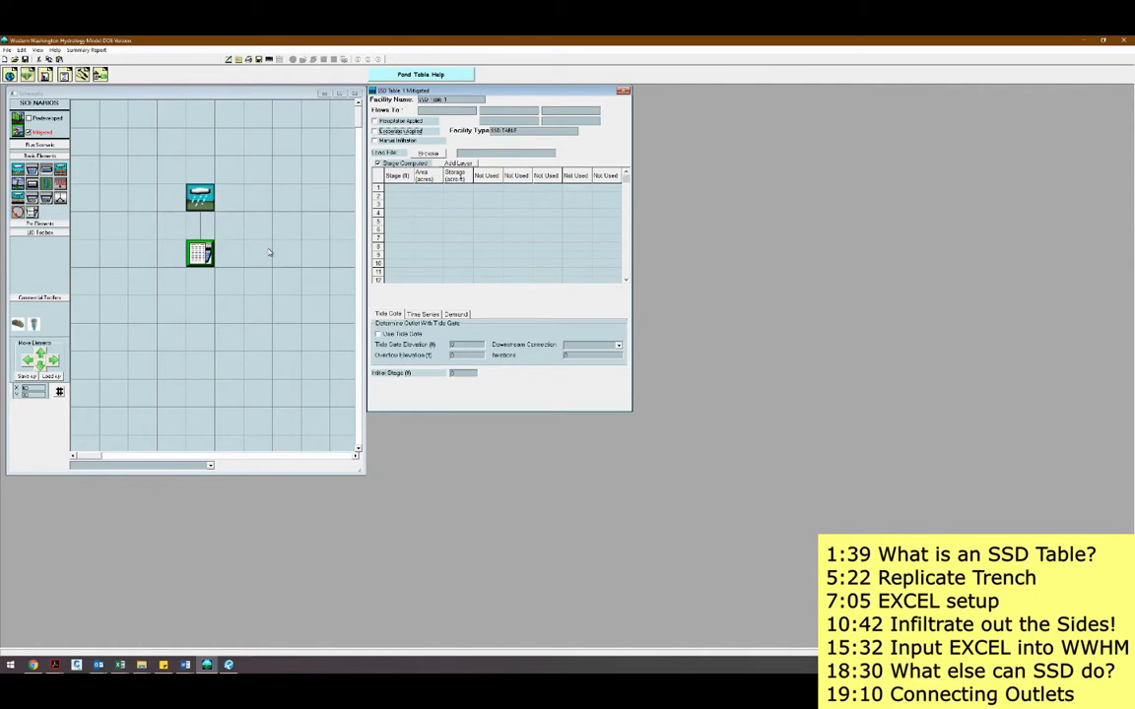
Place a trapezoidal pond beside the SSD Table and fill in its dimensions with Quick Pond.
{"action": "left_click_drag", "start_coordinate": [18, 170], "coordinate": [259, 253]}
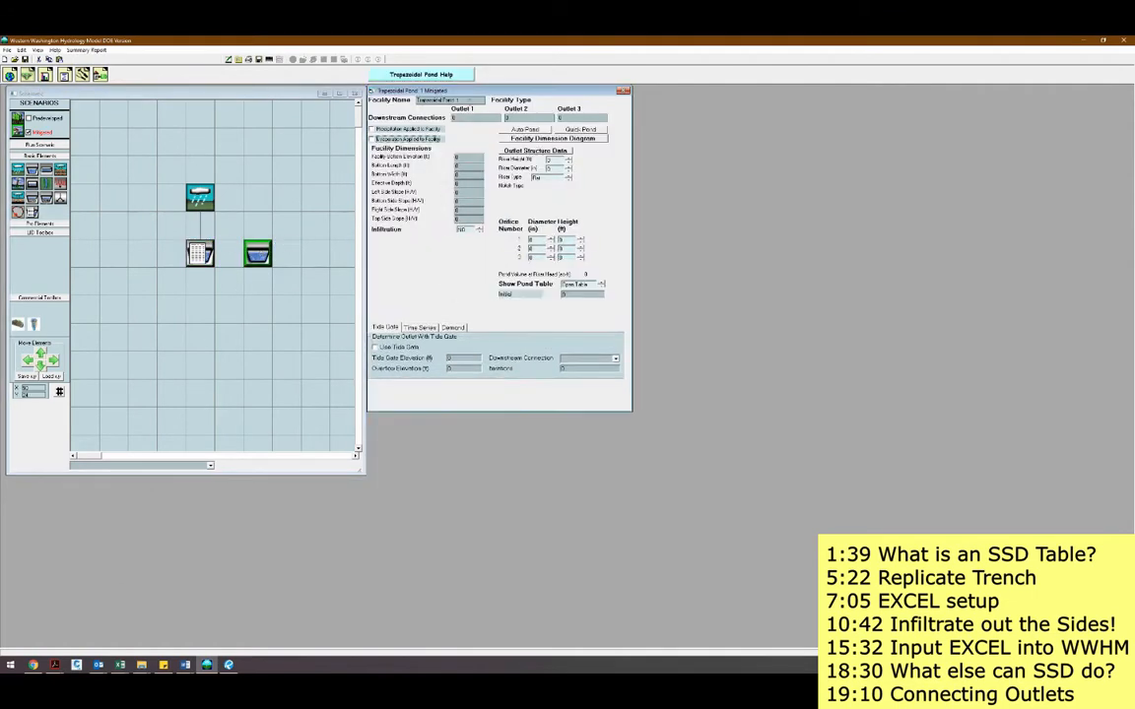
{"action": "left_click_drag", "start_coordinate": [429, 89], "coordinate": [699, 90]}
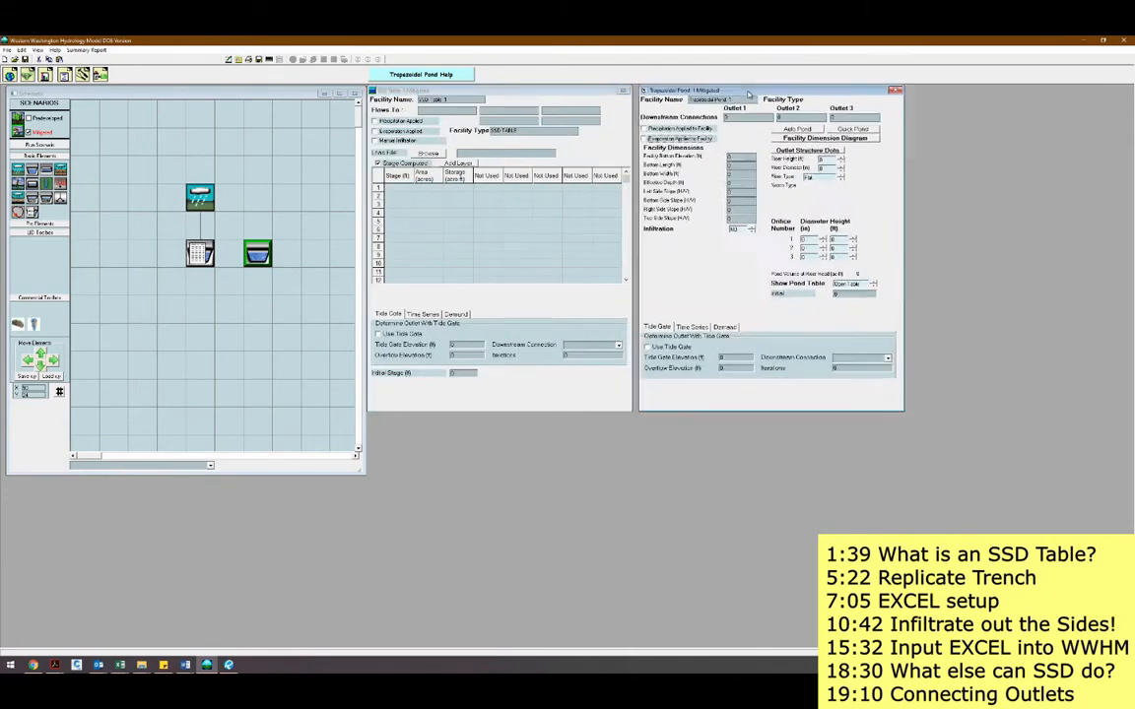
{"action": "left_click", "coordinate": [852, 130]}
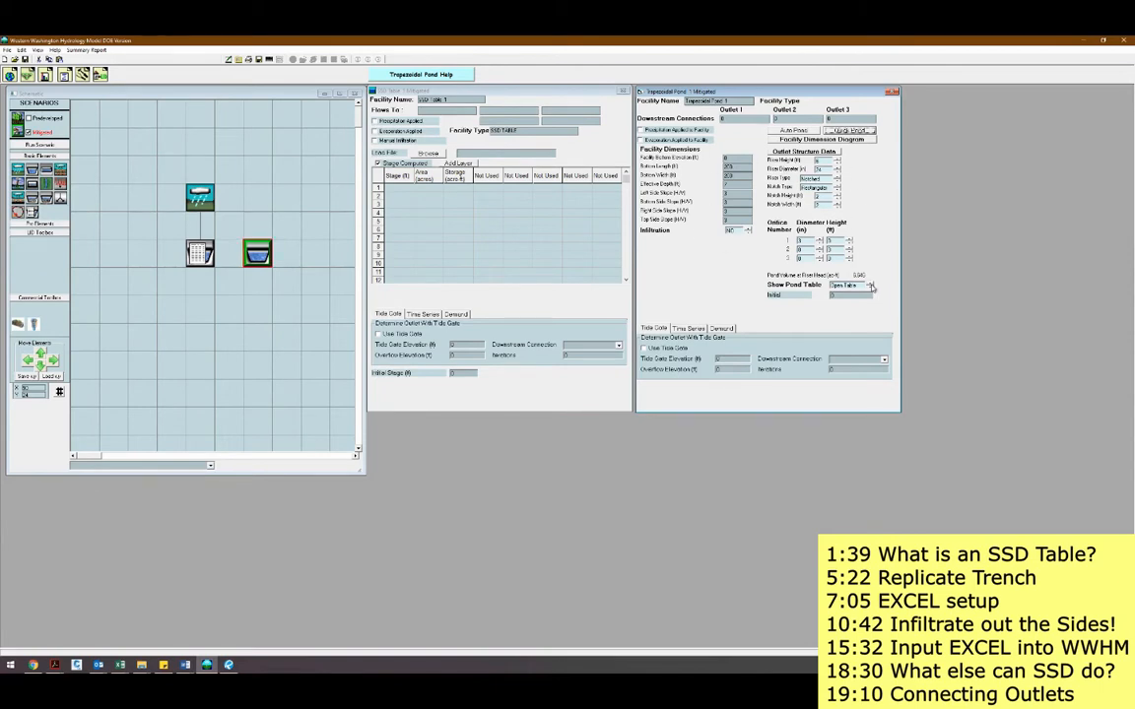
Show the trapezoidal pond's table and examine its stage, area, storage, discharge and infiltration columns.
{"action": "left_click", "coordinate": [871, 285]}
{"action": "left_click_drag", "start_coordinate": [482, 95], "coordinate": [909, 186]}
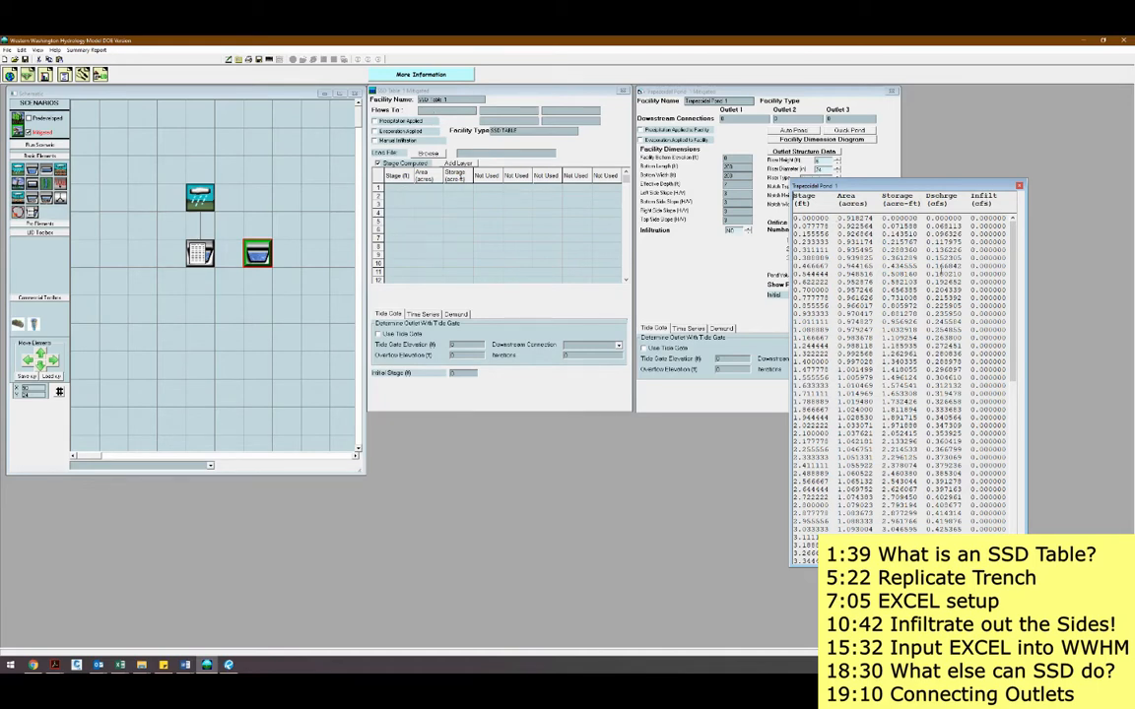
{"action": "left_click_drag", "start_coordinate": [941, 192], "coordinate": [500, 165]}
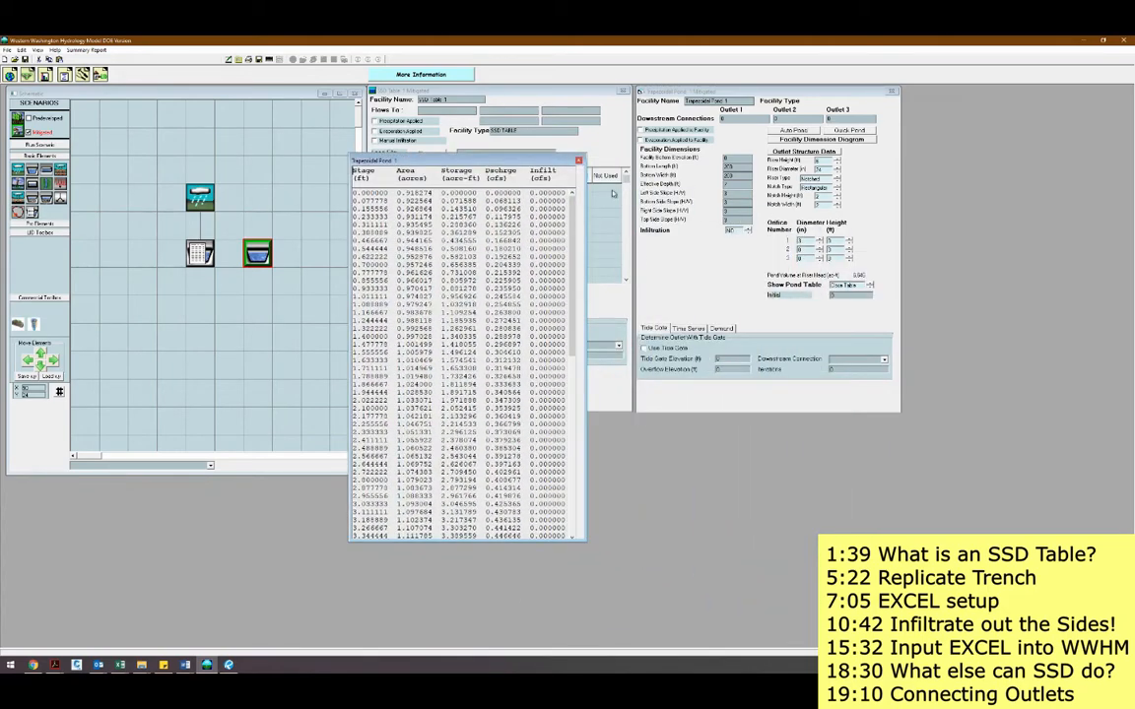
Enable infiltration for the pond with a measured rate of 20 in/hr and a reduction factor of 0.25.
{"action": "left_click", "coordinate": [747, 231]}
{"action": "left_click", "coordinate": [734, 247]}
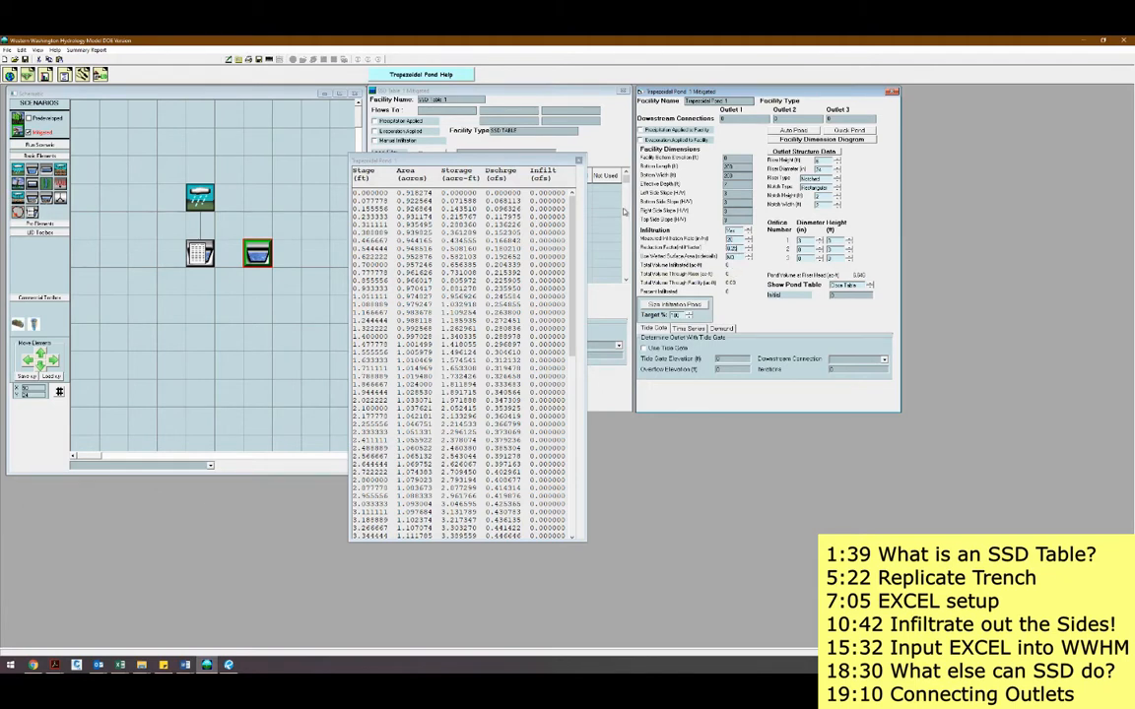
{"action": "left_click", "coordinate": [522, 141]}
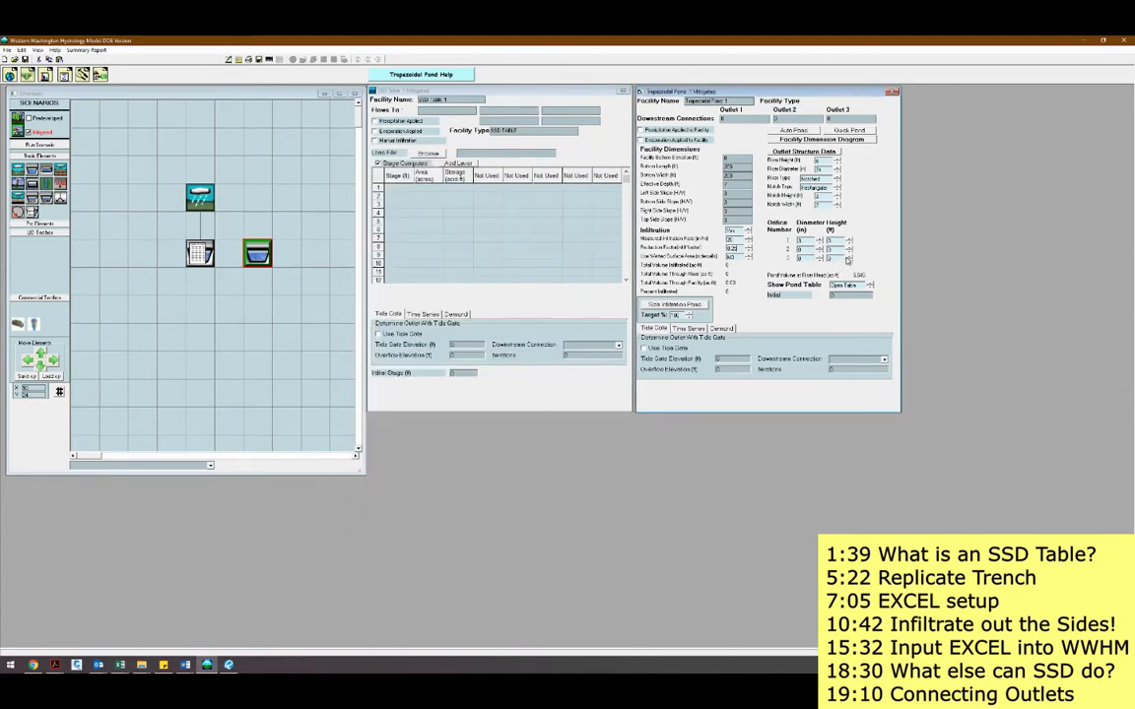
Reopen the pond's stage table and compare the infiltration values over the full range of depths.
{"action": "left_click", "coordinate": [871, 287]}
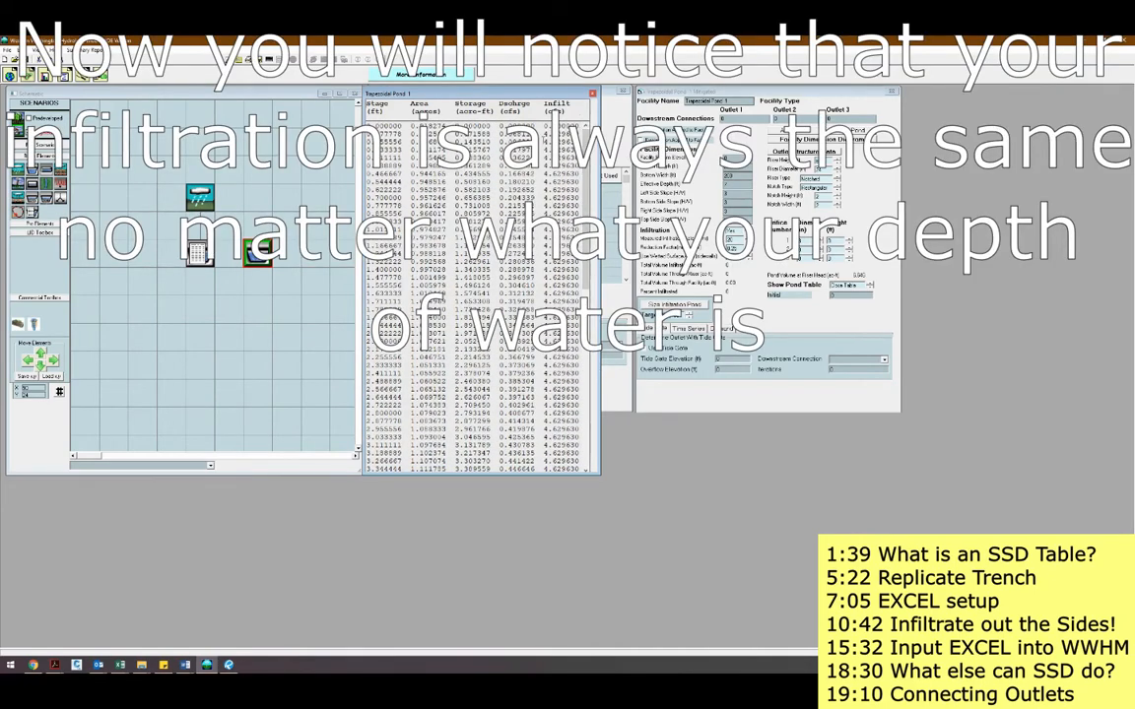
{"action": "scroll", "coordinate": [478, 295], "scroll_direction": "down", "scroll_amount": 9}
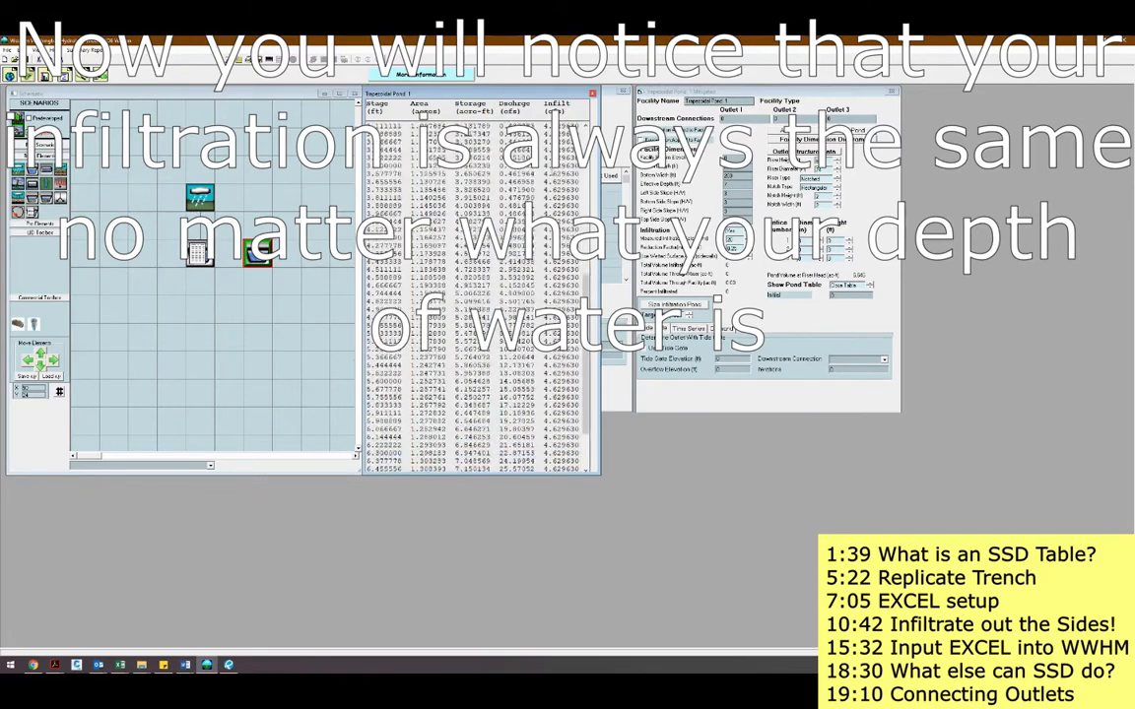
{"action": "scroll", "coordinate": [478, 296], "scroll_direction": "up", "scroll_amount": 9}
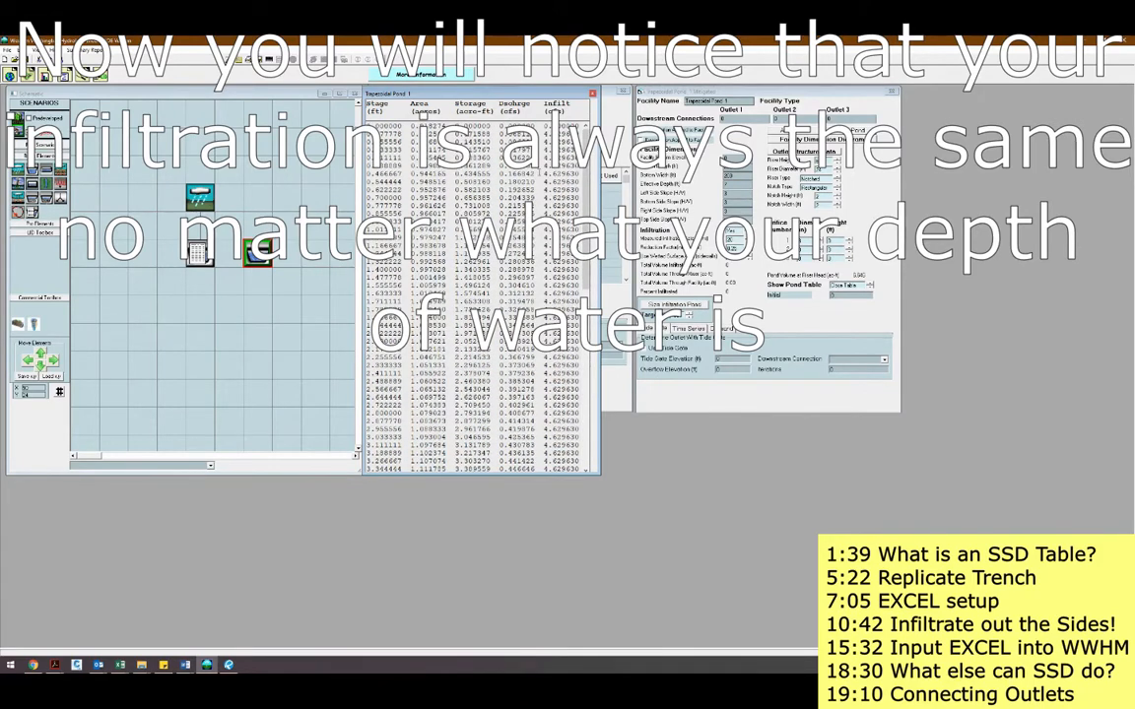
{"action": "left_click_drag", "start_coordinate": [506, 92], "coordinate": [533, 118]}
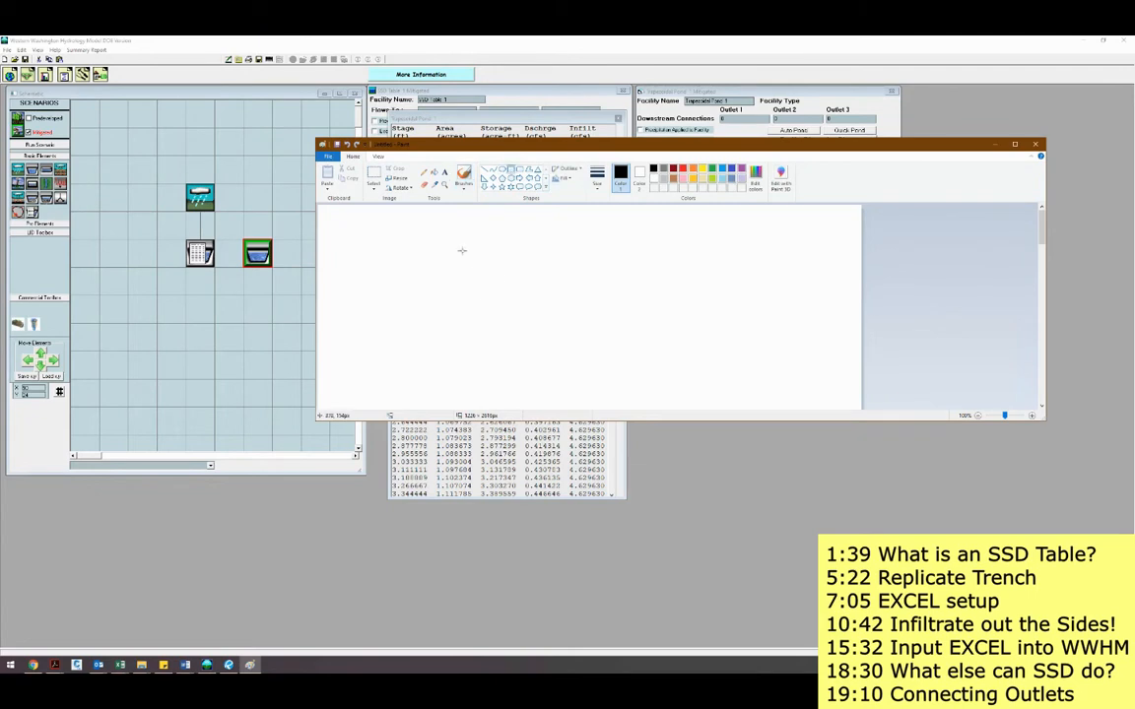
In Paint, draw a red square trench section with a shallow blue water level and blue infiltration arrows.
{"action": "mouse_move", "coordinate": [458, 241]}
{"action": "left_mouse_down"}
{"action": "mouse_move", "coordinate": [492, 294]}
{"action": "mouse_move", "coordinate": [541, 330]}
{"action": "left_mouse_up"}
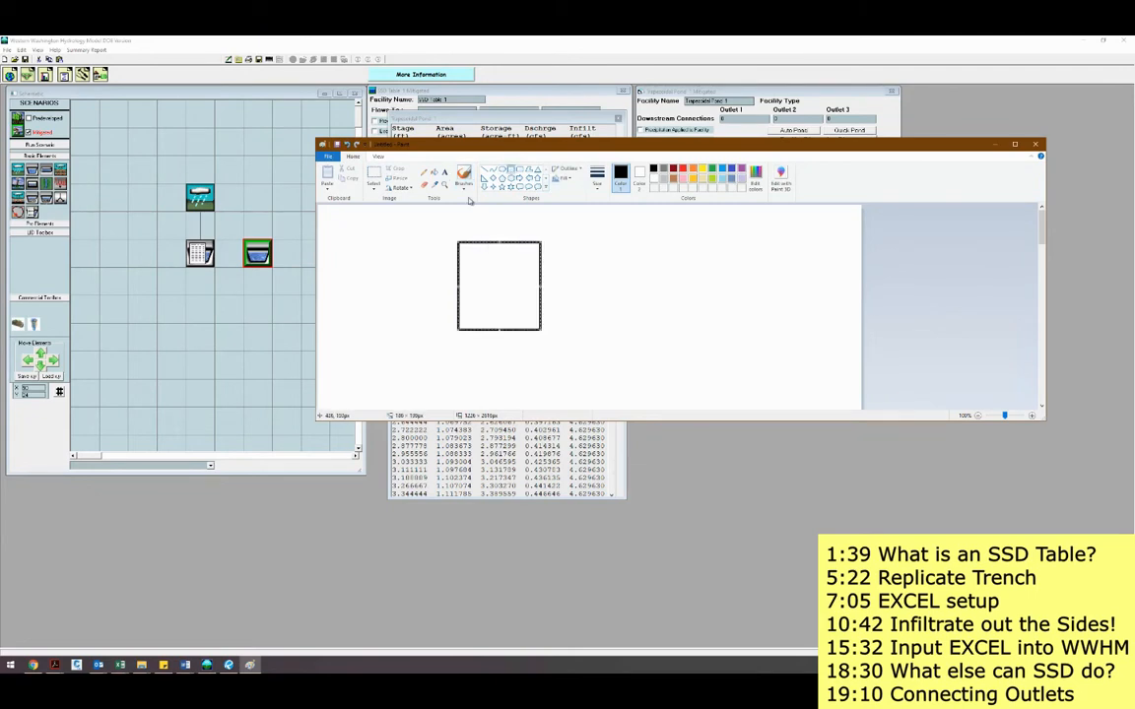
{"action": "left_click", "coordinate": [682, 170]}
{"action": "left_click", "coordinate": [722, 169]}
{"action": "left_click", "coordinate": [464, 174]}
{"action": "left_click_drag", "start_coordinate": [459, 324], "coordinate": [540, 325]}
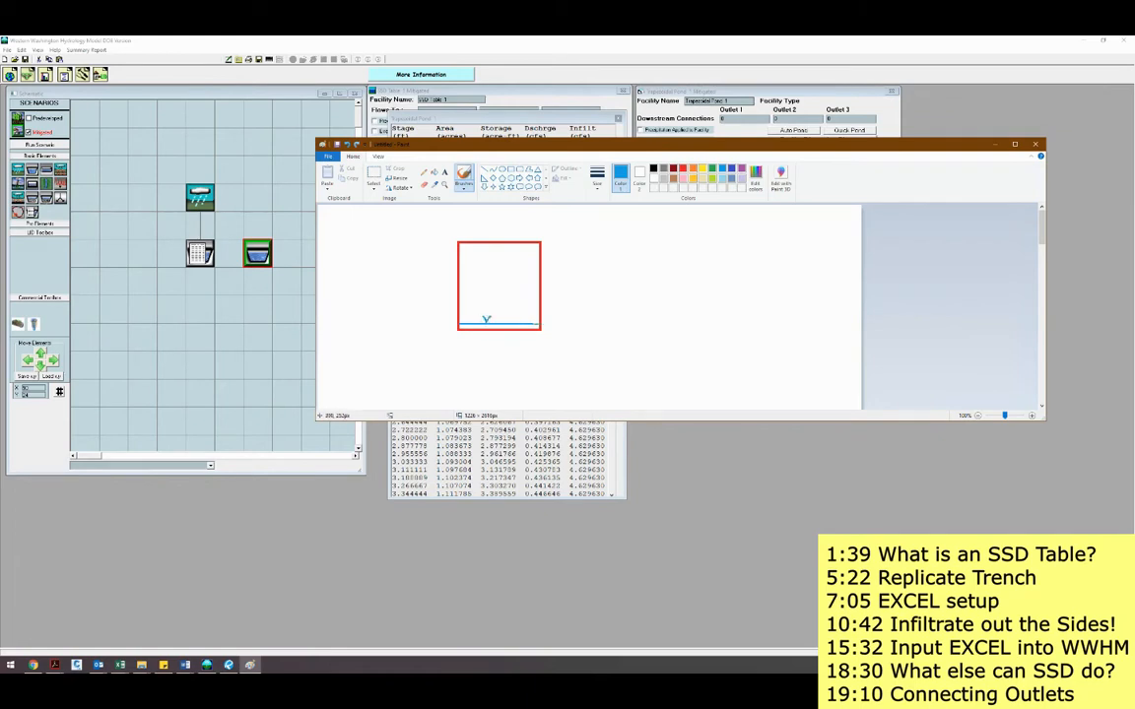
{"action": "left_click_drag", "start_coordinate": [492, 333], "coordinate": [492, 356]}
Draw a second, black square trench section with a blue water level and water-surface symbol near its top.
{"action": "left_click_drag", "start_coordinate": [647, 235], "coordinate": [750, 333]}
{"action": "left_click", "coordinate": [652, 170]}
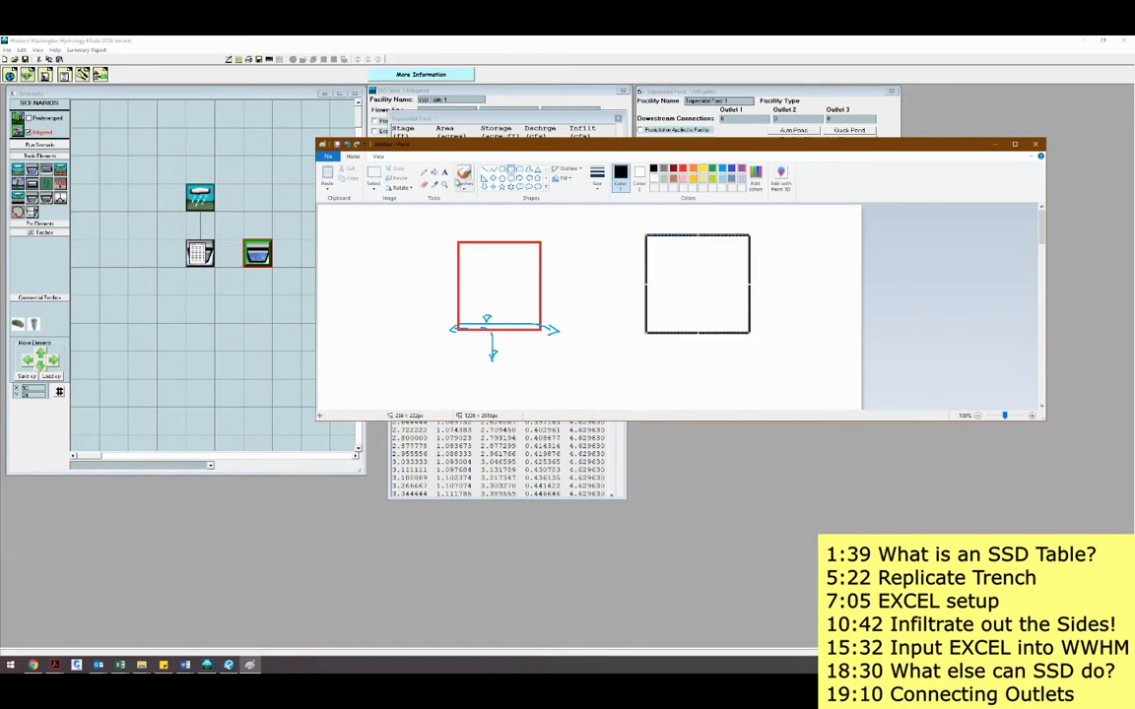
{"action": "left_click", "coordinate": [463, 175]}
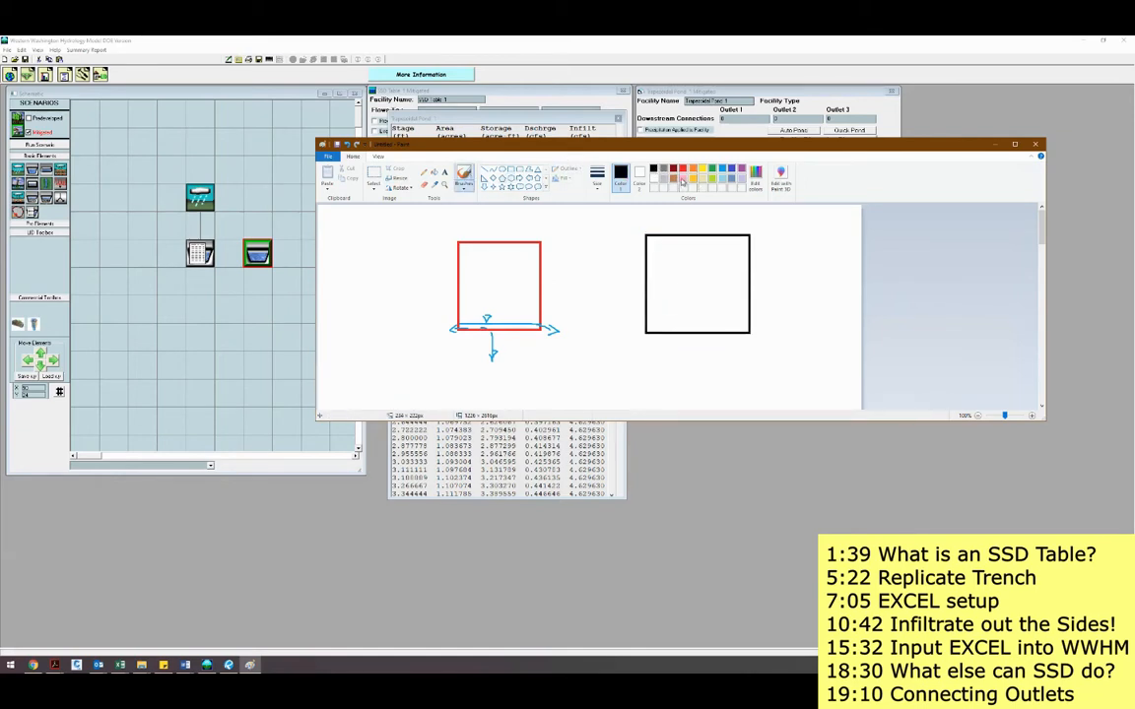
{"action": "left_click", "coordinate": [722, 170]}
{"action": "mouse_move", "coordinate": [647, 260]}
{"action": "left_mouse_down"}
{"action": "mouse_move", "coordinate": [739, 260]}
{"action": "mouse_move", "coordinate": [686, 255]}
{"action": "left_mouse_up"}
{"action": "left_click_drag", "start_coordinate": [685, 264], "coordinate": [698, 264]}
{"action": "left_click_drag", "start_coordinate": [685, 268], "coordinate": [692, 268]}
Add blue infiltration arrows leaving the bottom and both sides of the black square.
{"action": "mouse_move", "coordinate": [689, 326]}
{"action": "left_mouse_down"}
{"action": "mouse_move", "coordinate": [689, 360]}
{"action": "mouse_move", "coordinate": [730, 369]}
{"action": "left_mouse_up"}
{"action": "left_click_drag", "start_coordinate": [730, 369], "coordinate": [735, 355]}
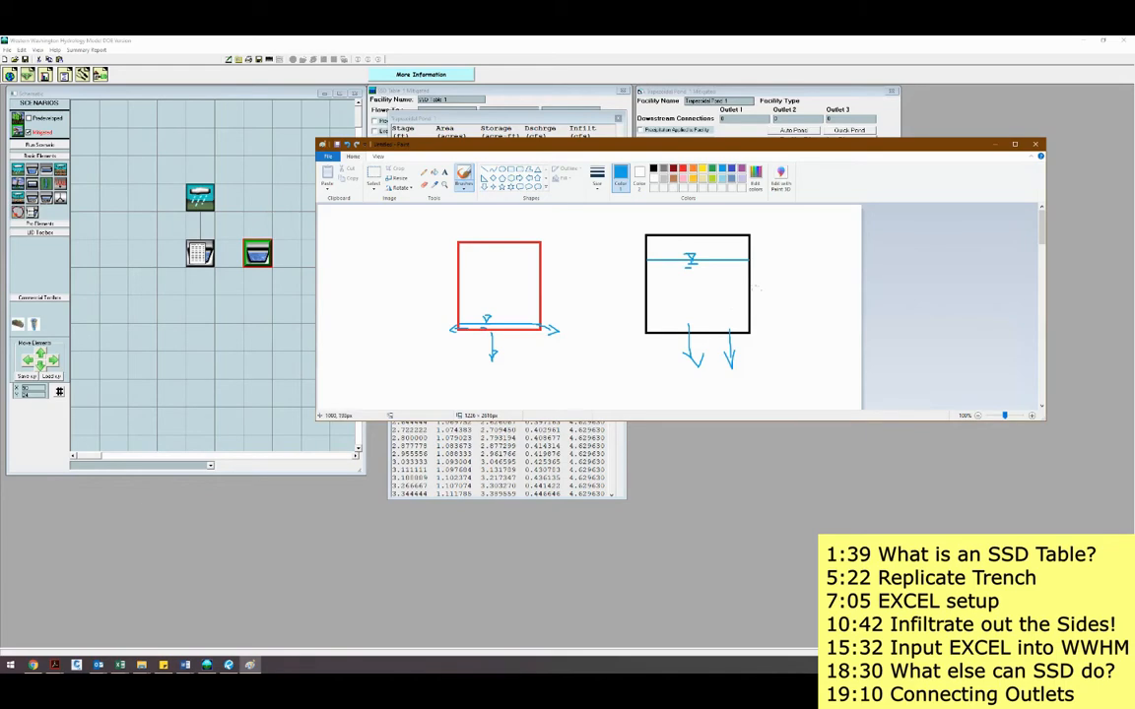
{"action": "left_click_drag", "start_coordinate": [739, 289], "coordinate": [803, 317]}
{"action": "left_click_drag", "start_coordinate": [790, 310], "coordinate": [810, 301]}
{"action": "left_click_drag", "start_coordinate": [661, 288], "coordinate": [614, 302]}
Back in WWHM, set the pond's Use Wetted Surface Area (sidewalls) option to Yes.
{"action": "mouse_move", "coordinate": [643, 147]}
{"action": "left_mouse_down"}
{"action": "mouse_move", "coordinate": [642, 220]}
{"action": "mouse_move", "coordinate": [517, 339]}
{"action": "mouse_move", "coordinate": [531, 363]}
{"action": "left_mouse_up"}
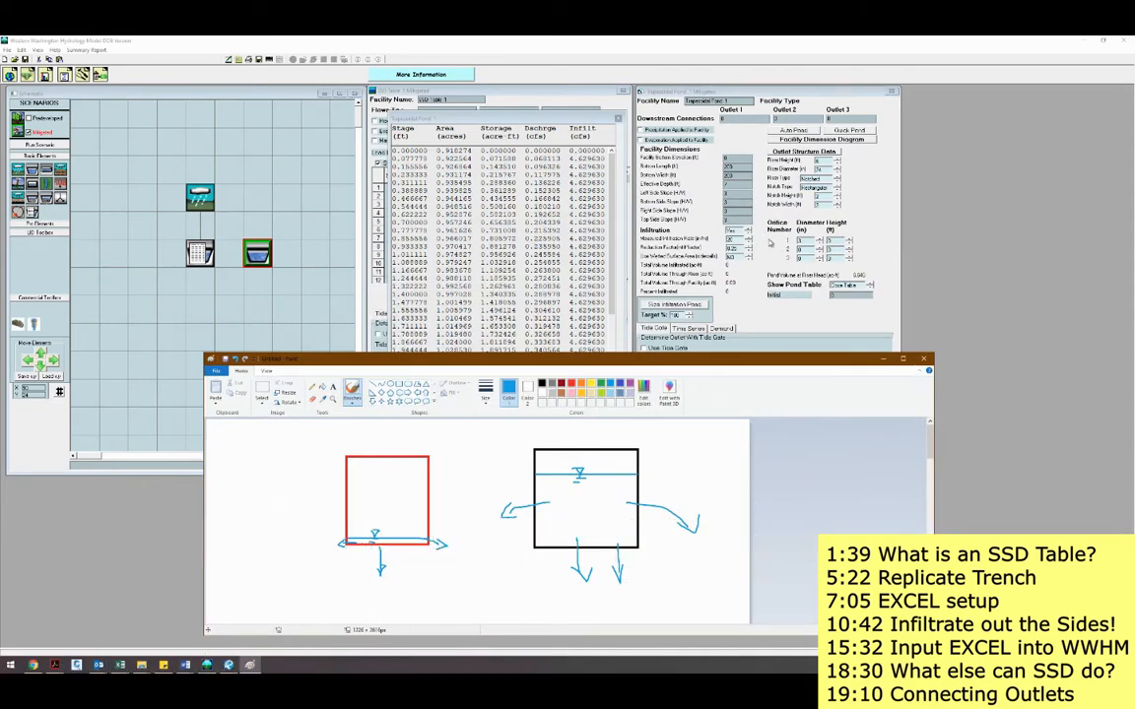
{"action": "left_click", "coordinate": [770, 244]}
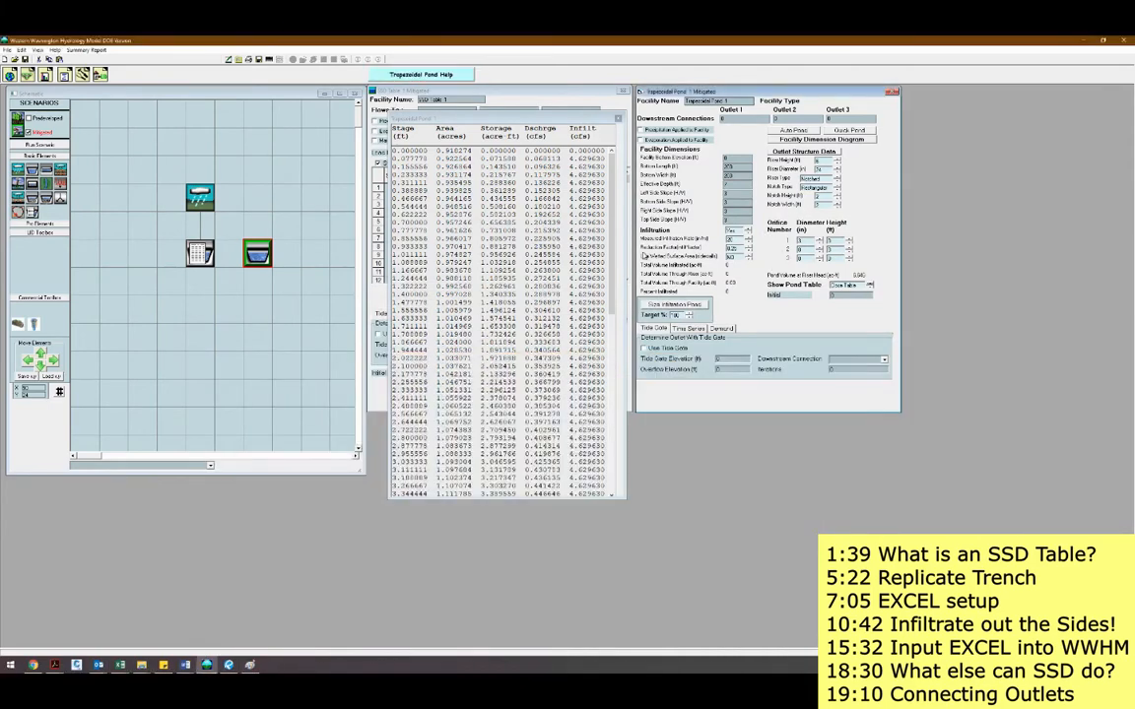
{"action": "left_click", "coordinate": [749, 260]}
Return to Paint, enlarge the canvas view and draw a black pond cross-section with sloping sides below the squares.
{"action": "left_click", "coordinate": [227, 597]}
{"action": "mouse_move", "coordinate": [458, 358]}
{"action": "left_mouse_down"}
{"action": "mouse_move", "coordinate": [461, 305]}
{"action": "mouse_move", "coordinate": [521, 108]}
{"action": "left_mouse_up"}
{"action": "left_click_drag", "start_coordinate": [935, 365], "coordinate": [934, 583]}
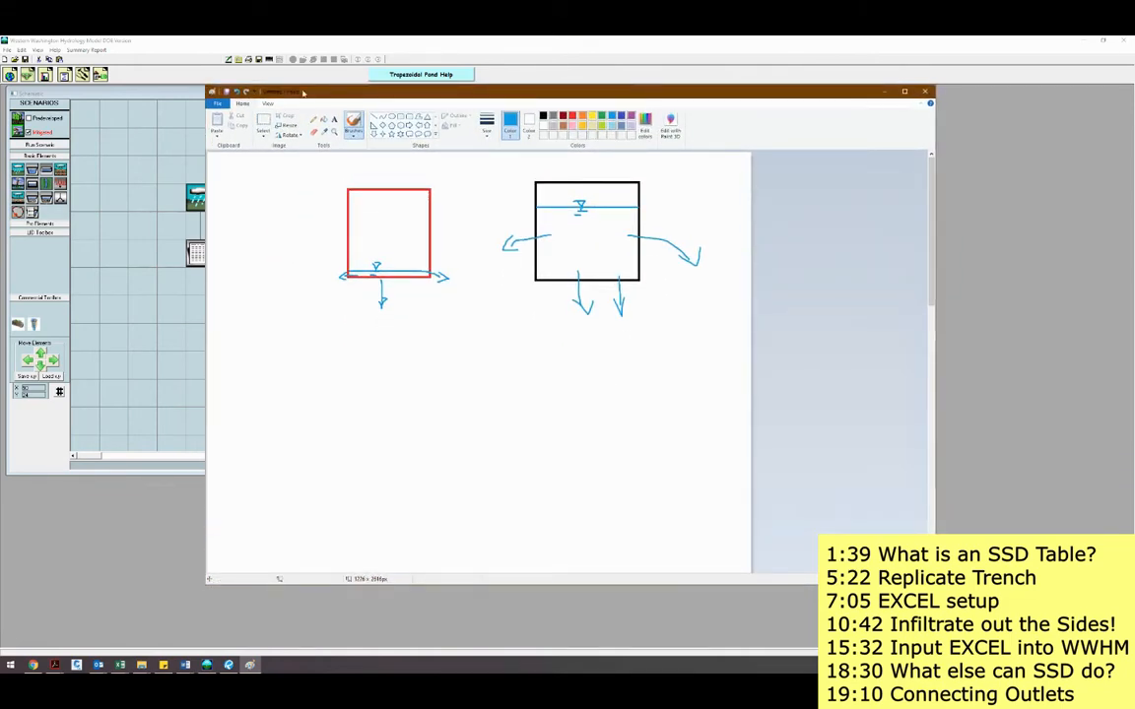
{"action": "left_click", "coordinate": [375, 116]}
{"action": "mouse_move", "coordinate": [297, 390]}
{"action": "left_mouse_down"}
{"action": "mouse_move", "coordinate": [354, 435]}
{"action": "mouse_move", "coordinate": [406, 444]}
{"action": "mouse_move", "coordinate": [387, 448]}
{"action": "left_mouse_up"}
{"action": "left_click", "coordinate": [542, 115]}
{"action": "key", "text": "ctrl+z"}
{"action": "left_click_drag", "start_coordinate": [282, 391], "coordinate": [502, 375]}
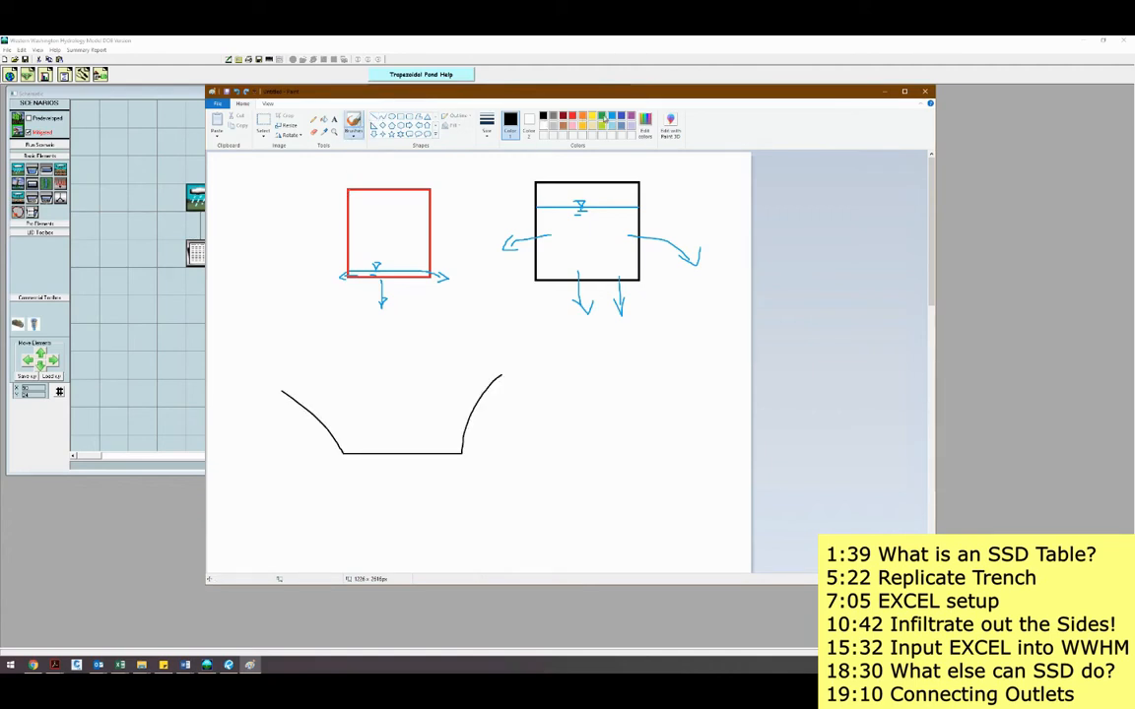
Add a blue water level with its symbol and downward infiltration arrows at the pond section's bottom and sides.
{"action": "left_click_drag", "start_coordinate": [291, 395], "coordinate": [480, 397]}
{"action": "left_click_drag", "start_coordinate": [378, 386], "coordinate": [384, 395]}
{"action": "left_click_drag", "start_coordinate": [376, 406], "coordinate": [383, 407]}
{"action": "mouse_move", "coordinate": [385, 449]}
{"action": "left_mouse_down"}
{"action": "mouse_move", "coordinate": [385, 475]}
{"action": "mouse_move", "coordinate": [403, 473]}
{"action": "left_mouse_up"}
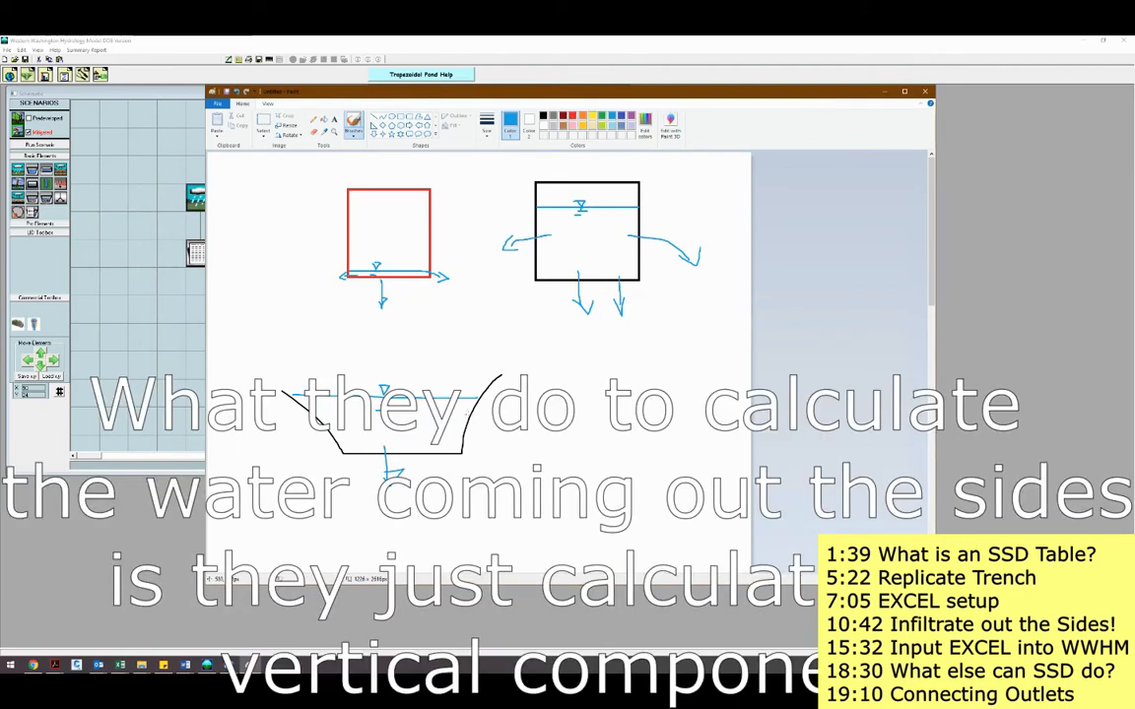
{"action": "left_click_drag", "start_coordinate": [469, 410], "coordinate": [474, 445]}
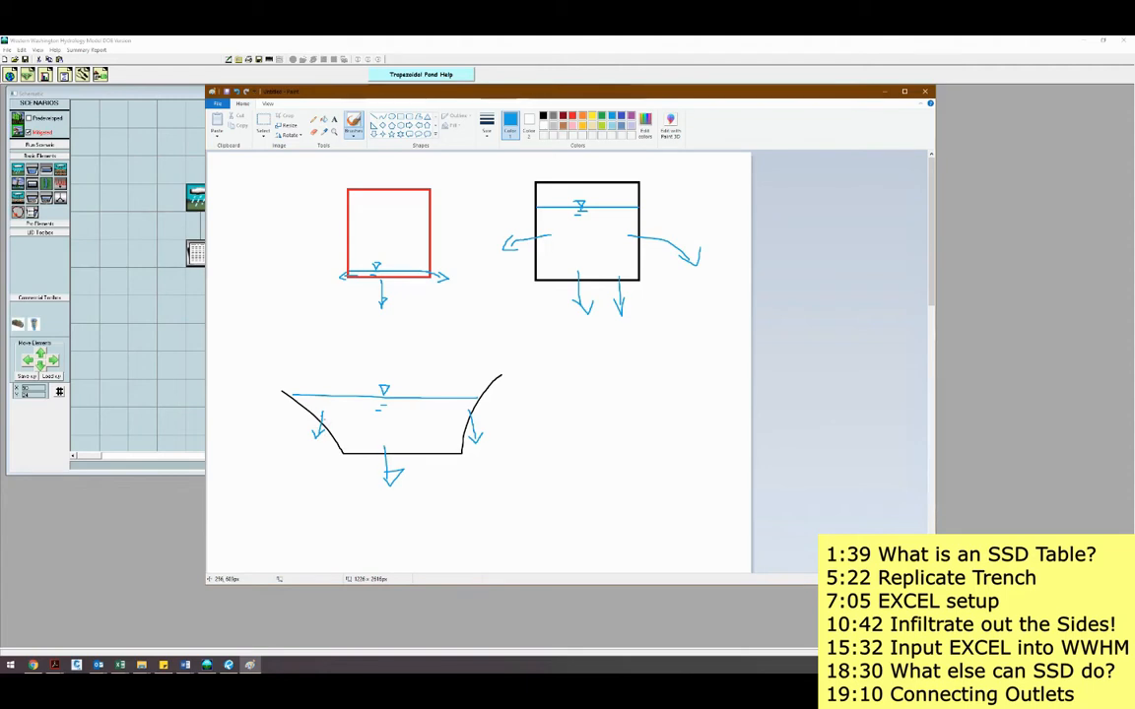
{"action": "mouse_move", "coordinate": [322, 417]}
{"action": "left_mouse_down"}
{"action": "mouse_move", "coordinate": [292, 421]}
{"action": "mouse_move", "coordinate": [311, 423]}
{"action": "left_mouse_up"}
{"action": "key", "text": "ctrl+z"}
{"action": "key", "text": "ctrl+z"}
Return to WWHM and set all four side slopes of the trapezoidal pond to 0.
{"action": "left_click", "coordinate": [884, 92]}
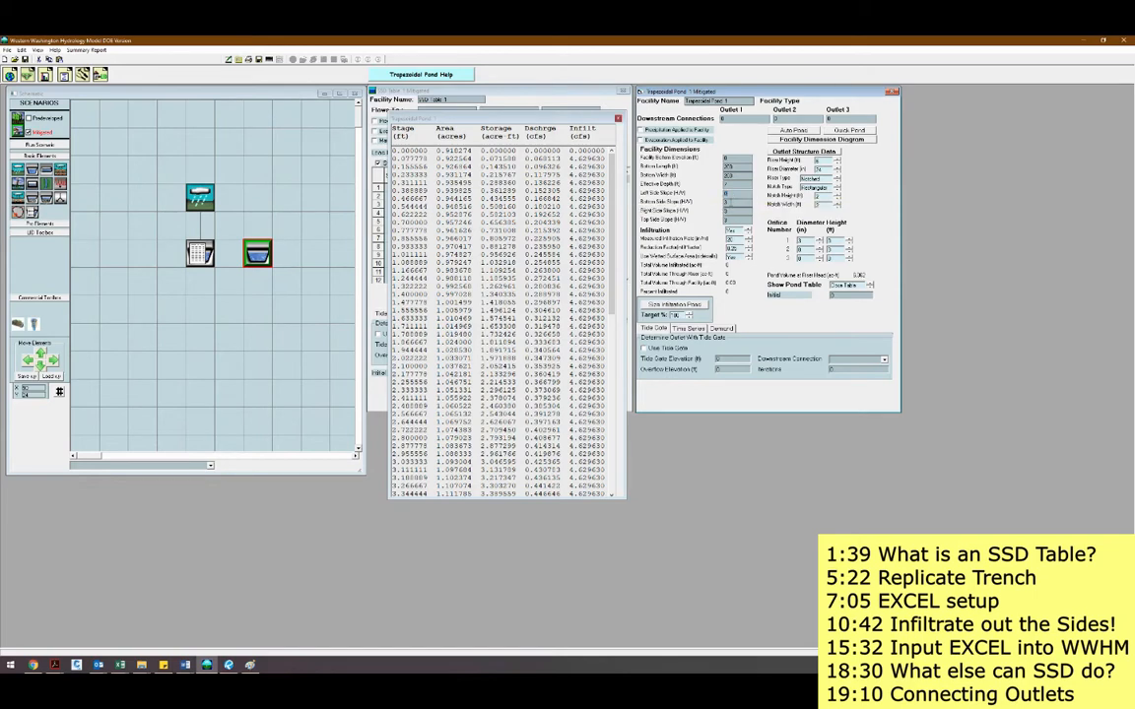
{"action": "left_click", "coordinate": [732, 220]}
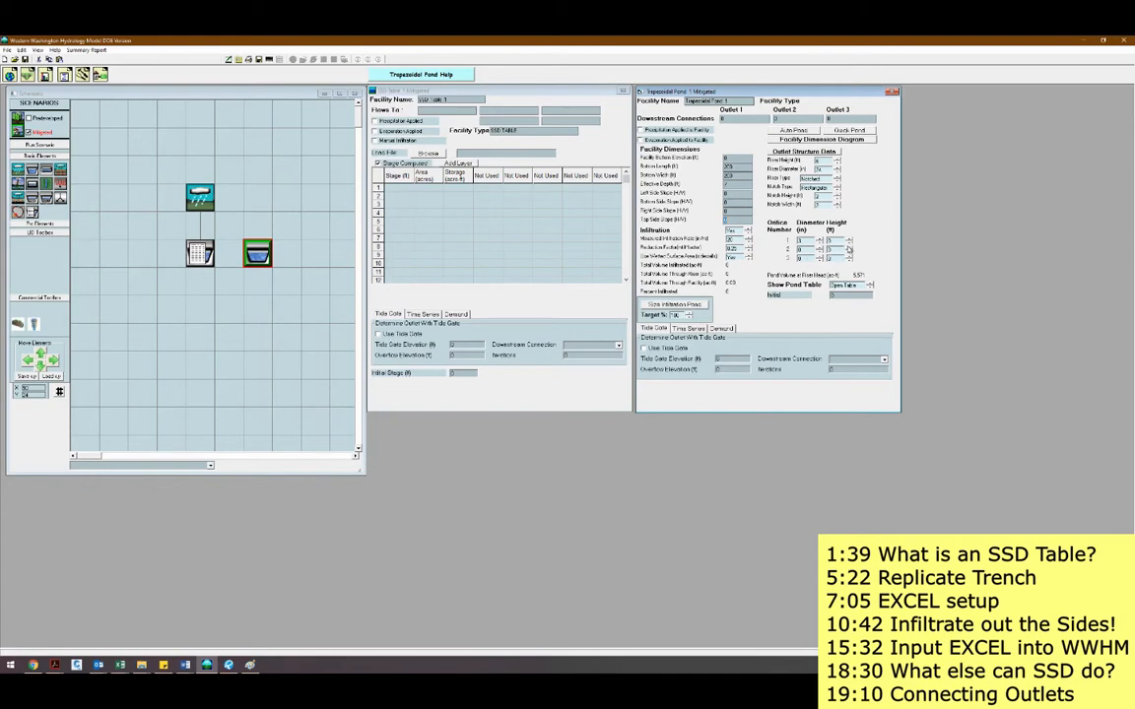
Check the infiltration values over the full depth in the pond's stage table and return to the Paint sketch.
{"action": "left_click", "coordinate": [869, 286]}
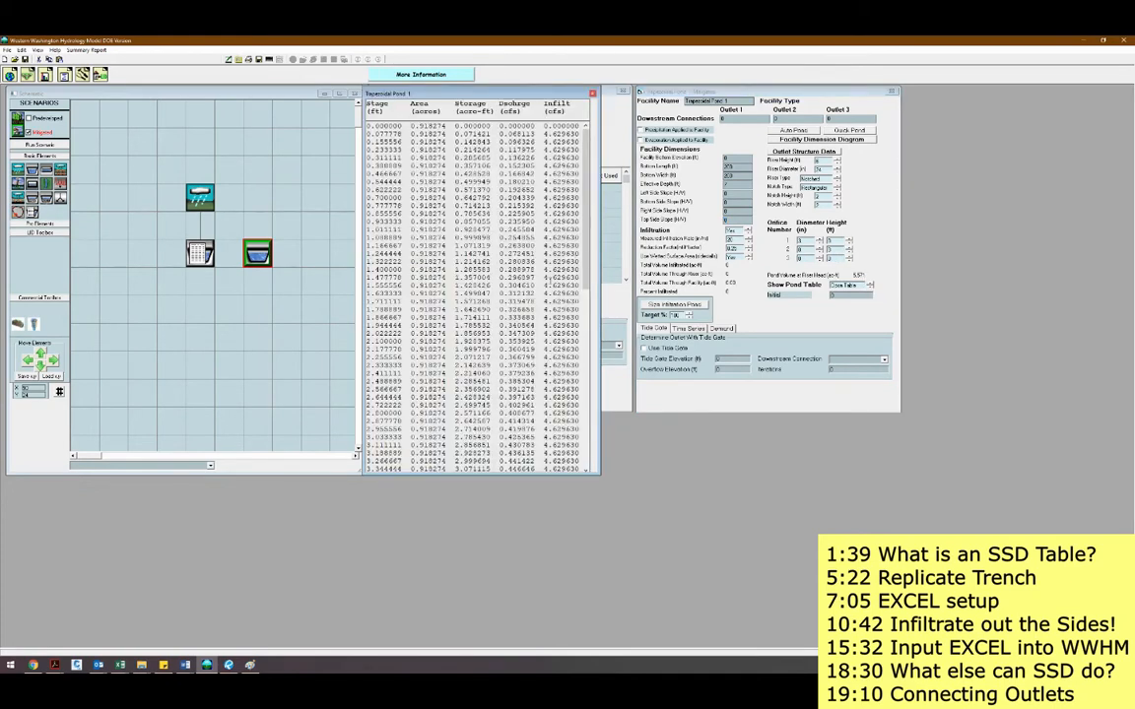
{"action": "scroll", "coordinate": [476, 286], "scroll_direction": "down", "scroll_amount": 15}
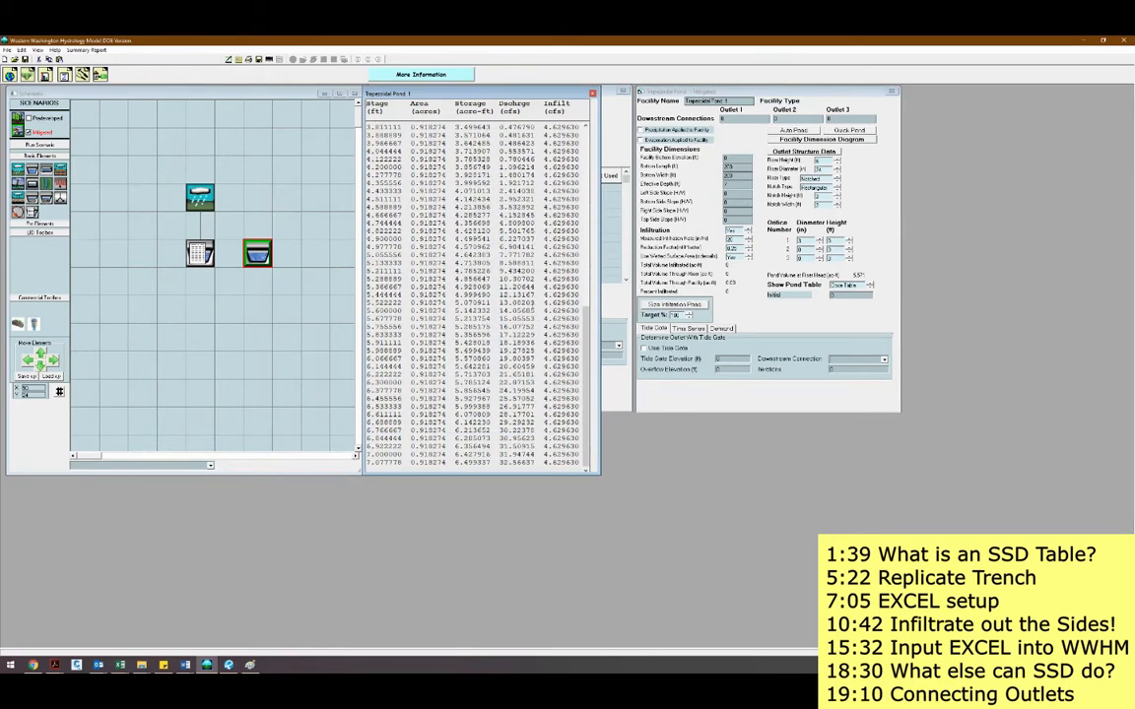
{"action": "scroll", "coordinate": [476, 285], "scroll_direction": "up", "scroll_amount": 7}
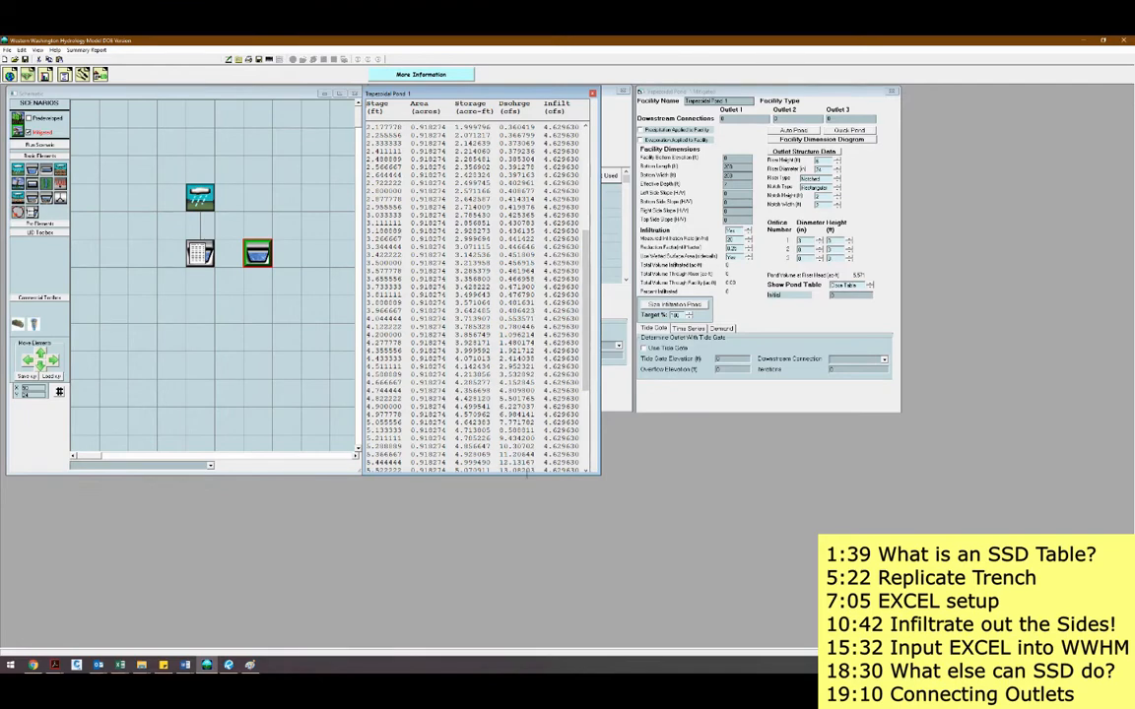
{"action": "left_click", "coordinate": [251, 665]}
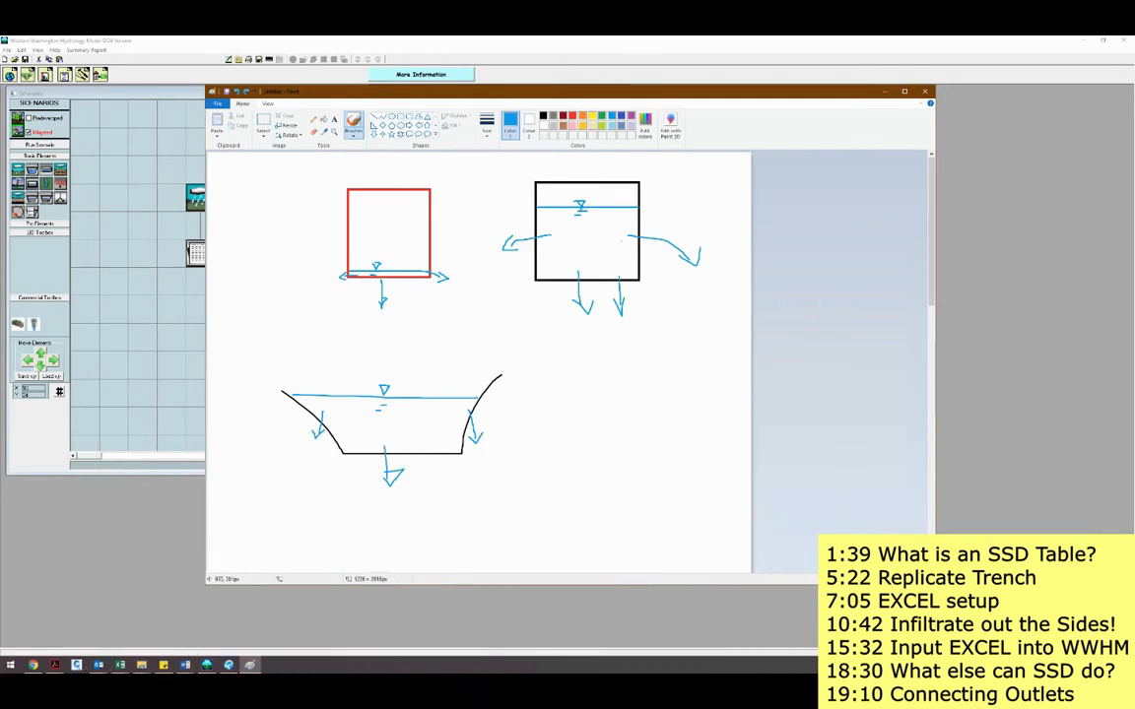
Return to WWHM and set all four side slopes of the trapezoidal pond to 3.
{"action": "left_click", "coordinate": [884, 91]}
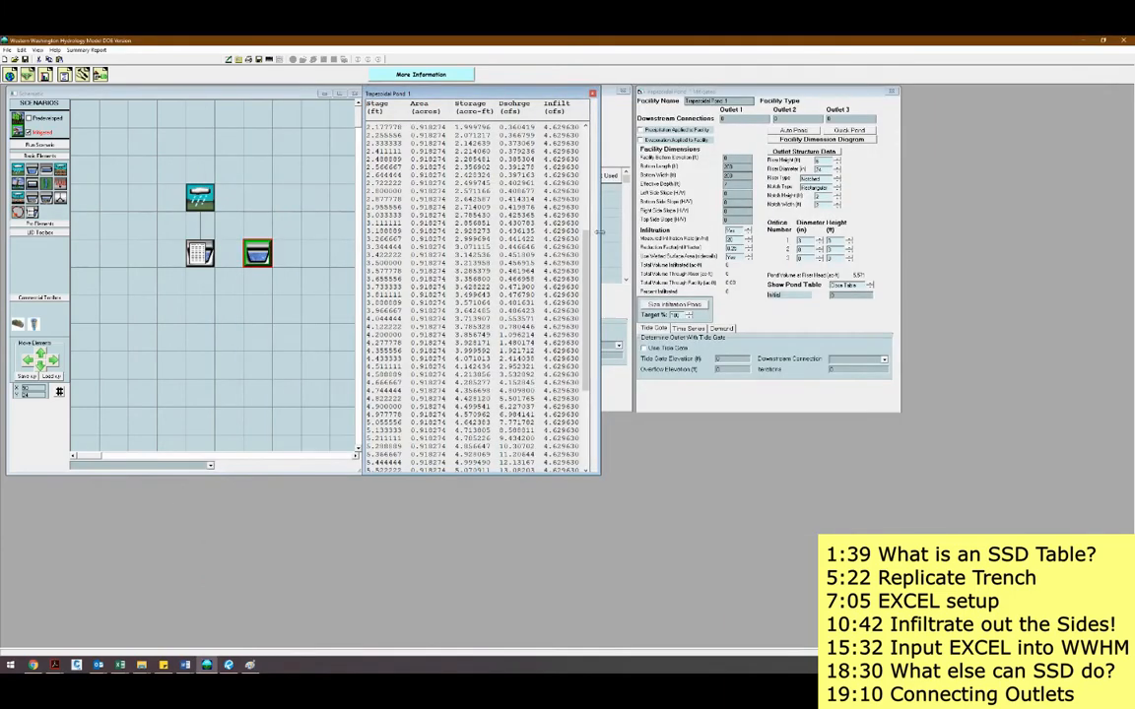
{"action": "left_click", "coordinate": [736, 194]}
{"action": "type", "text": "3"}
{"action": "left_click", "coordinate": [736, 202]}
{"action": "type", "text": "3"}
{"action": "left_click", "coordinate": [736, 211]}
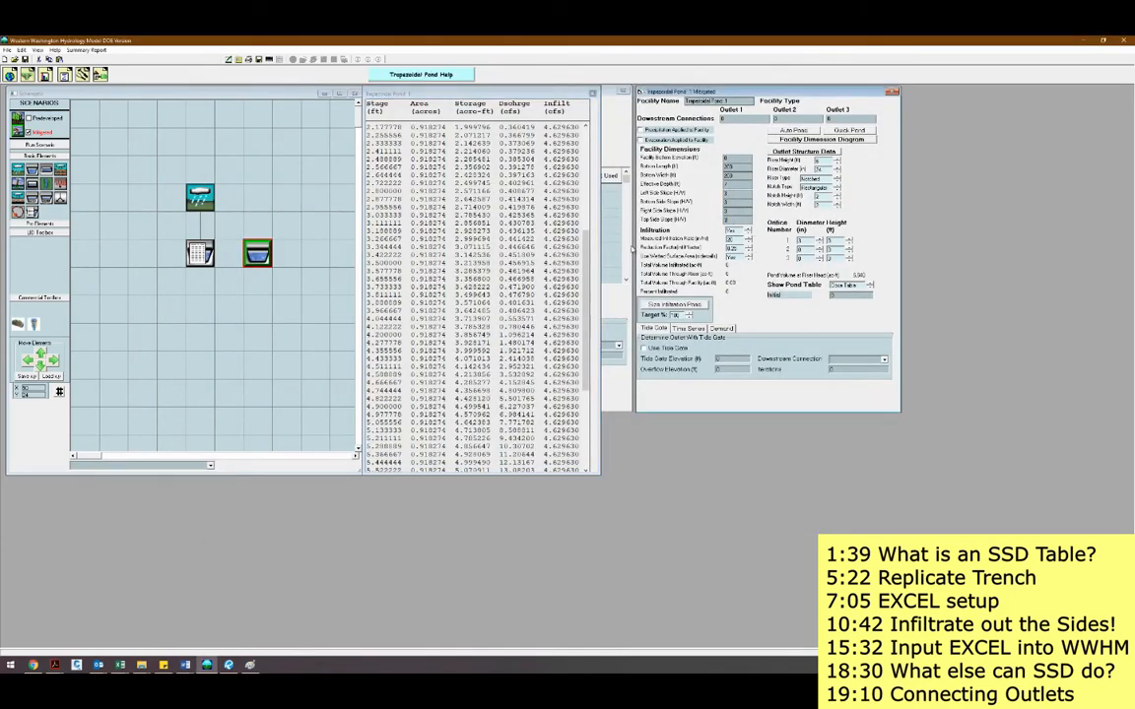
Review the infiltration values in the sloped pond's stage table, then compare them with the Paint sketch.
{"action": "left_click", "coordinate": [540, 94]}
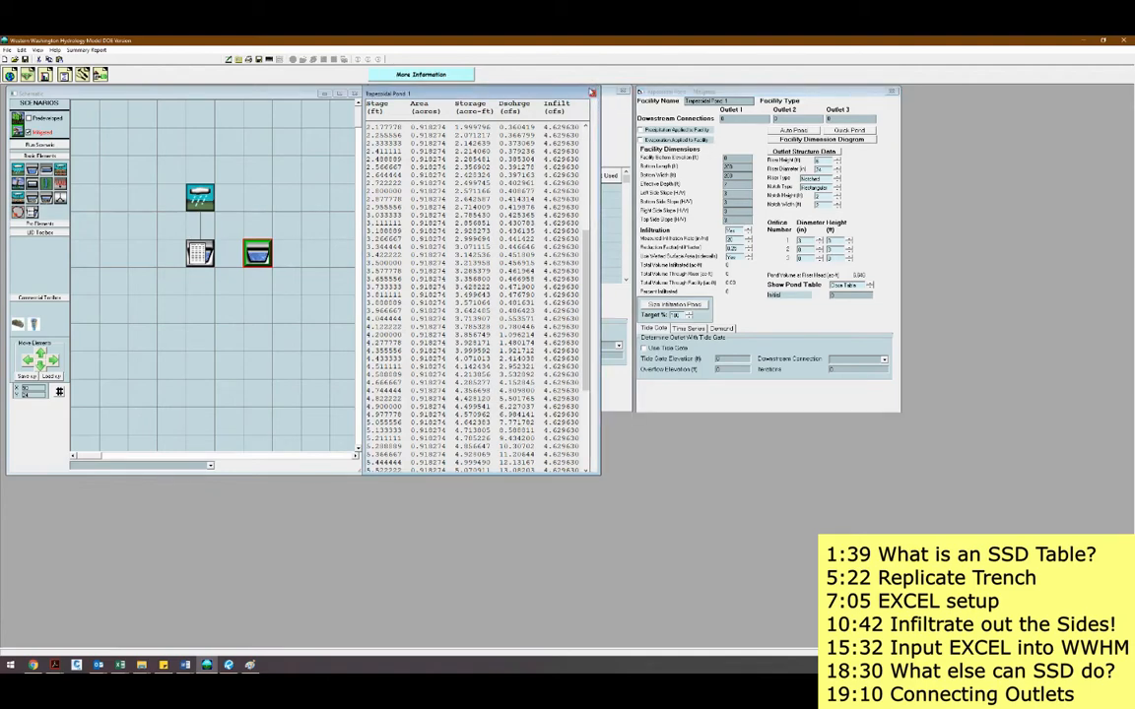
{"action": "scroll", "coordinate": [549, 198], "scroll_direction": "down", "scroll_amount": 10}
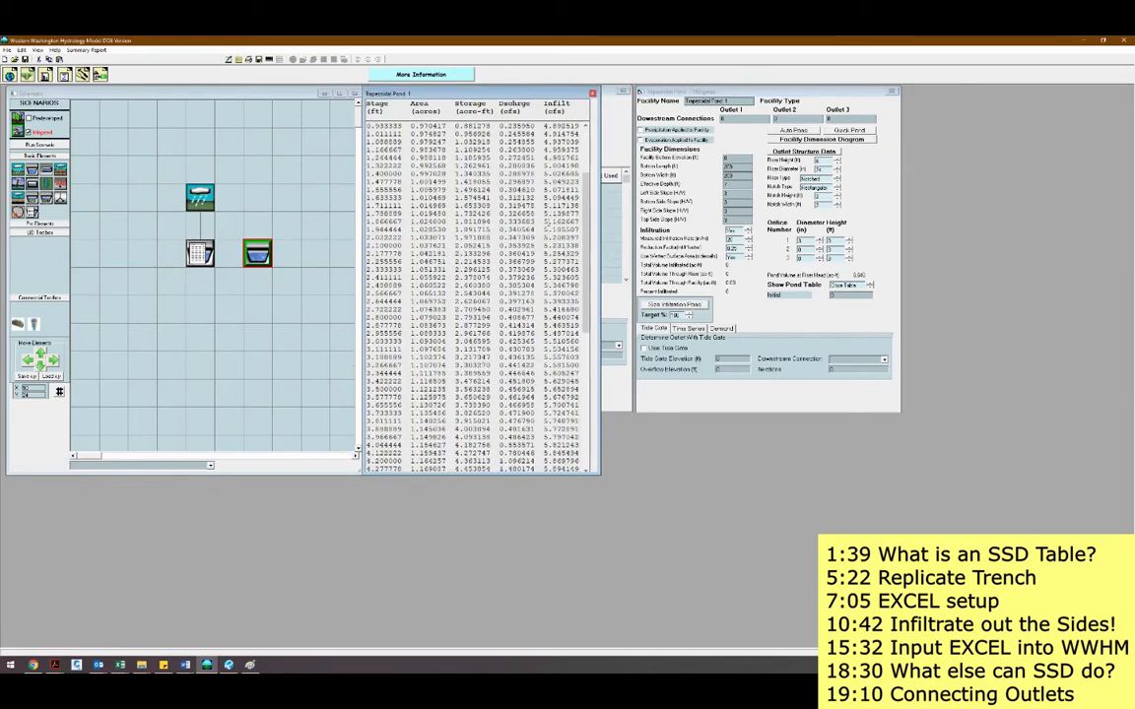
{"action": "left_click", "coordinate": [592, 94]}
{"action": "left_click", "coordinate": [252, 666]}
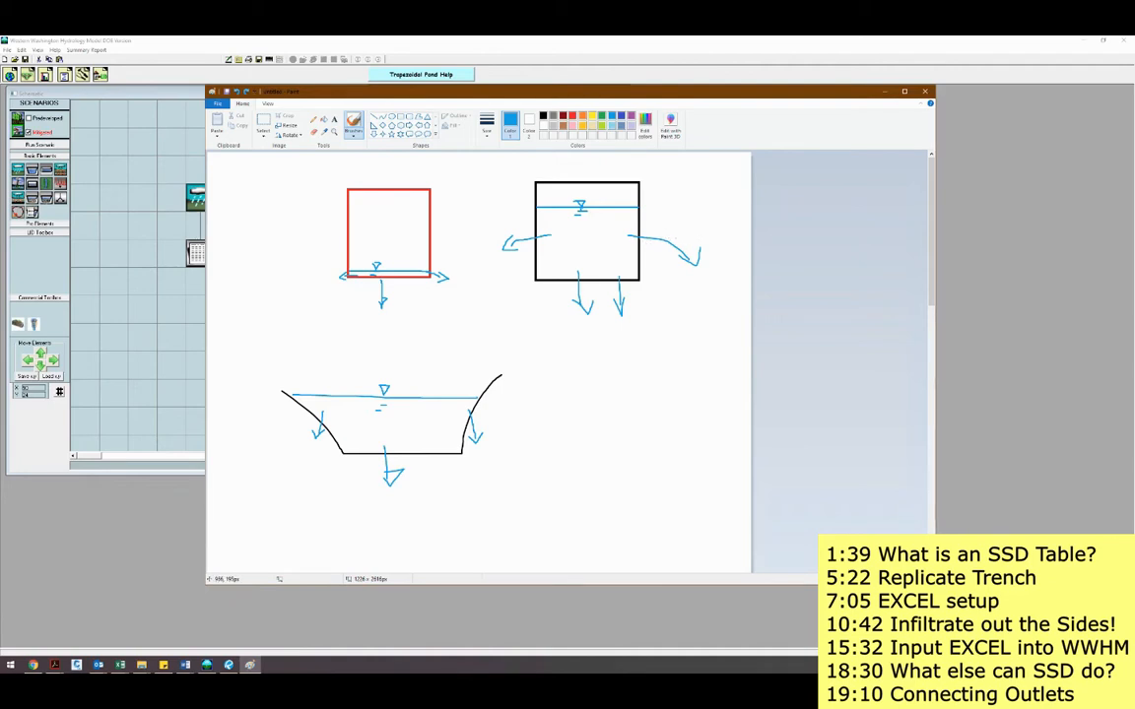
{"action": "left_click", "coordinate": [886, 91]}
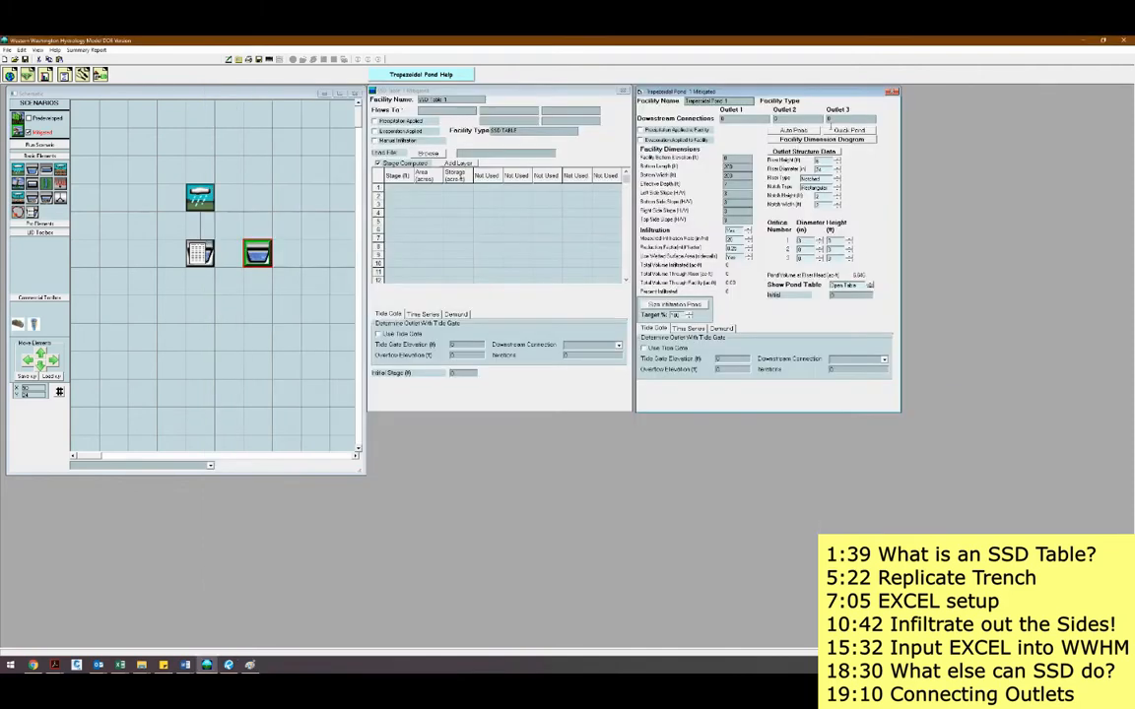
Replace the trapezoidal pond with a gravel trench bed and display its stage table beside the settings.
{"action": "right_click", "coordinate": [254, 262]}
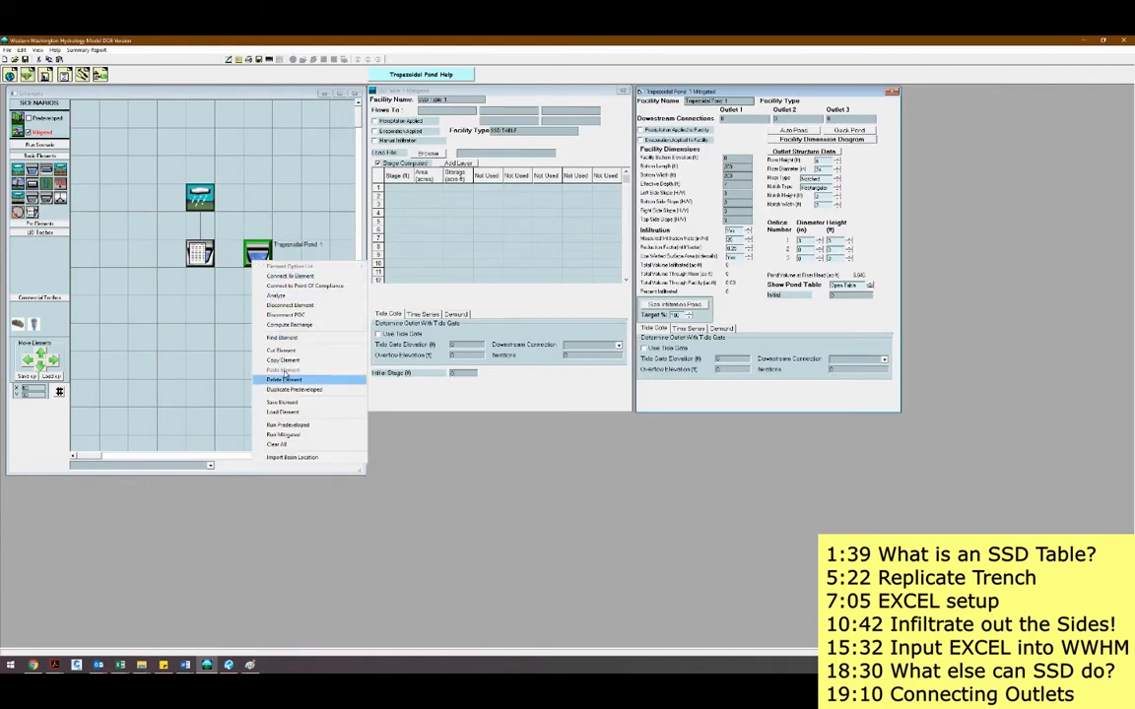
{"action": "left_click", "coordinate": [284, 380]}
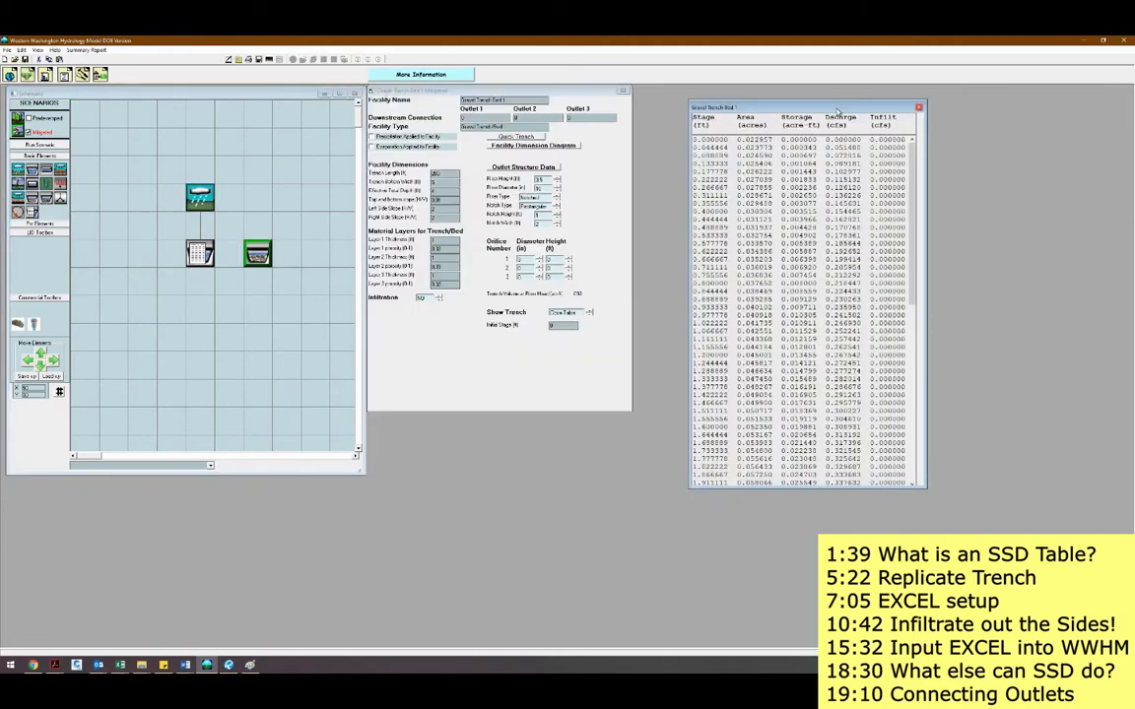
{"action": "left_click_drag", "start_coordinate": [835, 110], "coordinate": [820, 99]}
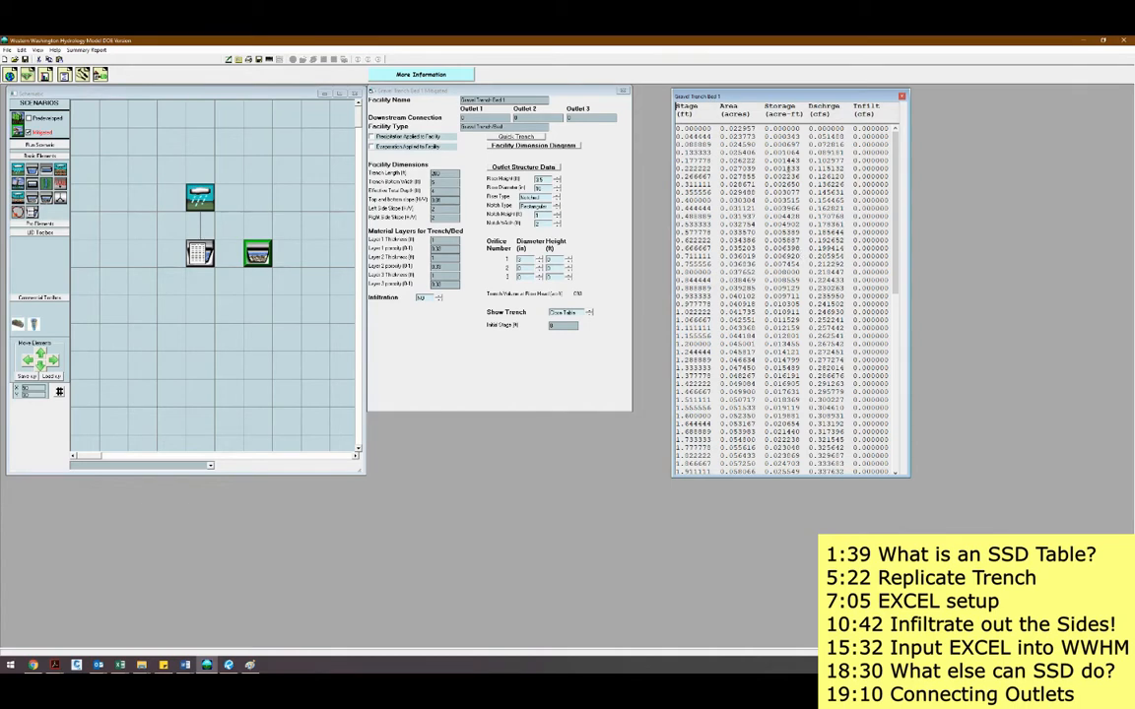
Open the SSD Table element and compare its empty columns with the gravel trench's stage table.
{"action": "left_click", "coordinate": [200, 250]}
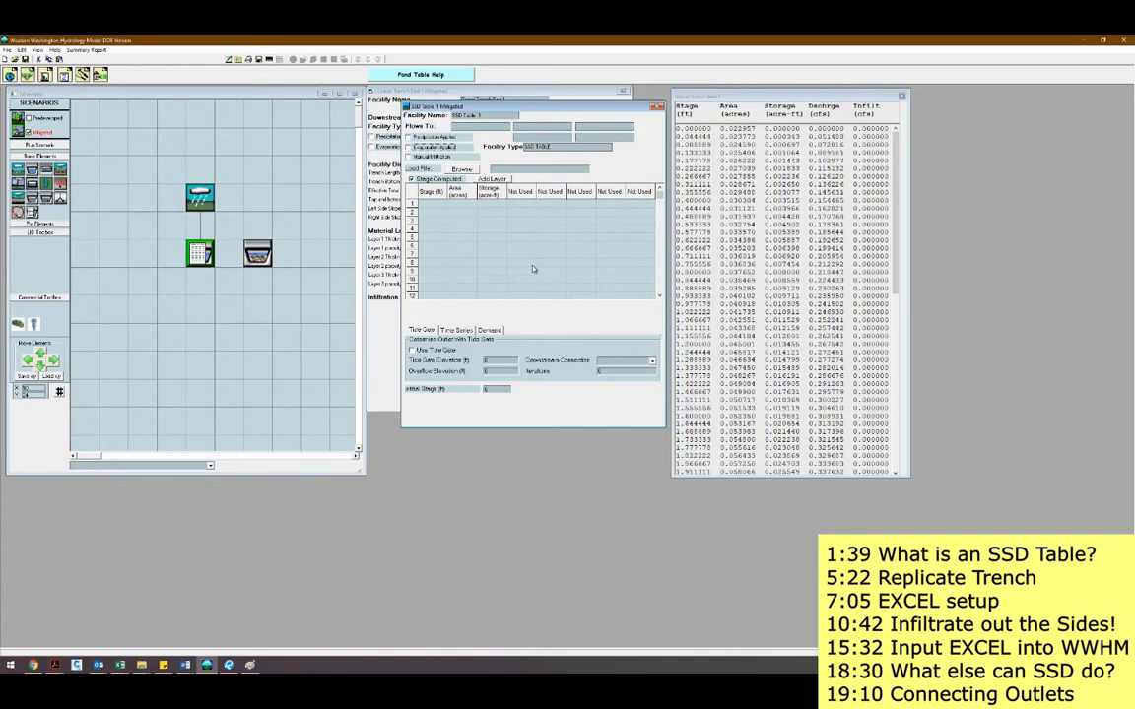
{"action": "left_click_drag", "start_coordinate": [677, 126], "coordinate": [918, 481]}
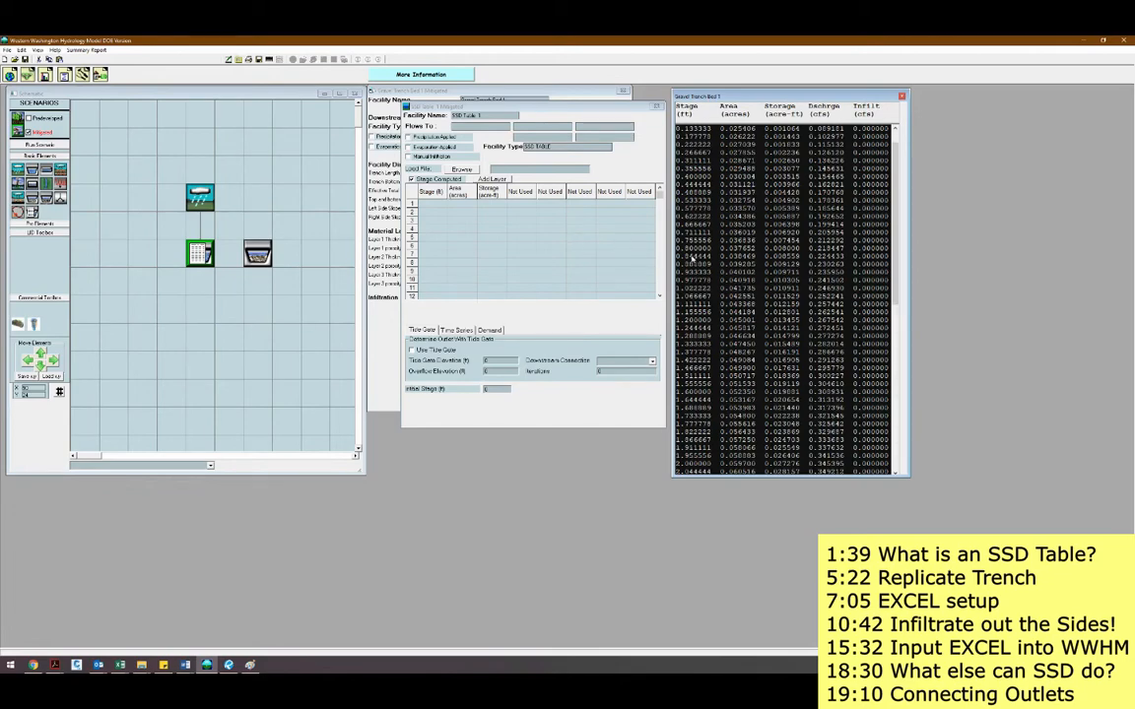
{"action": "left_click", "coordinate": [737, 241]}
{"action": "left_click", "coordinate": [677, 107]}
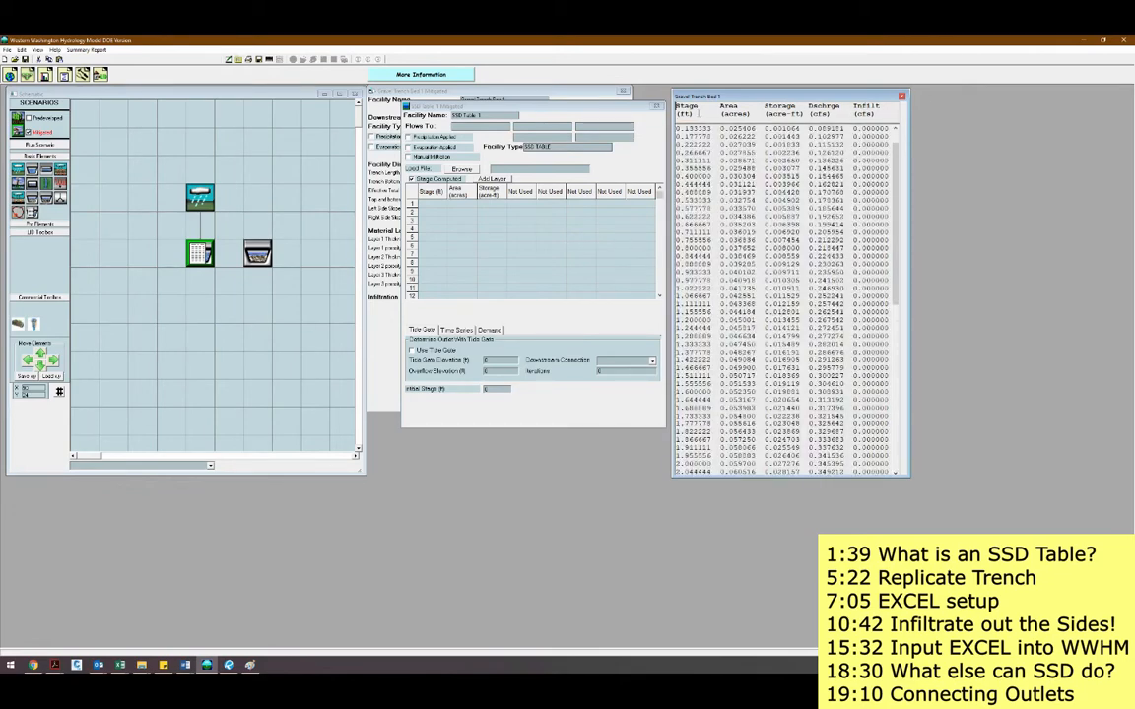
{"action": "scroll", "coordinate": [737, 145], "scroll_direction": "up", "scroll_amount": 1}
{"action": "left_click", "coordinate": [657, 106]}
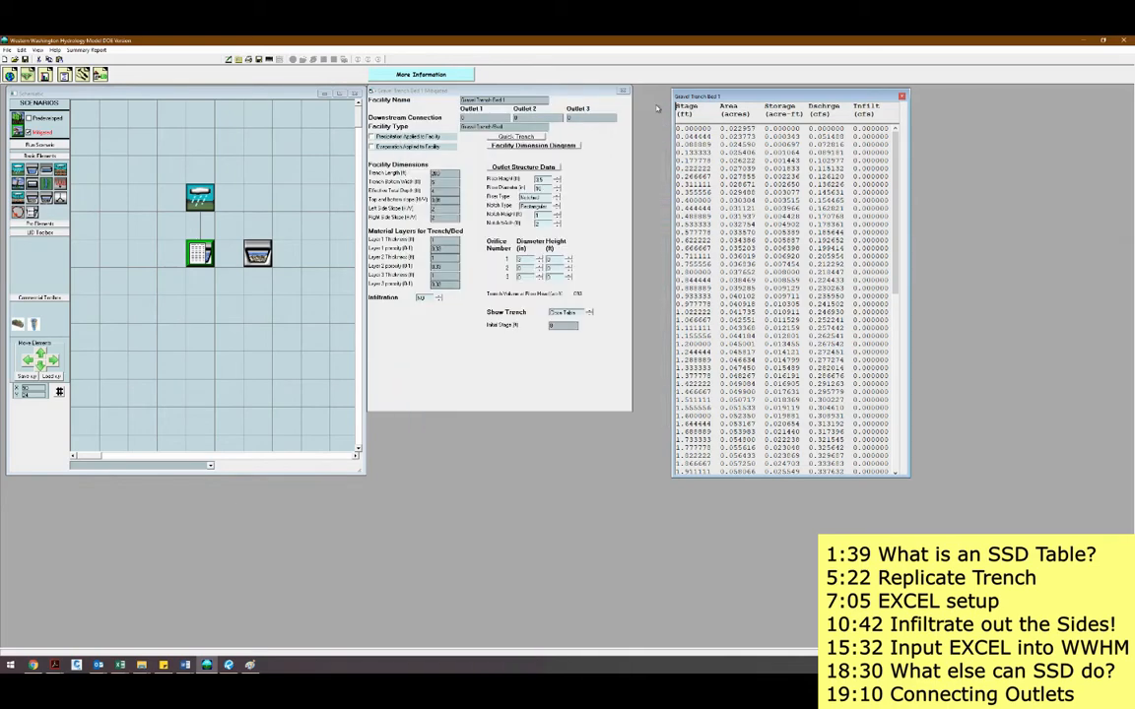
Set the trench's left and right side slopes to 0, Layer 1 to 4 ft thick with 0.4 porosity, and the other layers to 0.
{"action": "left_click_drag", "start_coordinate": [746, 94], "coordinate": [868, 101]}
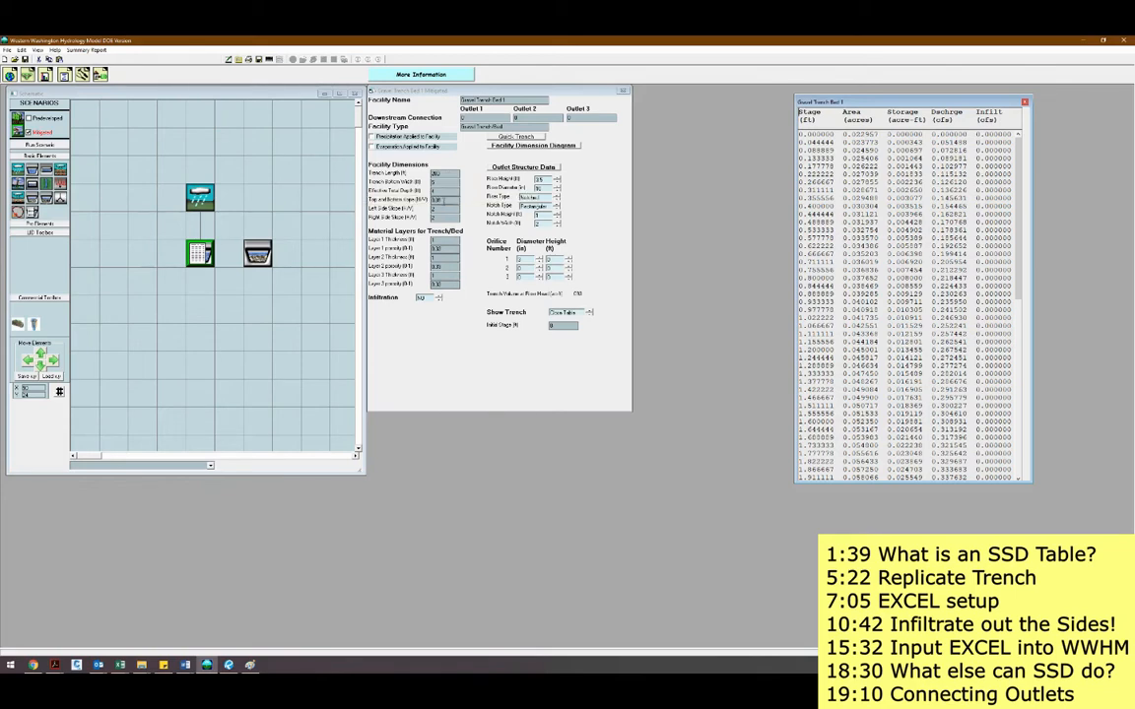
{"action": "left_click", "coordinate": [443, 200]}
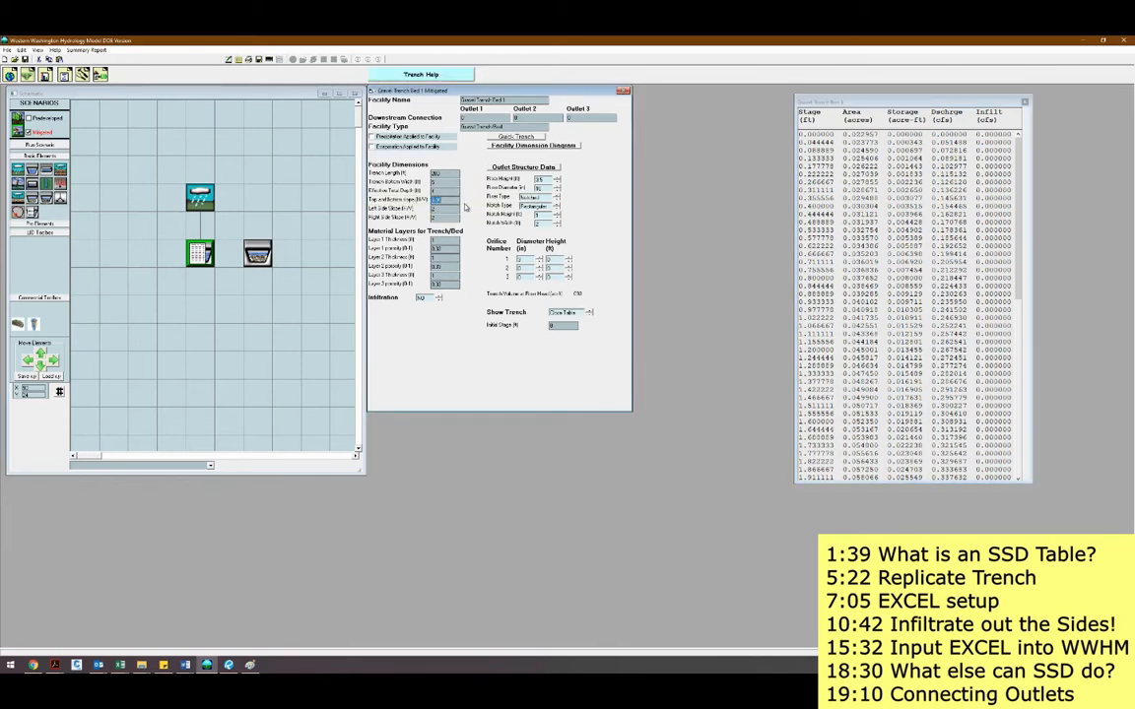
{"action": "key", "text": "Tab"}
{"action": "key", "text": "Tab"}
{"action": "key", "text": "Tab"}
{"action": "key", "text": "Tab"}
{"action": "type", "text": "0"}
{"action": "key", "text": "Tab"}
{"action": "type", "text": "0"}
{"action": "key", "text": "Tab"}
{"action": "type", "text": "0"}
Enable trench infiltration with a measured rate of 20 in/hr, a reduction factor of 0.25 and the wetted surface area included.
{"action": "left_click", "coordinate": [438, 298]}
{"action": "left_click", "coordinate": [431, 307]}
{"action": "left_click_drag", "start_coordinate": [443, 308], "coordinate": [438, 313]}
{"action": "type", "text": "20"}
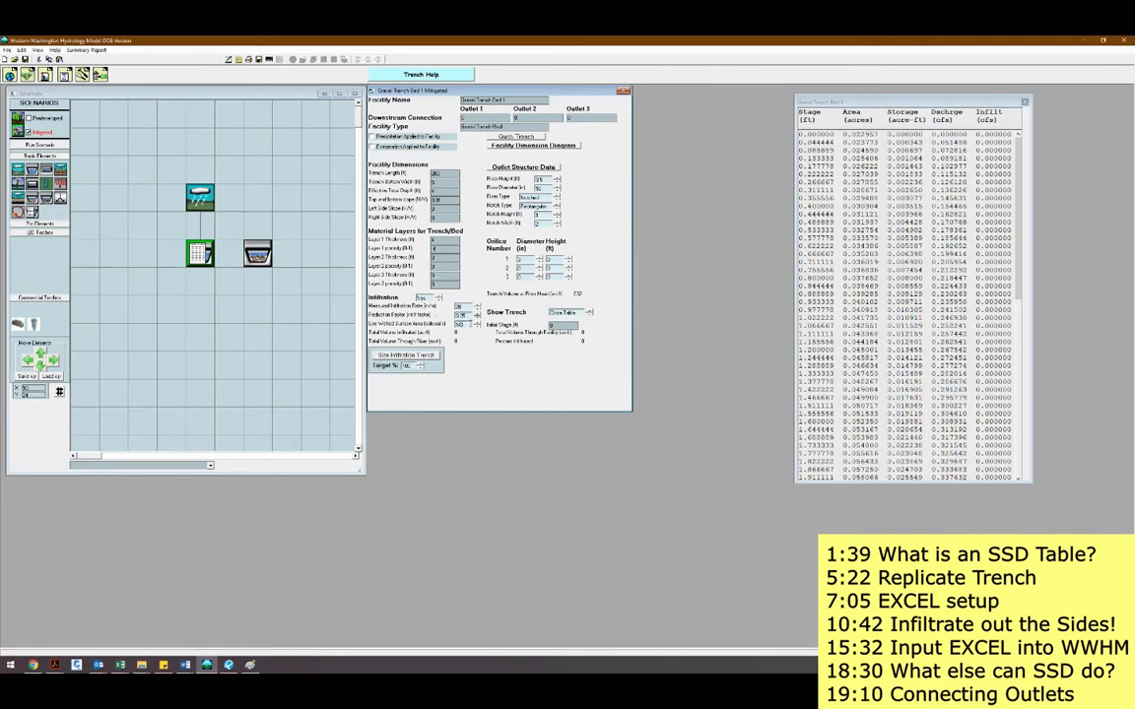
{"action": "left_click", "coordinate": [477, 322]}
Set the trench's riser type to Flat, enter a riser diameter and set the first orifice's diameter to 0.
{"action": "left_click", "coordinate": [558, 200]}
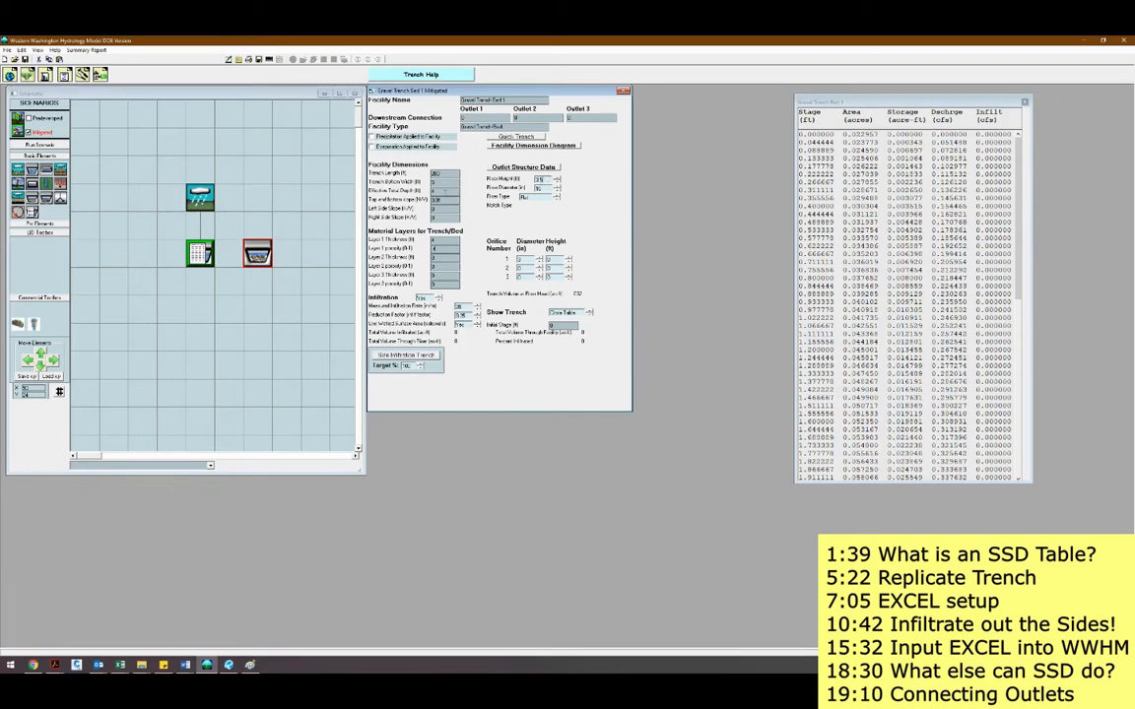
{"action": "left_click_drag", "start_coordinate": [544, 189], "coordinate": [525, 194]}
{"action": "type", "text": "12"}
{"action": "key", "text": "Return"}
{"action": "key", "text": "Return"}
{"action": "left_click_drag", "start_coordinate": [524, 259], "coordinate": [517, 259]}
{"action": "type", "text": "0"}
Reopen the trench's stage table with the new settings and check the infiltration values down to full depth.
{"action": "left_click", "coordinate": [1024, 102]}
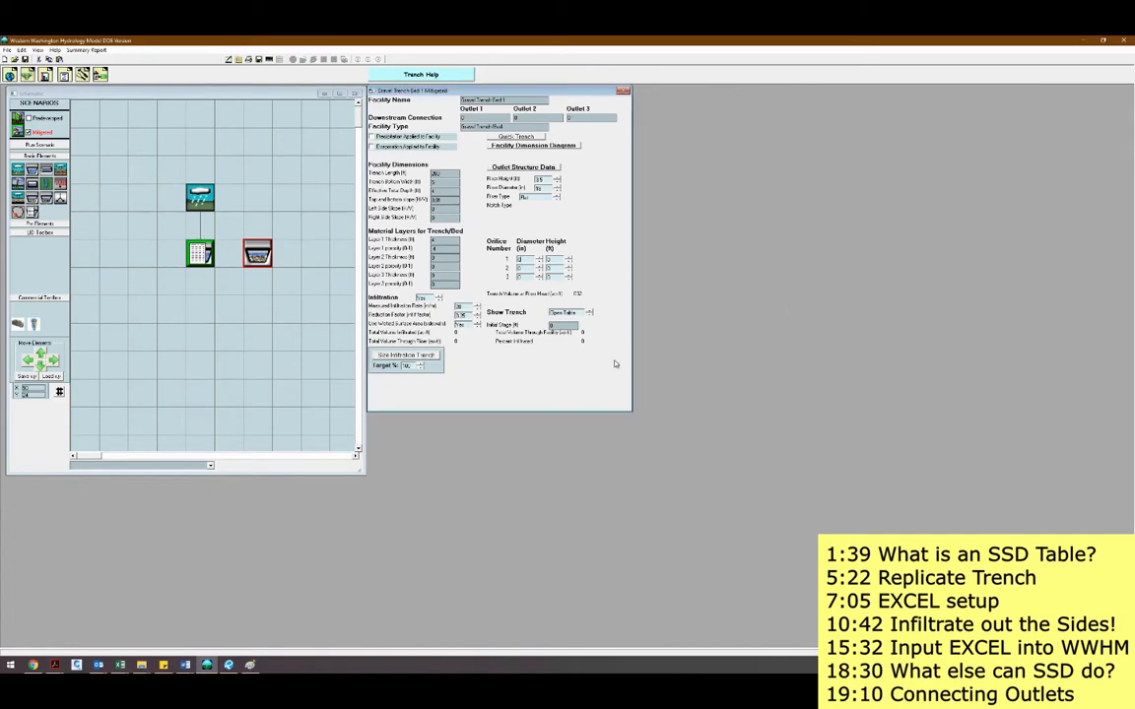
{"action": "left_click", "coordinate": [589, 312]}
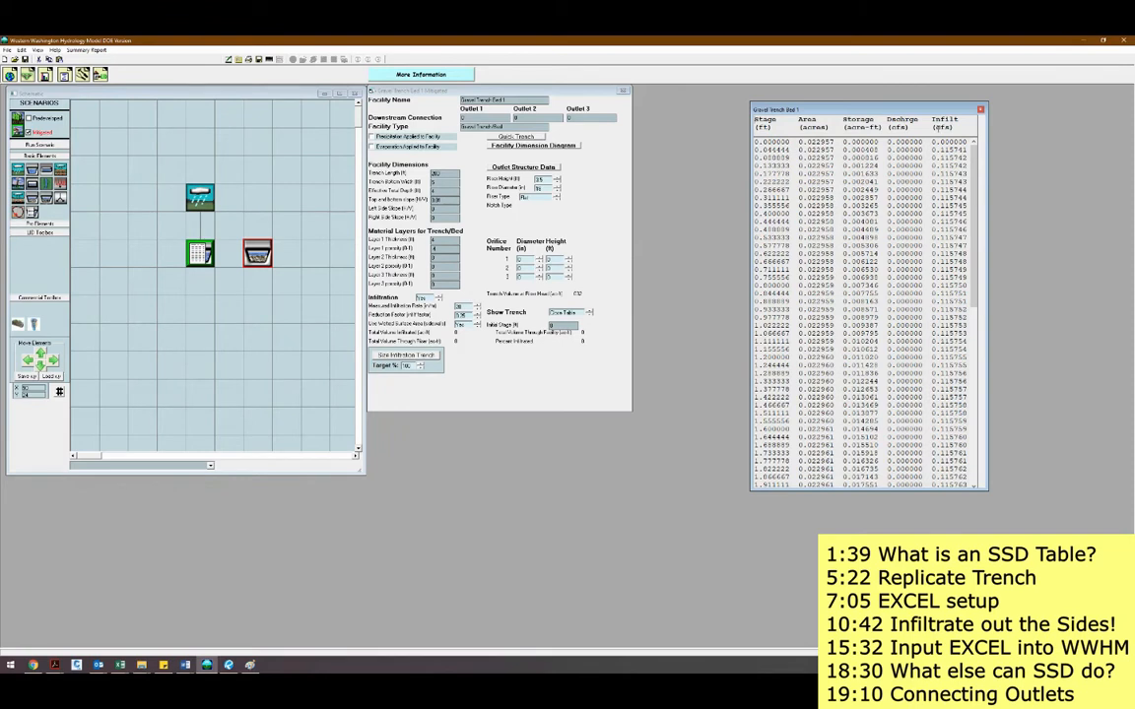
{"action": "left_click_drag", "start_coordinate": [975, 202], "coordinate": [975, 394]}
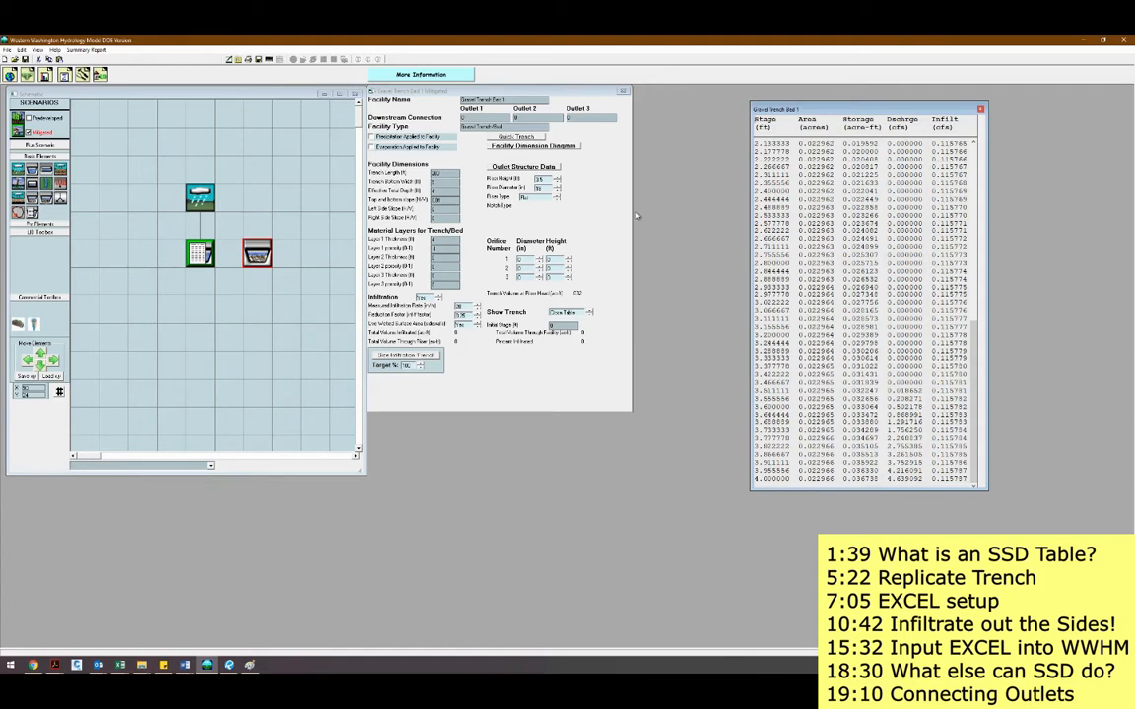
Open a blank Excel workbook and place its window beside the trench's stage table.
{"action": "key", "text": "super"}
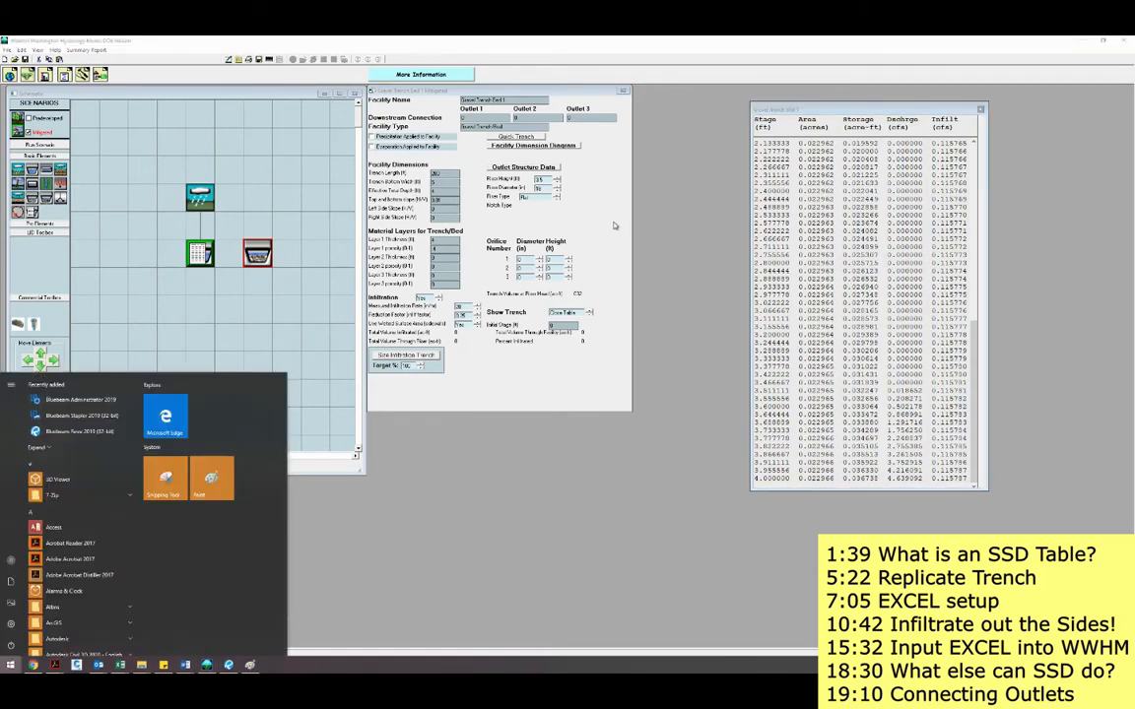
{"action": "type", "text": "excel"}
{"action": "key", "text": "Return"}
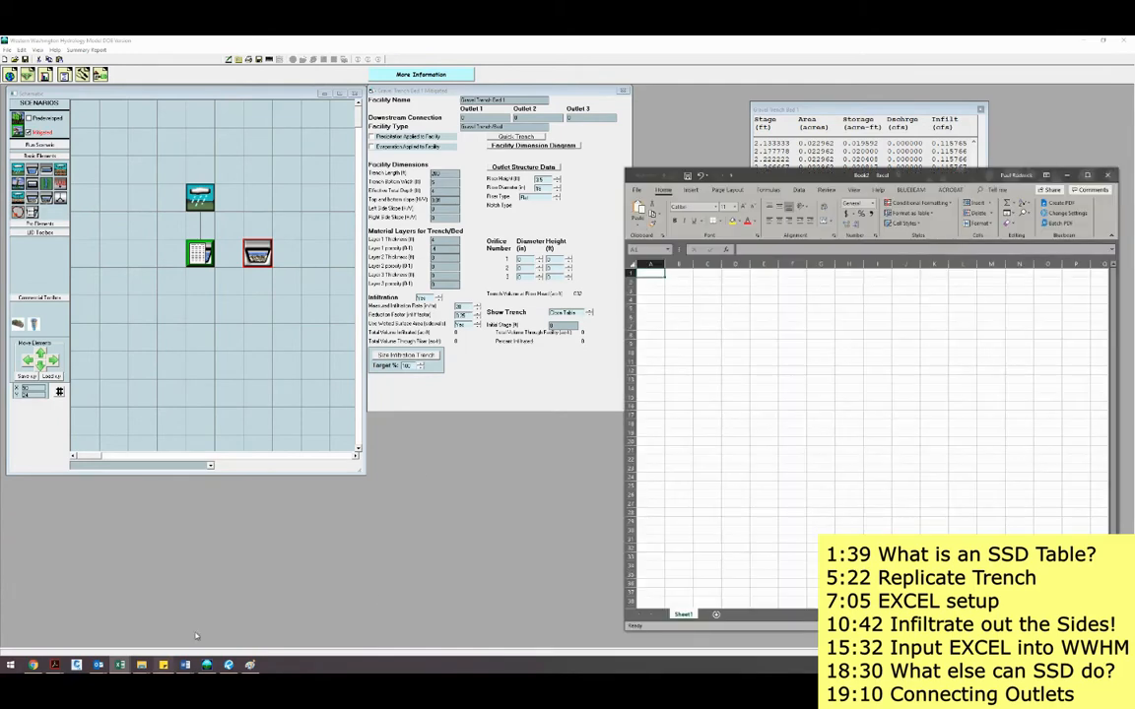
{"action": "left_click_drag", "start_coordinate": [770, 175], "coordinate": [370, 122]}
Enter the headings Stage, Area, Storage, Discharge and Infiltration across row 4, starting in cell E4.
{"action": "left_click", "coordinate": [374, 246]}
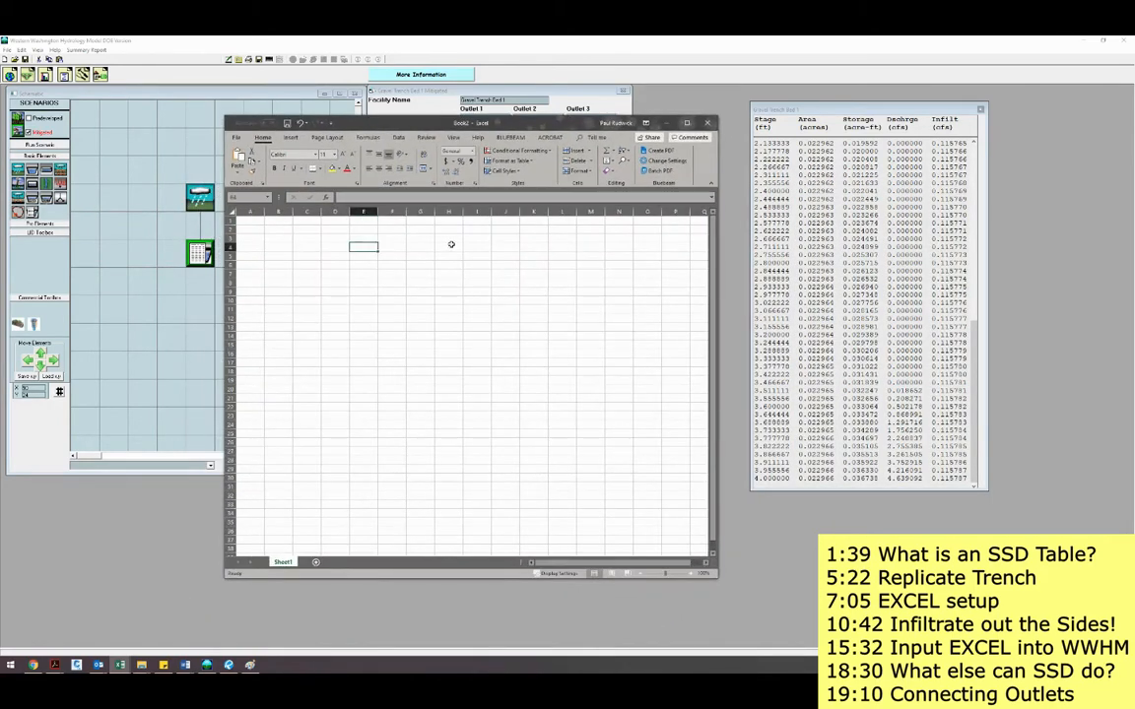
{"action": "type", "text": "Stage"}
{"action": "key", "text": "Tab"}
{"action": "type", "text": "Area"}
{"action": "key", "text": "Tab"}
{"action": "type", "text": "Storage"}
{"action": "key", "text": "Tab"}
{"action": "type", "text": "Discharge"}
{"action": "key", "text": "Tab"}
{"action": "type", "text": "Infiltration"}
{"action": "key", "text": "Return"}
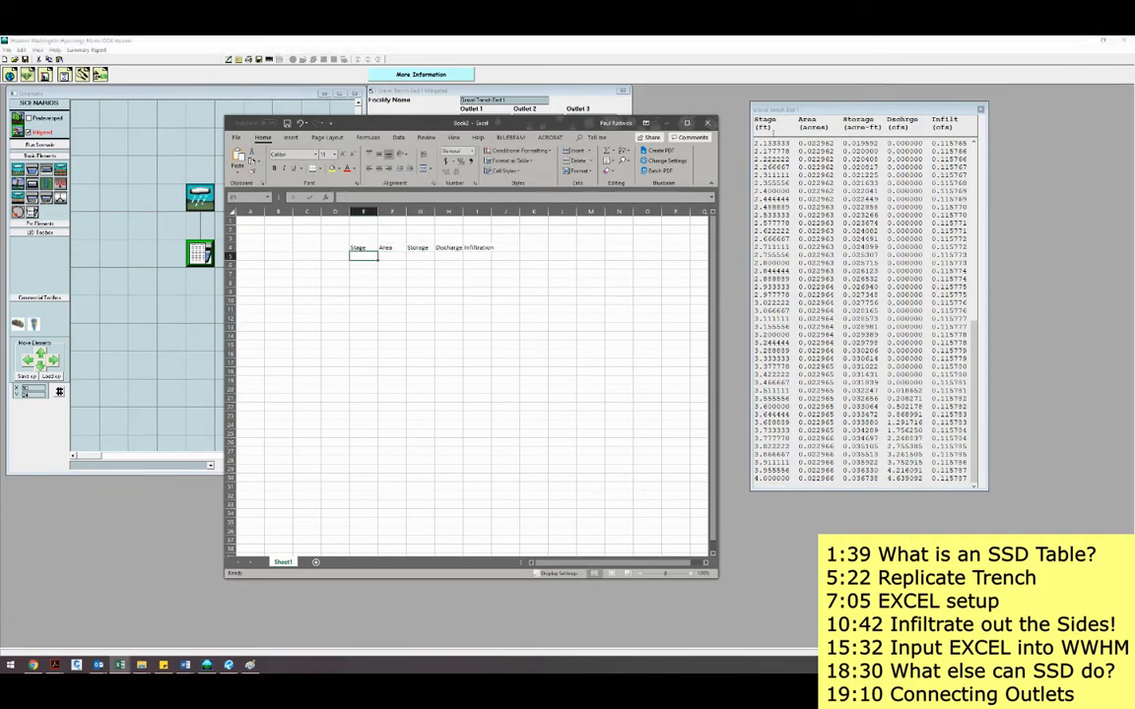
Look over the trench's stage table in WWHM from stage 0 and return to the new Excel workbook.
{"action": "left_click_drag", "start_coordinate": [545, 119], "coordinate": [586, 99]}
{"action": "left_click", "coordinate": [860, 172]}
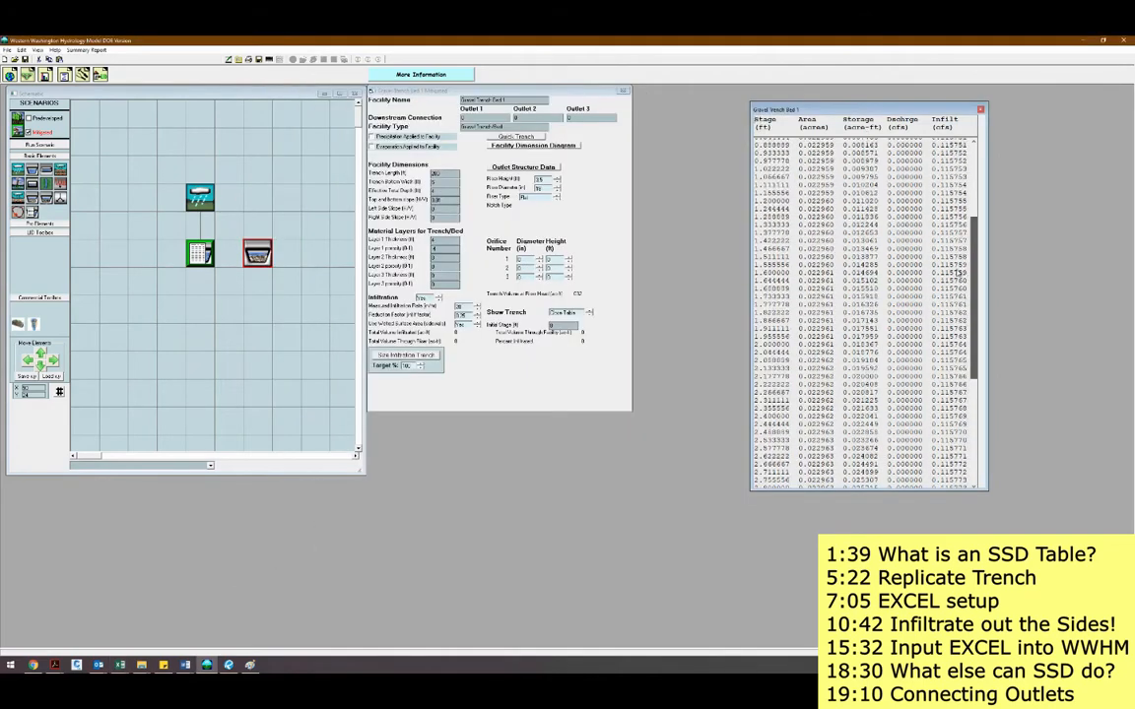
{"action": "scroll", "coordinate": [860, 172], "scroll_direction": "up", "scroll_amount": 15}
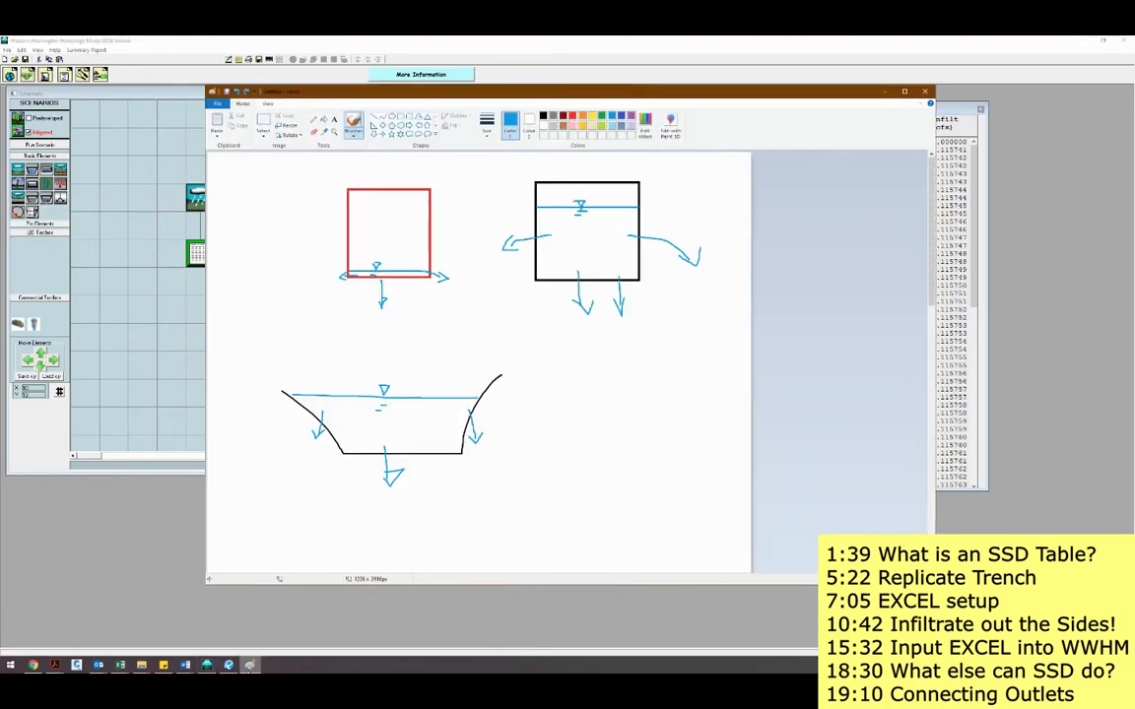
{"action": "left_click", "coordinate": [250, 667]}
{"action": "left_click", "coordinate": [119, 667]}
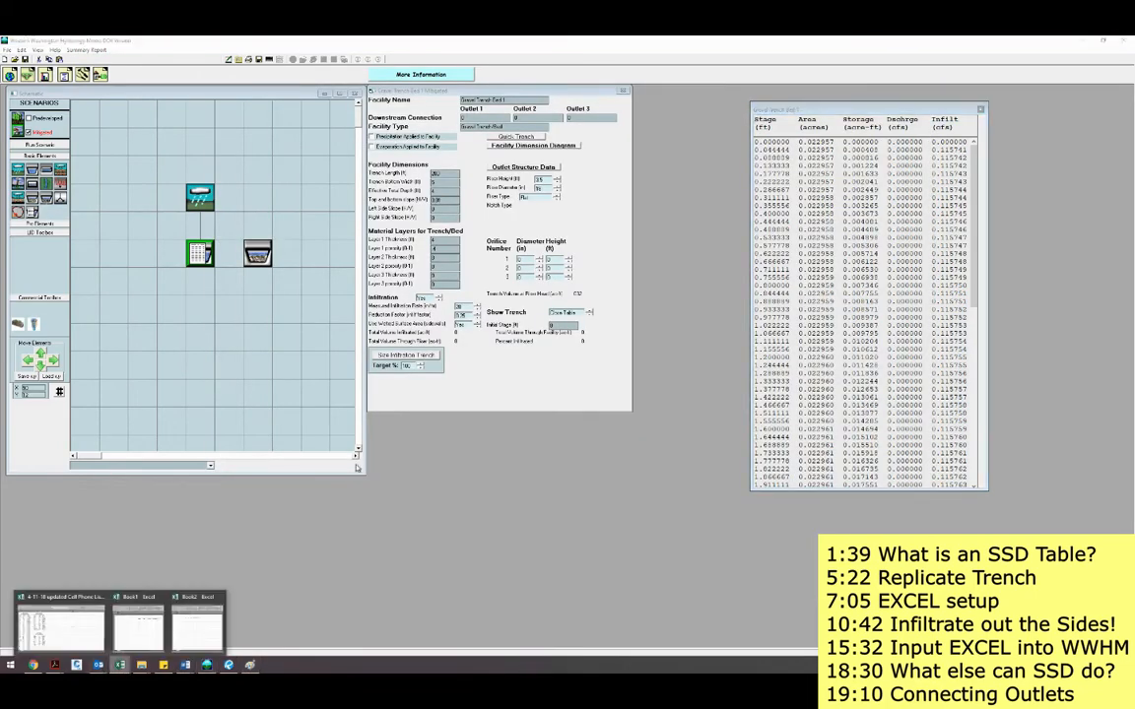
{"action": "left_click", "coordinate": [198, 627]}
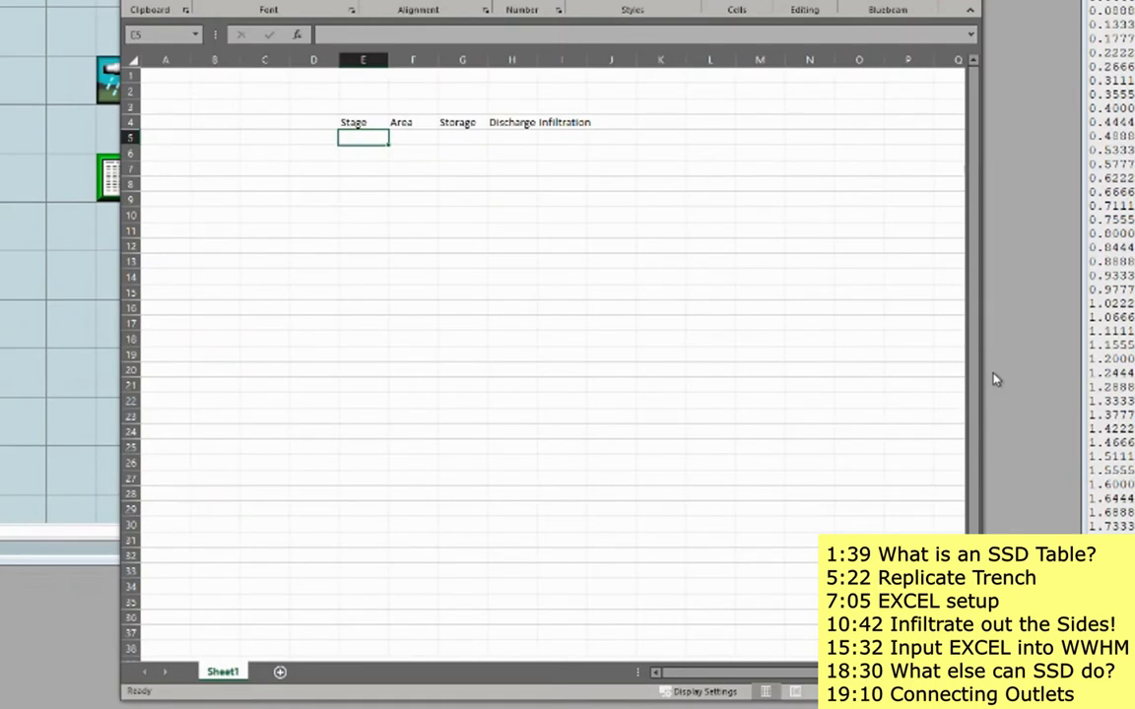
Fill the Stage column from 0 to 5 in increments of 0.5, starting in cell E5.
{"action": "type", "text": "0"}
{"action": "key", "text": "Return"}
{"action": "type", "text": "0.5"}
{"action": "key", "text": "Return"}
{"action": "key", "text": "Up"}
{"action": "key", "text": "Up"}
{"action": "left_click_drag", "start_coordinate": [381, 141], "coordinate": [380, 154]}
{"action": "left_click_drag", "start_coordinate": [390, 161], "coordinate": [355, 328]}
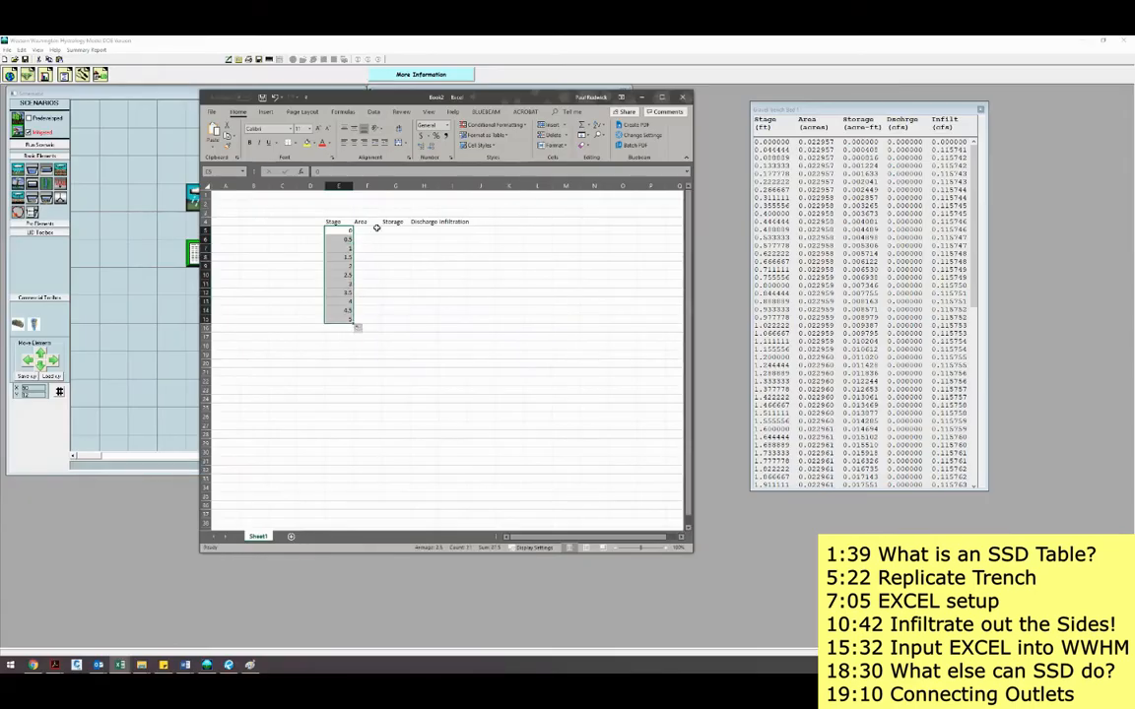
With the trench settings in view, add an Area label in C23 and the headings L, W and H in D22:F22.
{"action": "left_click_drag", "start_coordinate": [408, 99], "coordinate": [769, 238]}
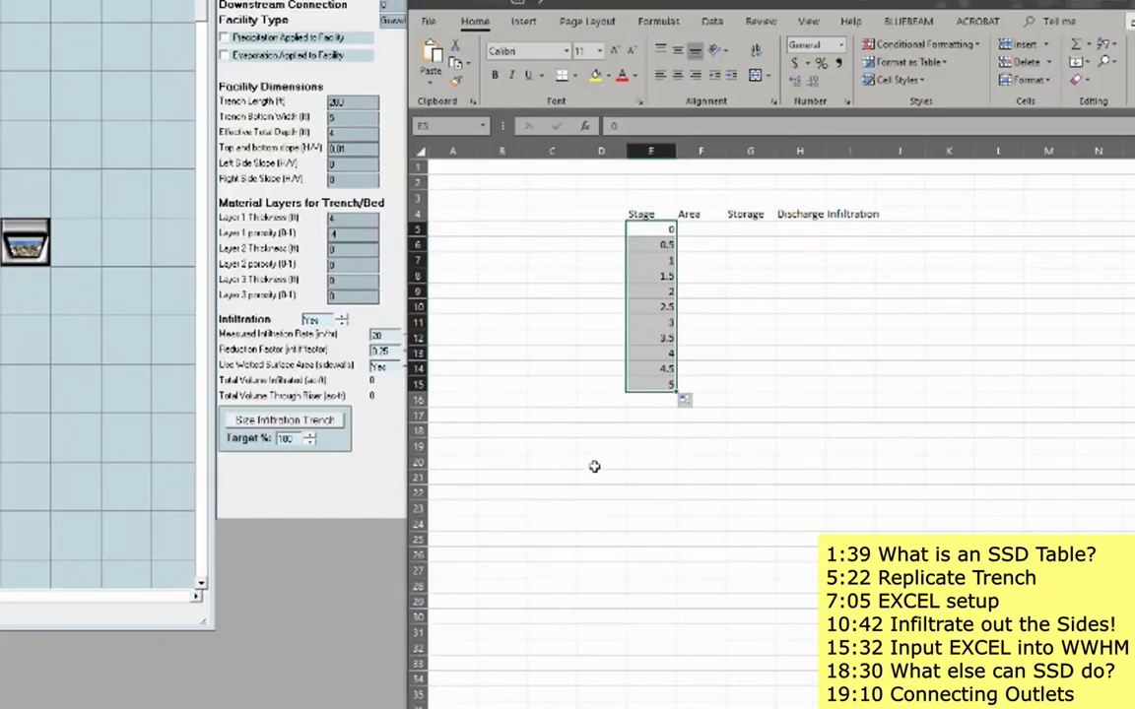
{"action": "left_click", "coordinate": [552, 510]}
{"action": "type", "text": "Area"}
{"action": "key", "text": "Return"}
{"action": "key", "text": "Up"}
{"action": "key", "text": "Right"}
{"action": "key", "text": "Up"}
{"action": "type", "text": "L"}
{"action": "key", "text": "Tab"}
{"action": "type", "text": "W"}
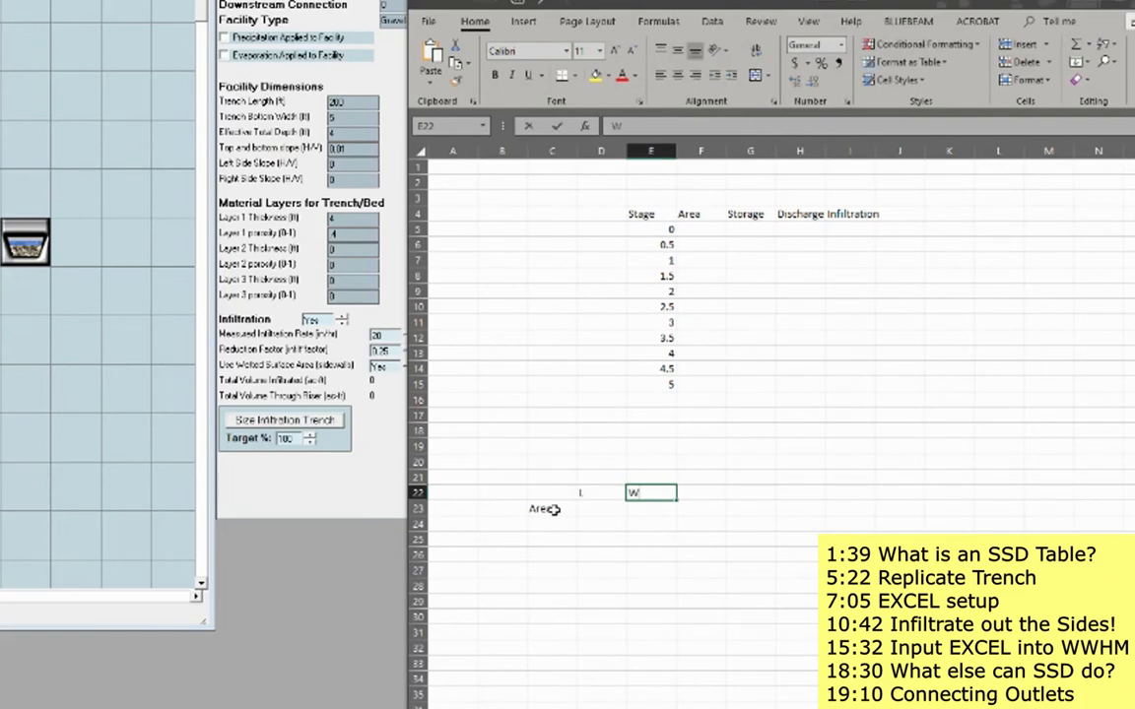
{"action": "key", "text": "Tab"}
{"action": "type", "text": "H"}
{"action": "key", "text": "Return"}
Enter the trench length 200 under L and the width 5 under W in the Area row.
{"action": "type", "text": "200"}
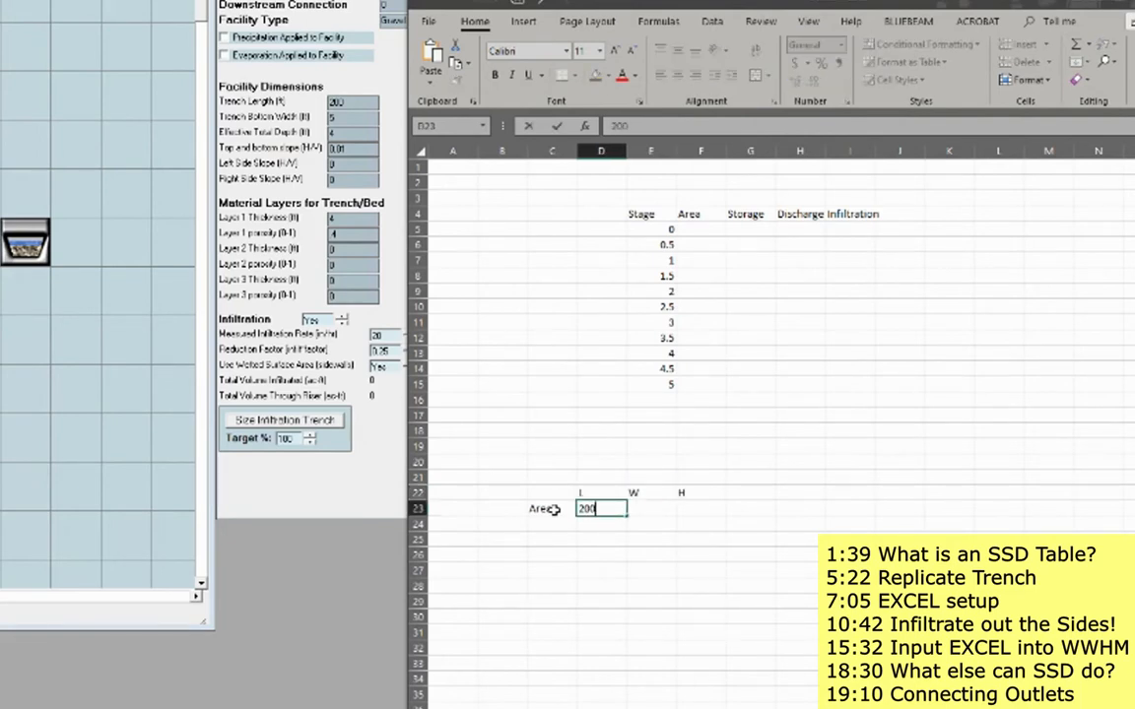
{"action": "key", "text": "Tab"}
{"action": "type", "text": "5"}
{"action": "key", "text": "Tab"}
Calculate the trench area in cell B23 by multiplying the length in D23 by the width in E23.
{"action": "key", "text": "Left"}
{"action": "key", "text": "Left"}
{"action": "key", "text": "Left"}
{"action": "key", "text": "Left"}
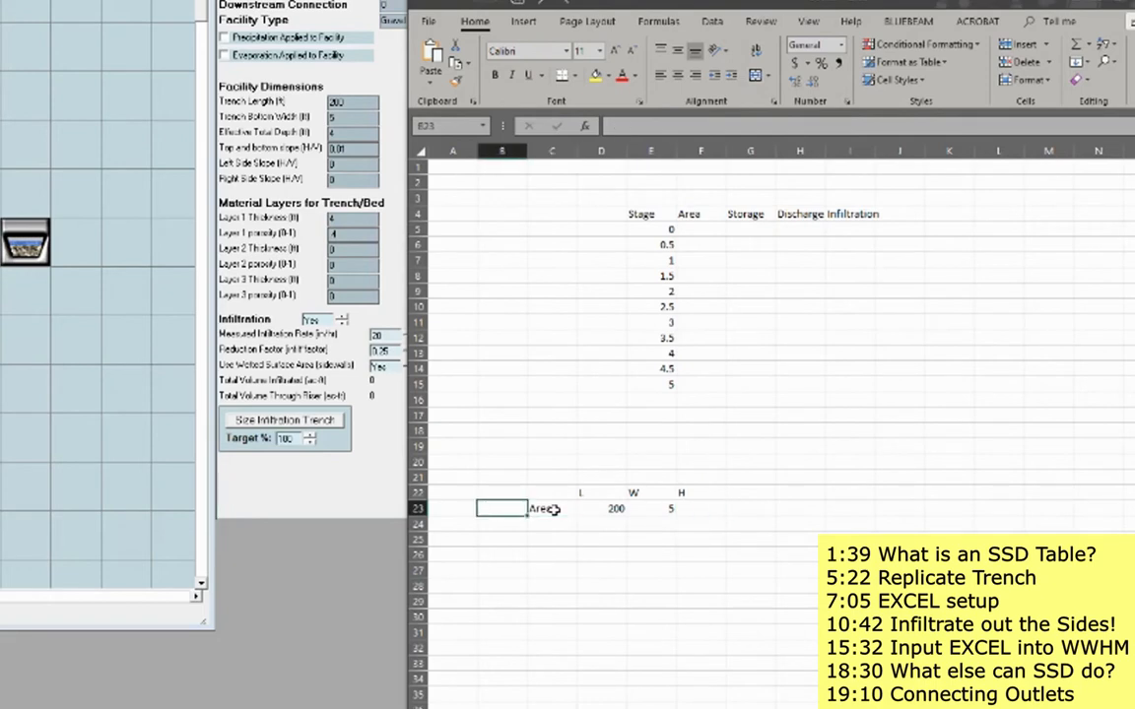
{"action": "type", "text": "="}
{"action": "key", "text": "Right"}
{"action": "key", "text": "Right"}
{"action": "type", "text": "*"}
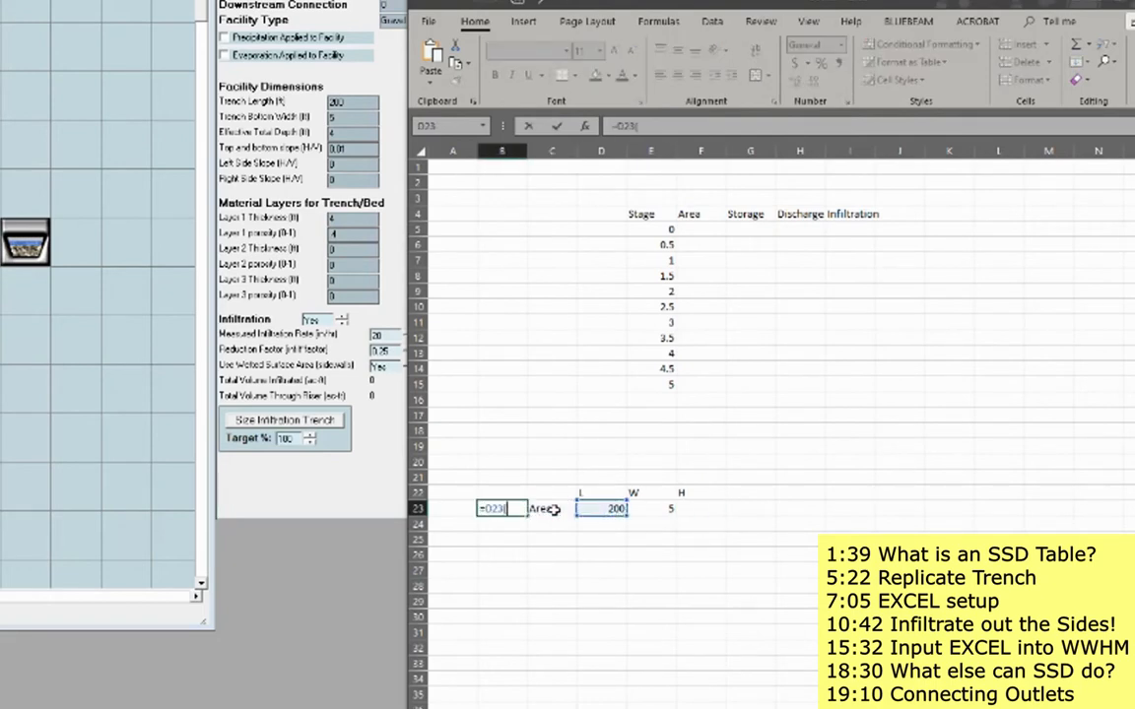
{"action": "key", "text": "Right"}
{"action": "key", "text": "Right"}
{"action": "key", "text": "Right"}
{"action": "key", "text": "Return"}
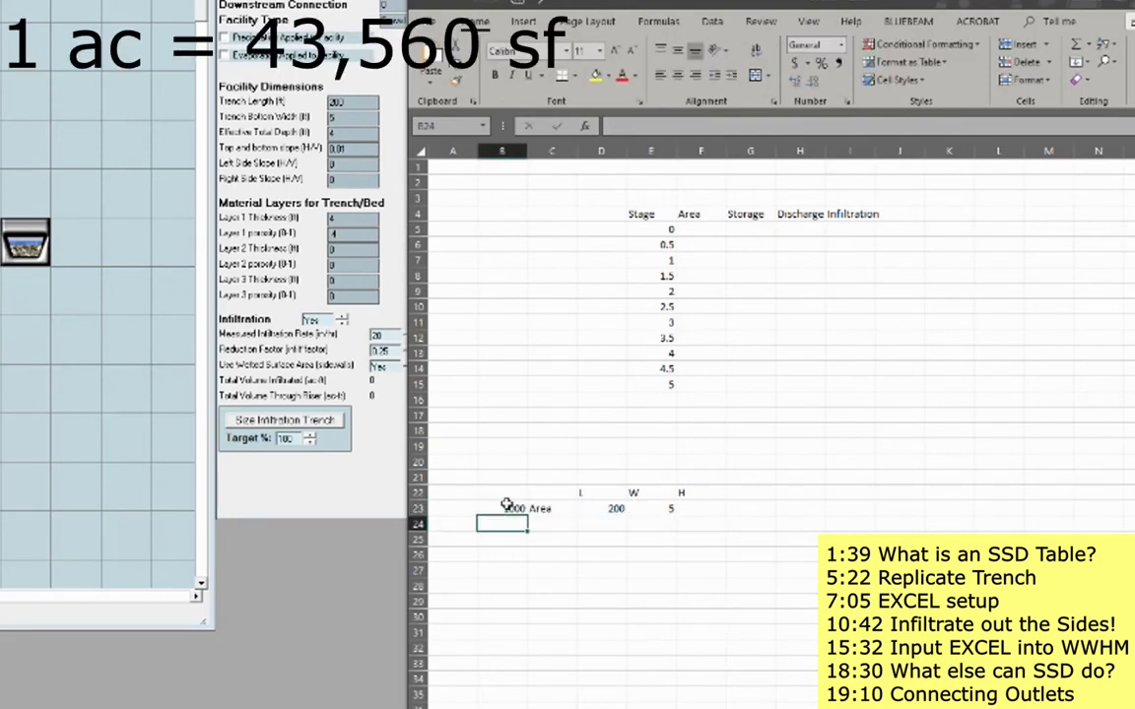
Label the trench area units by entering sf in B22 and ac in A22.
{"action": "key", "text": "Up"}
{"action": "key", "text": "Up"}
{"action": "type", "text": "sf"}
{"action": "key", "text": "Return"}
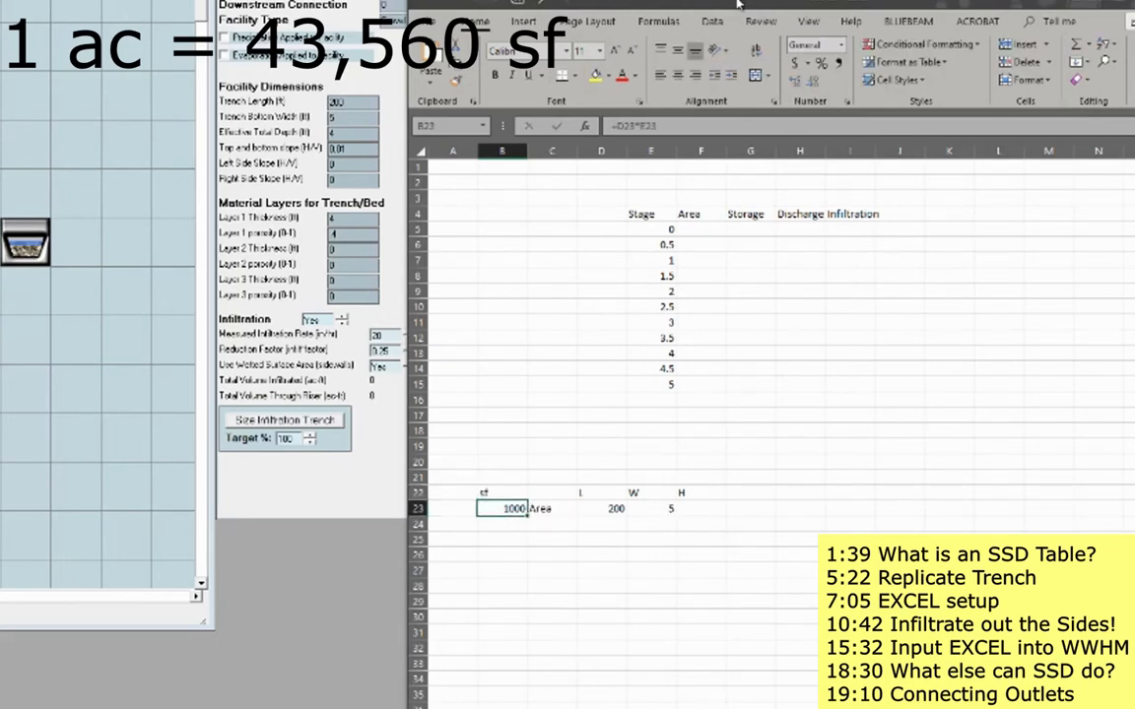
{"action": "left_click", "coordinate": [463, 494]}
{"action": "type", "text": "ac"}
{"action": "left_click", "coordinate": [510, 463]}
Convert the trench area to acres in A23 by dividing the square footage in B23 by 43560.
{"action": "left_click", "coordinate": [461, 522]}
{"action": "key", "text": "Up"}
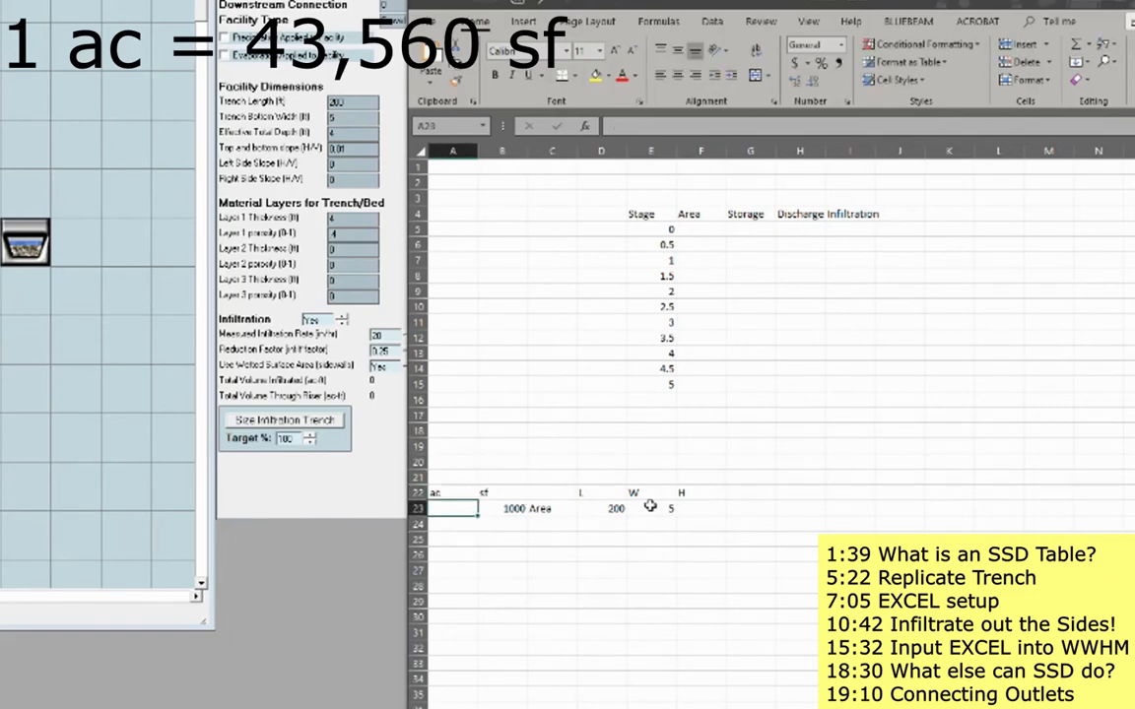
{"action": "type", "text": "="}
{"action": "key", "text": "Right"}
{"action": "type", "text": "/43560"}
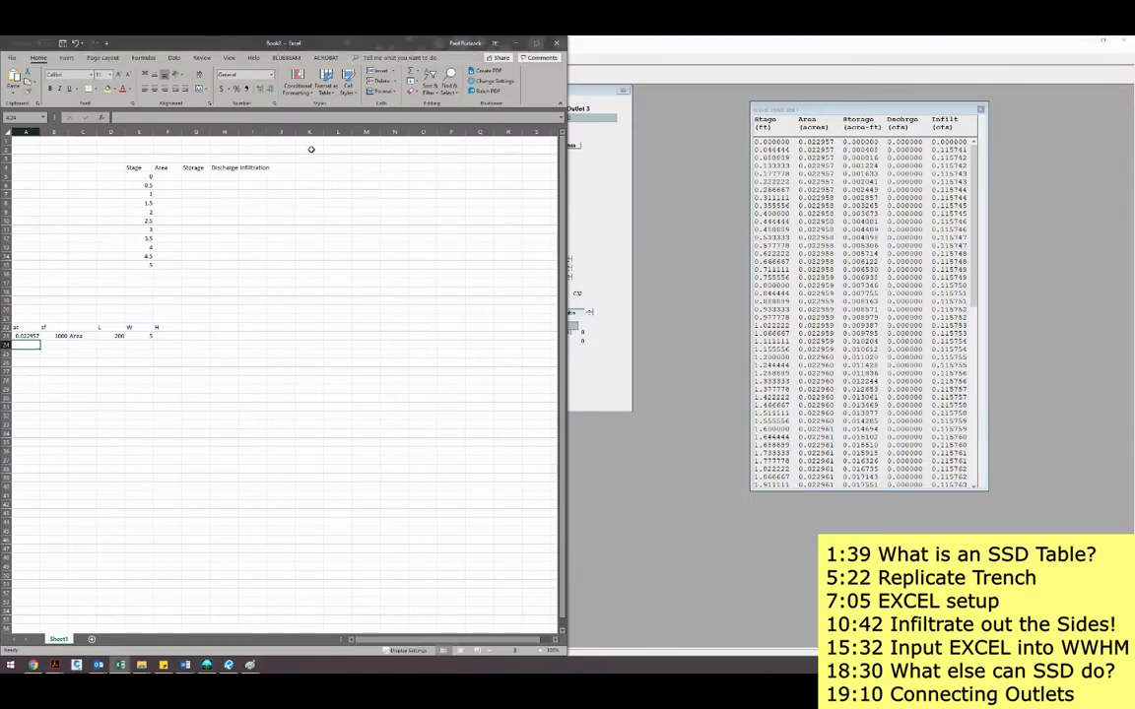
Fill the Area column F5:F15 with an absolute reference to the acreage in A23.
{"action": "left_click_drag", "start_coordinate": [290, 44], "coordinate": [550, 94]}
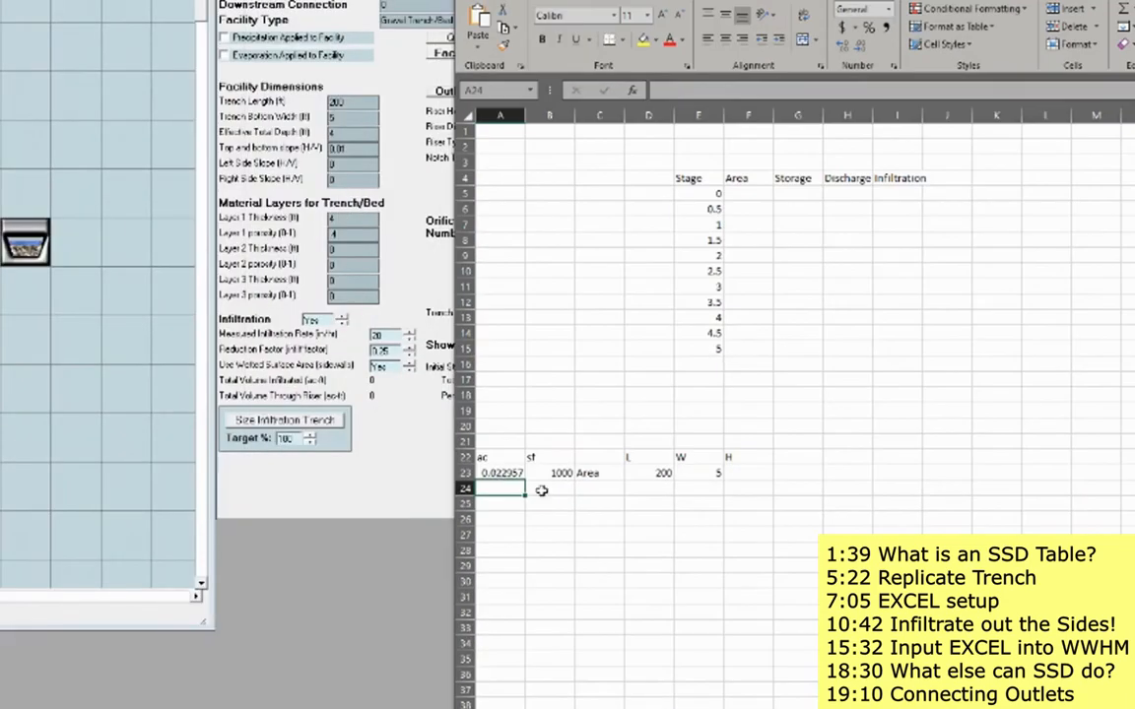
{"action": "left_click", "coordinate": [747, 194]}
{"action": "type", "text": "="}
{"action": "left_click", "coordinate": [511, 469]}
{"action": "key", "text": "Return"}
{"action": "left_click", "coordinate": [747, 194]}
{"action": "left_click_drag", "start_coordinate": [774, 201], "coordinate": [772, 351]}
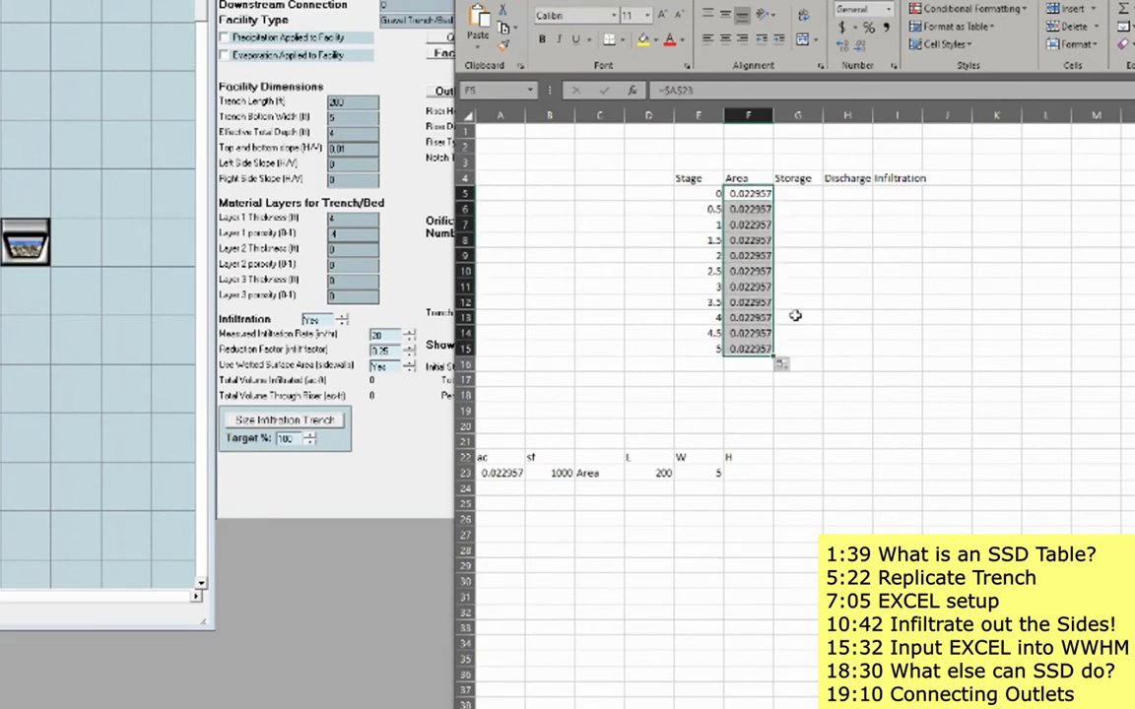
{"action": "left_click", "coordinate": [798, 195]}
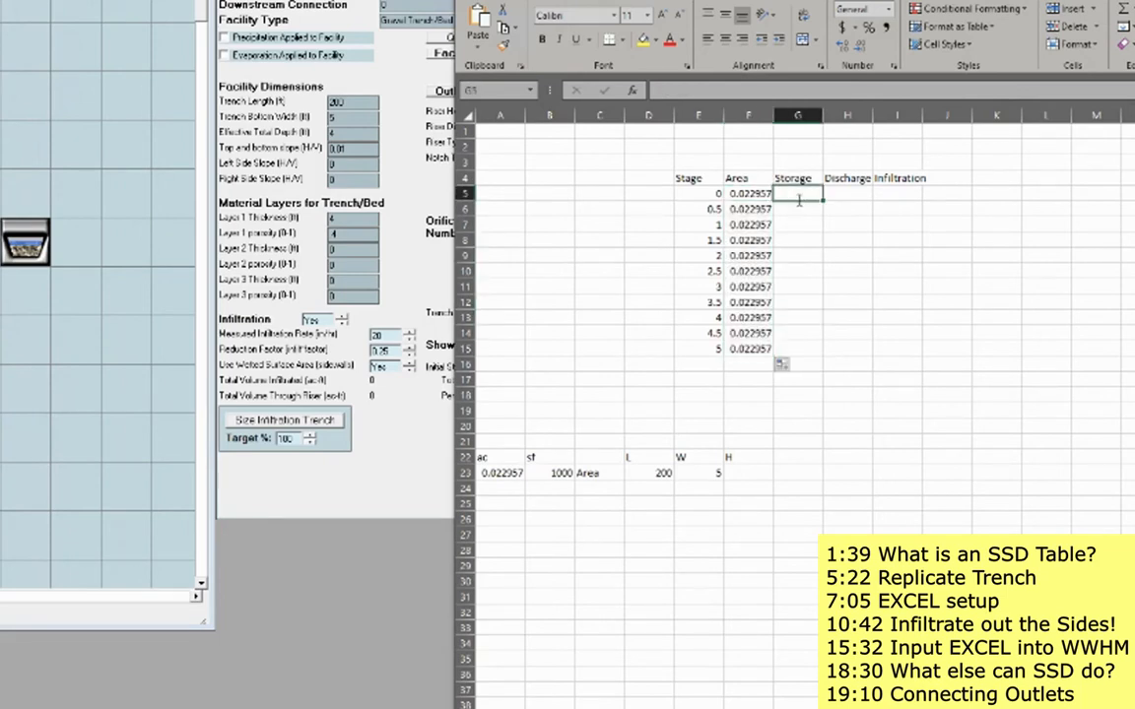
{"action": "type", "text": "="}
{"action": "key", "text": "Left"}
{"action": "type", "text": "8"}
{"action": "key", "text": "Left"}
{"action": "key", "text": "Left"}
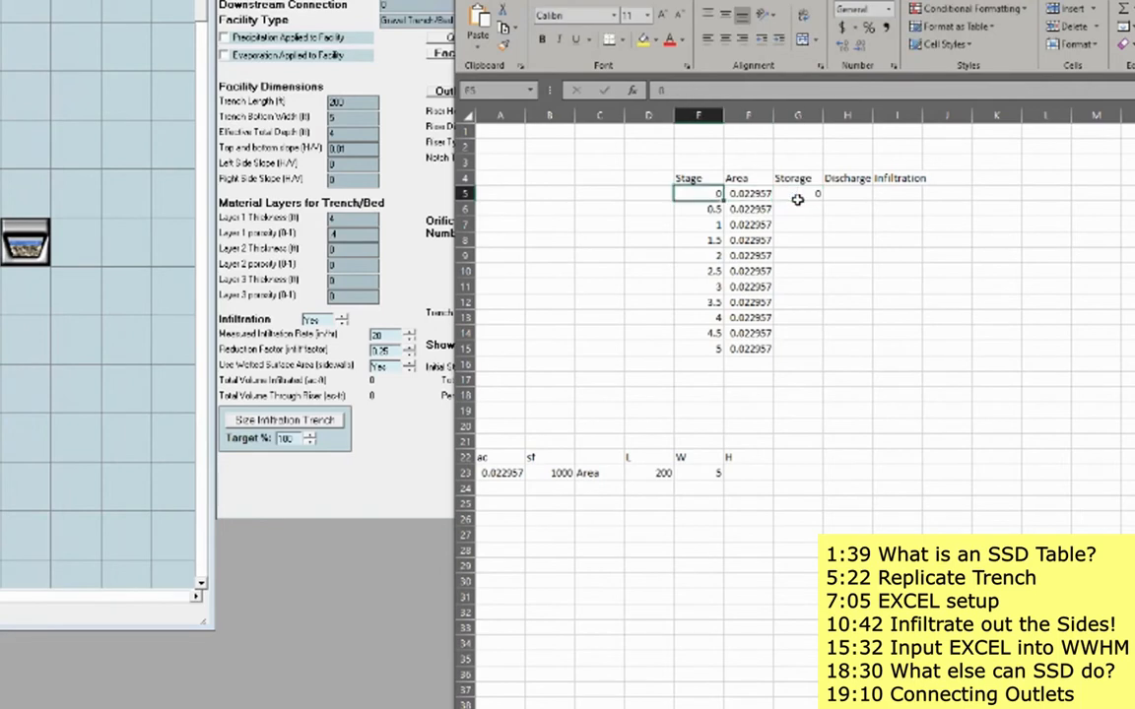
Calculate the first Storage value in G5 by multiplying the area in F5 by the stage in E5.
{"action": "key", "text": "Right"}
{"action": "key", "text": "Right"}
{"action": "type", "text": "="}
{"action": "key", "text": "Left"}
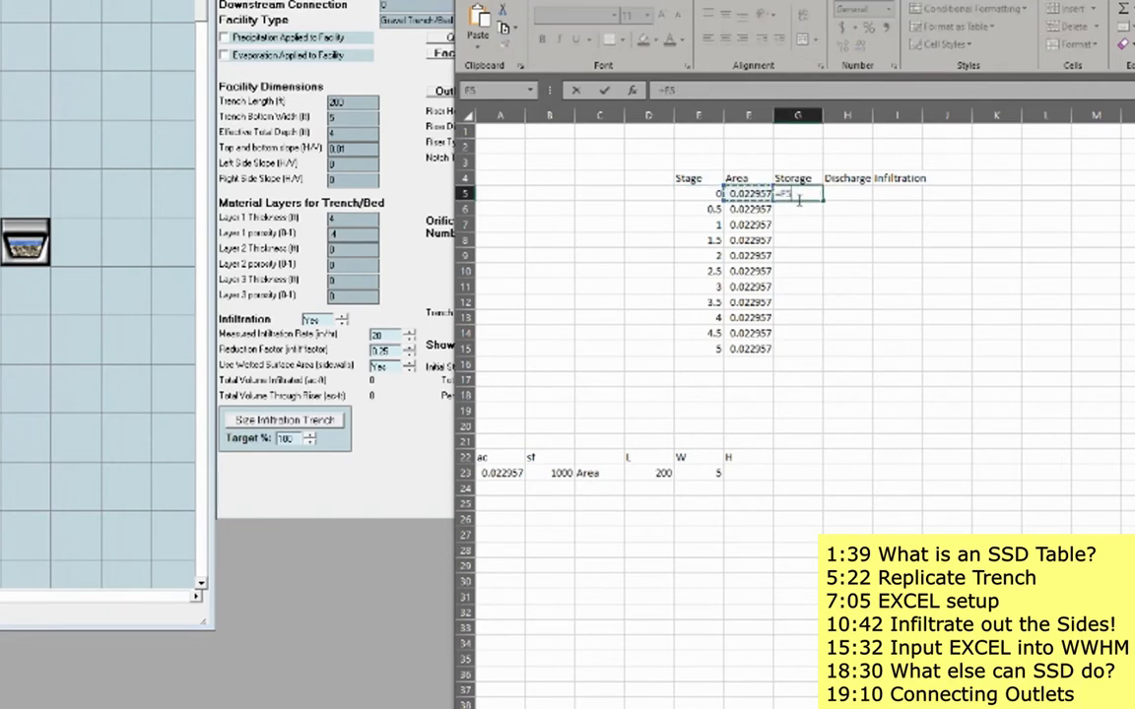
{"action": "key", "text": "Left"}
{"action": "key", "text": "Return"}
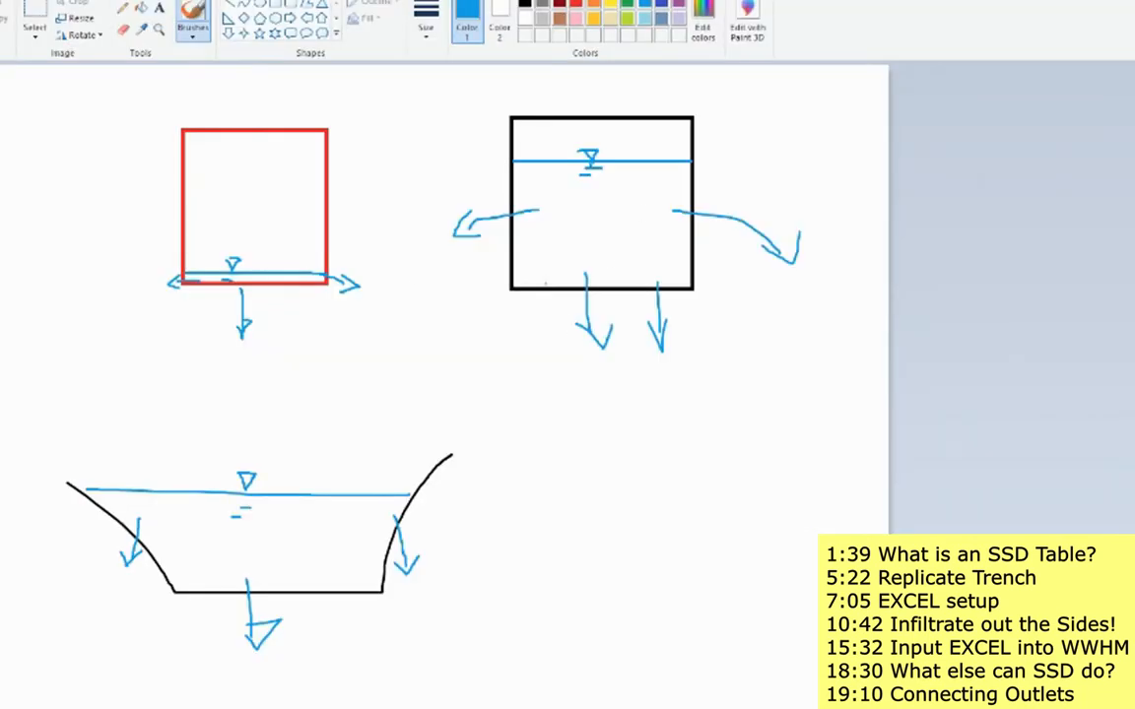
In the Paint sketch, extend the black trench section into a 3D box with a yellow-shaded base and a yellow level marked 0.5.
{"action": "left_click_drag", "start_coordinate": [516, 286], "coordinate": [548, 249]}
{"action": "key", "text": "ctrl+z"}
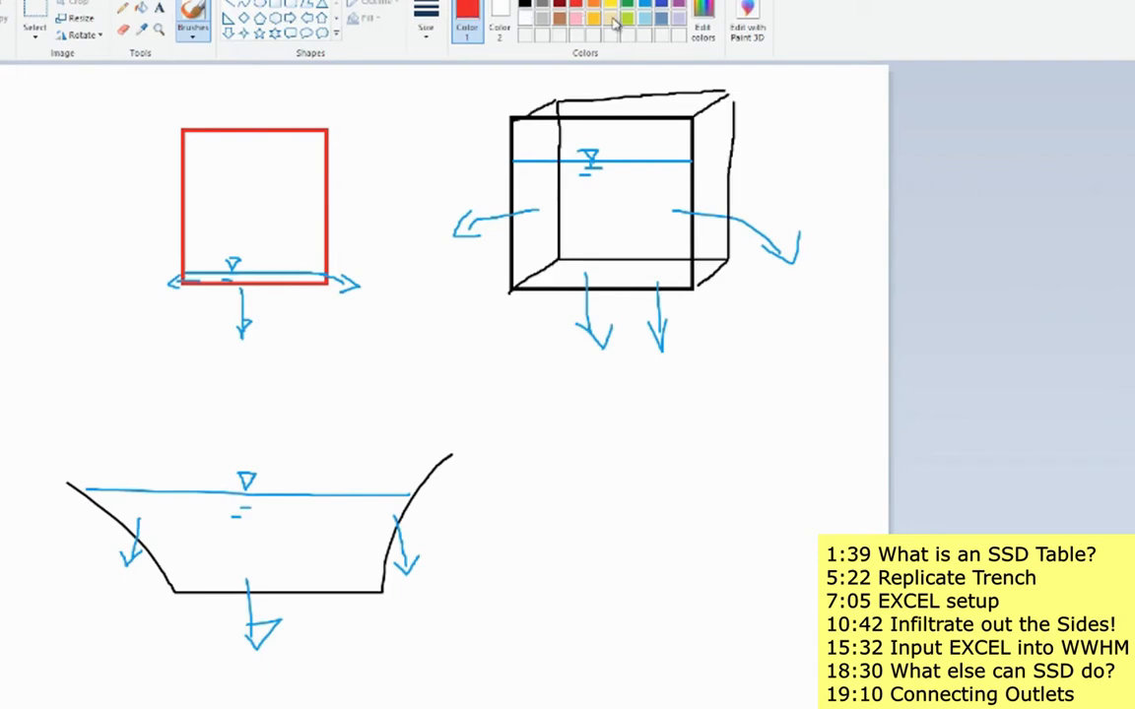
{"action": "left_click", "coordinate": [608, 5]}
{"action": "mouse_move", "coordinate": [550, 267]}
{"action": "left_mouse_down"}
{"action": "mouse_move", "coordinate": [720, 266]}
{"action": "mouse_move", "coordinate": [532, 281]}
{"action": "left_mouse_up"}
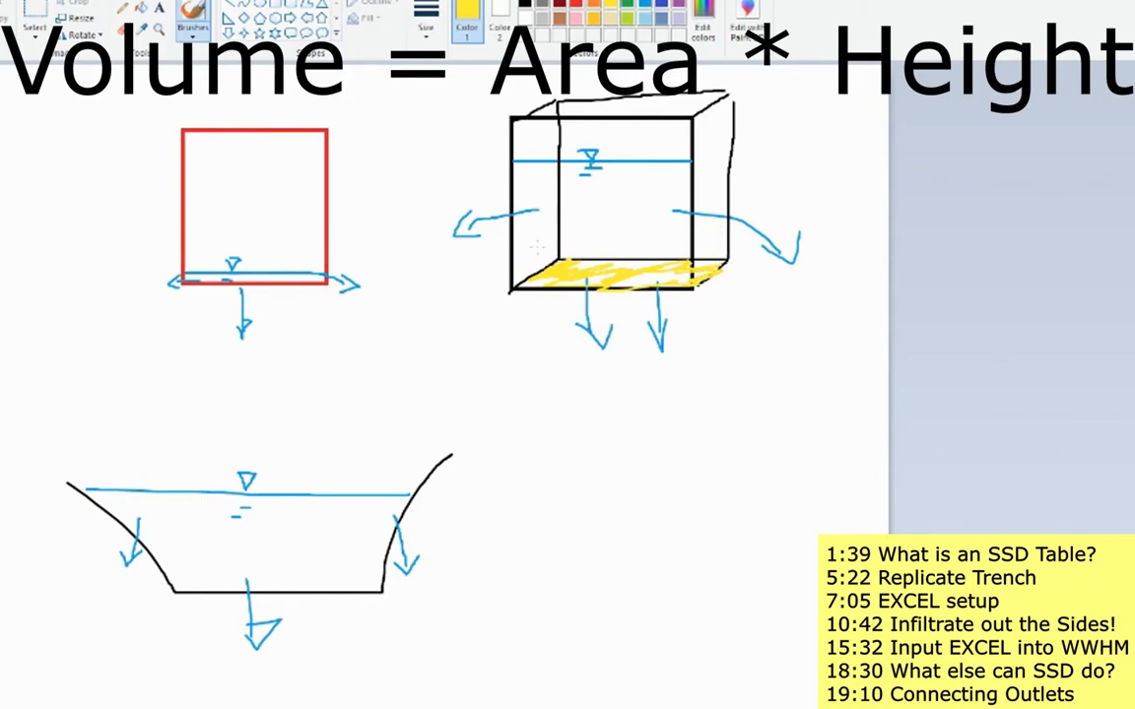
{"action": "left_click_drag", "start_coordinate": [508, 248], "coordinate": [727, 233]}
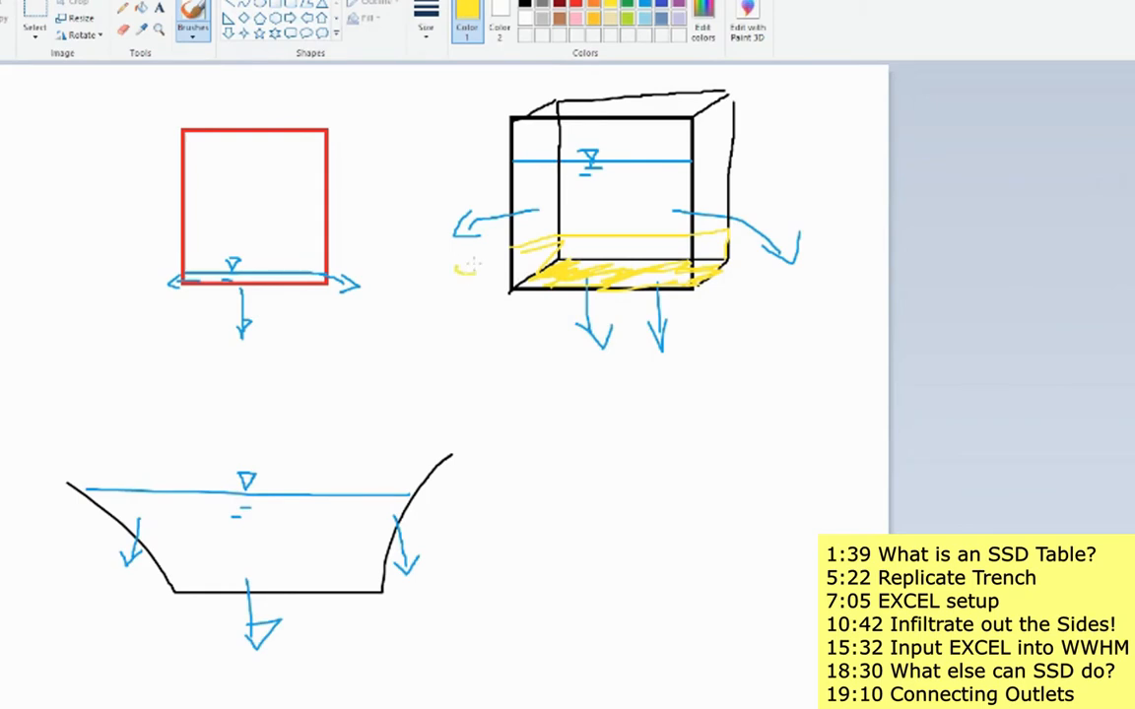
{"action": "left_click_drag", "start_coordinate": [506, 251], "coordinate": [490, 268]}
Switch back to Excel and copy the storage formula from G5 down to G15.
{"action": "key", "text": "alt+Tab"}
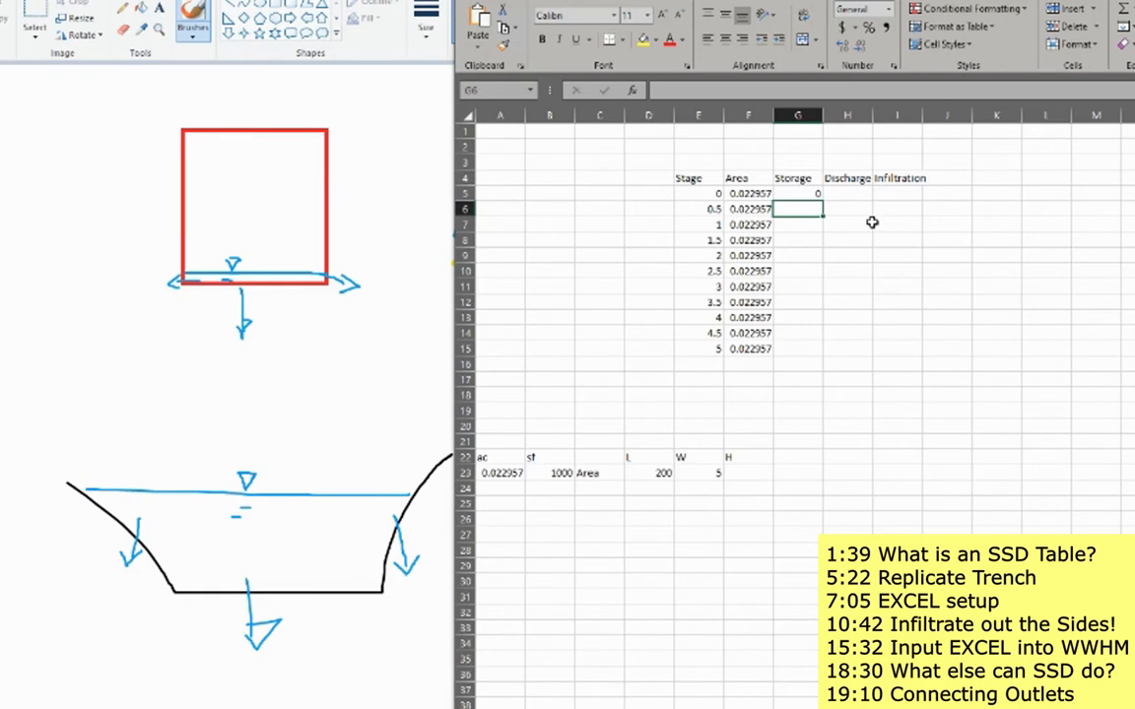
{"action": "left_click", "coordinate": [810, 195]}
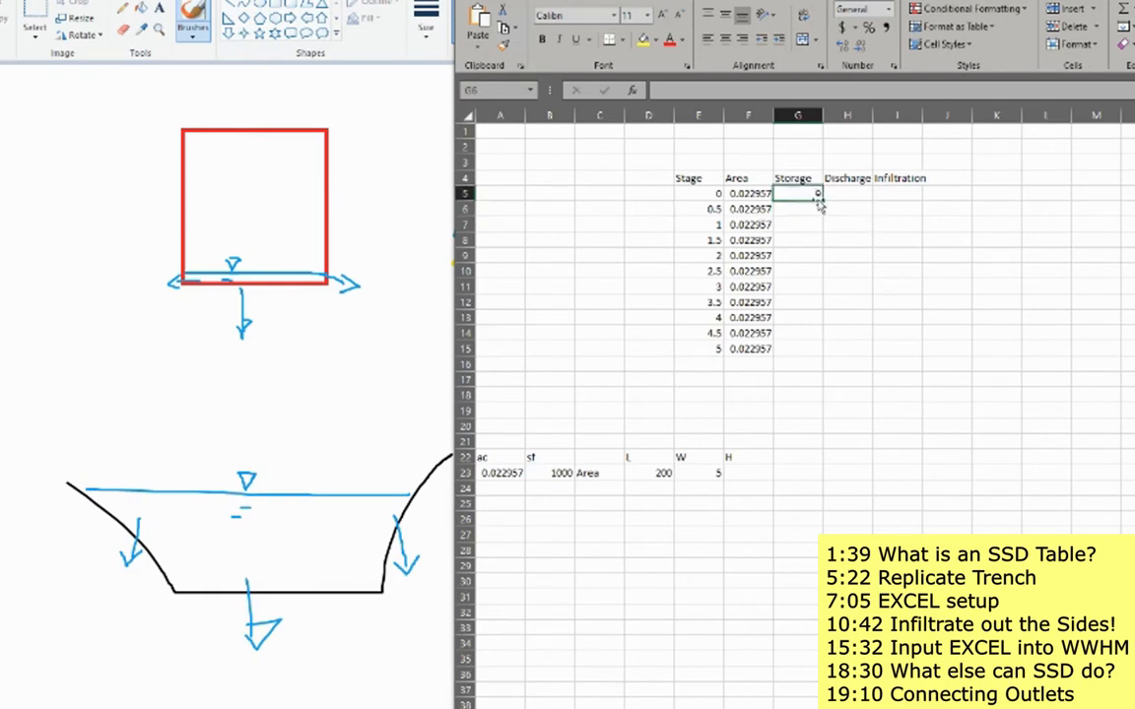
{"action": "left_click_drag", "start_coordinate": [819, 200], "coordinate": [821, 353]}
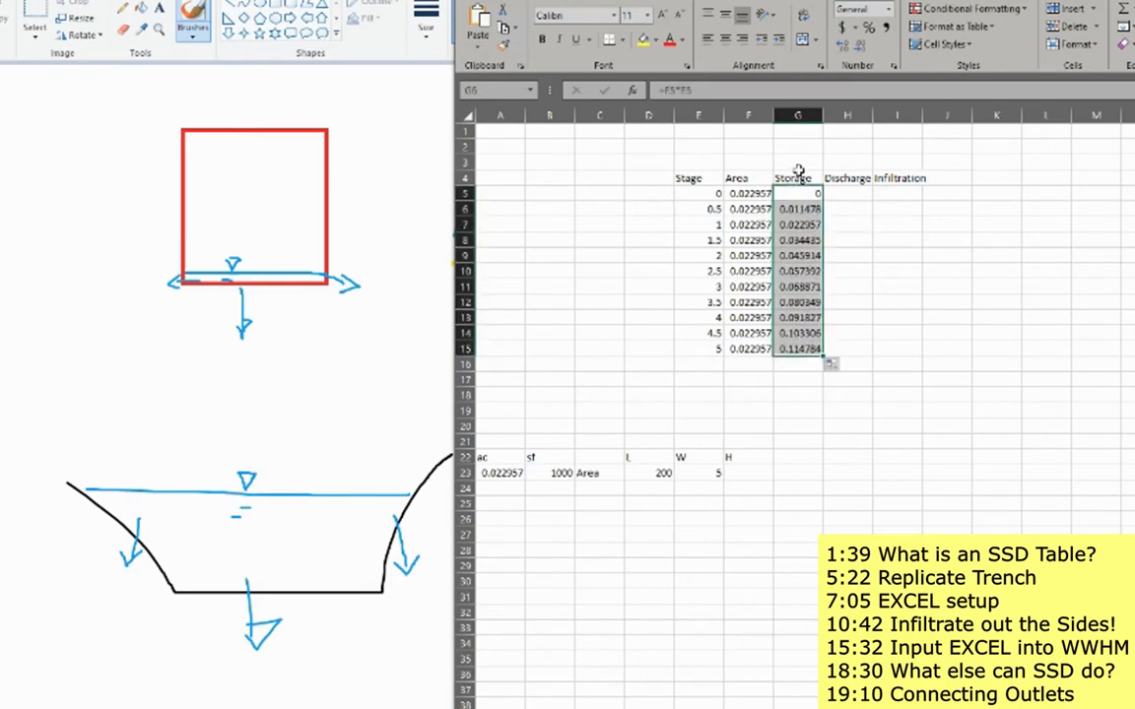
Add the units ac, ac-ft, cfs and cfs above the Area, Storage, Discharge and Infiltration headings in F3:I3.
{"action": "left_click", "coordinate": [798, 174]}
{"action": "key", "text": "Up"}
{"action": "key", "text": "Left"}
{"action": "type", "text": "ac"}
{"action": "key", "text": "Tab"}
{"action": "type", "text": "ac-ft"}
{"action": "key", "text": "Tab"}
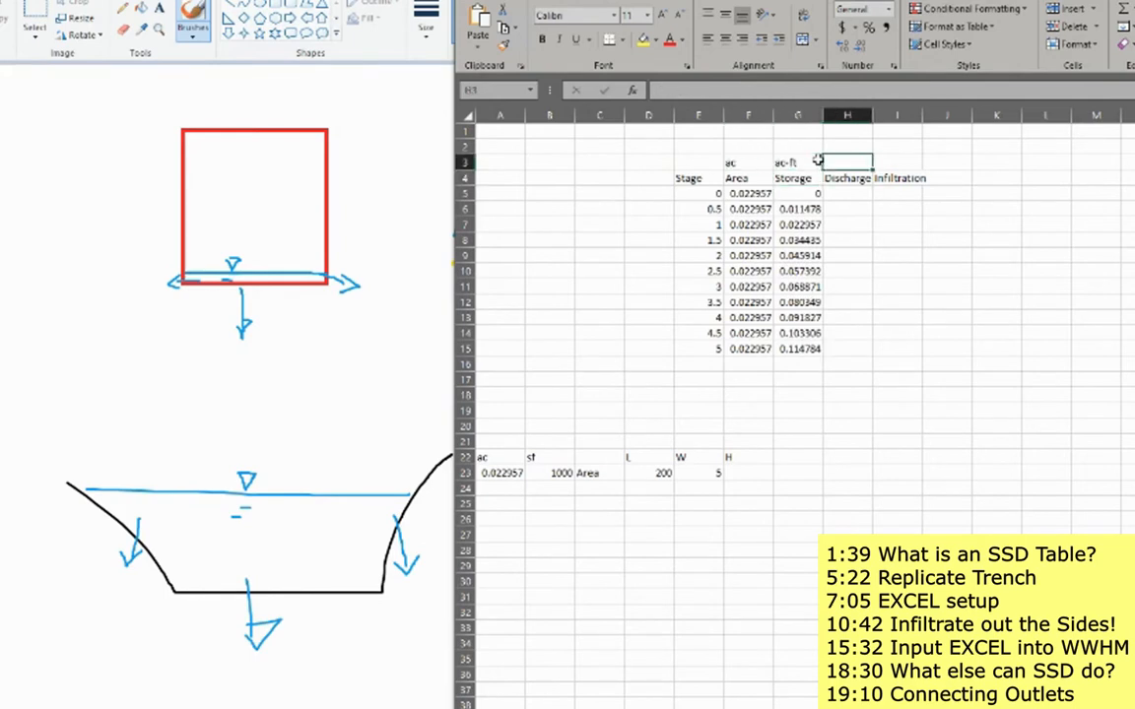
{"action": "type", "text": "cfs"}
{"action": "key", "text": "Return"}
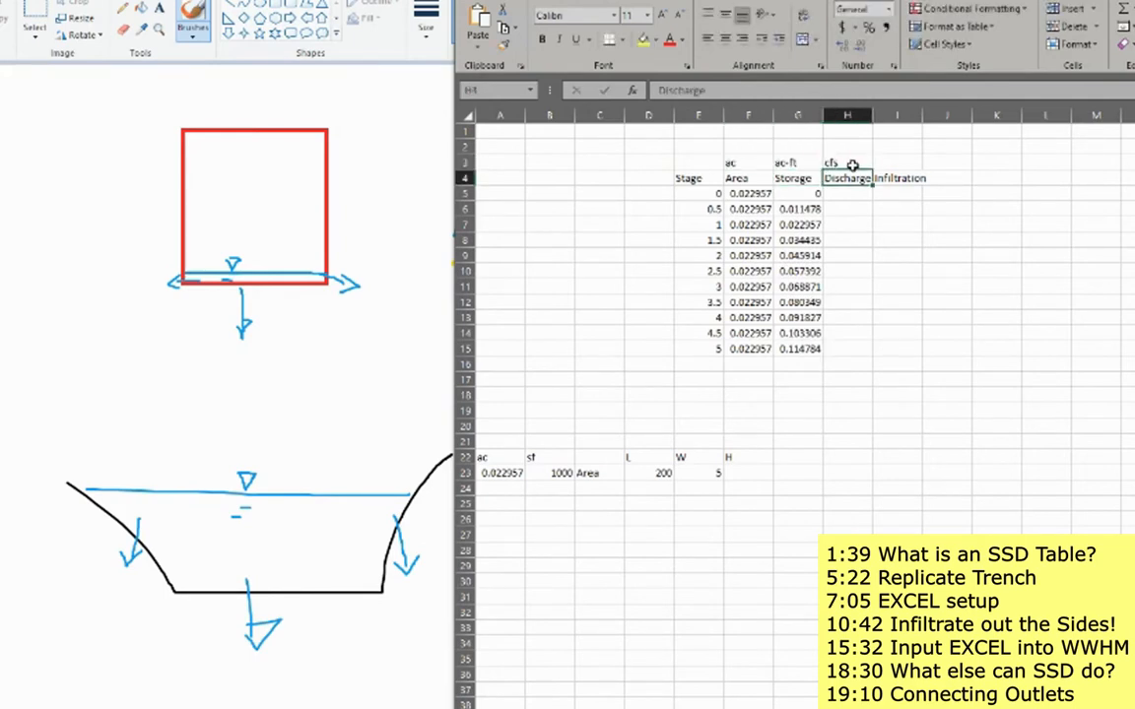
{"action": "key", "text": "Up"}
{"action": "key", "text": "Right"}
{"action": "type", "text": "cfs"}
{"action": "key", "text": "Return"}
{"action": "key", "text": "Left"}
Format the area and storage values in F5:G15 as numbers with six decimal places.
{"action": "left_click_drag", "start_coordinate": [749, 193], "coordinate": [806, 345]}
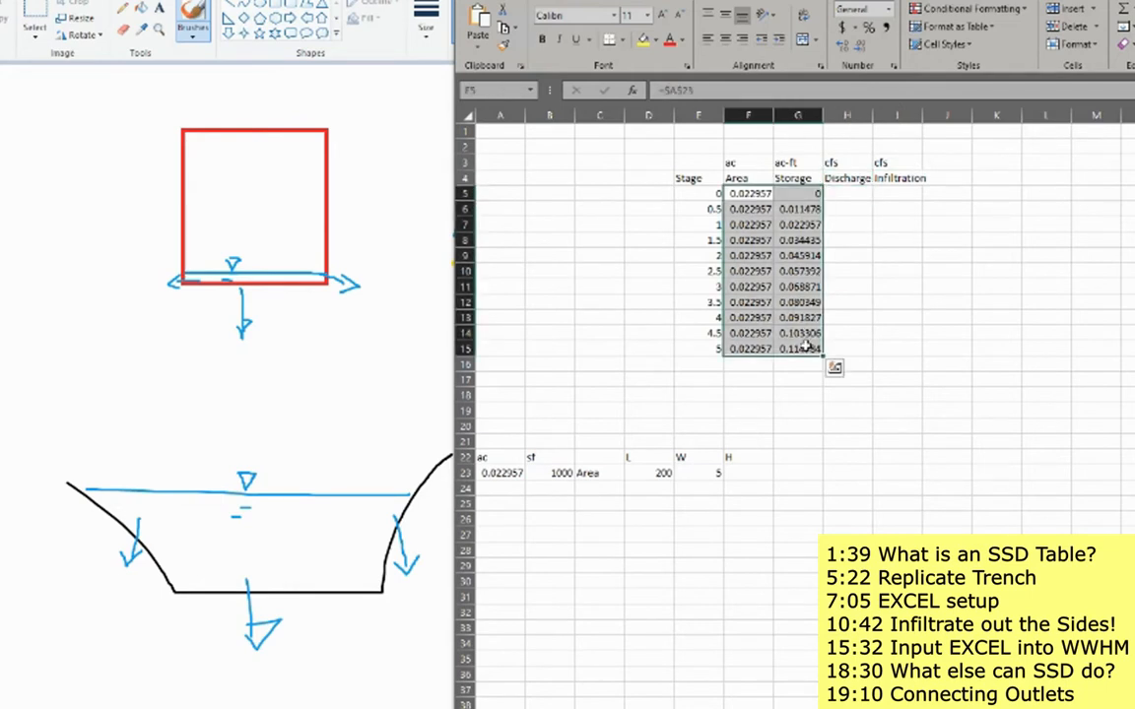
{"action": "key", "text": "ctrl+shift+1"}
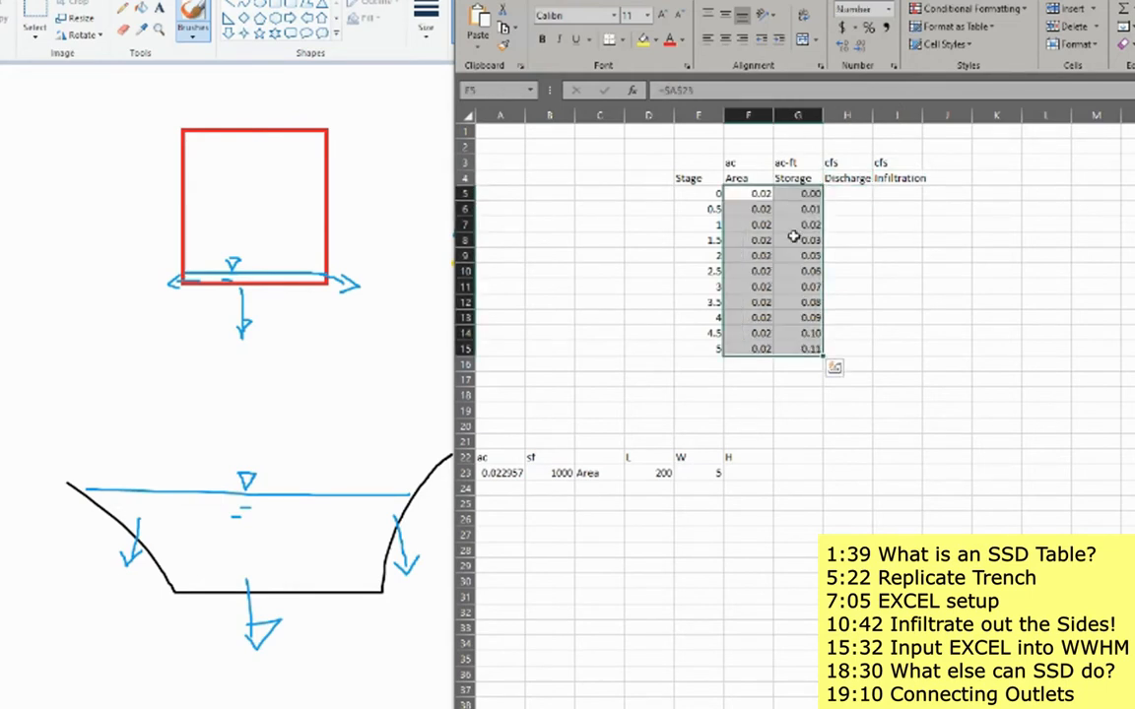
{"action": "key", "text": "ctrl+1"}
{"action": "left_click", "coordinate": [864, 198]}
{"action": "left_click", "coordinate": [865, 198]}
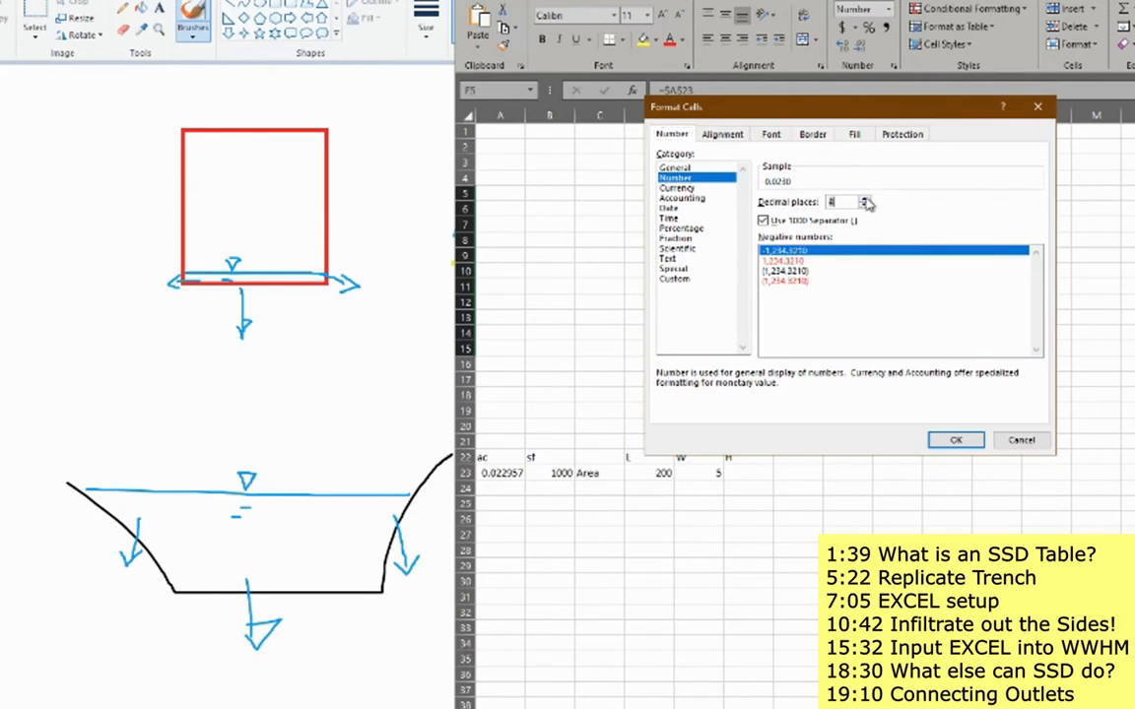
{"action": "left_click", "coordinate": [952, 439]}
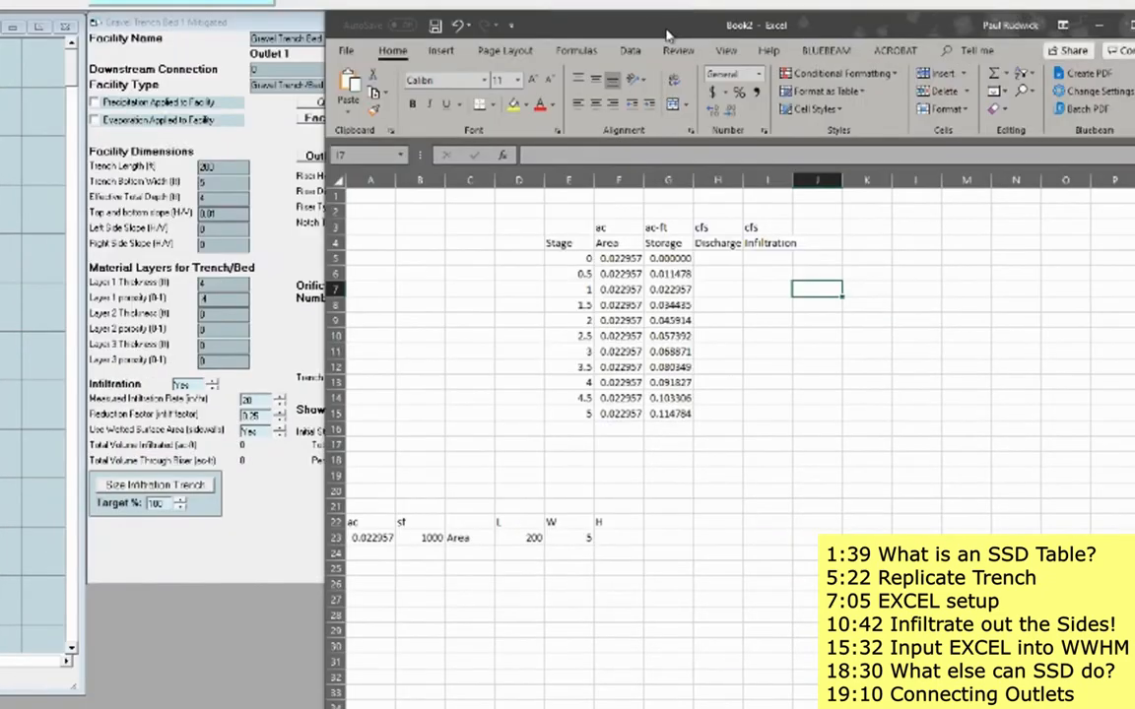
With the riser settings in view, enter a discharge of 10 at stage 3.5 in H12 and fill it down to H15.
{"action": "left_click_drag", "start_coordinate": [795, 24], "coordinate": [1044, 6]}
{"action": "mouse_move", "coordinate": [914, 15]}
{"action": "left_mouse_down"}
{"action": "mouse_move", "coordinate": [849, 10]}
{"action": "mouse_move", "coordinate": [910, 12]}
{"action": "left_mouse_up"}
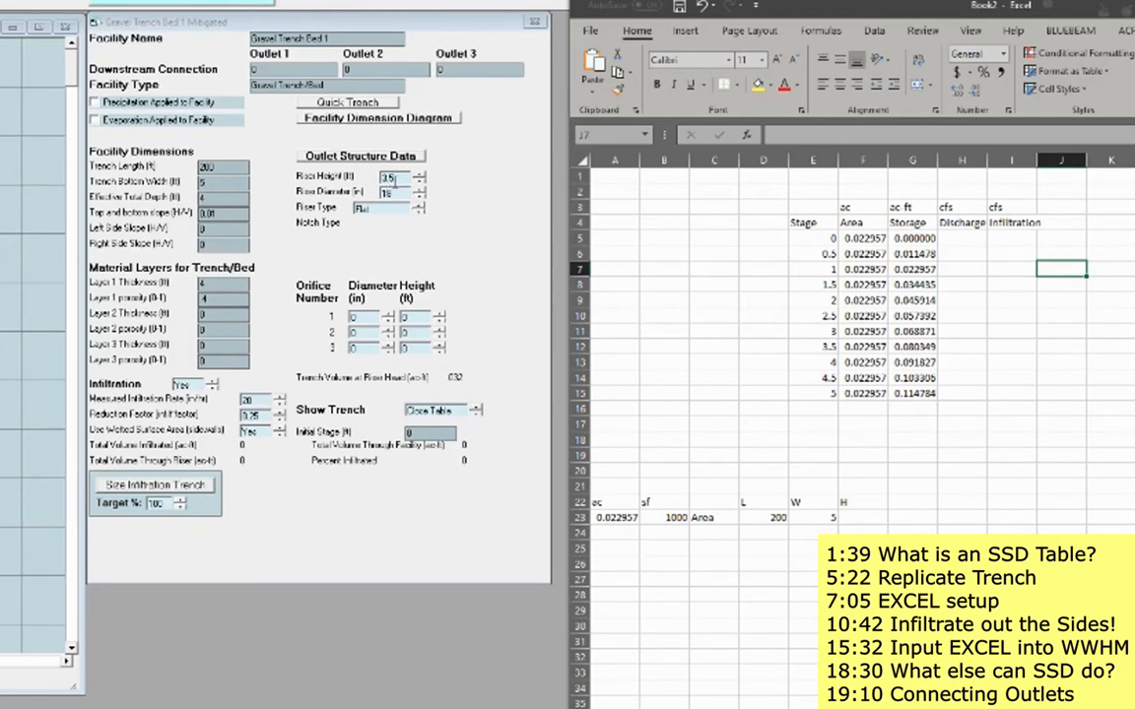
{"action": "left_click", "coordinate": [959, 348]}
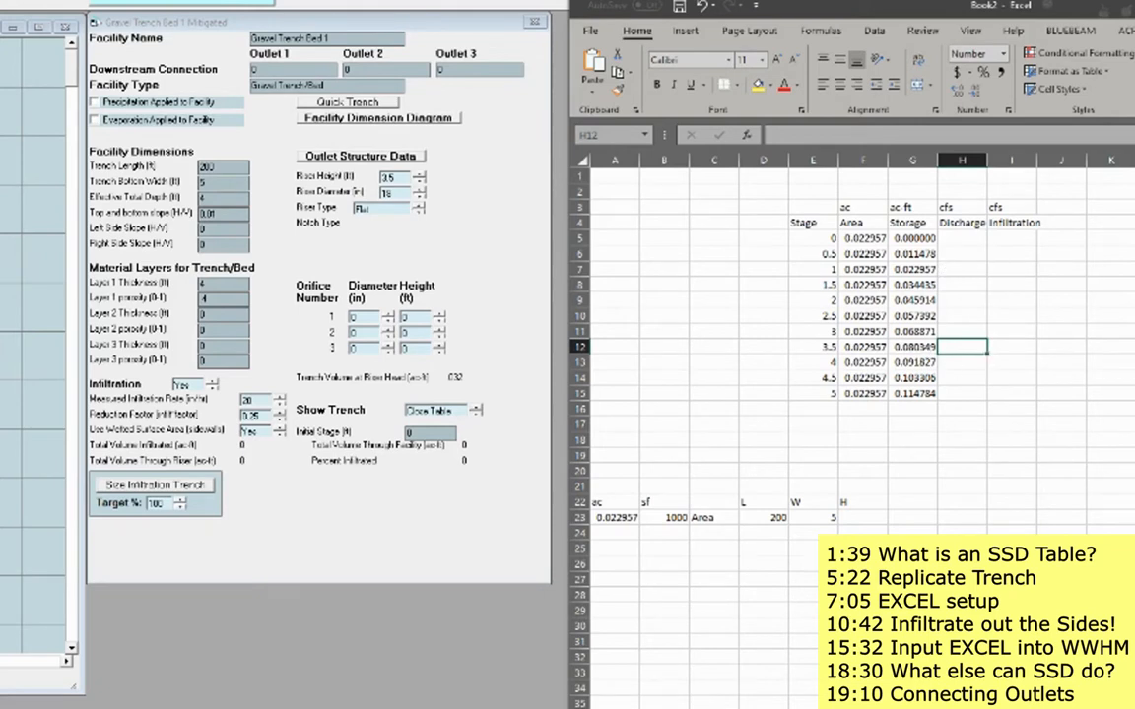
{"action": "type", "text": "10"}
{"action": "key", "text": "Return"}
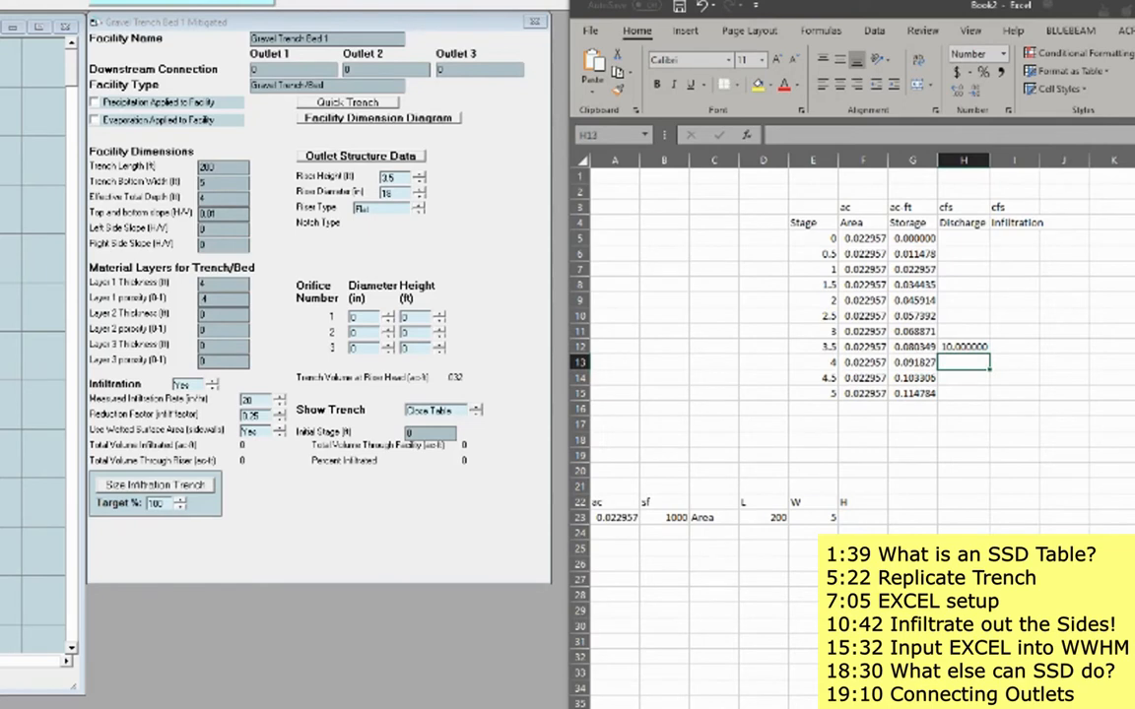
{"action": "key", "text": "Up"}
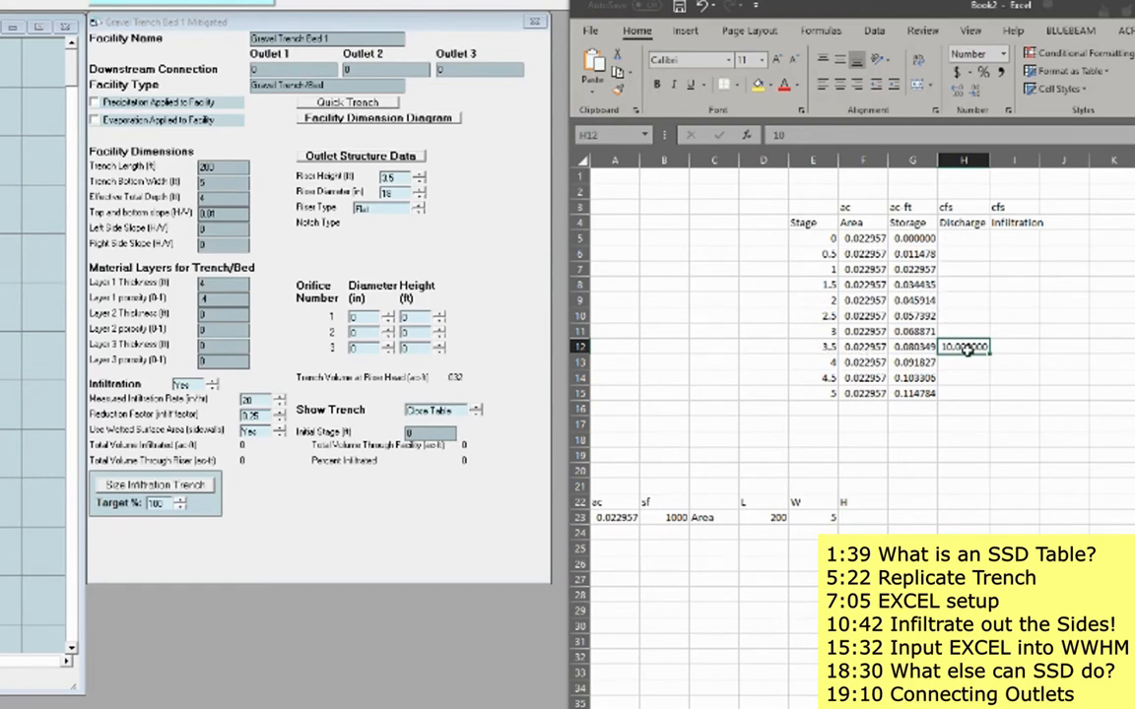
{"action": "mouse_move", "coordinate": [987, 384]}
{"action": "left_mouse_down"}
{"action": "mouse_move", "coordinate": [1011, 393]}
{"action": "mouse_move", "coordinate": [1006, 375]}
{"action": "left_mouse_up"}
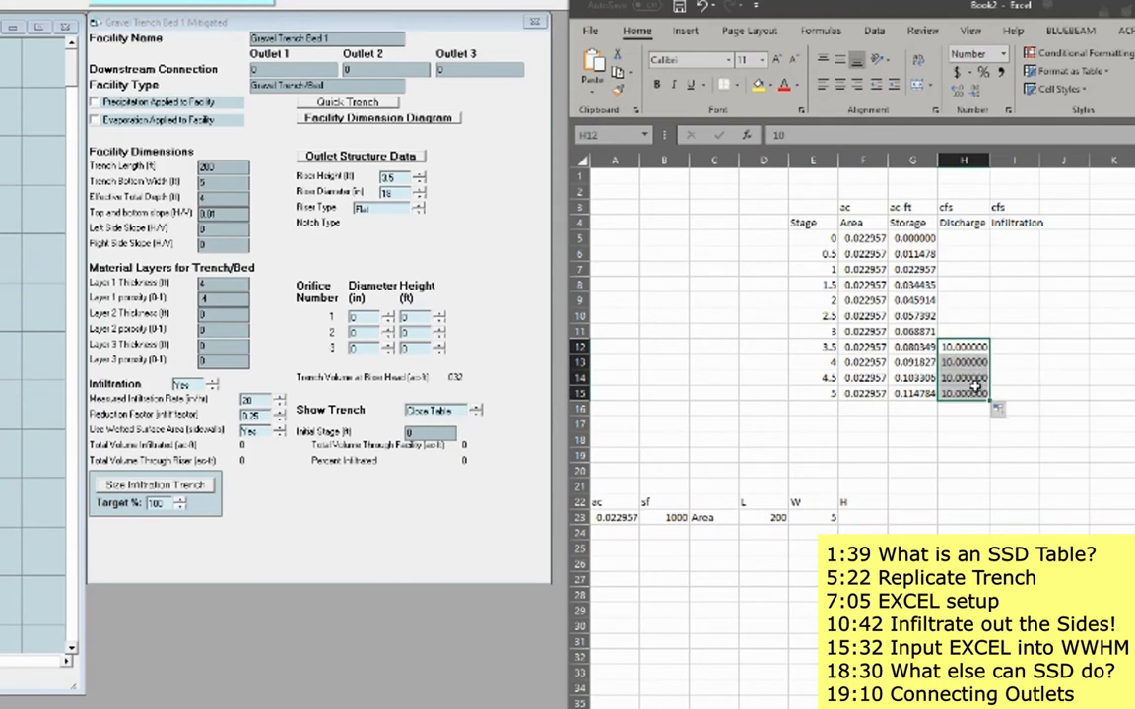
Fill the Discharge column with 0 for stages 0 through 3, in H5:H11.
{"action": "left_click", "coordinate": [977, 241]}
{"action": "type", "text": "0"}
{"action": "key", "text": "Return"}
{"action": "left_click", "coordinate": [981, 243]}
{"action": "left_click_drag", "start_coordinate": [991, 246], "coordinate": [988, 333]}
{"action": "left_click", "coordinate": [1018, 318]}
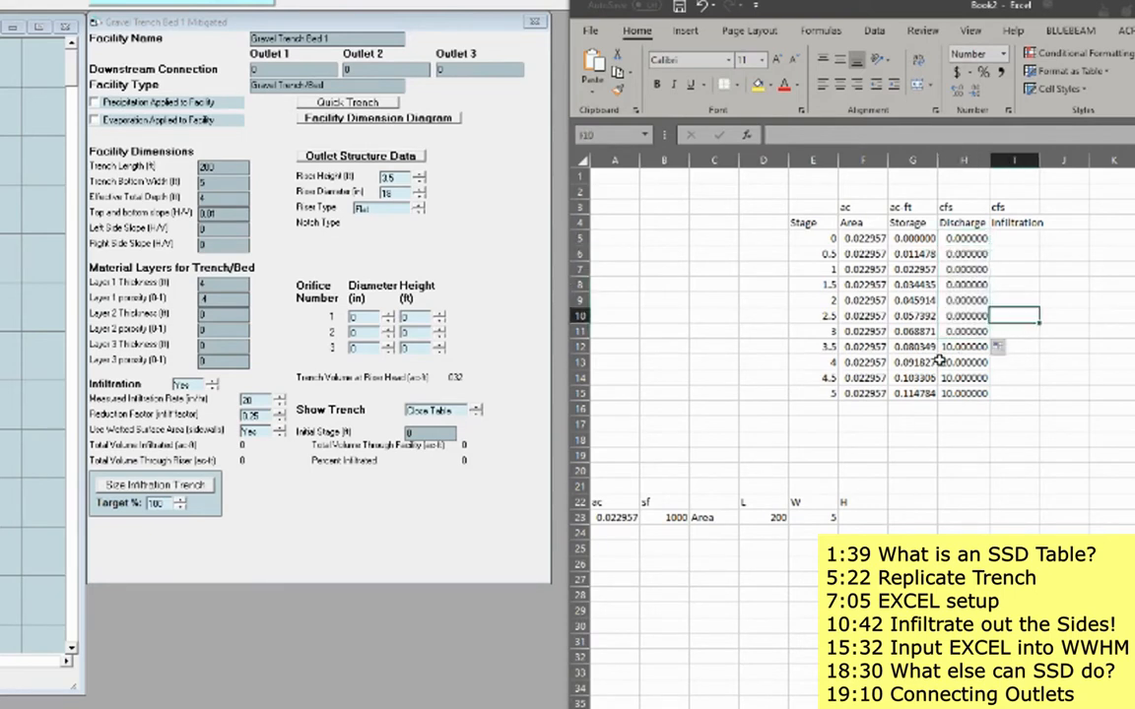
Replace the storage values for stages 4.5 and 5, in G14 and G15, with 10.
{"action": "left_click_drag", "start_coordinate": [914, 376], "coordinate": [915, 391]}
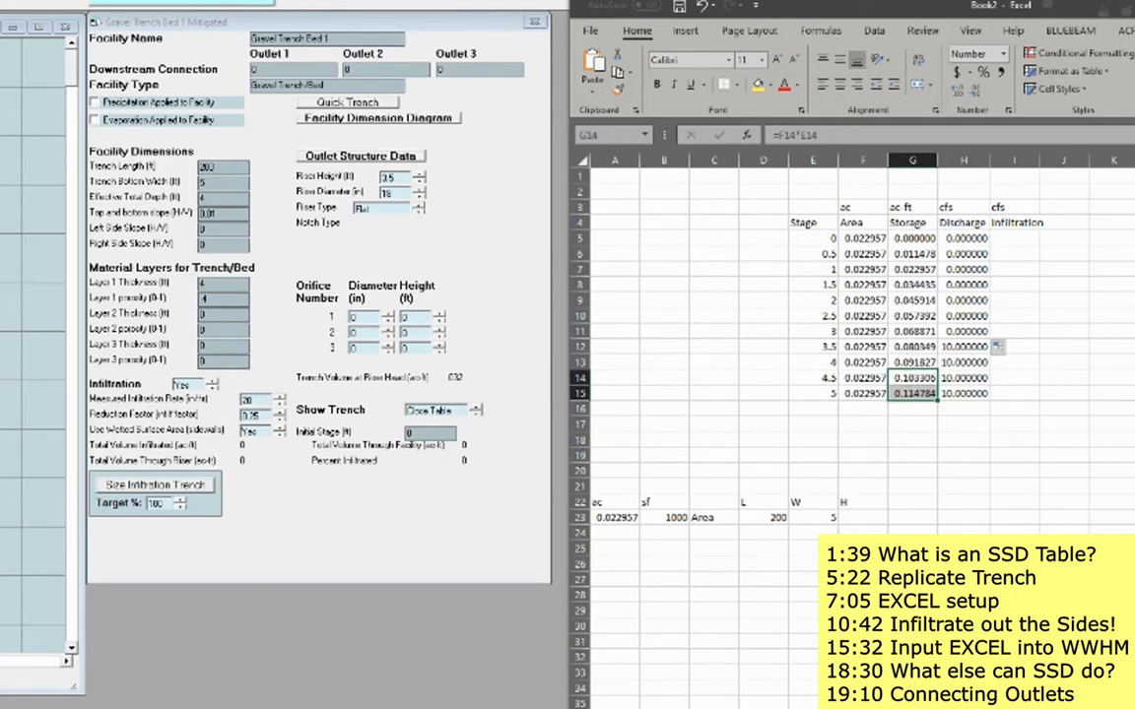
{"action": "left_click", "coordinate": [1016, 473]}
{"action": "left_click", "coordinate": [916, 380]}
{"action": "type", "text": "10"}
{"action": "key", "text": "Return"}
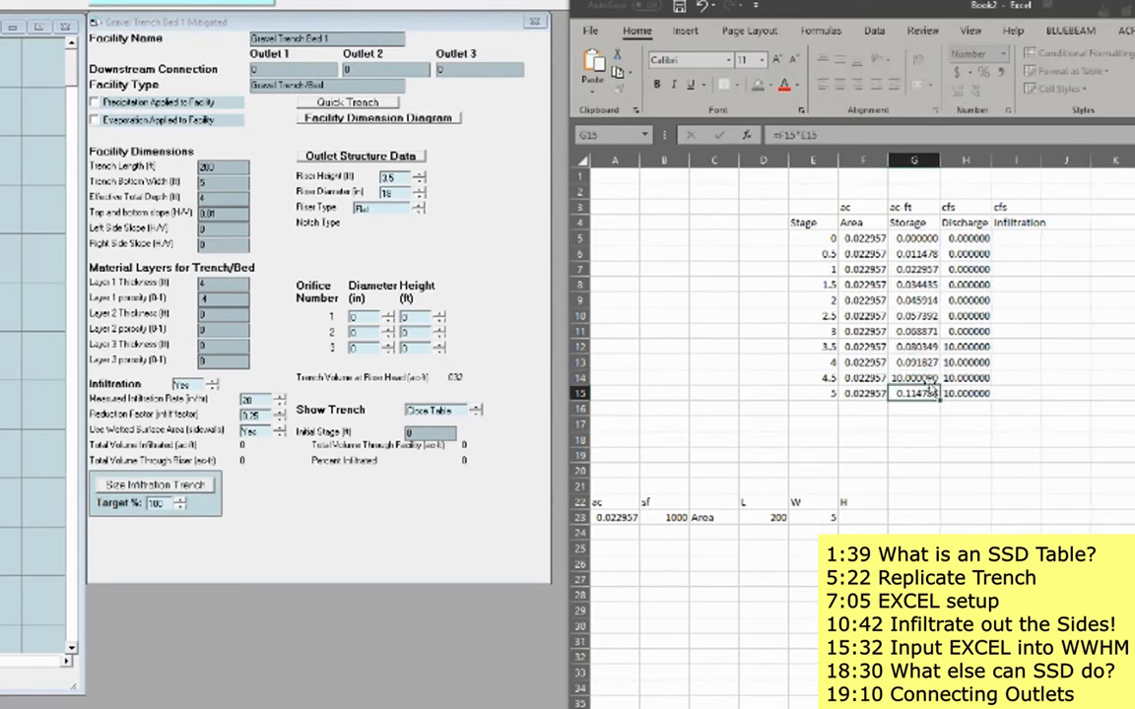
{"action": "type", "text": "10"}
{"action": "key", "text": "Return"}
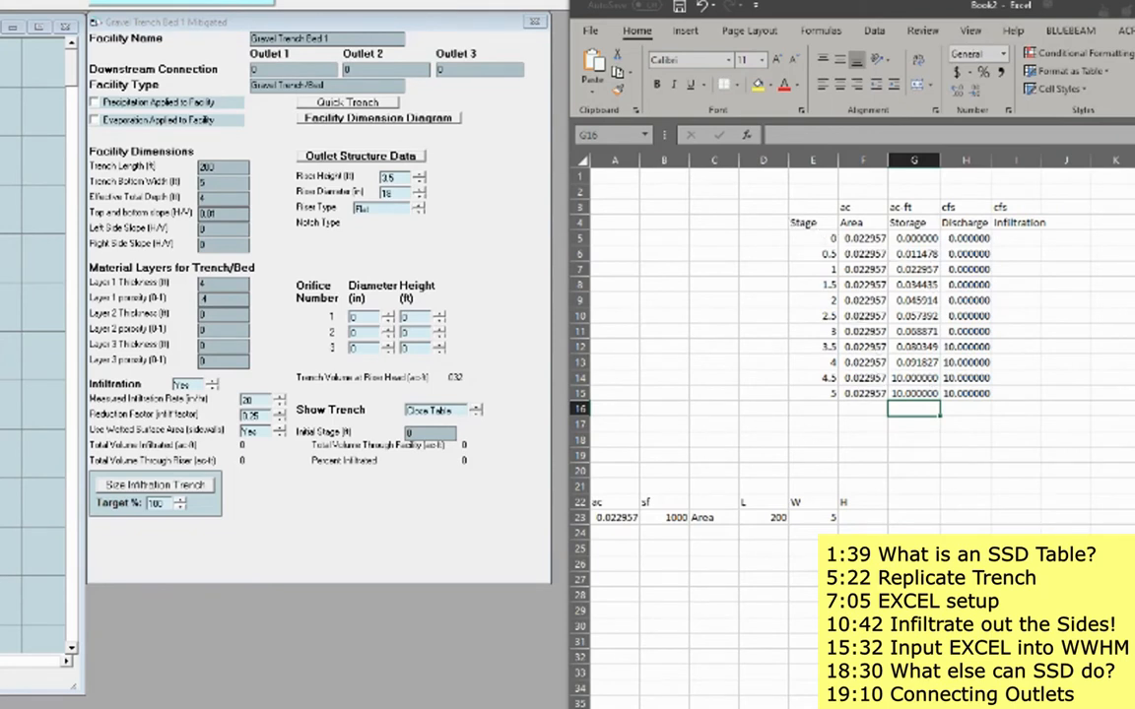
In the Paint sketch, draw large orange outflow arrows from both sides of the 3D box near its top, and return to worksheet cell I5.
{"action": "key", "text": "alt+Tab"}
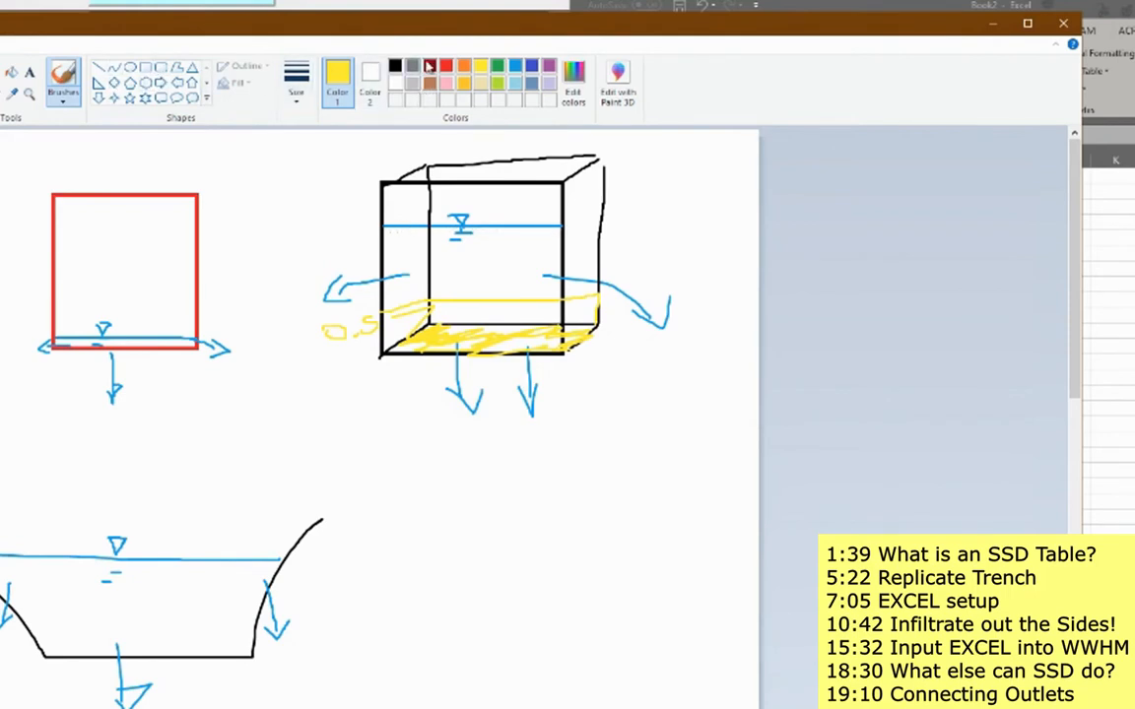
{"action": "left_click", "coordinate": [463, 66]}
{"action": "left_click_drag", "start_coordinate": [574, 221], "coordinate": [703, 214]}
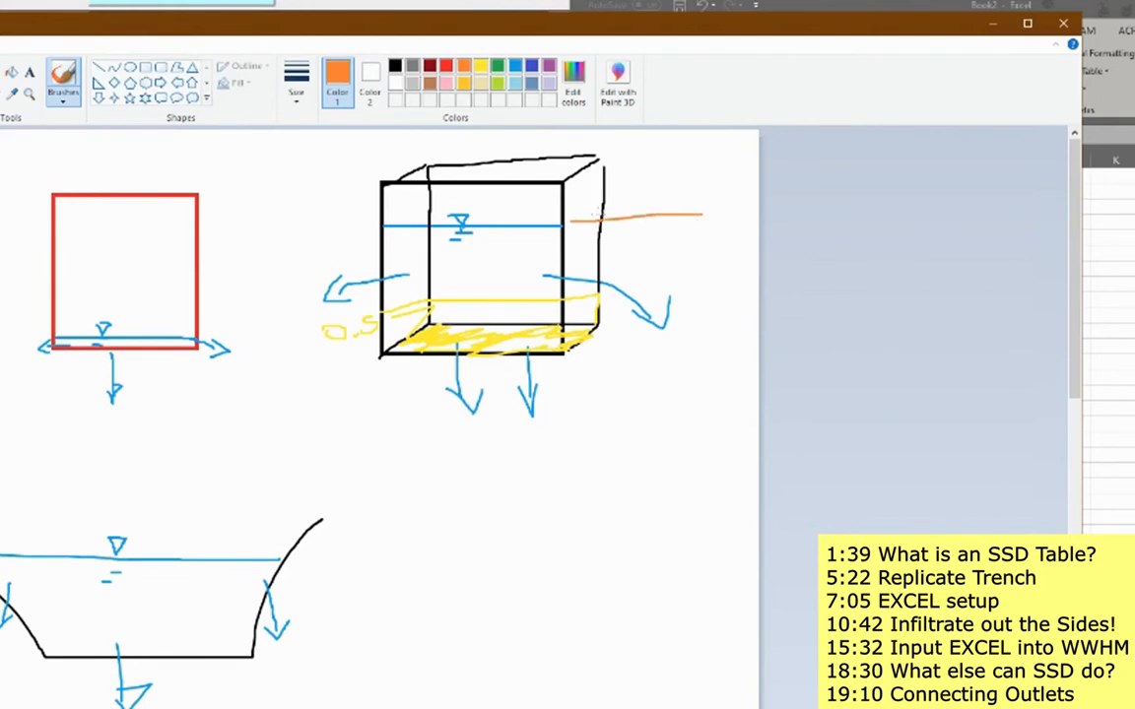
{"action": "mouse_move", "coordinate": [570, 208]}
{"action": "left_mouse_down"}
{"action": "mouse_move", "coordinate": [717, 195]}
{"action": "mouse_move", "coordinate": [686, 229]}
{"action": "left_mouse_up"}
{"action": "left_click_drag", "start_coordinate": [413, 209], "coordinate": [313, 207]}
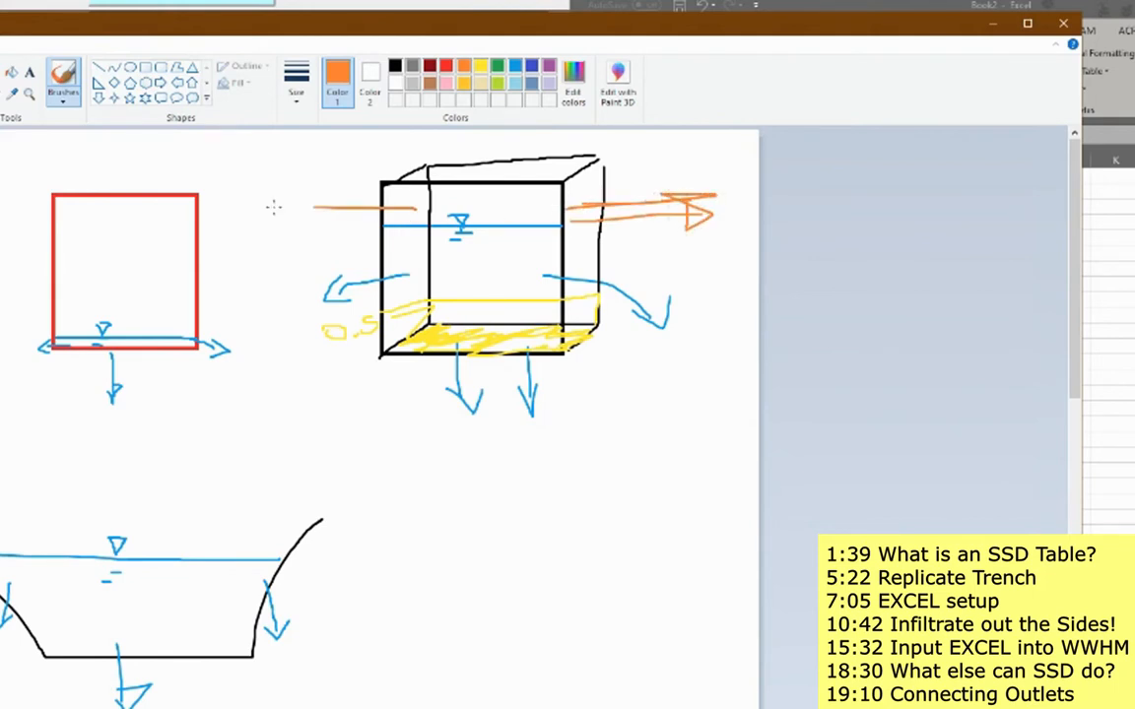
{"action": "left_click_drag", "start_coordinate": [404, 212], "coordinate": [235, 215]}
{"action": "left_click_drag", "start_coordinate": [235, 215], "coordinate": [281, 228]}
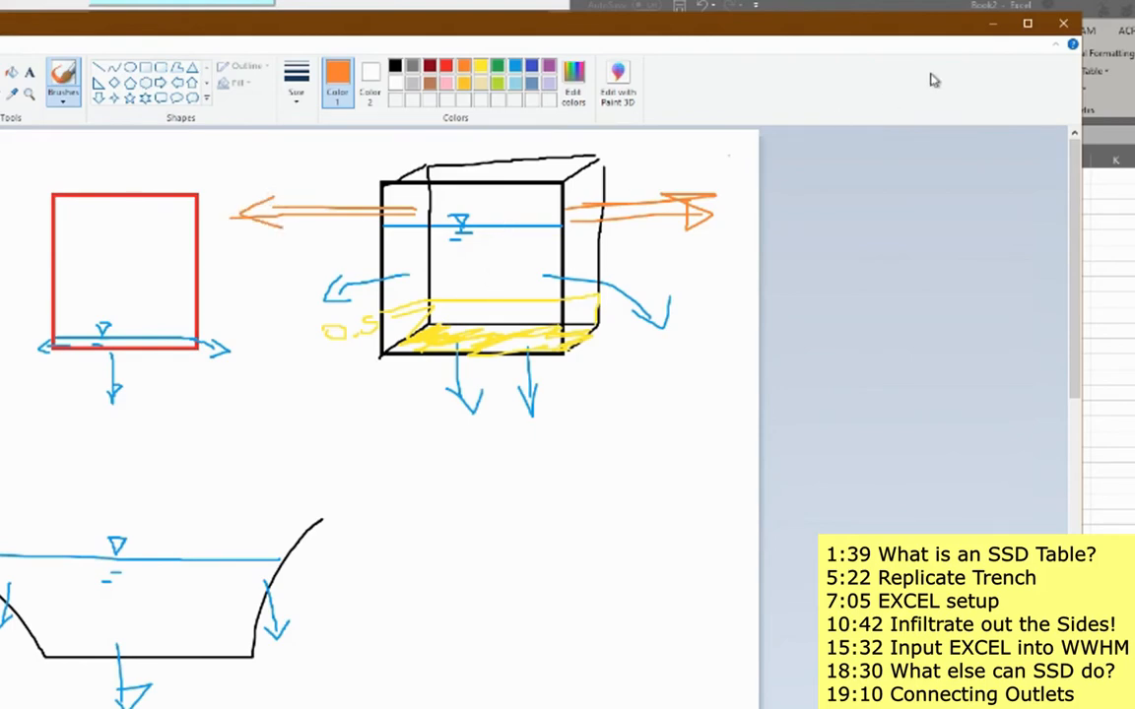
{"action": "left_click", "coordinate": [992, 23]}
{"action": "key", "text": "Return"}
{"action": "left_click_drag", "start_coordinate": [1042, 161], "coordinate": [1041, 161]}
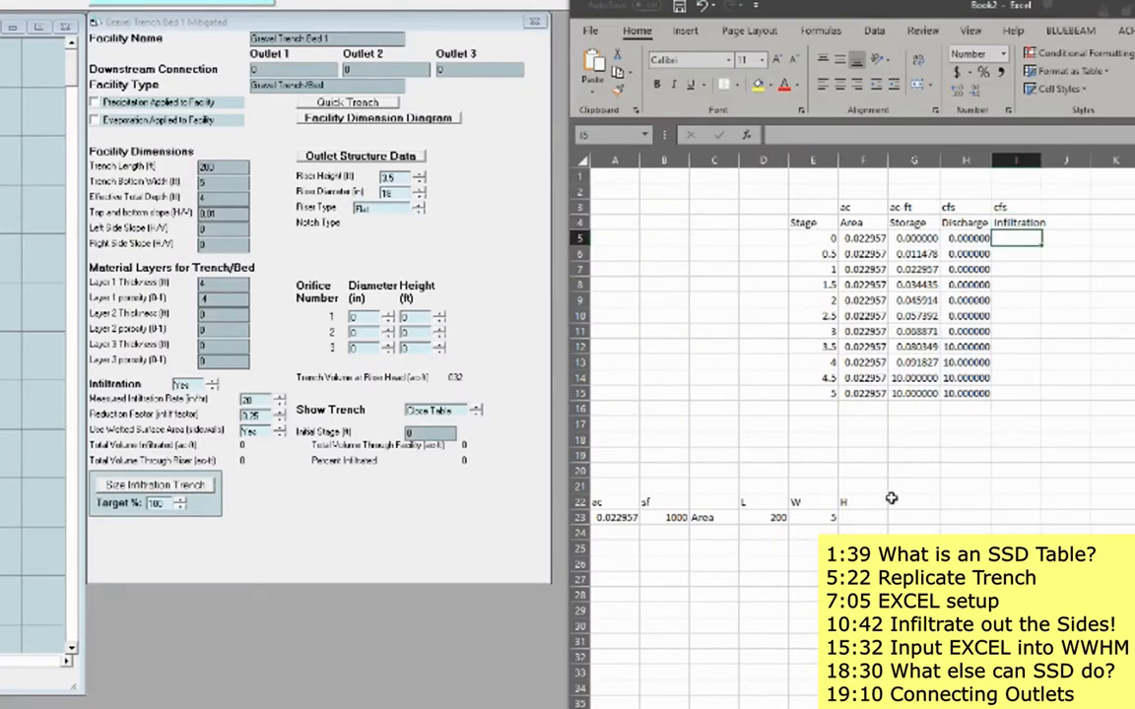
Below the trench dimensions, label F29 as FOS and enter the infiltration factor of safety in G29, based on the 0.25 reduction factor.
{"action": "left_click", "coordinate": [863, 595]}
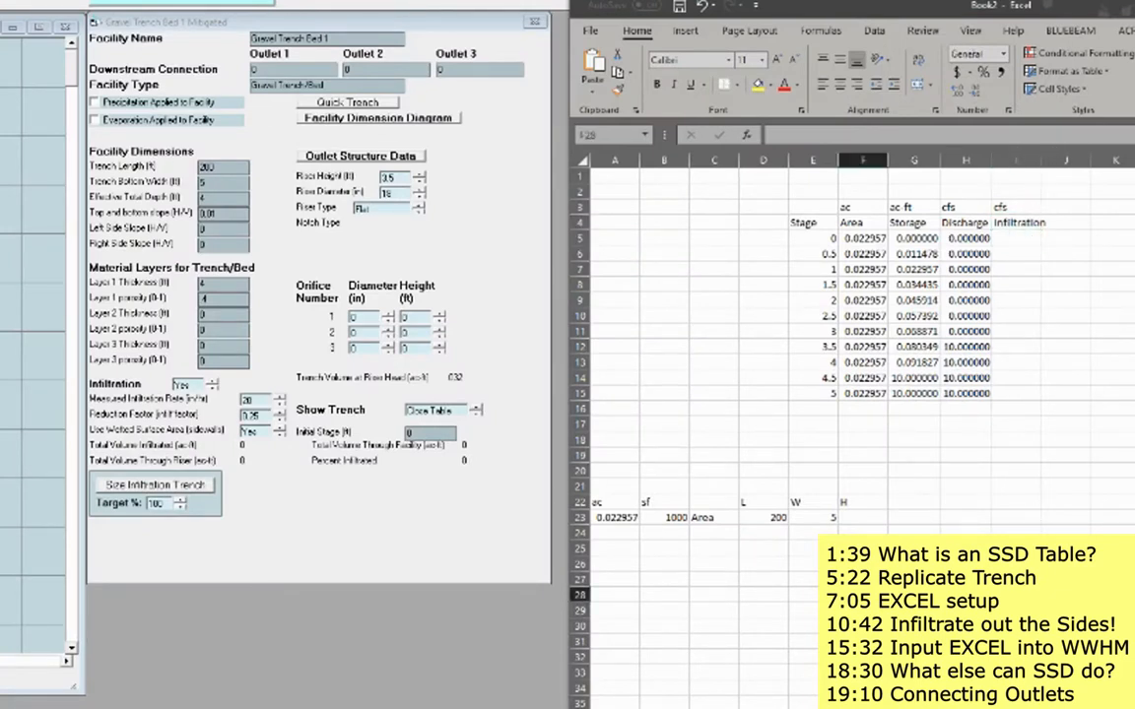
{"action": "left_click", "coordinate": [965, 580]}
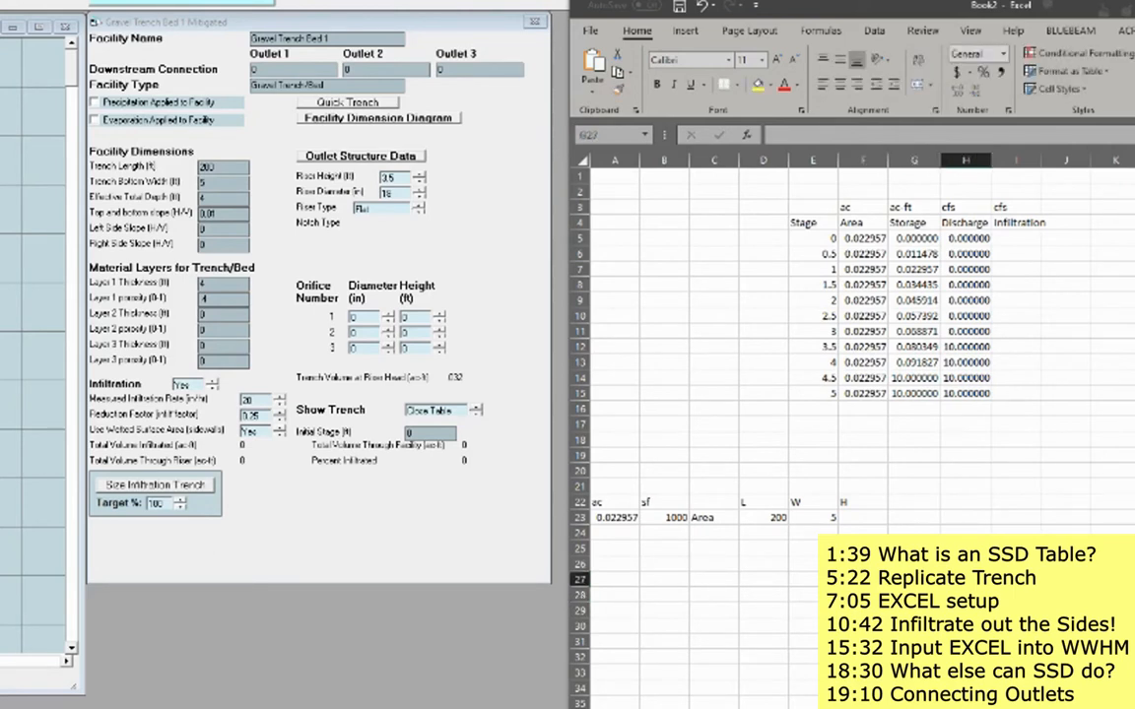
{"action": "double_click", "coordinate": [863, 611]}
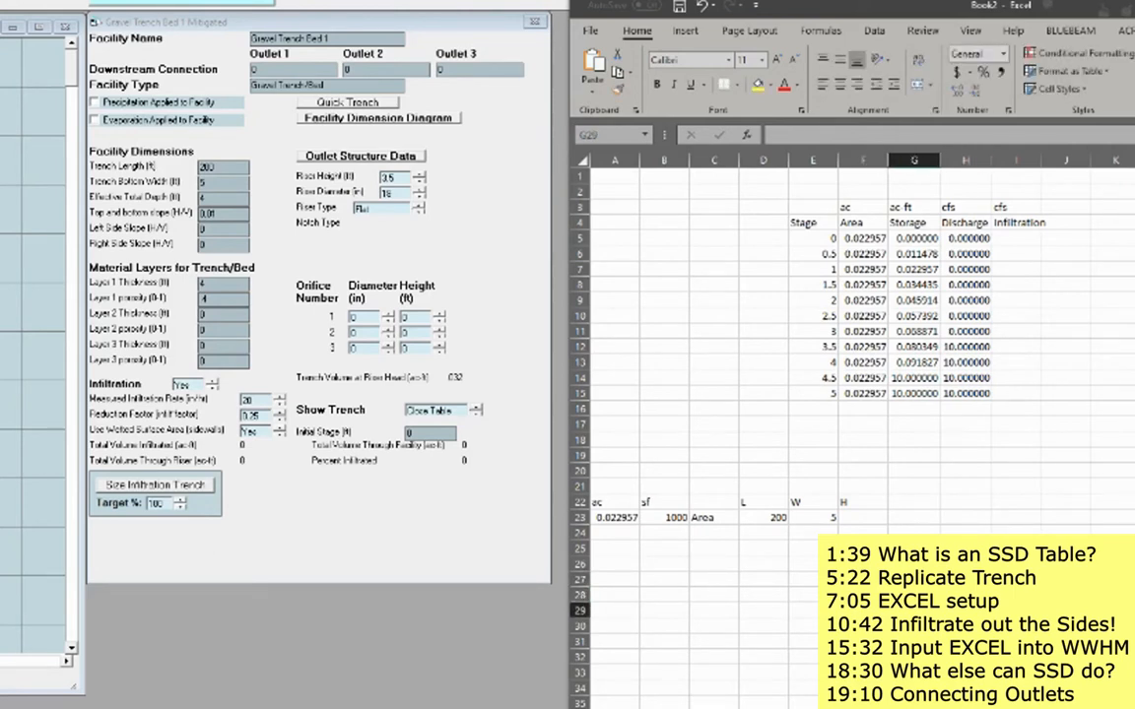
{"action": "type", "text": "FOS"}
{"action": "type", "text": "0.25"}
{"action": "key", "text": "Right"}
{"action": "key", "text": "Left"}
{"action": "key", "text": "Down"}
{"action": "key", "text": "Right"}
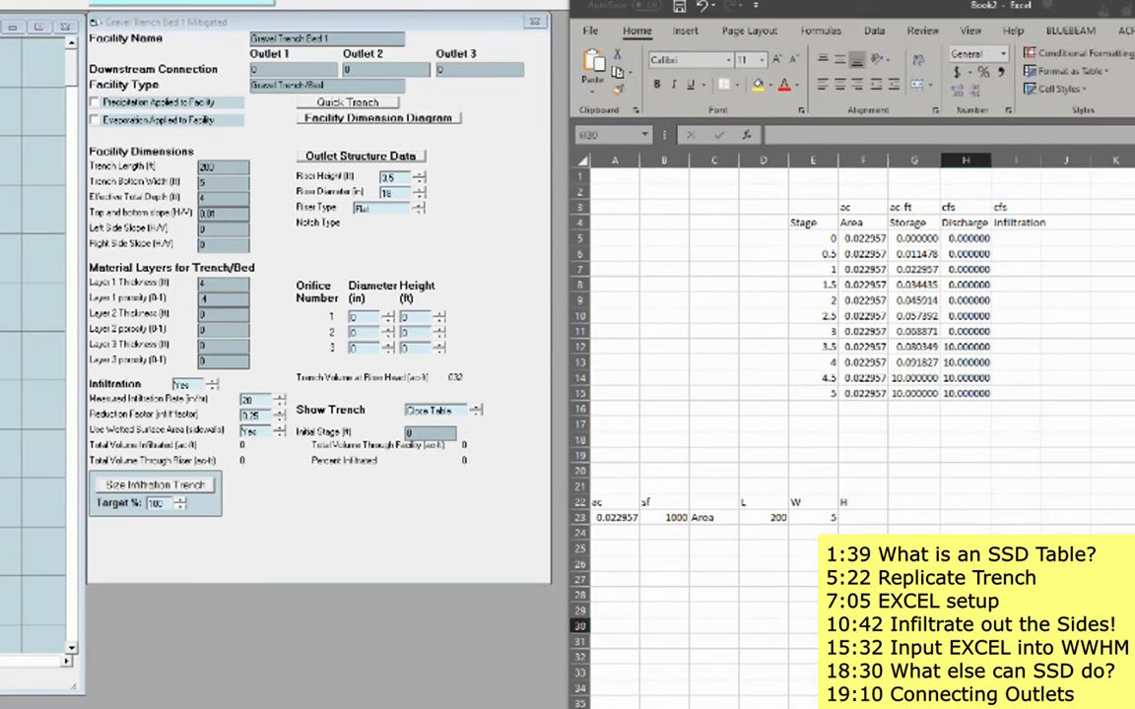
{"action": "key", "text": "Up"}
{"action": "key", "text": "Up"}
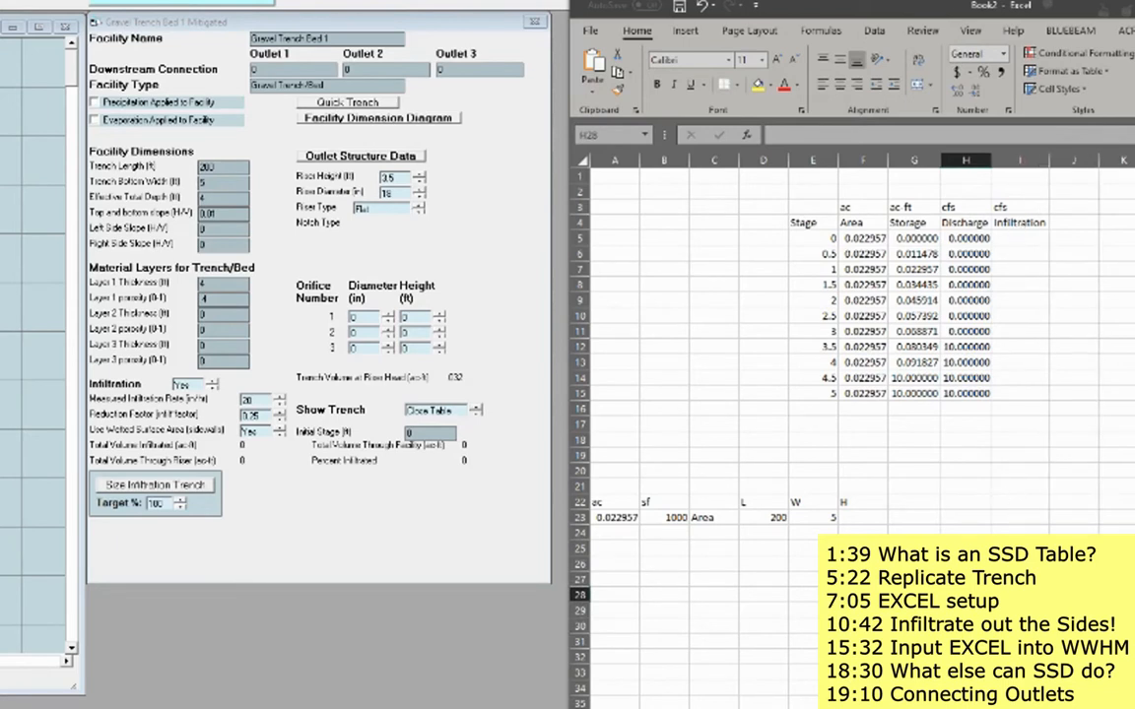
Review the Area column, then add a ft/s unit heading in H27 beside the in/hr heading in G27.
{"action": "left_click", "coordinate": [863, 239]}
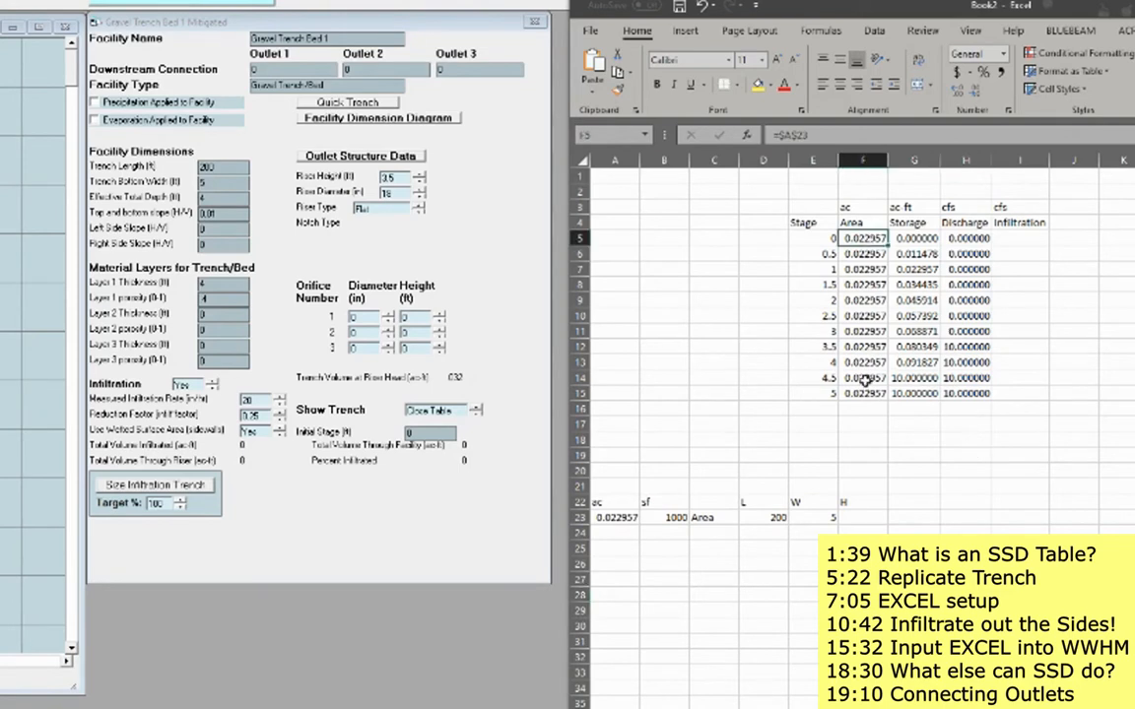
{"action": "left_click", "coordinate": [864, 389], "text": "shift"}
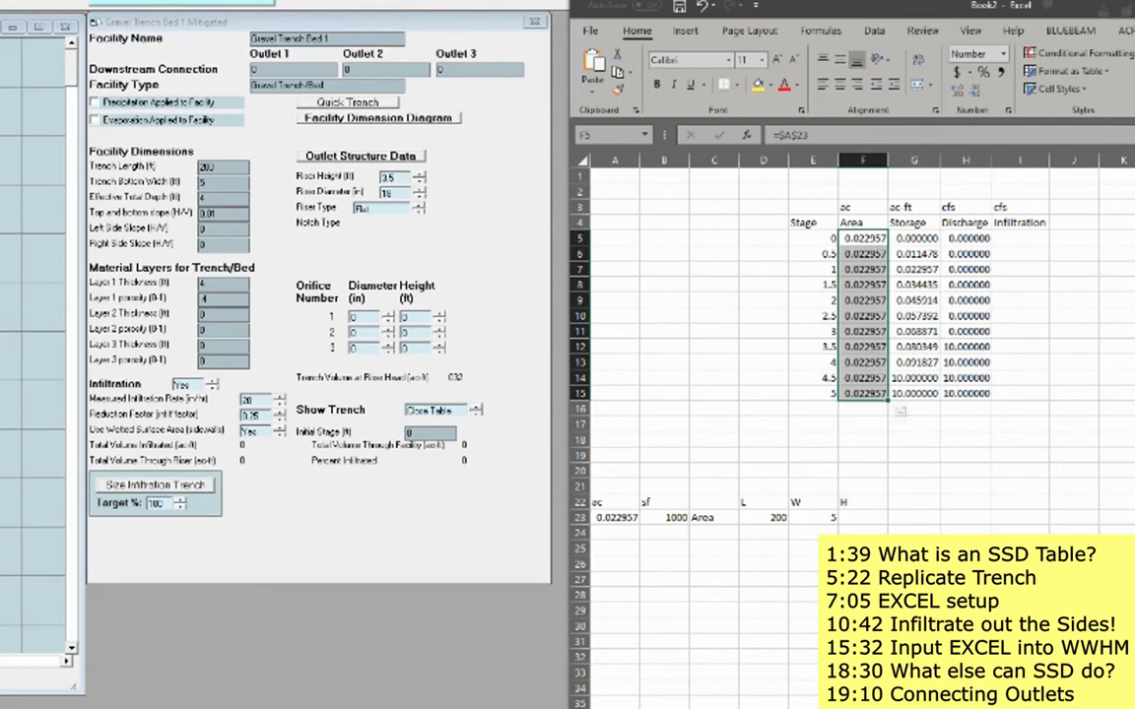
{"action": "left_click", "coordinate": [914, 580]}
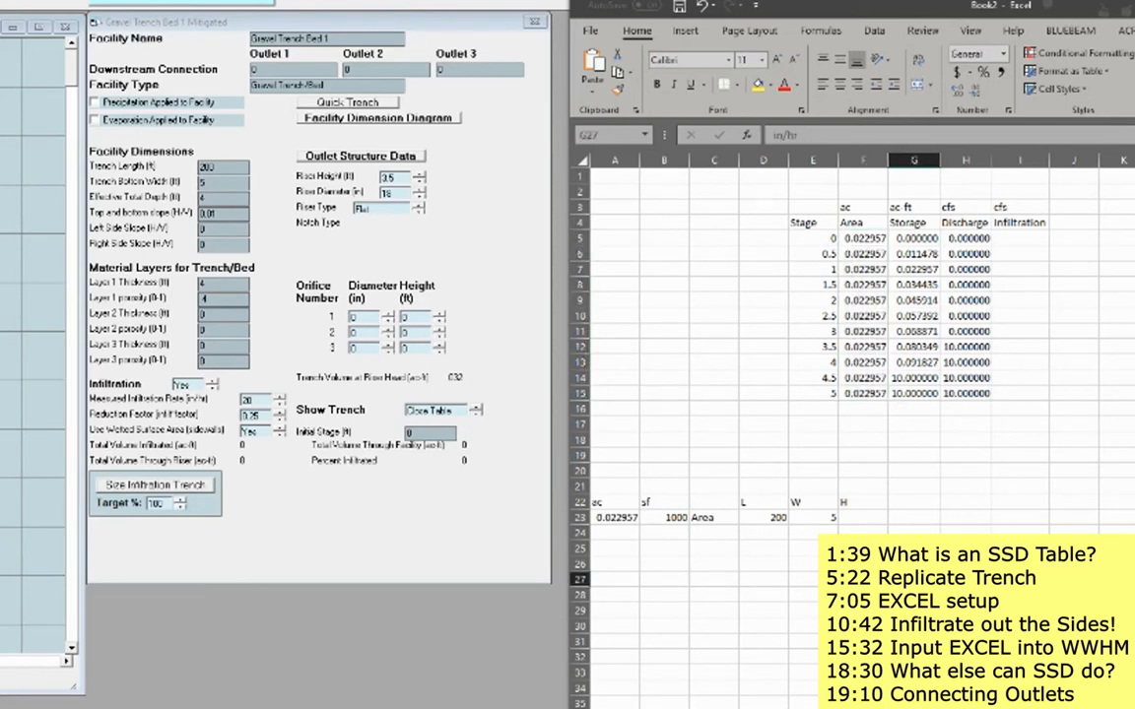
{"action": "left_click", "coordinate": [965, 580]}
{"action": "type", "text": "f"}
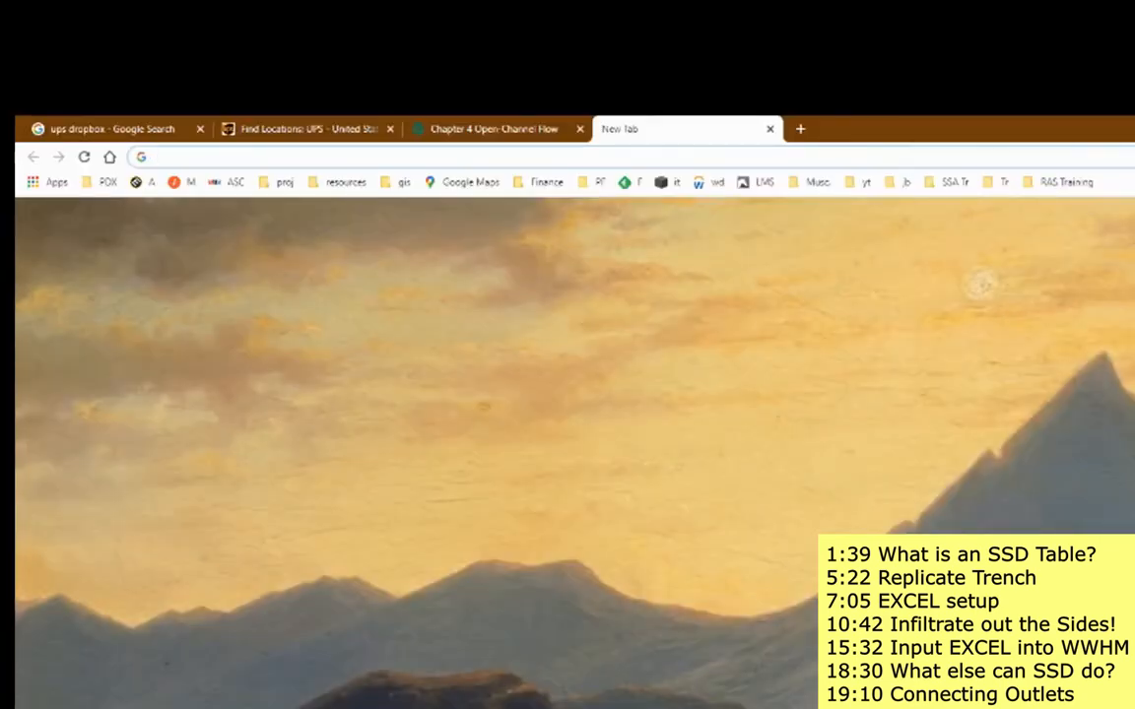
Switch to the browser and look up the conversions "in/hr to ft/s" and "ft/s to in/hr" on Google.
{"action": "type", "text": "in/hr to ft/s"}
{"action": "key", "text": "Return"}
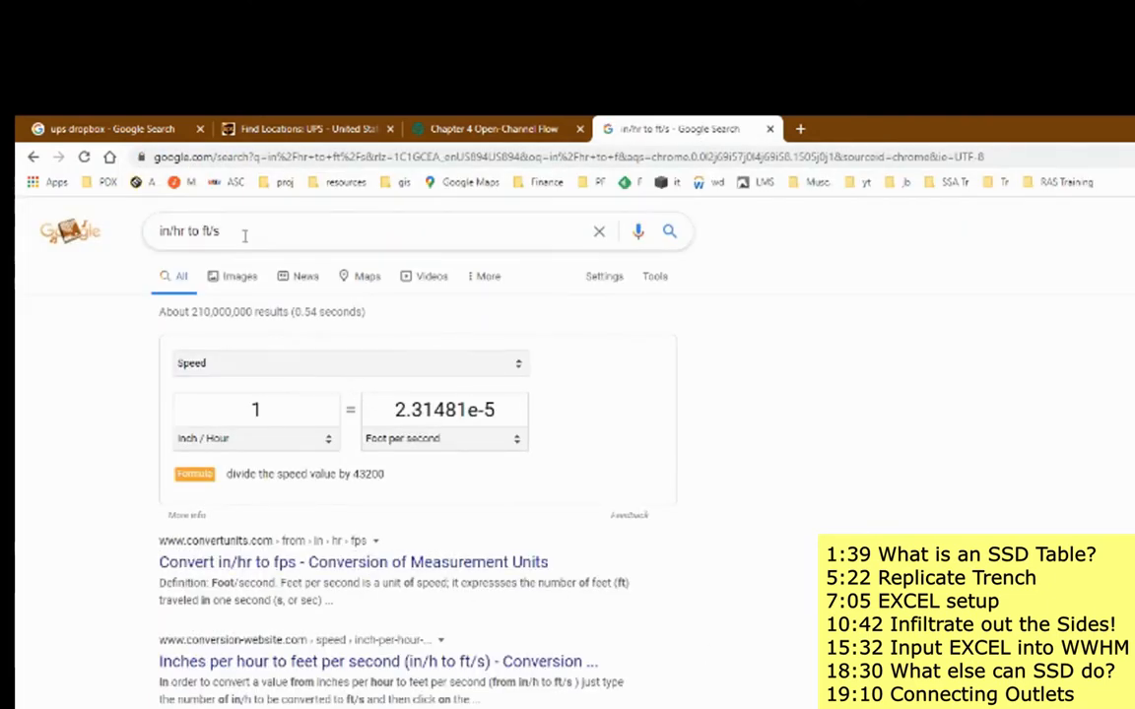
{"action": "triple_click", "coordinate": [210, 233]}
{"action": "type", "text": "ft/s to in/hr"}
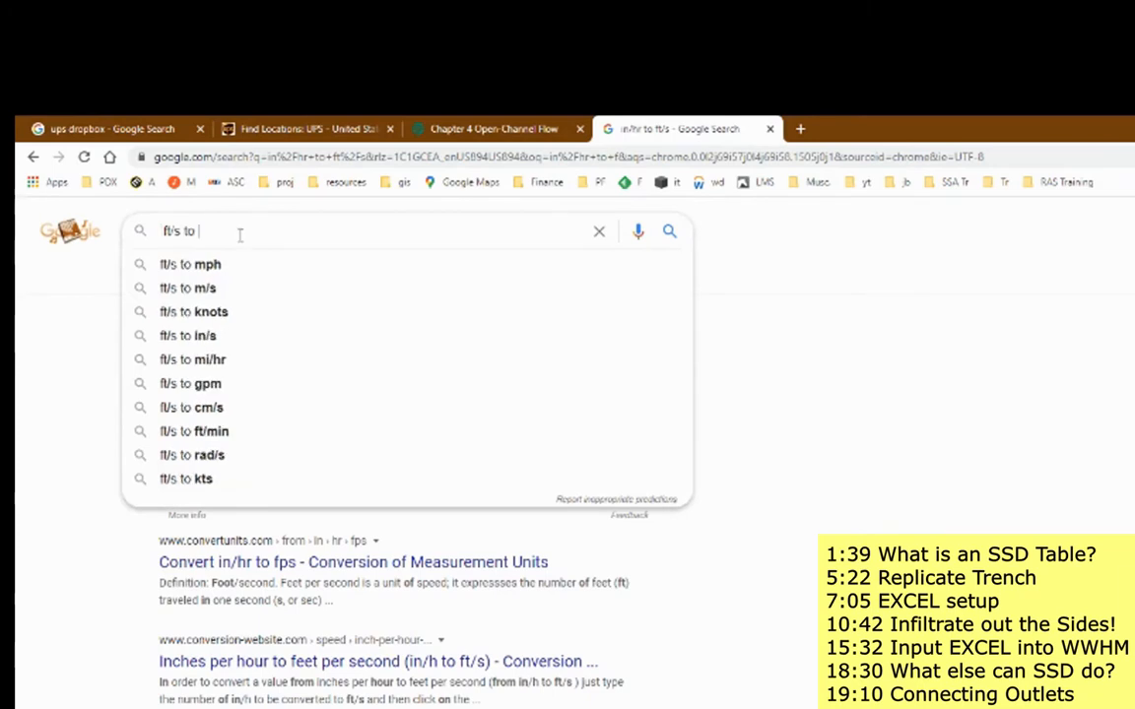
{"action": "key", "text": "Return"}
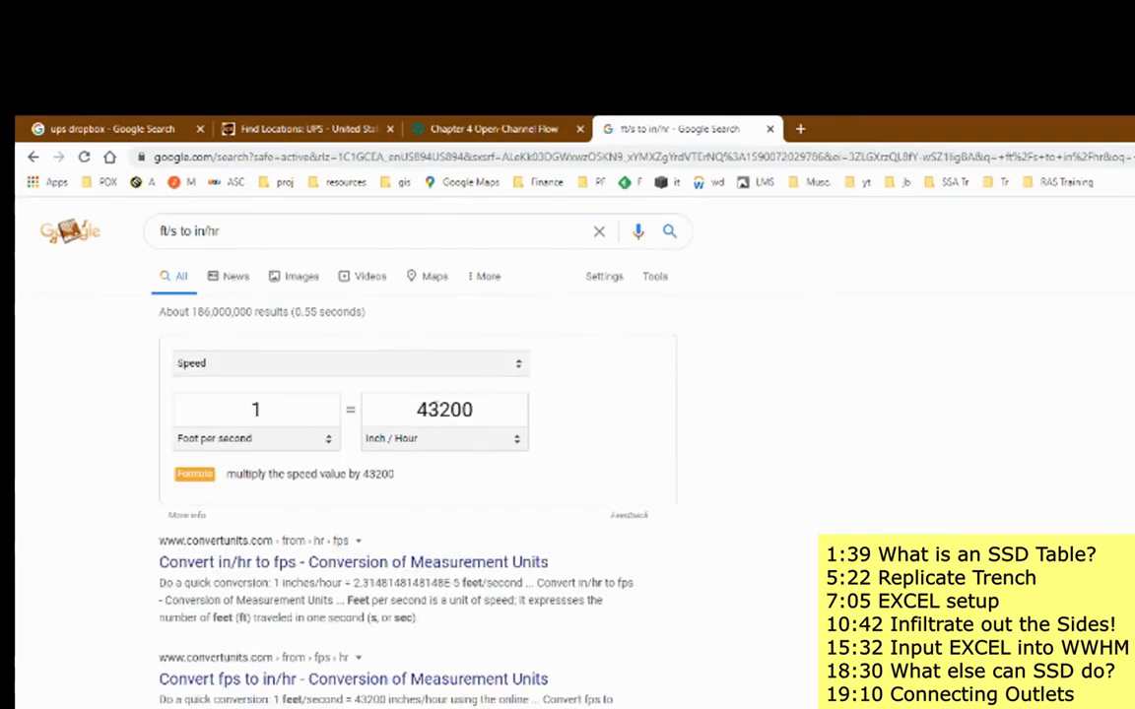
{"action": "left_click_drag", "start_coordinate": [415, 408], "coordinate": [516, 407]}
{"action": "key", "text": "ctrl+a"}
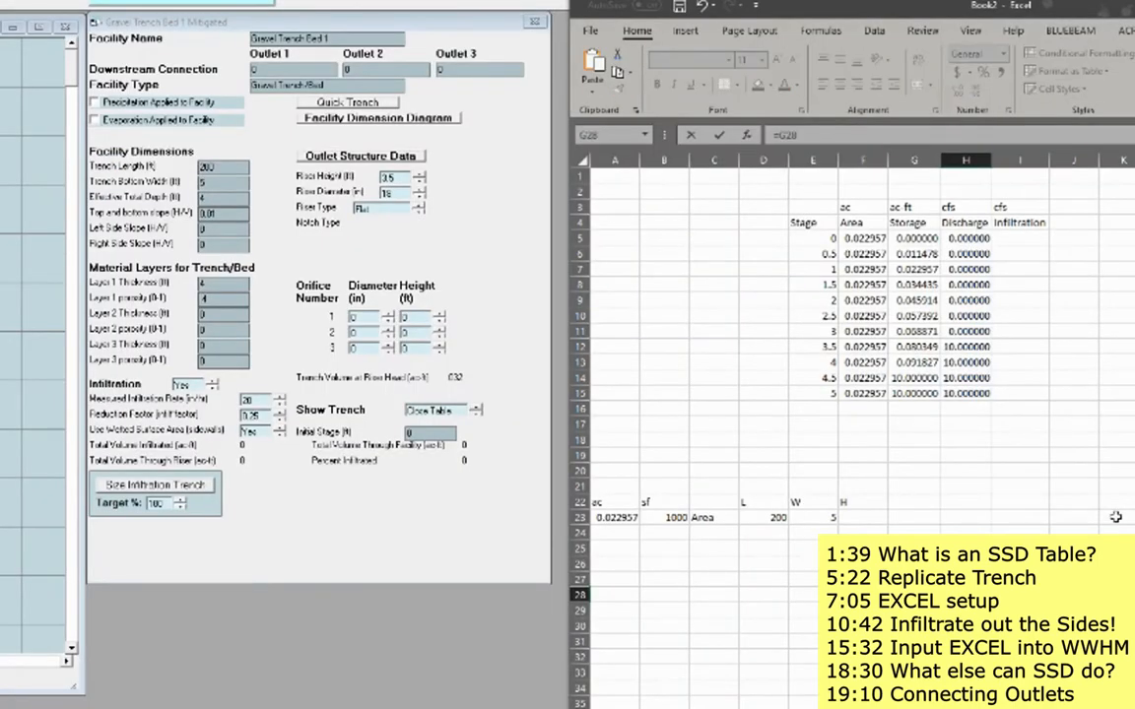
Back in Excel, convert the infiltration rate to ft/s in H28 with the formula =G28/43200.
{"action": "key", "text": "Return"}
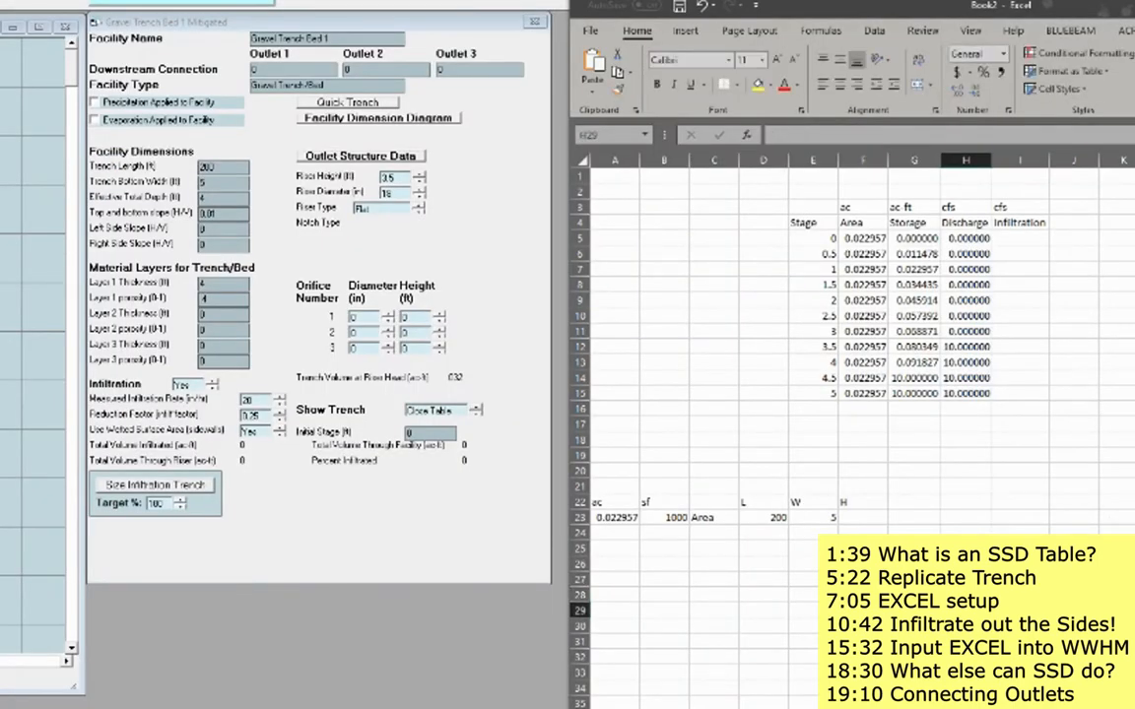
{"action": "key", "text": "Up"}
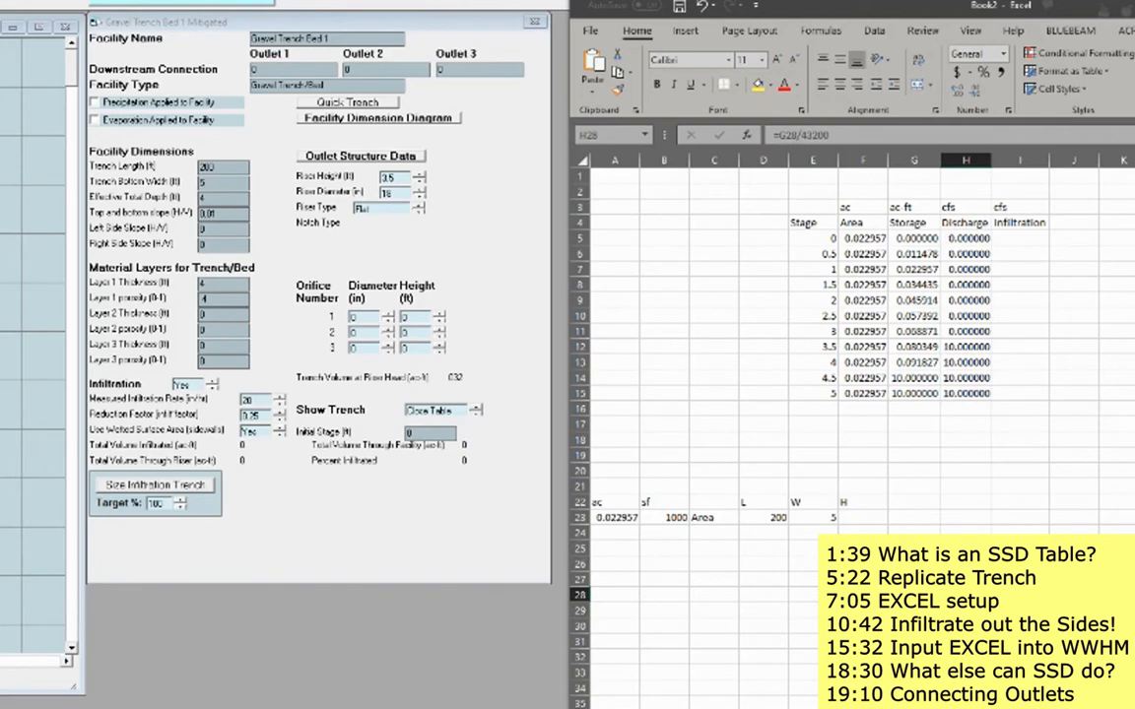
{"action": "key", "text": "Right"}
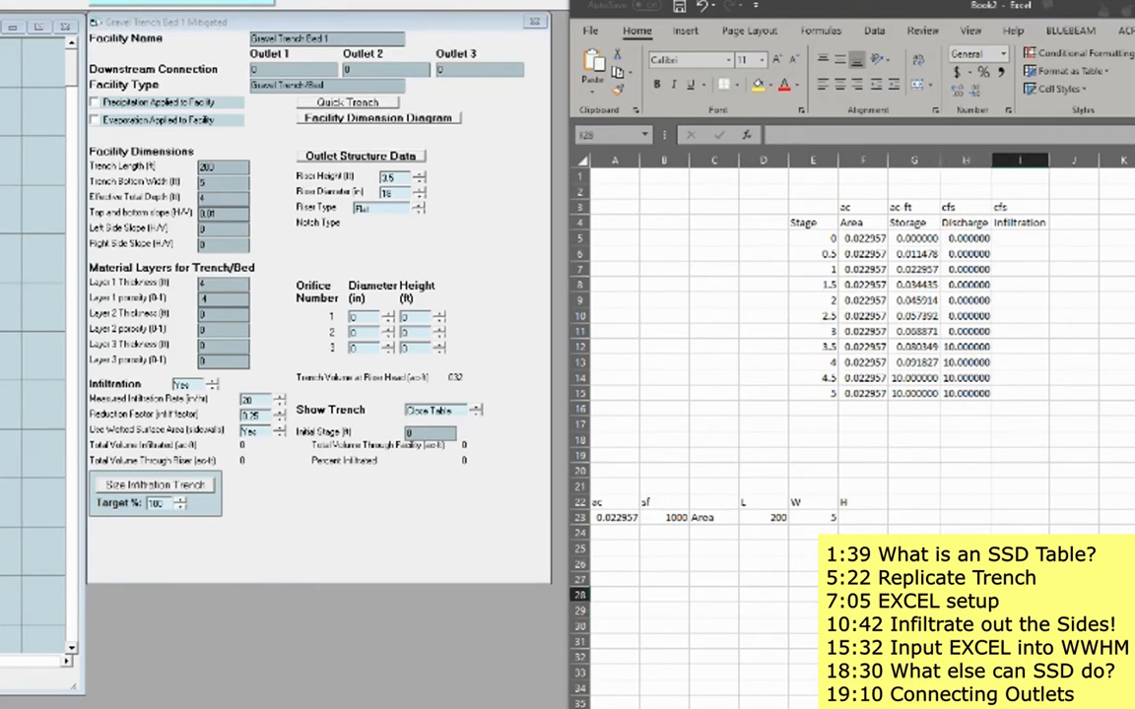
{"action": "key", "text": "Left"}
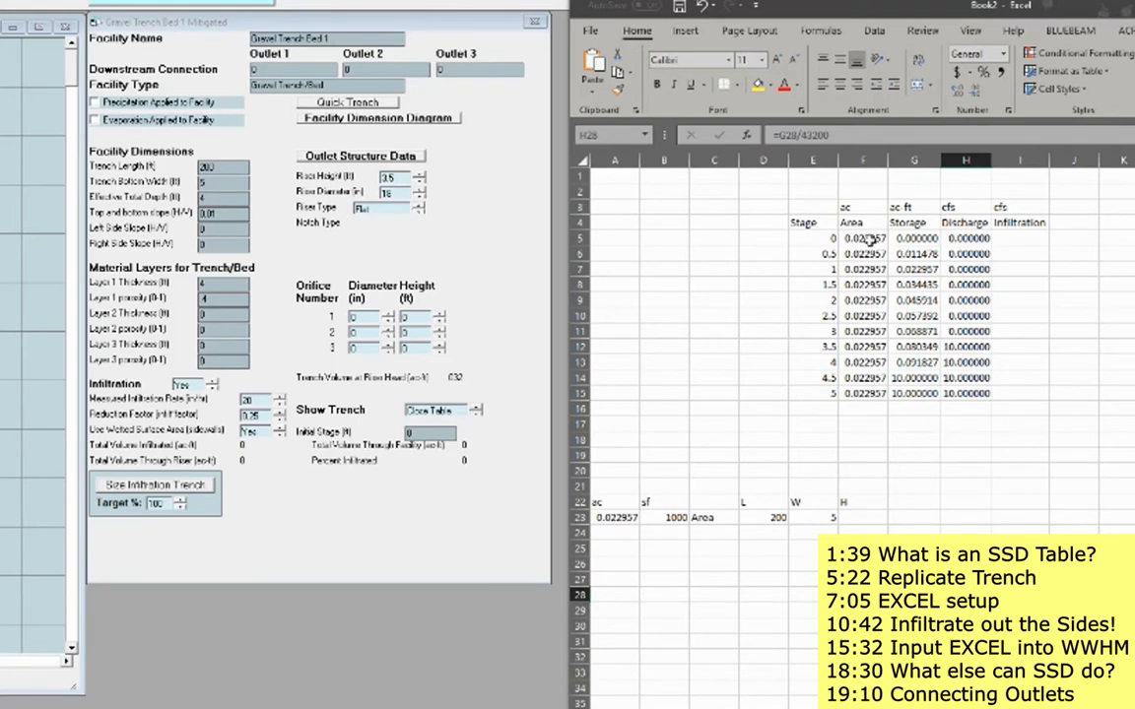
Build the infiltration formula =F5*H28/G29 in I5 from the area, the ft/s rate and the factor of safety.
{"action": "left_click", "coordinate": [1029, 239]}
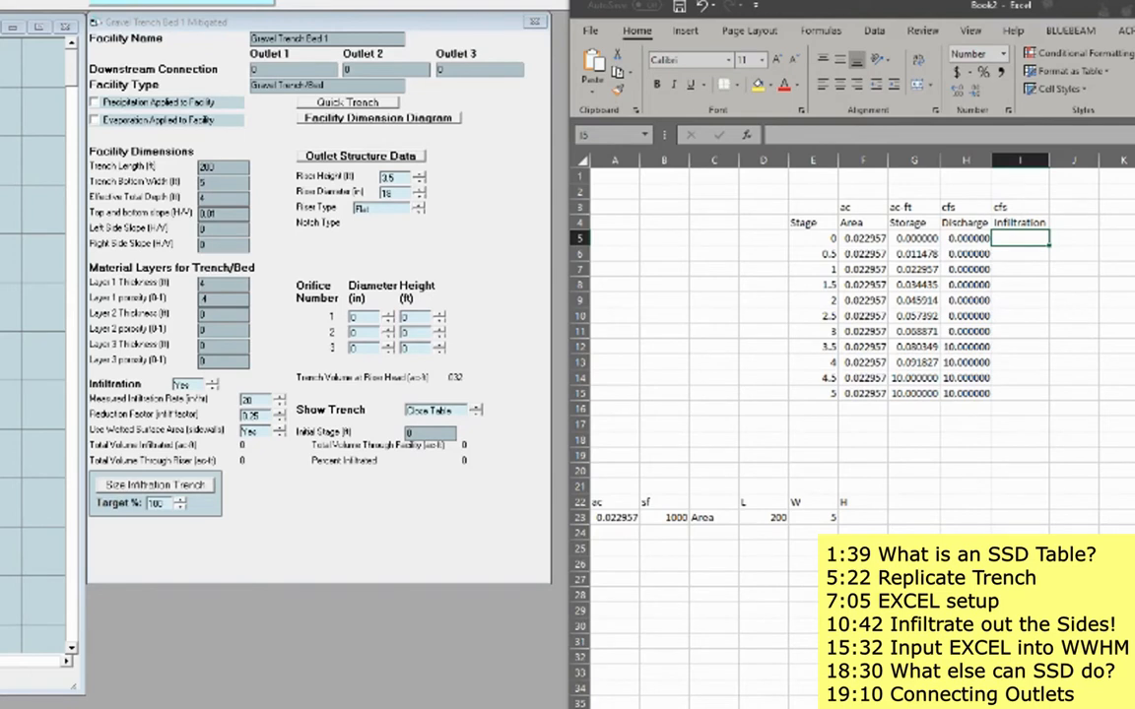
{"action": "type", "text": "="}
{"action": "left_click", "coordinate": [855, 241]}
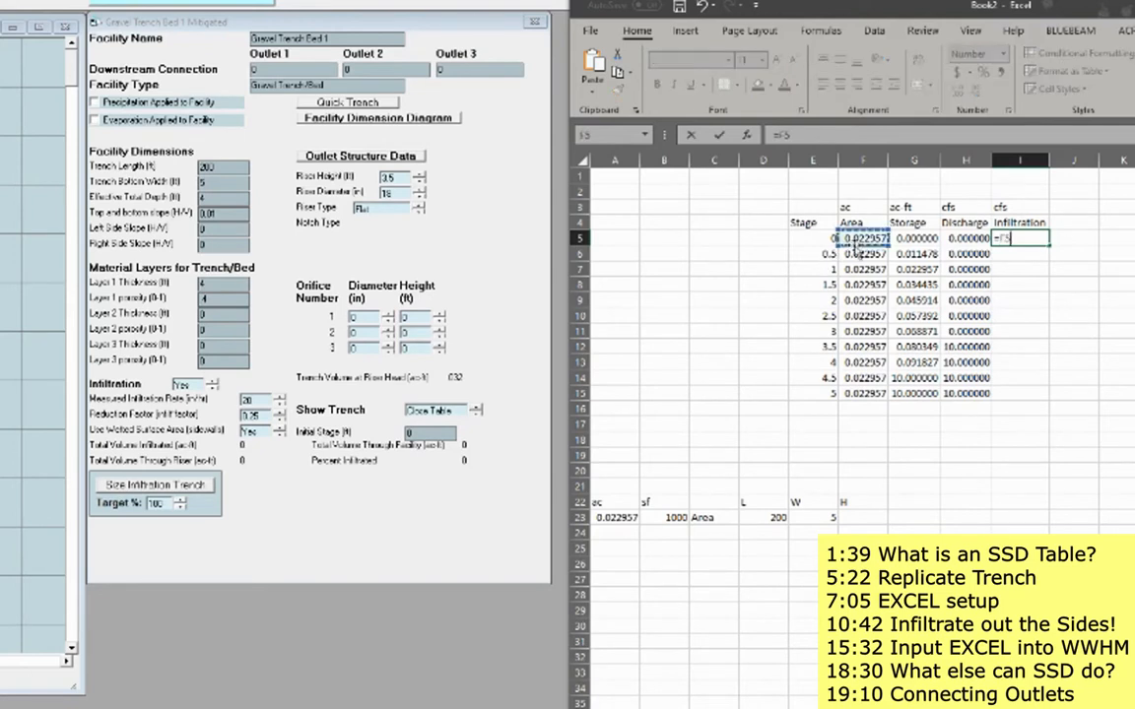
{"action": "type", "text": "*"}
{"action": "left_click", "coordinate": [966, 595]}
{"action": "type", "text": "/"}
{"action": "left_click", "coordinate": [914, 611]}
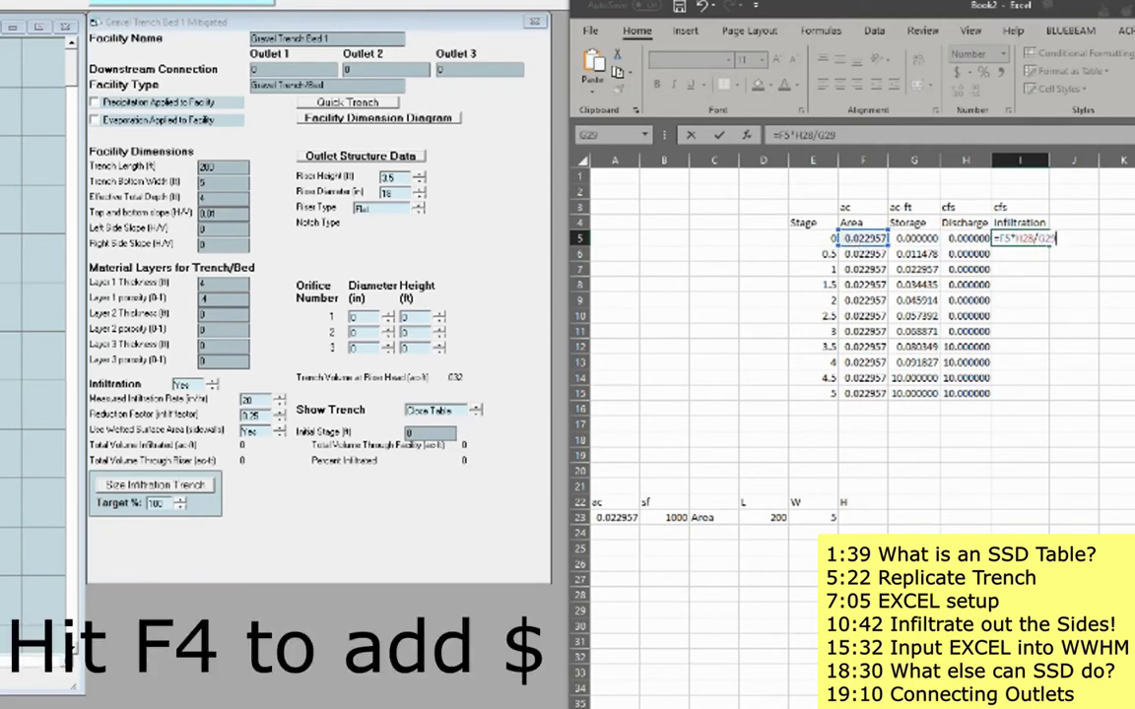
Make the rate and safety factor references absolute so I5 reads =F5*$H$28/$G$29, and fill it down to I15.
{"action": "key", "text": "F4"}
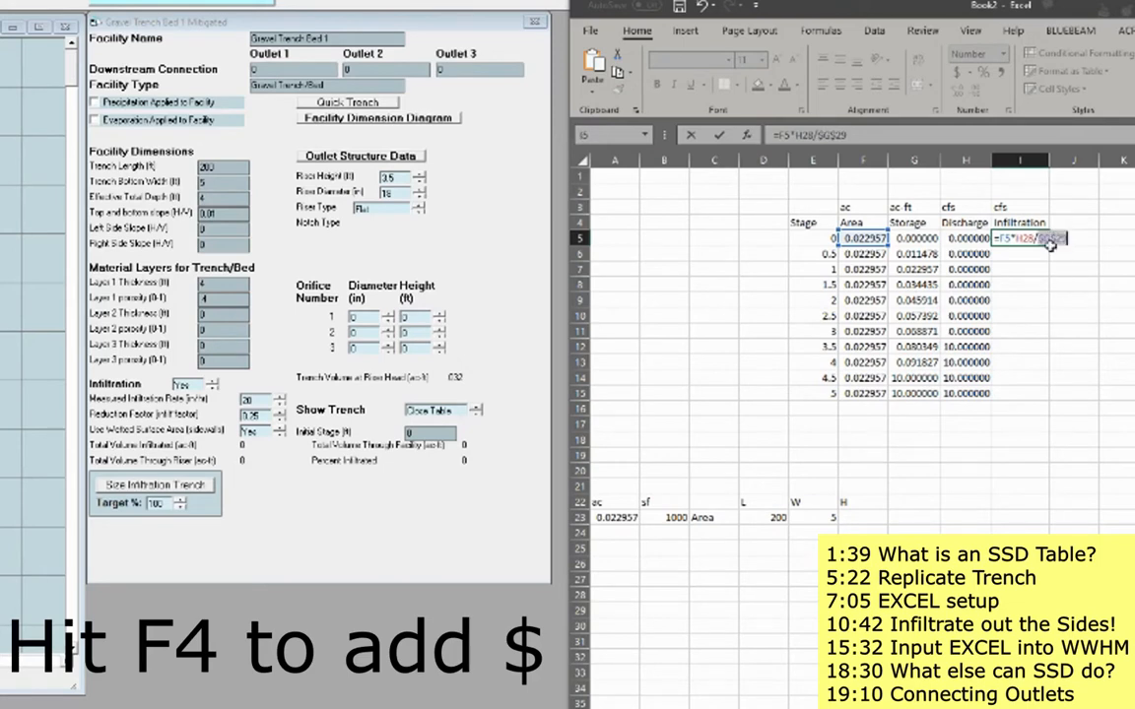
{"action": "left_click", "coordinate": [1025, 239]}
{"action": "key", "text": "F4"}
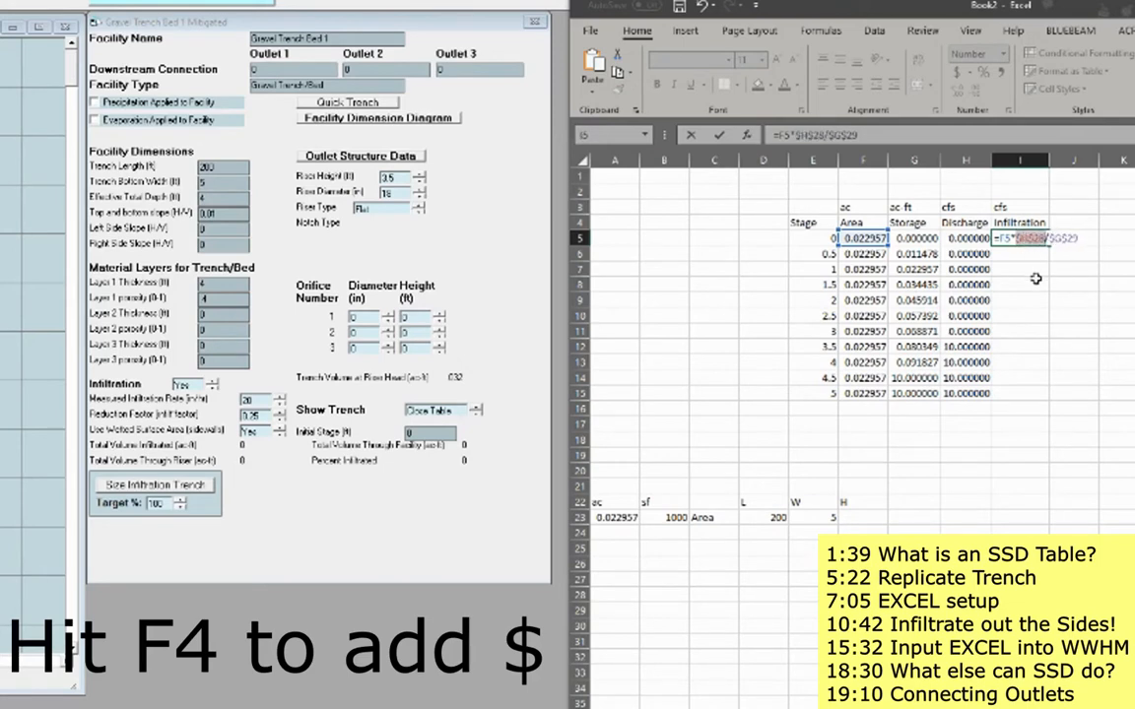
{"action": "key", "text": "Return"}
{"action": "left_click", "coordinate": [1033, 240]}
{"action": "left_click_drag", "start_coordinate": [1049, 245], "coordinate": [1053, 396]}
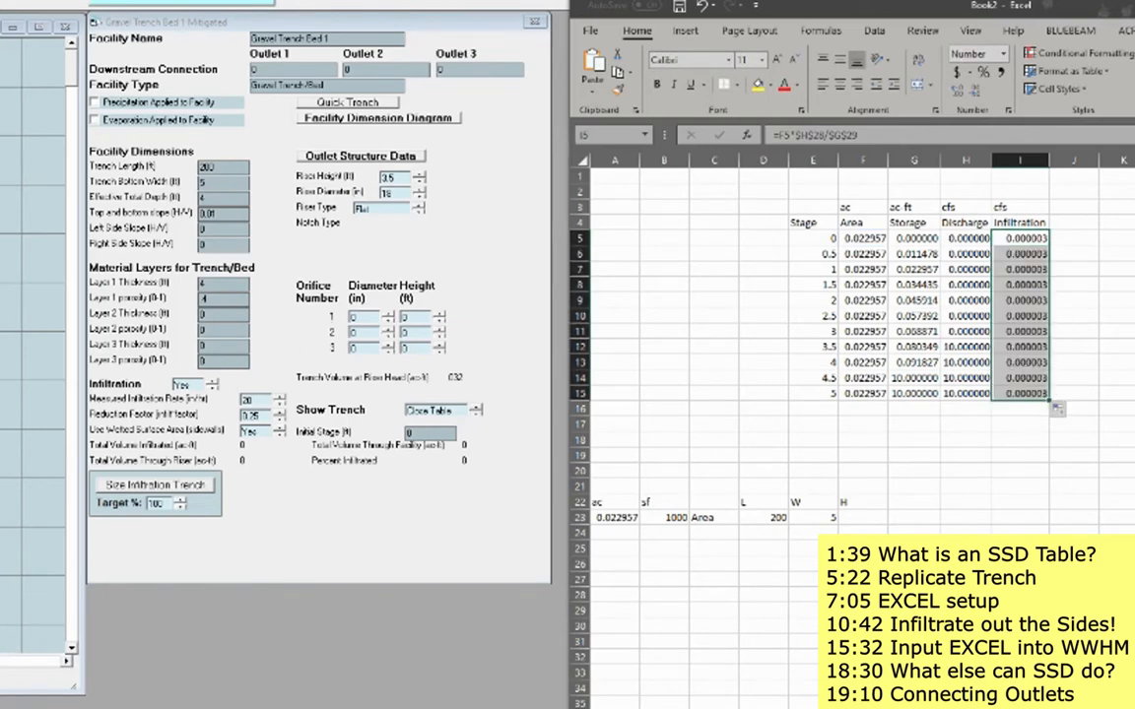
Compare the filled Infiltration column with the Infilt values in the WWHM Gravel Trench Bed 1 table and recheck the I5 formula.
{"action": "key", "text": "alt+Tab"}
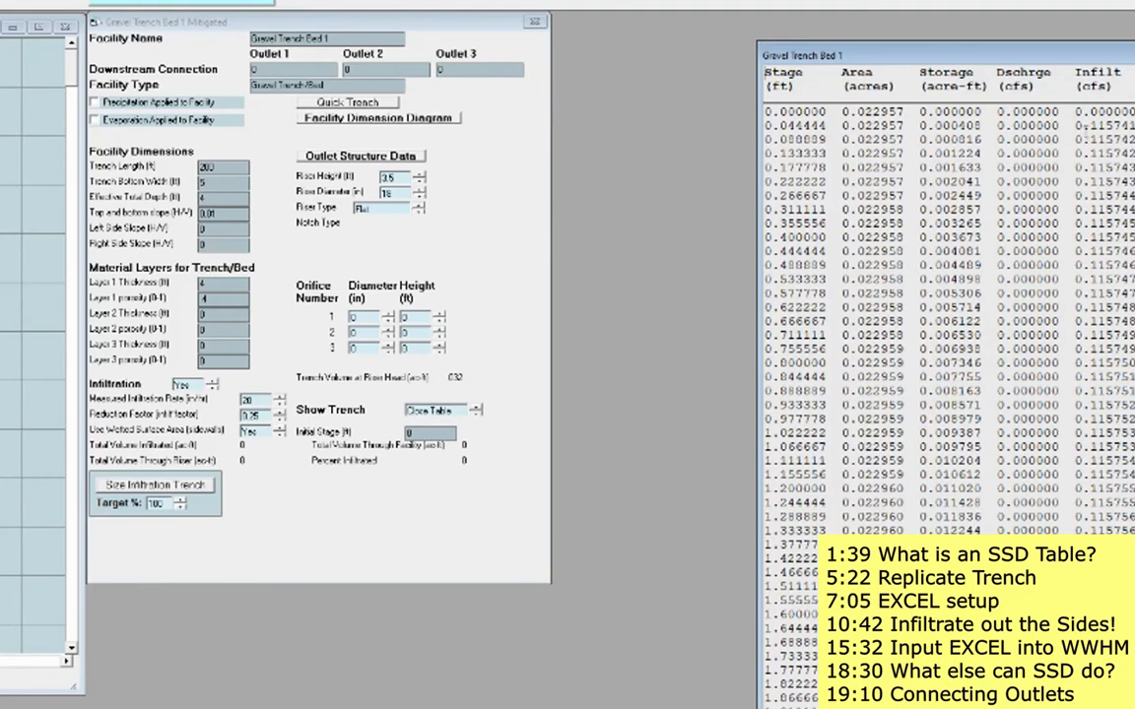
{"action": "key", "text": "alt+Tab"}
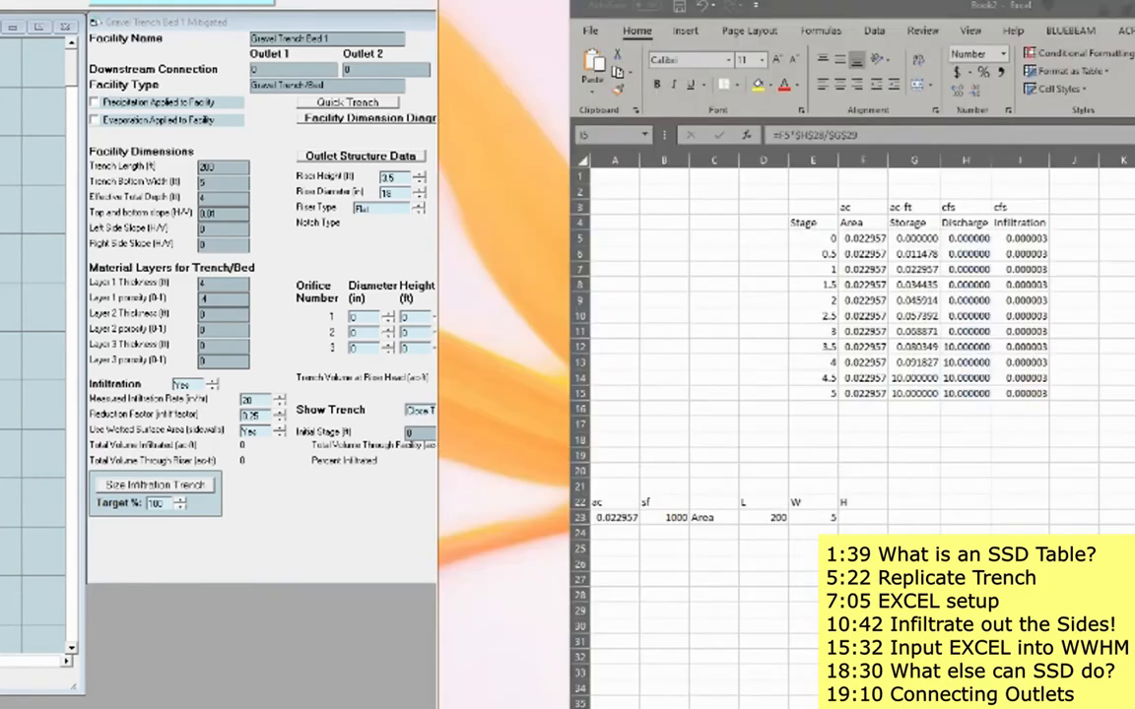
{"action": "key", "text": "ctrl+shift+Down"}
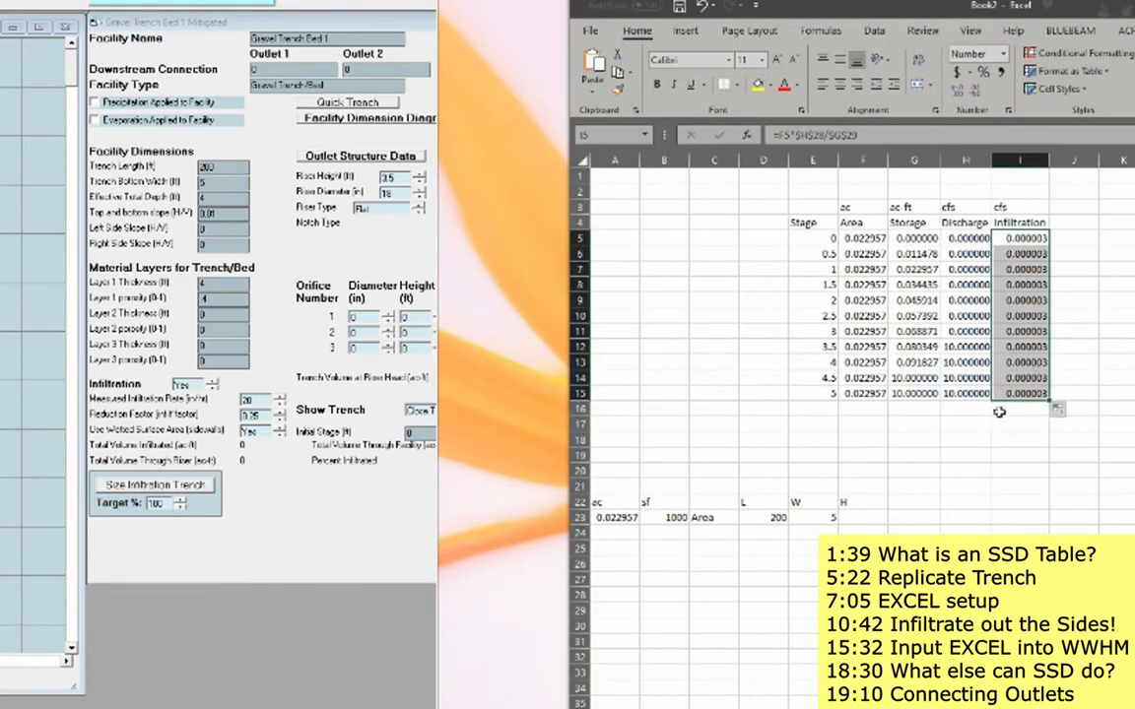
{"action": "left_click", "coordinate": [914, 579]}
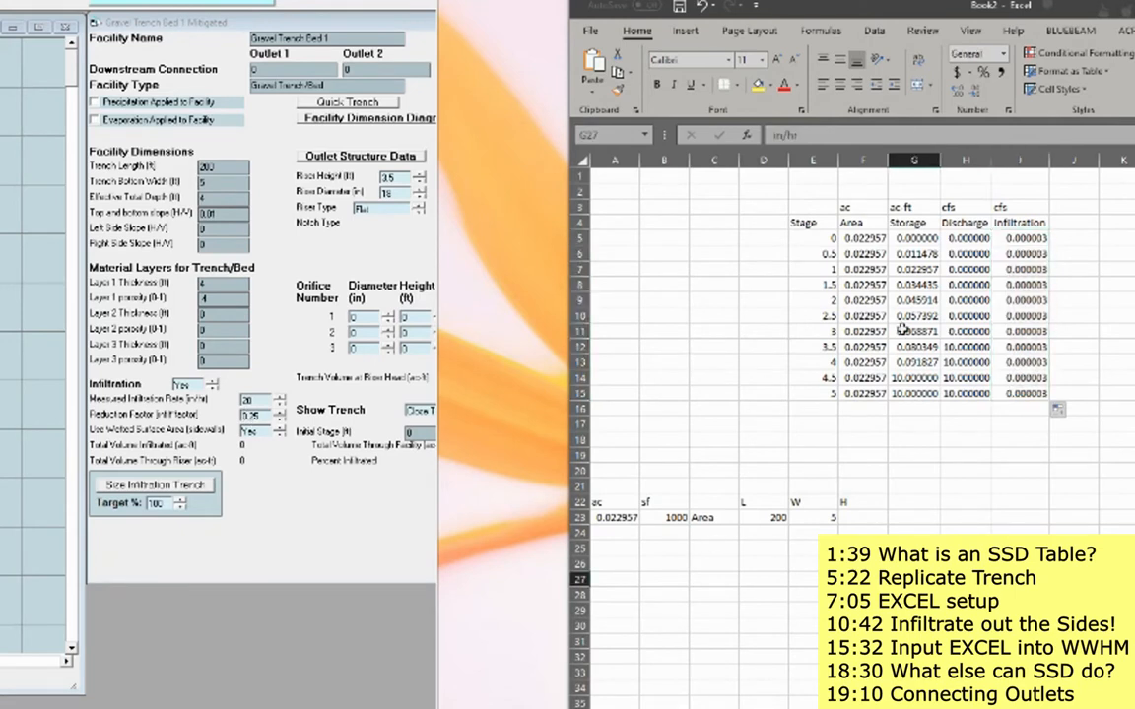
{"action": "left_click", "coordinate": [1025, 238]}
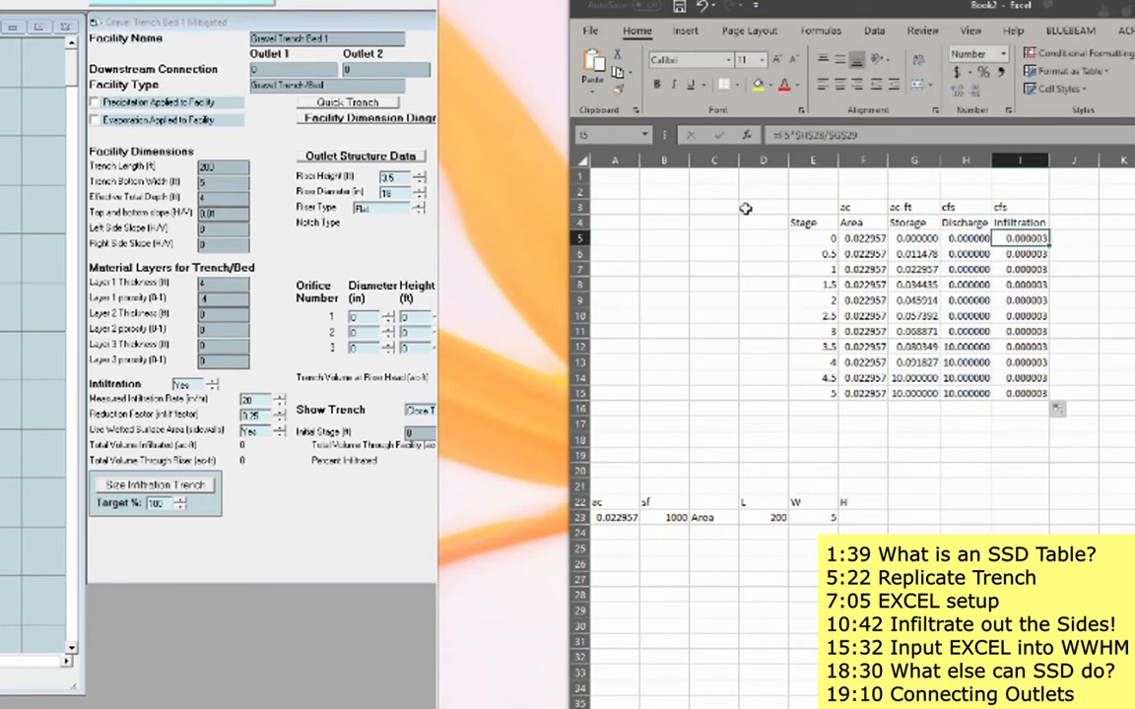
Add a square-foot area column headed sf in C3, with =$B$23 in C5 filled down to C15.
{"action": "left_click", "coordinate": [731, 209]}
{"action": "type", "text": "sf"}
{"action": "key", "text": "Return"}
{"action": "key", "text": "Return"}
{"action": "type", "text": "="}
{"action": "left_click", "coordinate": [668, 515]}
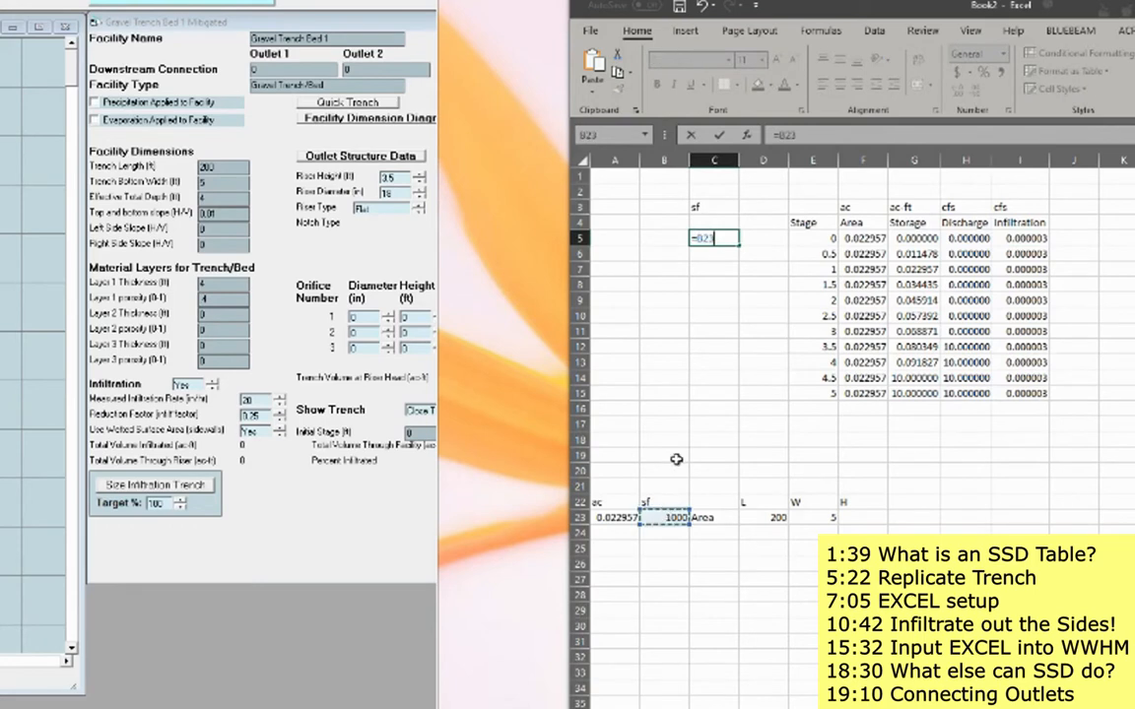
{"action": "key", "text": "F4"}
{"action": "key", "text": "Return"}
Change the infiltration formula in I5 to =C5*$H$28/$G$29 so it uses the square-foot area, and fill it down to I15.
{"action": "double_click", "coordinate": [1013, 239]}
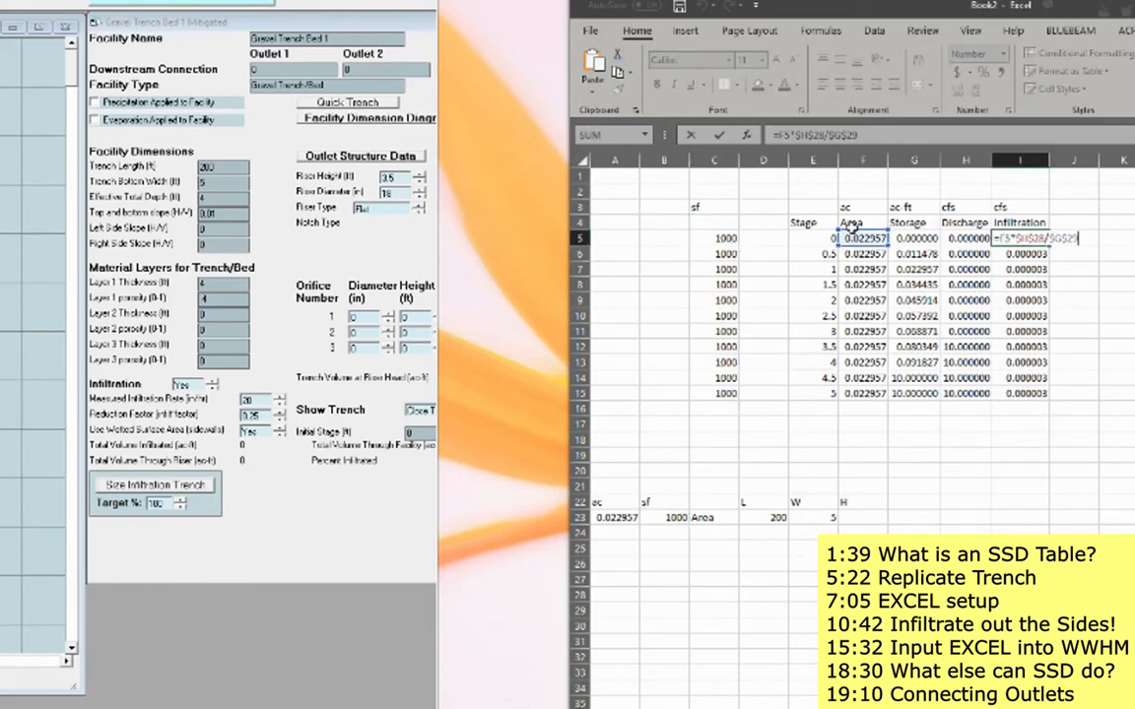
{"action": "left_click", "coordinate": [714, 238]}
{"action": "key", "text": "ctrl+Return"}
{"action": "left_click_drag", "start_coordinate": [1053, 246], "coordinate": [1052, 394]}
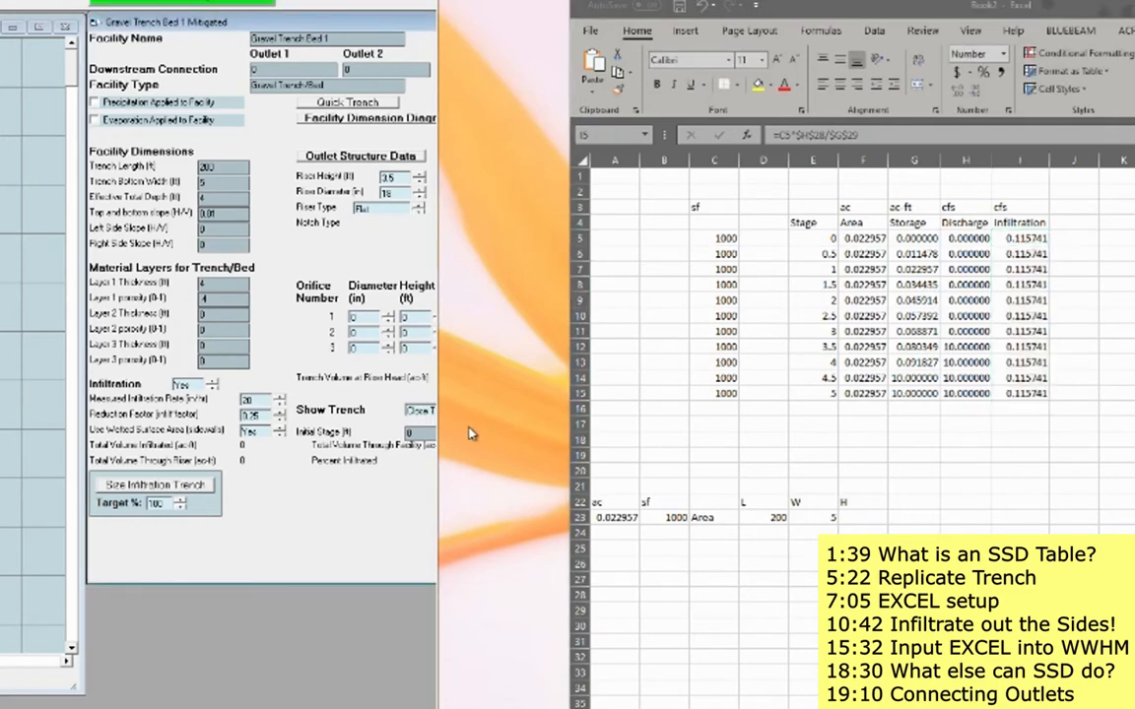
Check the infiltration values against the WWHM trench table, and replace the stage 0 infiltration in I5 with 0.
{"action": "left_click", "coordinate": [404, 149]}
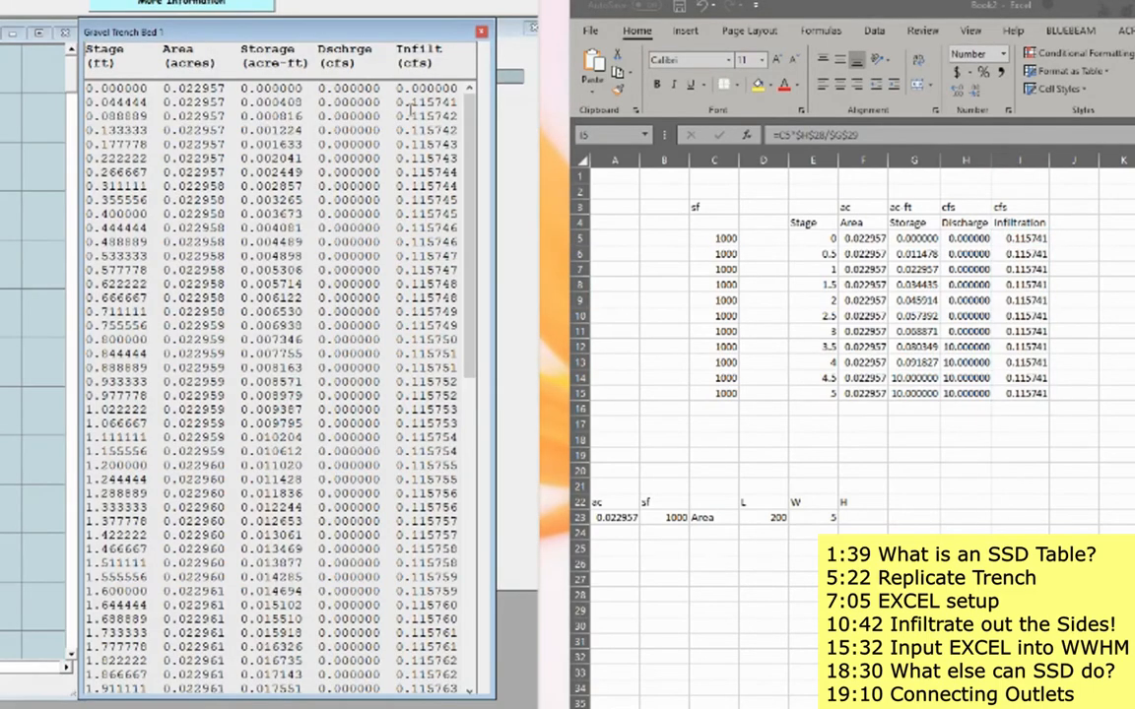
{"action": "left_click", "coordinate": [1037, 240]}
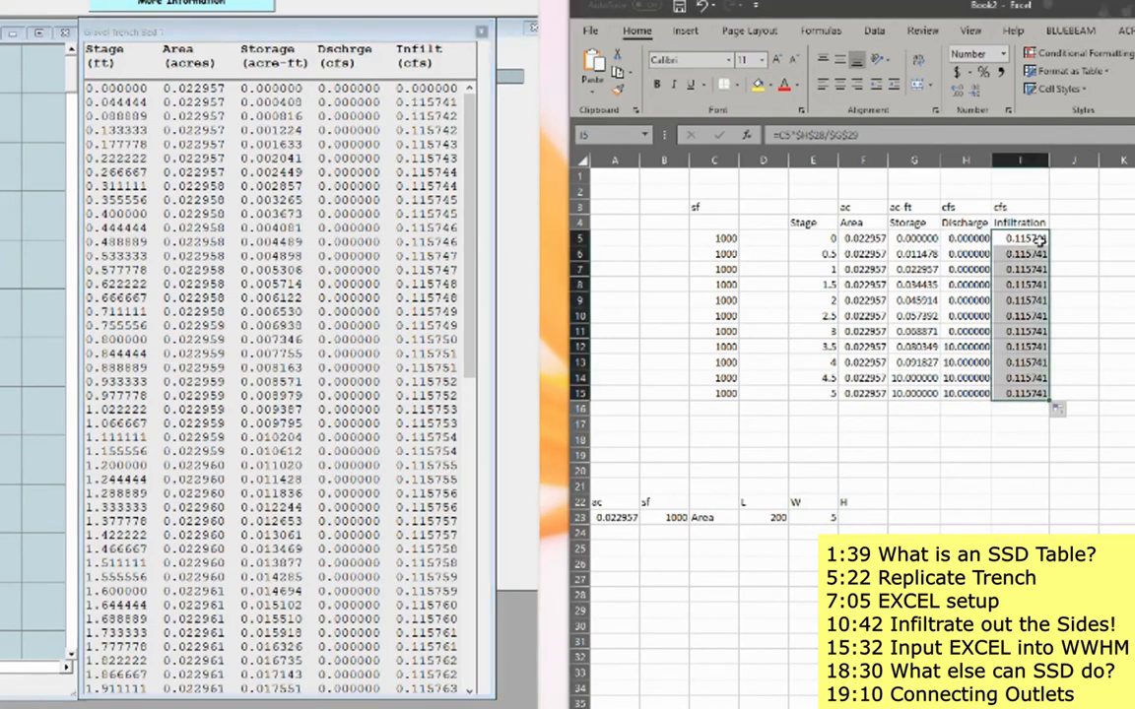
{"action": "type", "text": "0"}
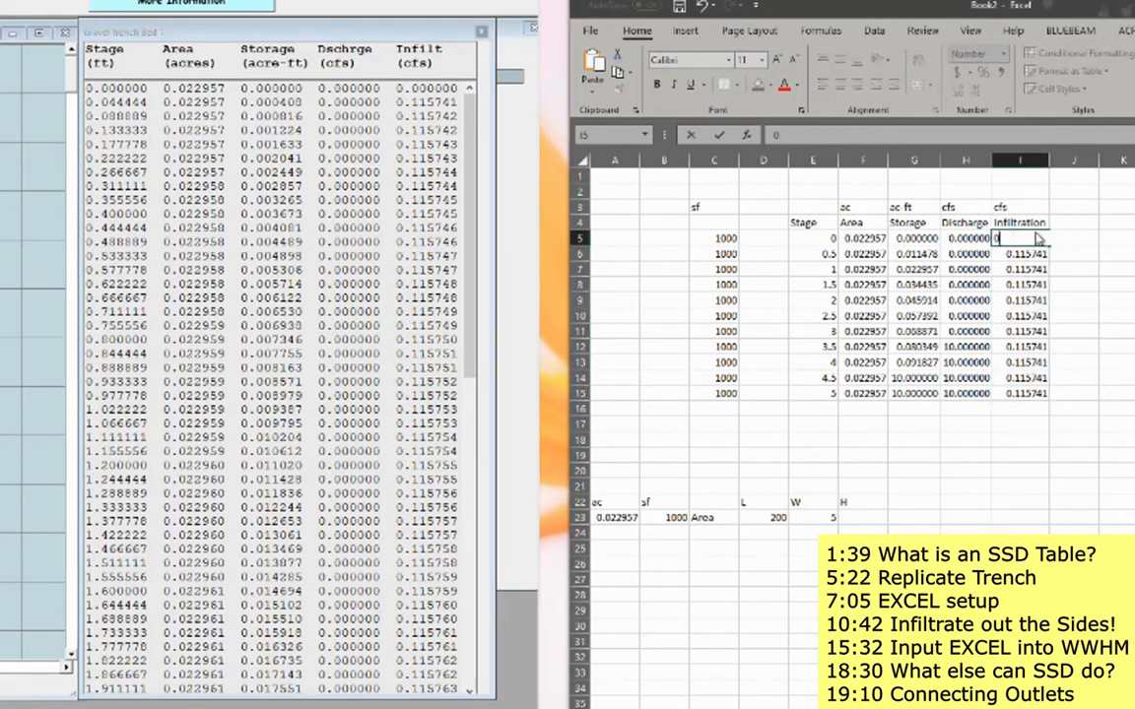
{"action": "left_click", "coordinate": [1115, 267]}
{"action": "left_click", "coordinate": [1033, 238]}
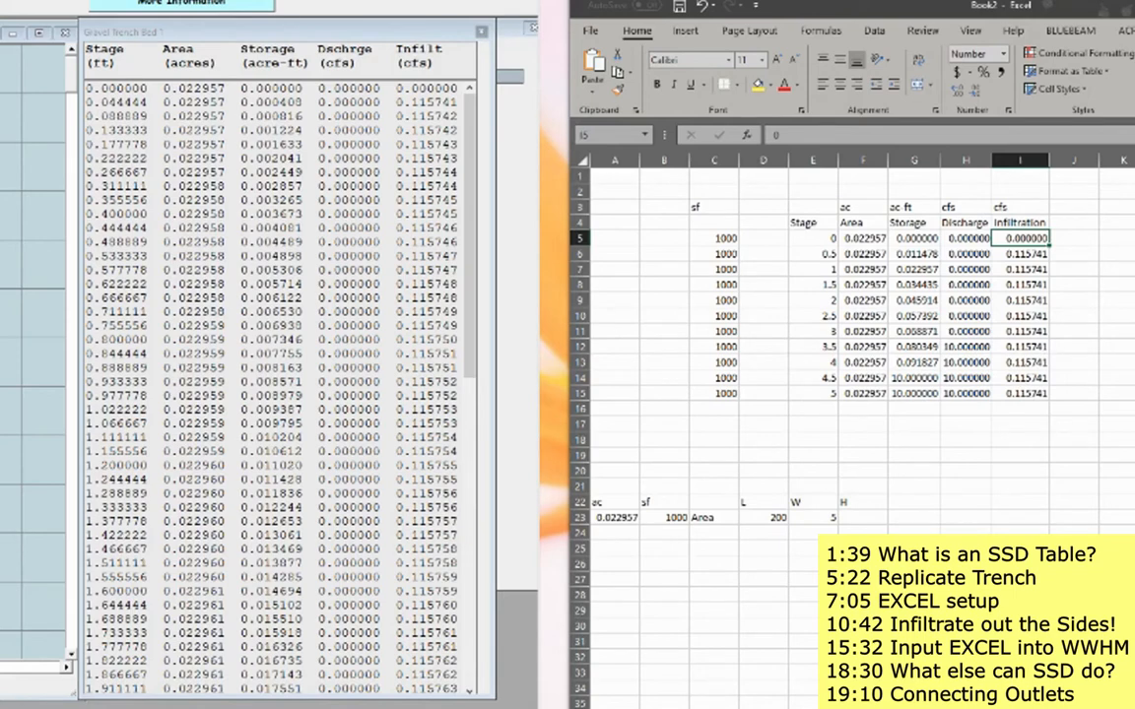
Review the trench sketch in Paint, return to Excel, and head a second square-foot column sf in D3.
{"action": "key", "text": "alt+Tab"}
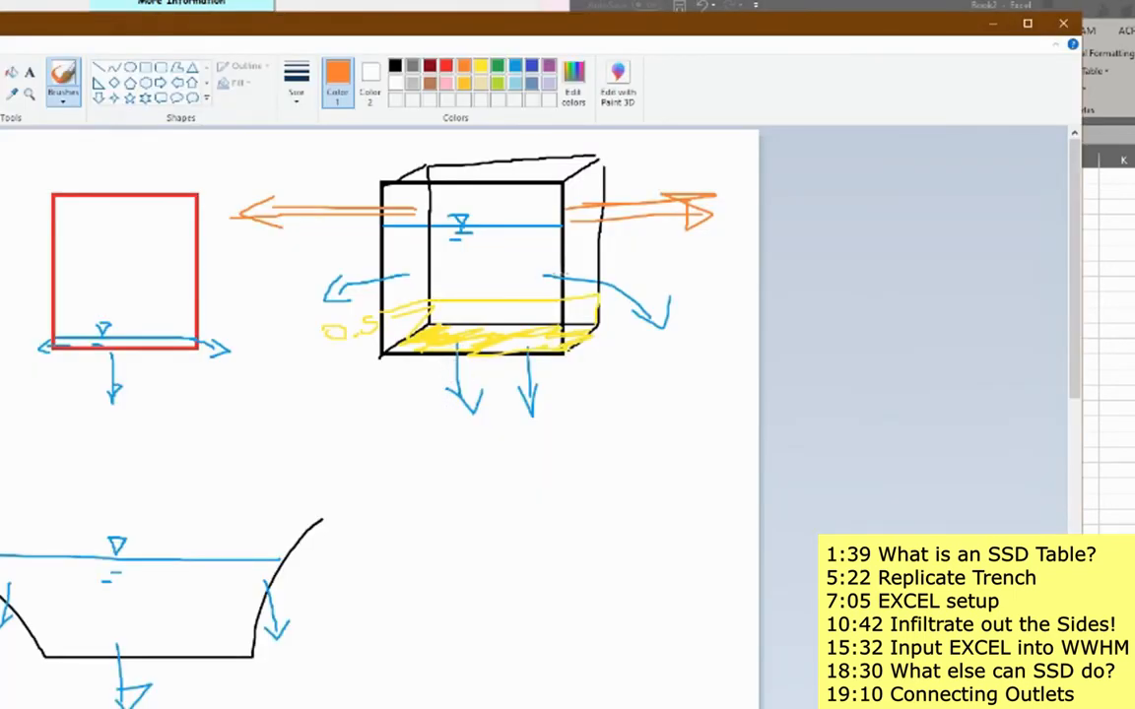
{"action": "left_click", "coordinate": [1098, 262]}
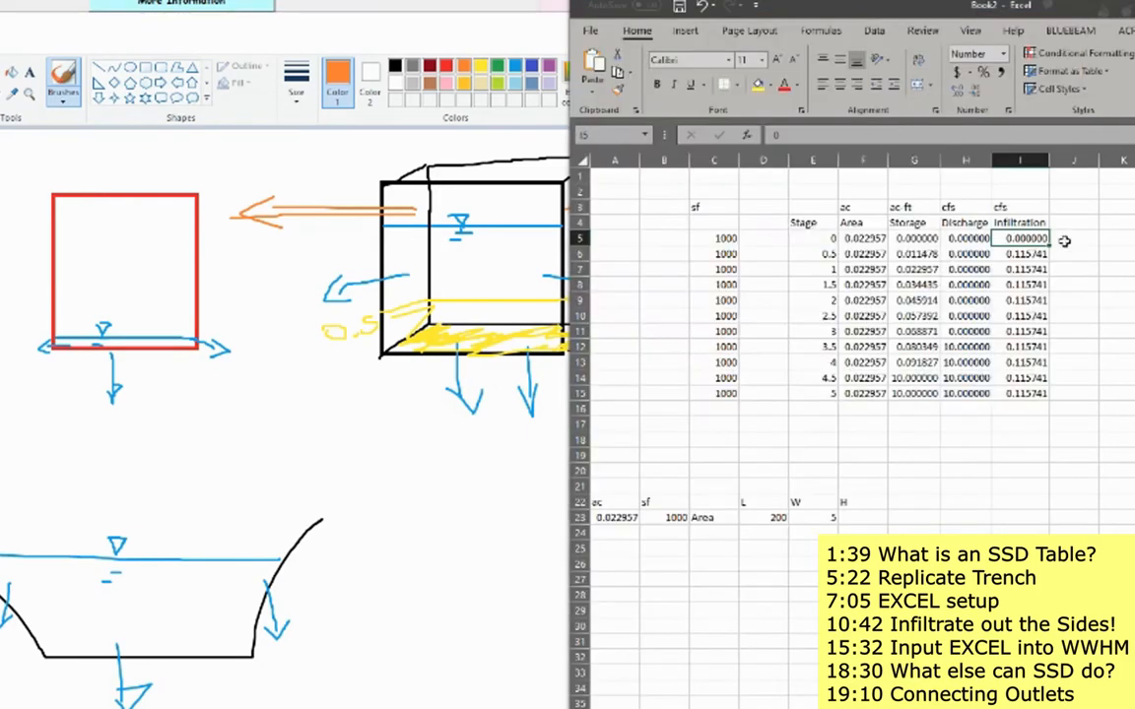
{"action": "left_click", "coordinate": [747, 206]}
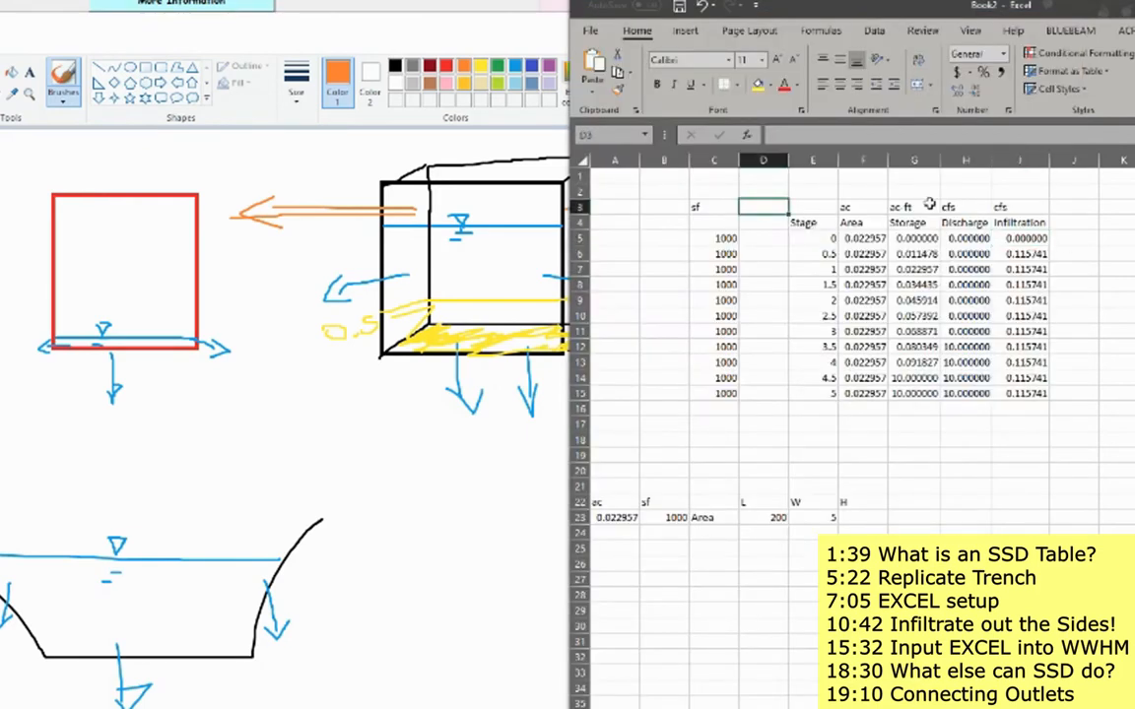
{"action": "type", "text": "sf"}
{"action": "key", "text": "Return"}
{"action": "key", "text": "Return"}
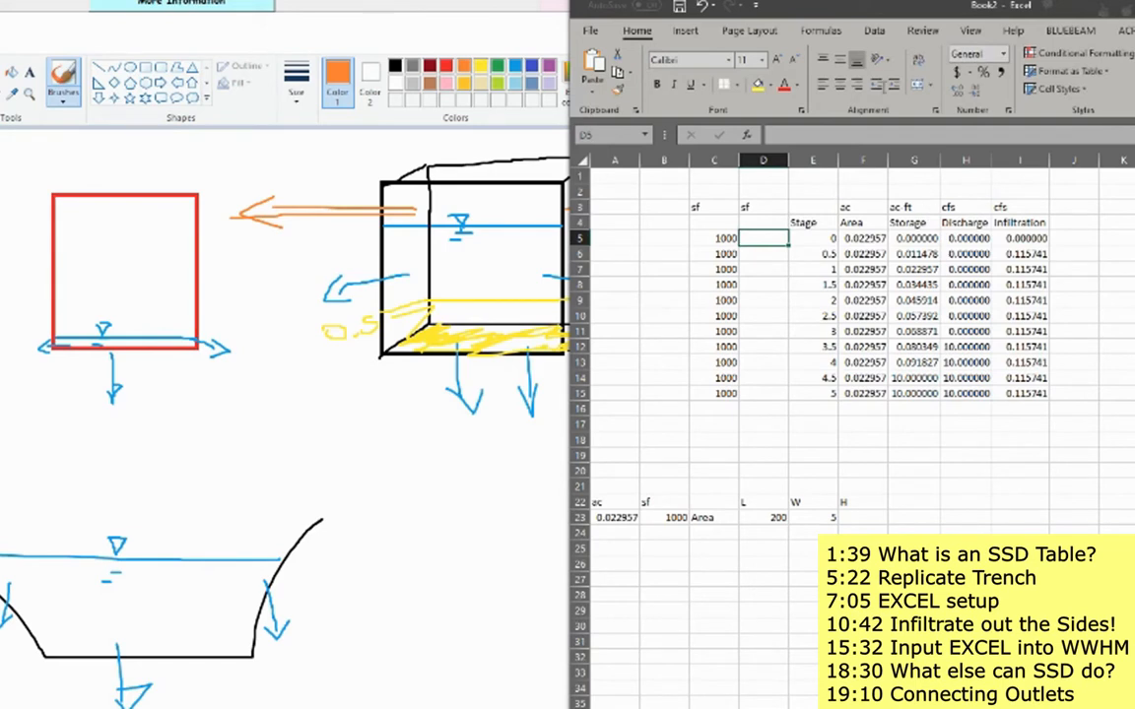
Switch to Paint and label the 3D trench sketch's dimensions with L, W and H.
{"action": "left_click", "coordinate": [812, 518]}
{"action": "left_click", "coordinate": [383, 400]}
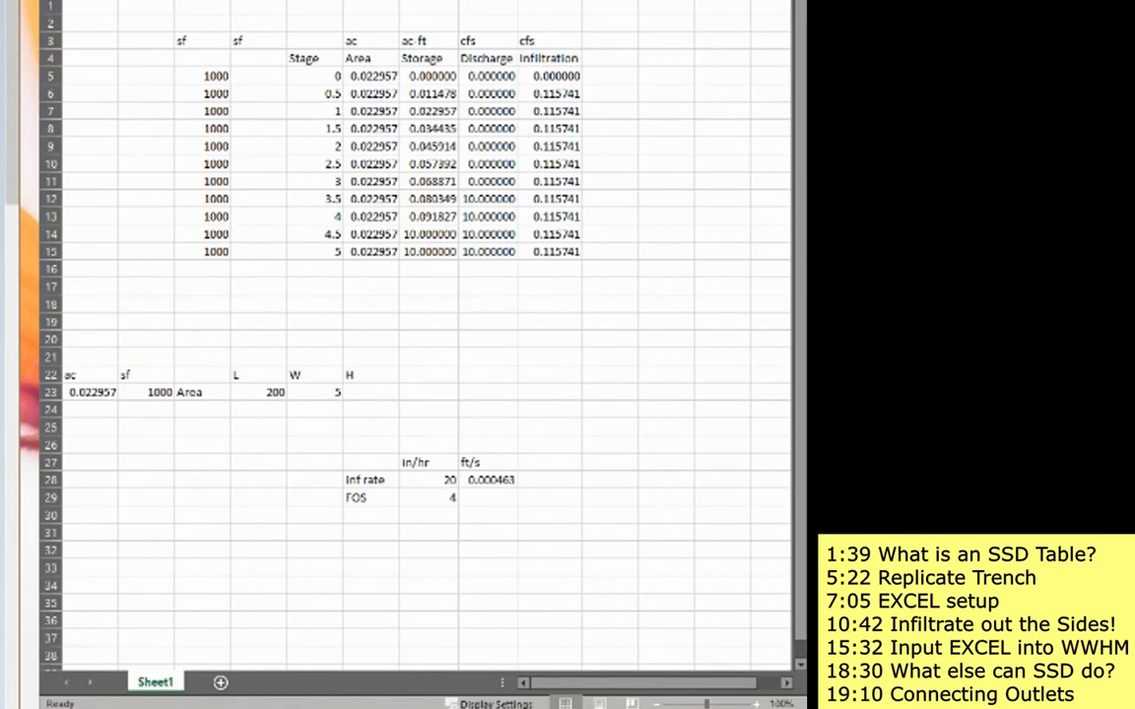
{"action": "left_click", "coordinate": [372, 392]}
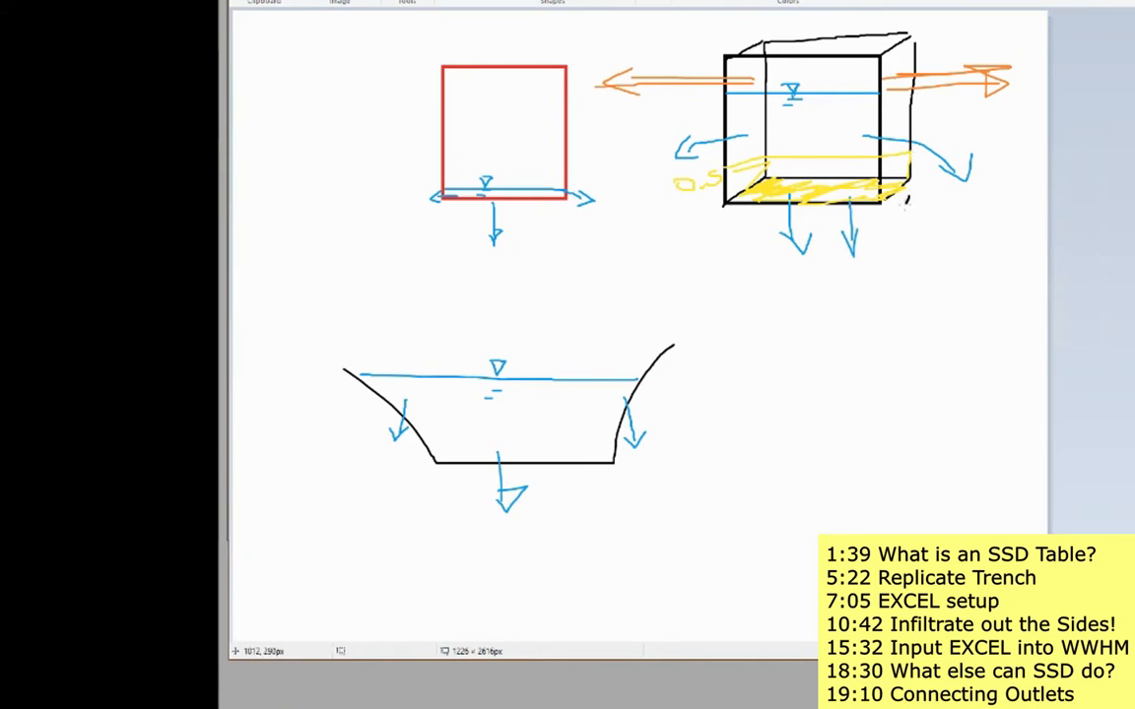
{"action": "left_click_drag", "start_coordinate": [830, 166], "coordinate": [846, 165]}
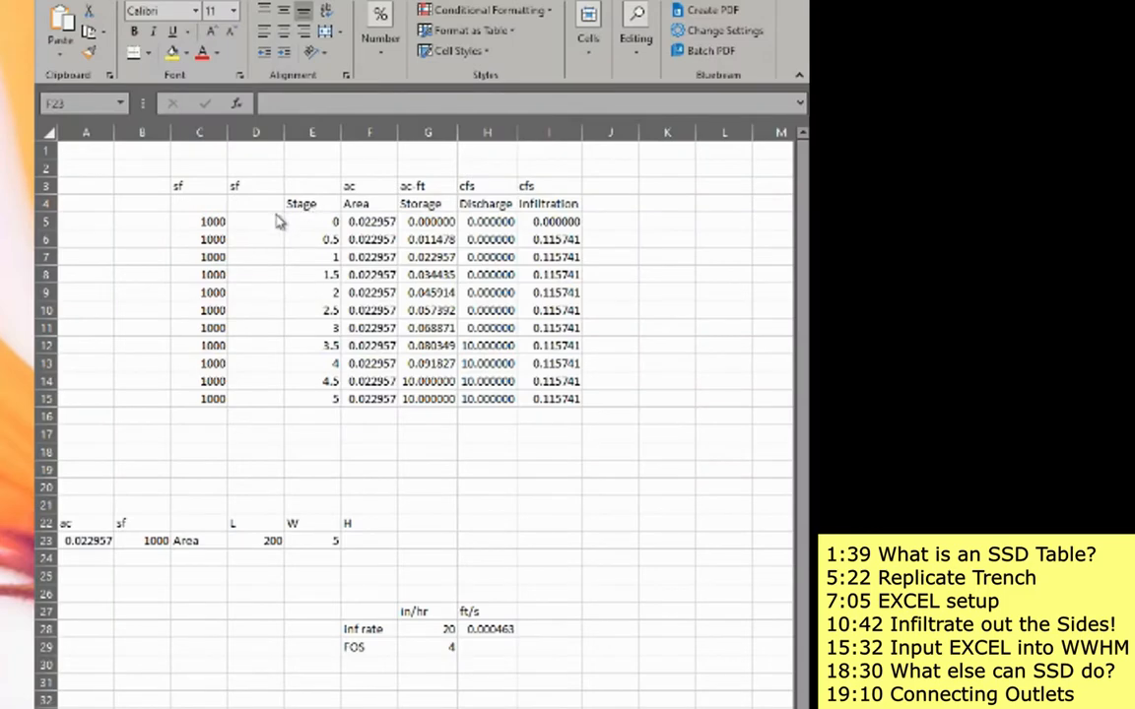
{"action": "left_click", "coordinate": [271, 228]}
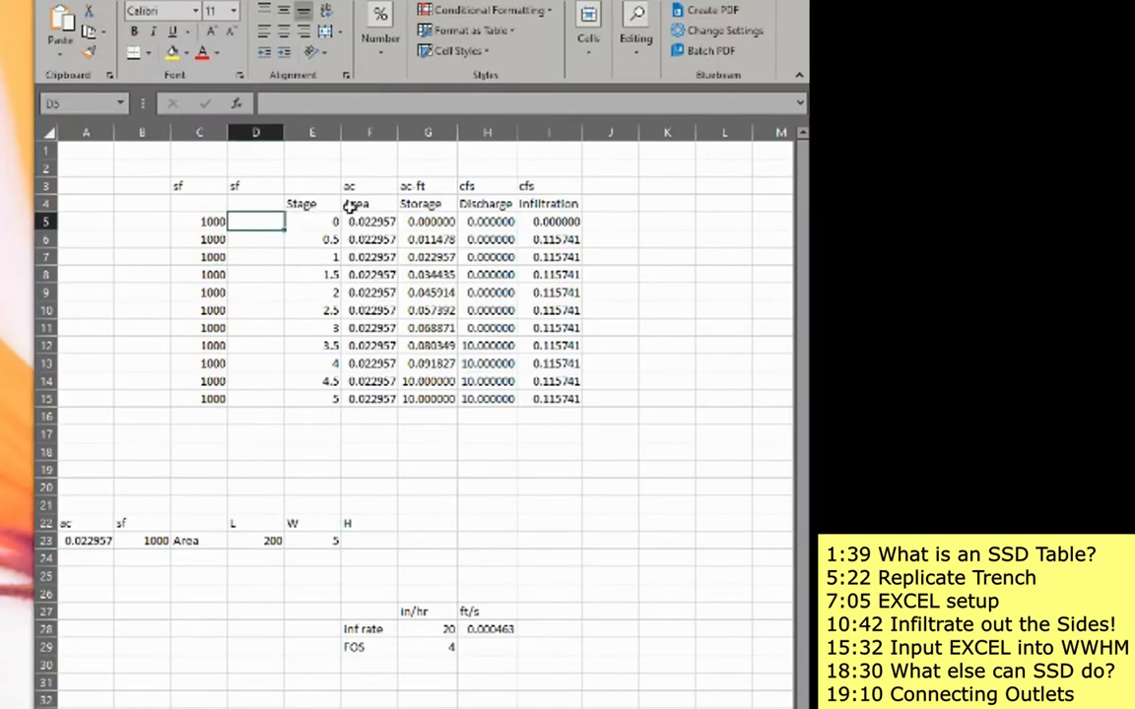
{"action": "type", "text": "="}
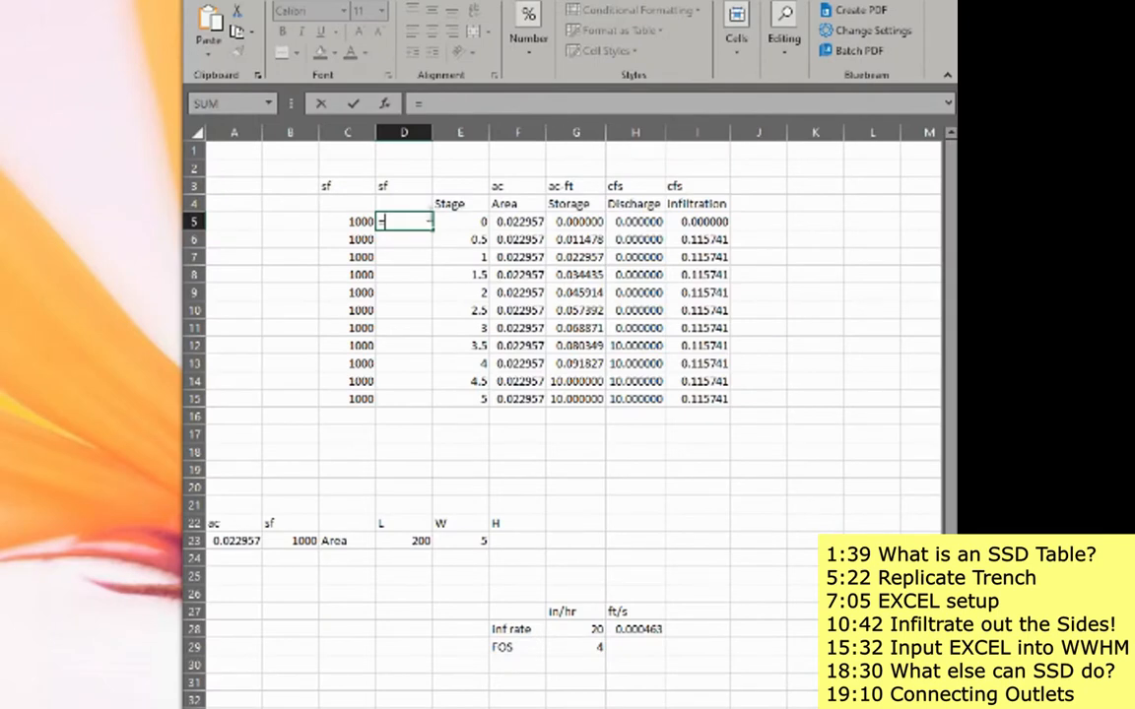
{"action": "key", "text": "Escape"}
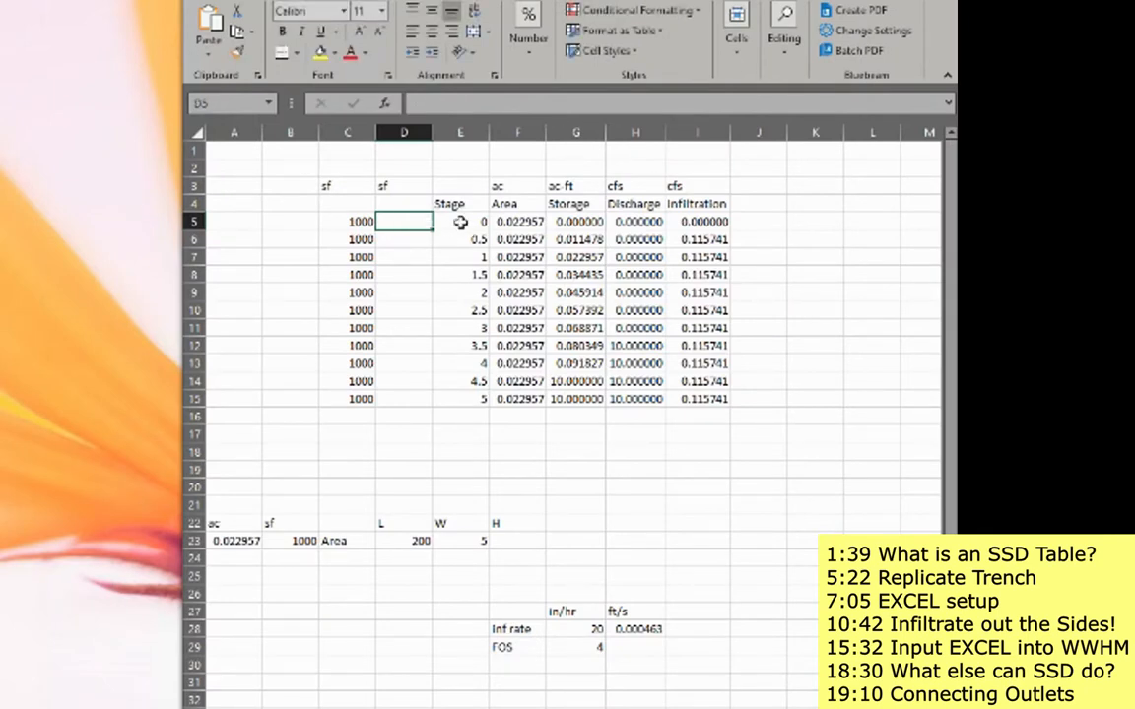
{"action": "type", "text": "=L"}
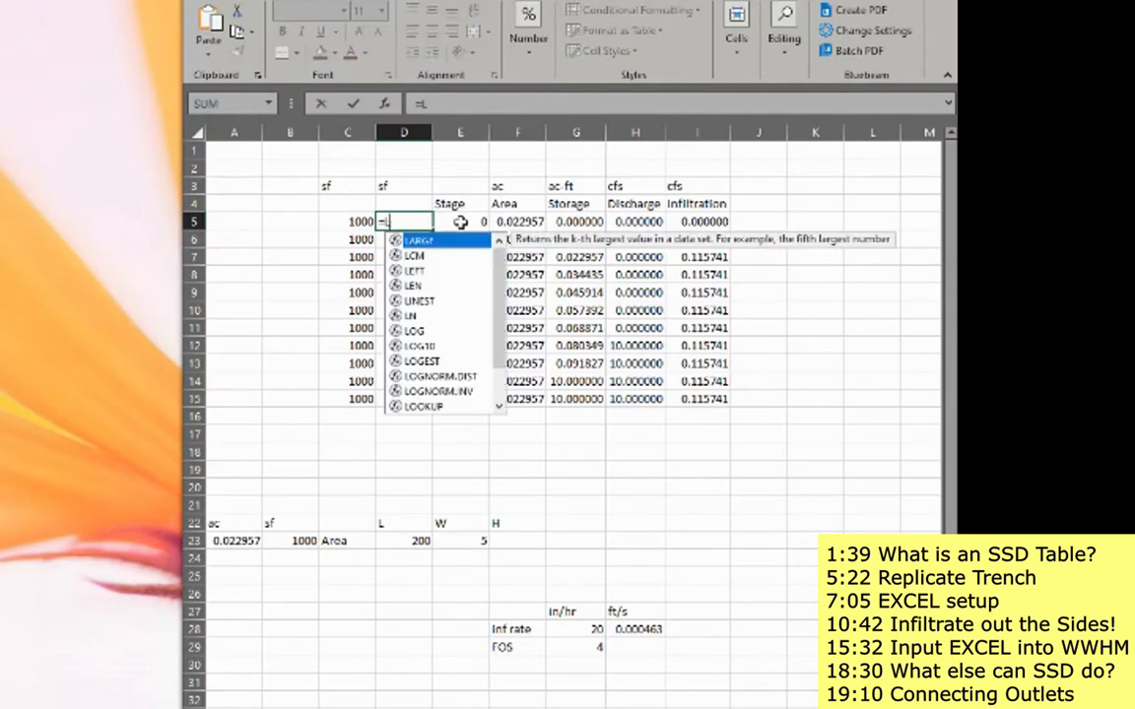
{"action": "type", "text": "*"}
{"action": "key", "text": "BackSpace"}
{"action": "key", "text": "BackSpace"}
{"action": "key", "text": "Escape"}
{"action": "left_click", "coordinate": [426, 544]}
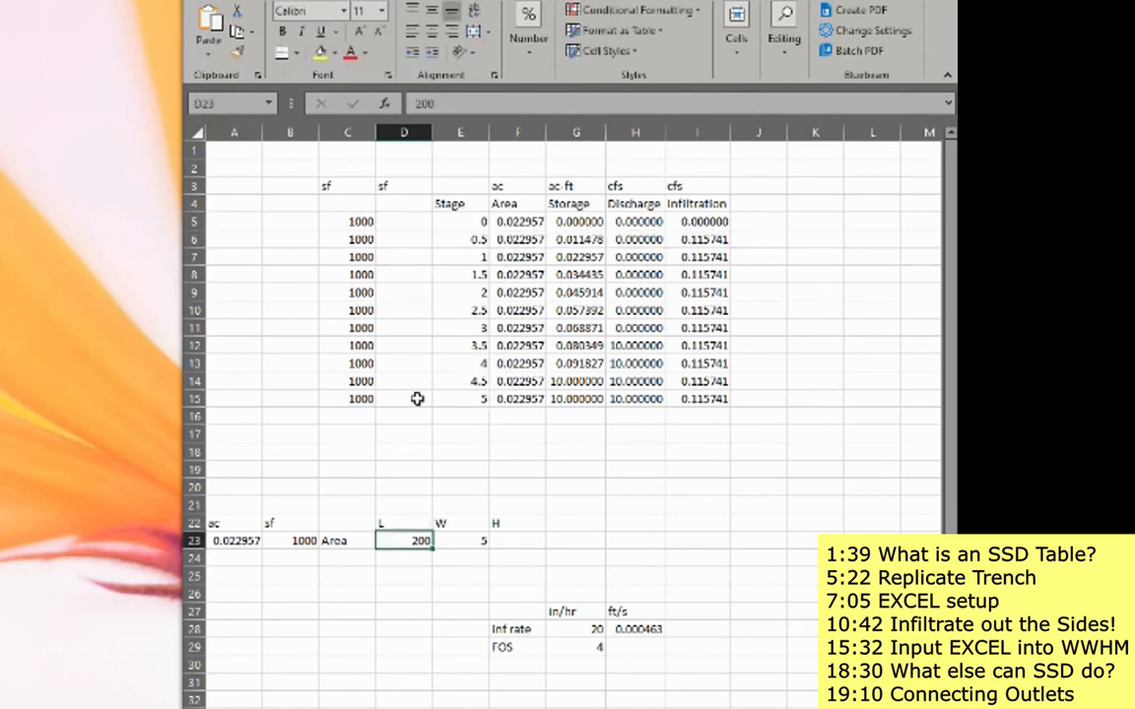
Enter the long-sidewall area formula =$D$23*E5*2 in D5 and fill it down to D15.
{"action": "left_click", "coordinate": [404, 221]}
{"action": "type", "text": "="}
{"action": "left_click", "coordinate": [411, 542]}
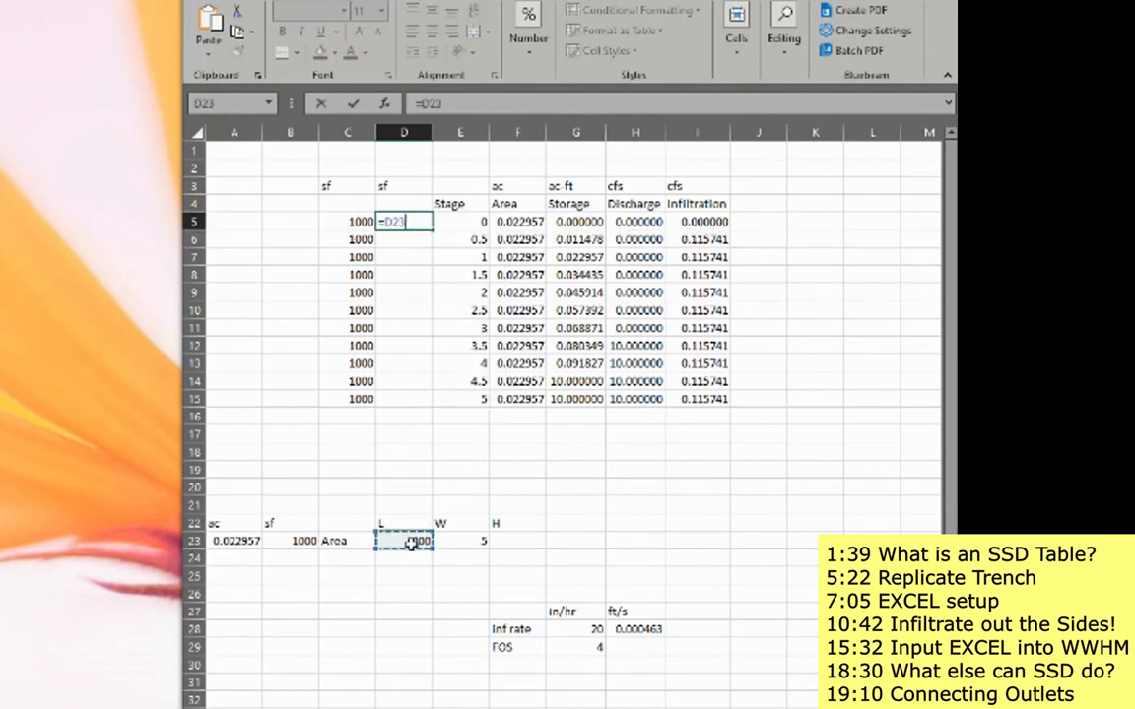
{"action": "type", "text": "*"}
{"action": "left_click", "coordinate": [461, 222]}
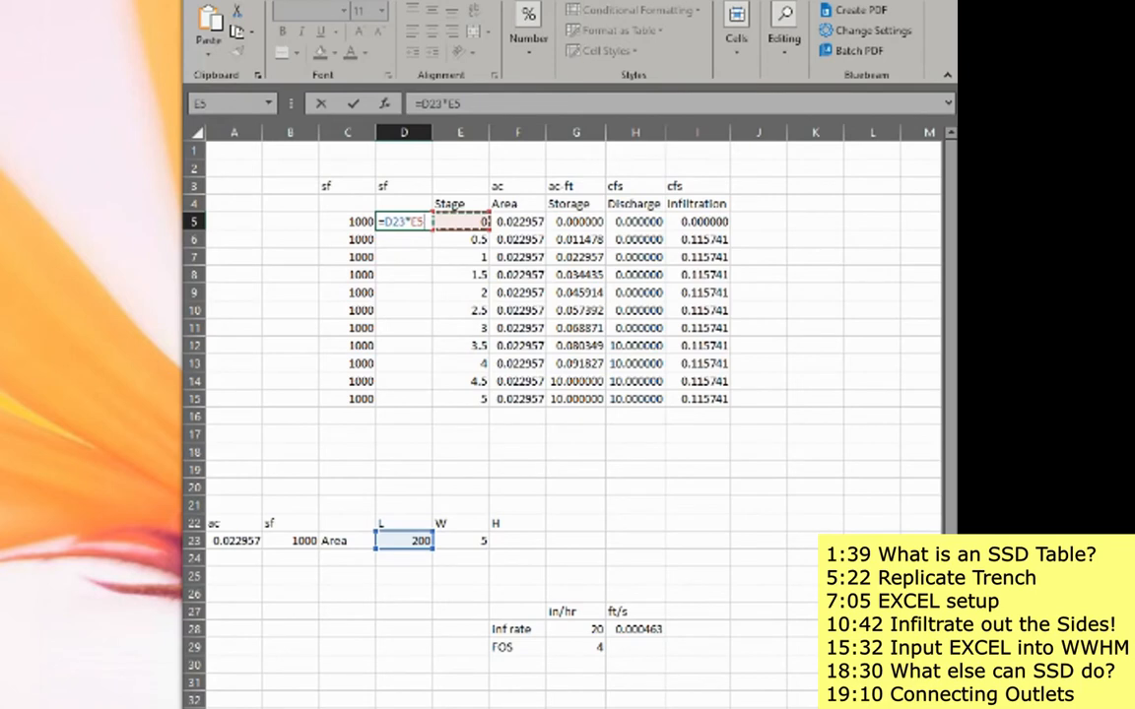
{"action": "type", "text": "*2"}
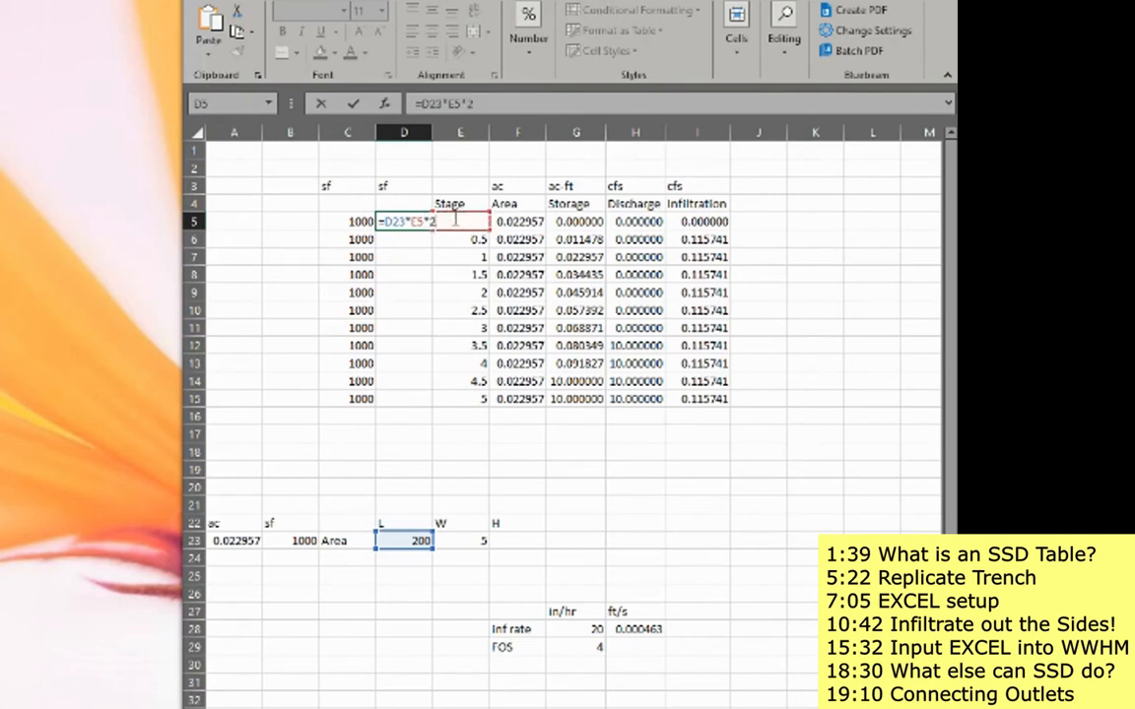
{"action": "key", "text": "ctrl+Return"}
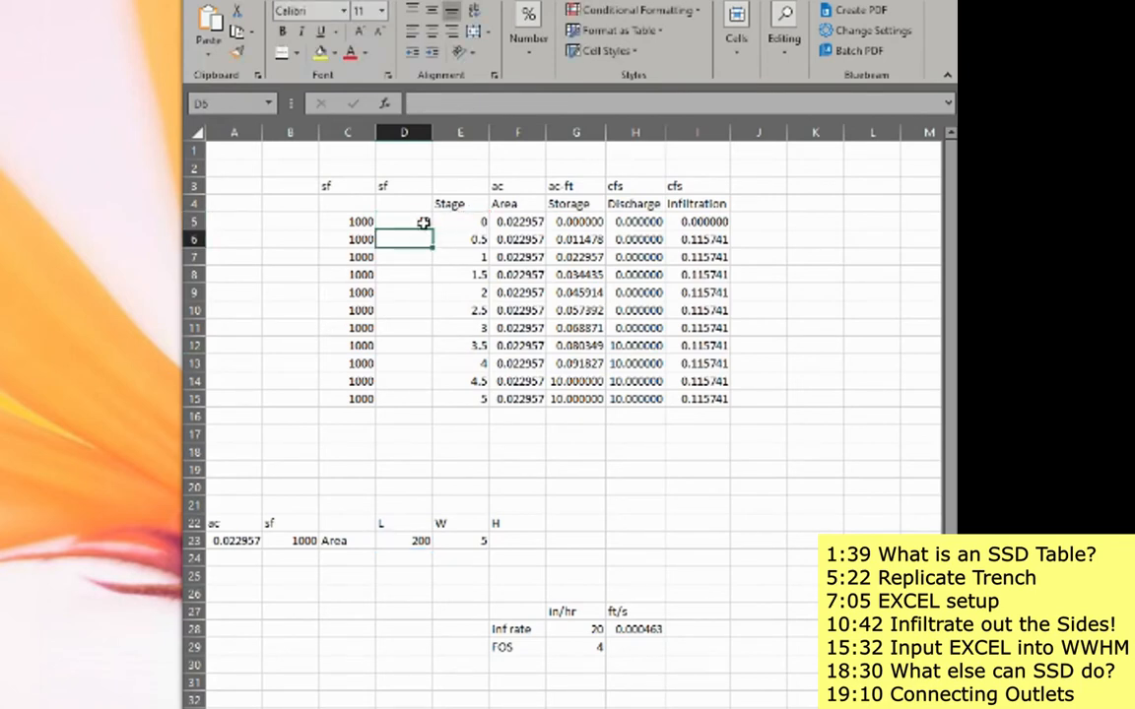
{"action": "mouse_move", "coordinate": [429, 226]}
{"action": "left_mouse_down"}
{"action": "mouse_move", "coordinate": [435, 342]}
{"action": "mouse_move", "coordinate": [422, 404]}
{"action": "left_mouse_up"}
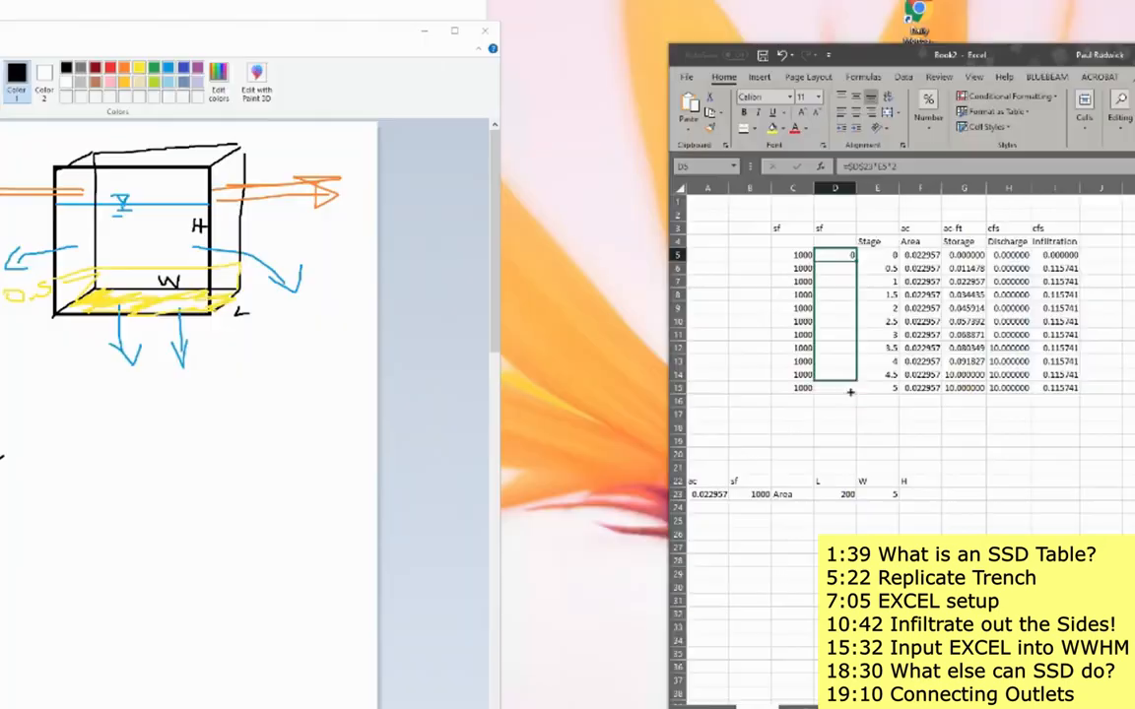
{"action": "left_click_drag", "start_coordinate": [851, 392], "coordinate": [852, 394]}
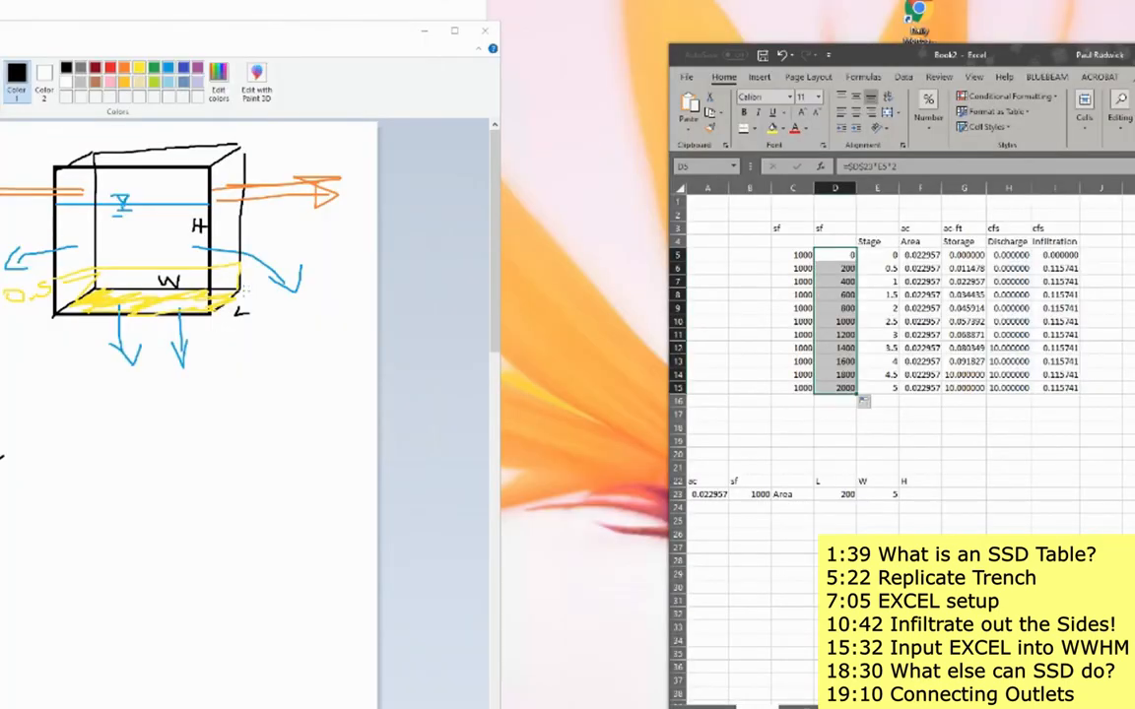
In the Paint trench sketch, hatch the two side walls in black and mark the front end wall in green.
{"action": "left_click_drag", "start_coordinate": [233, 158], "coordinate": [233, 295]}
{"action": "mouse_move", "coordinate": [61, 154]}
{"action": "left_mouse_down"}
{"action": "mouse_move", "coordinate": [43, 204]}
{"action": "mouse_move", "coordinate": [77, 175]}
{"action": "mouse_move", "coordinate": [65, 282]}
{"action": "left_mouse_up"}
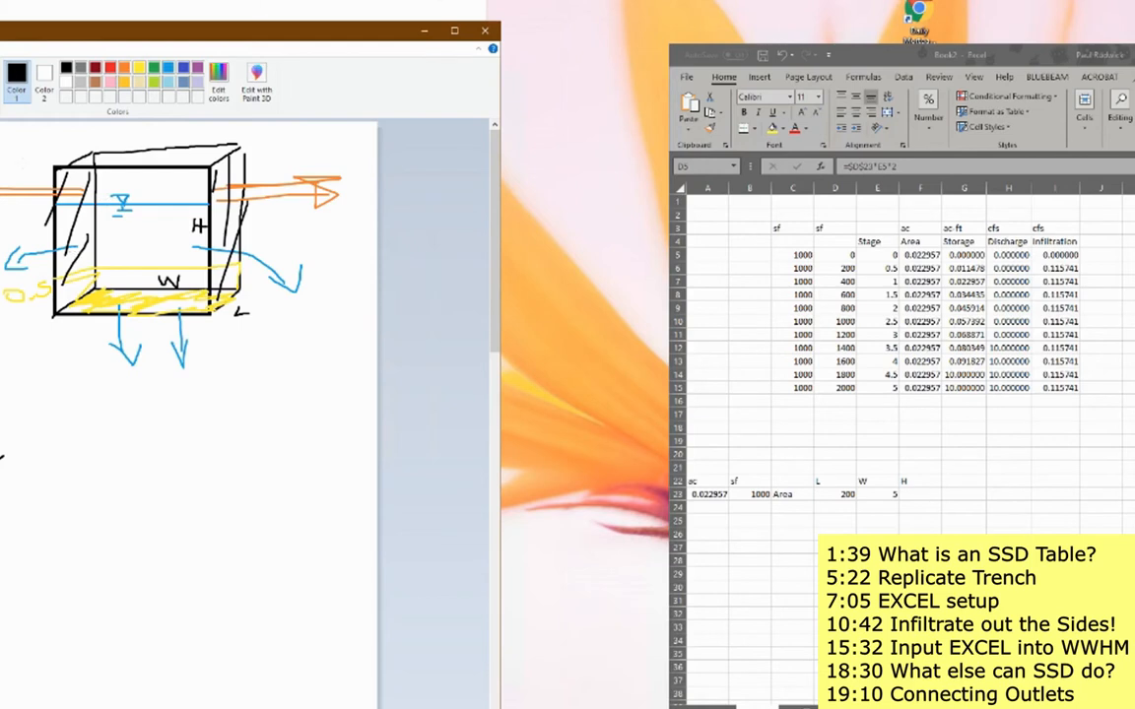
{"action": "left_click", "coordinate": [153, 67]}
{"action": "left_click_drag", "start_coordinate": [149, 130], "coordinate": [111, 202]}
{"action": "left_click_drag", "start_coordinate": [189, 156], "coordinate": [111, 264]}
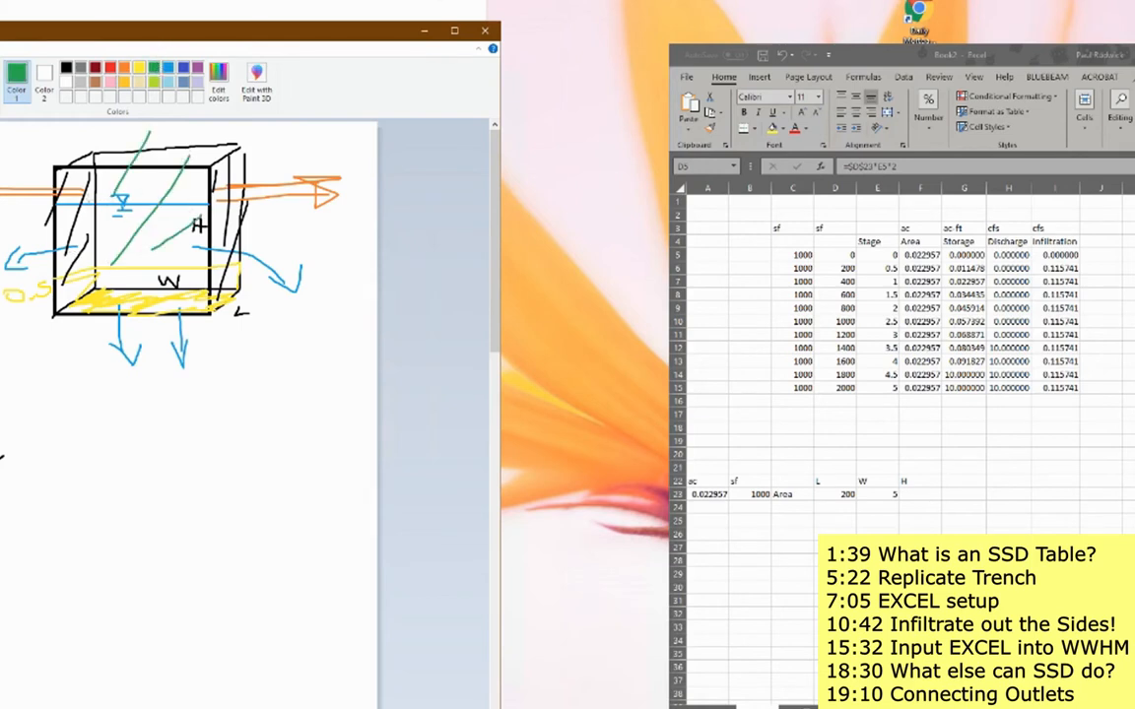
{"action": "mouse_move", "coordinate": [86, 169]}
{"action": "left_mouse_down"}
{"action": "mouse_move", "coordinate": [178, 168]}
{"action": "mouse_move", "coordinate": [81, 317]}
{"action": "mouse_move", "coordinate": [42, 179]}
{"action": "left_mouse_up"}
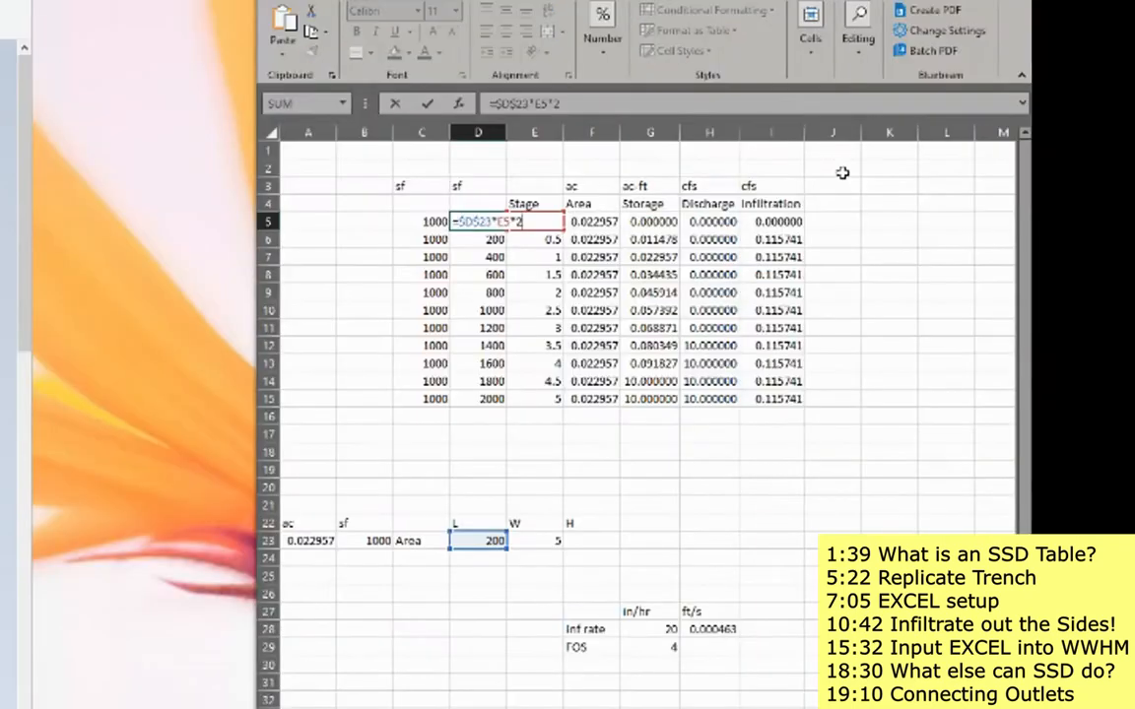
In Excel, bracket the D5 sidewall formula and add an end-wall term based on the width in E23.
{"action": "key", "text": "Home"}
{"action": "type", "text": "("}
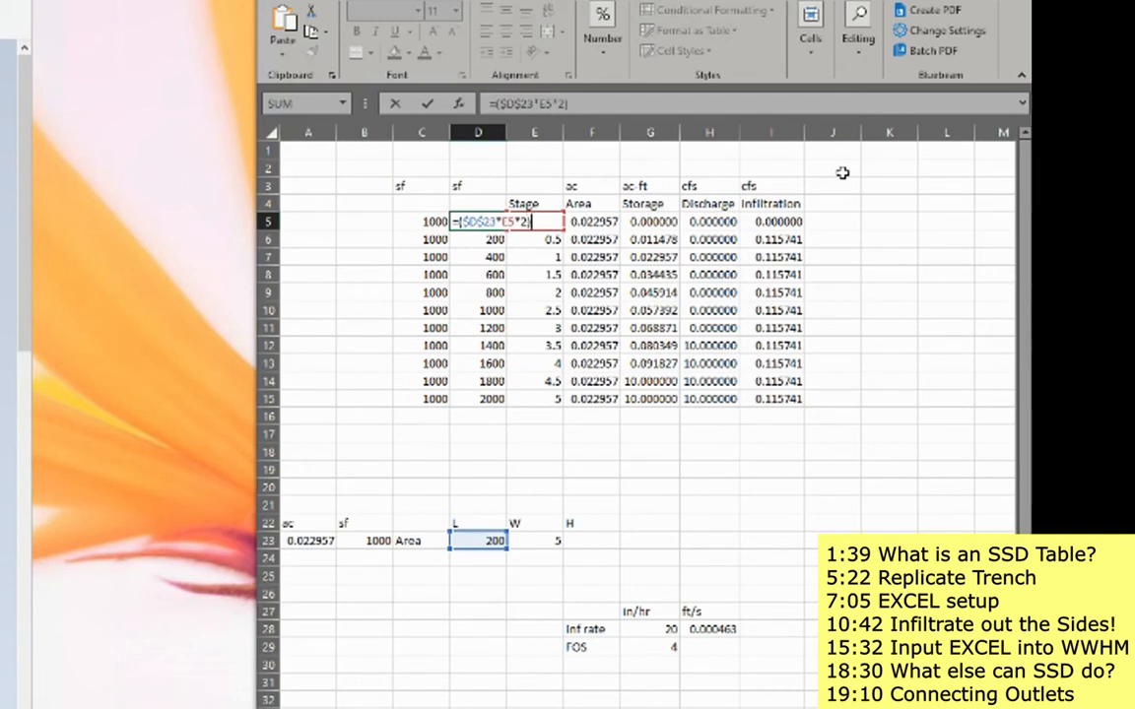
{"action": "type", "text": "*"}
{"action": "type", "text": "("}
{"action": "left_click", "coordinate": [535, 540]}
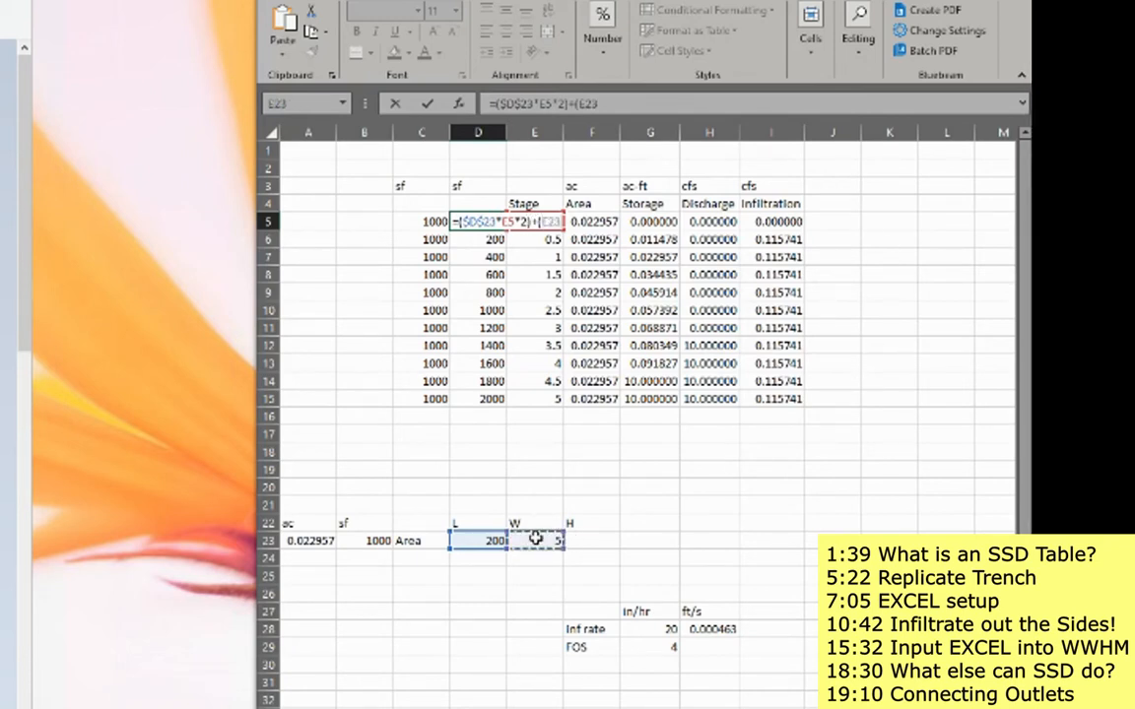
{"action": "type", "text": "*2)"}
{"action": "key", "text": "Return"}
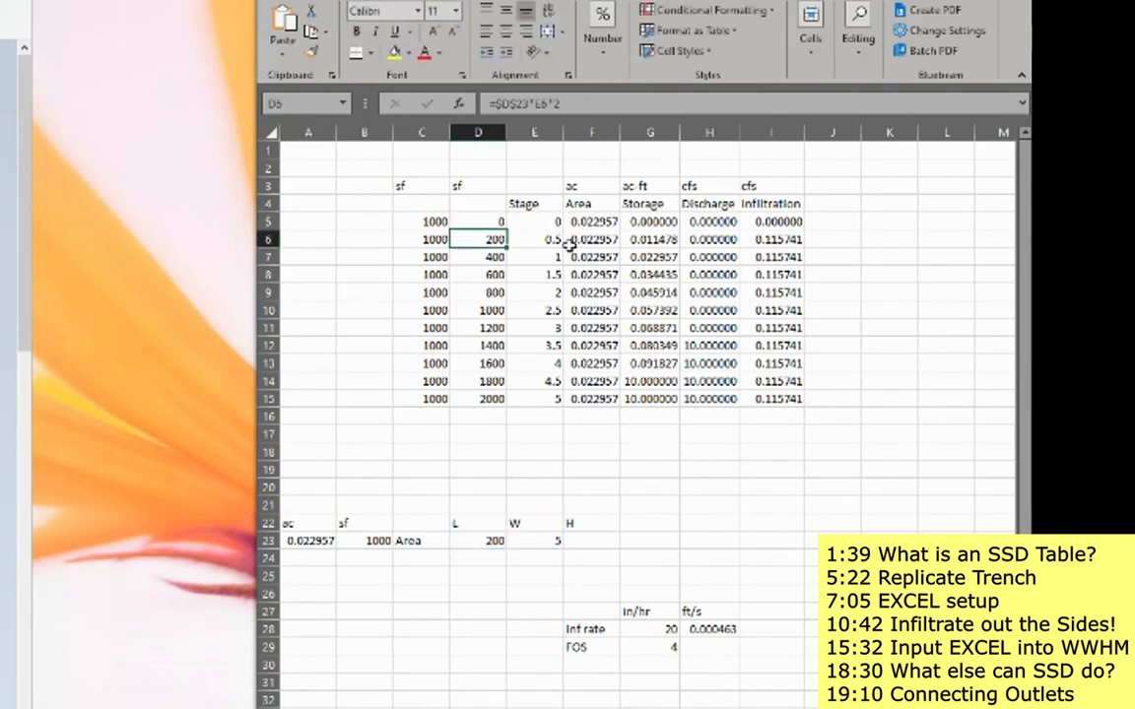
Correct the D5 formula to =($D$23*E5*2)+($E$23*E5)*2 and fill it down to D15.
{"action": "double_click", "coordinate": [500, 223]}
{"action": "key", "text": "Return"}
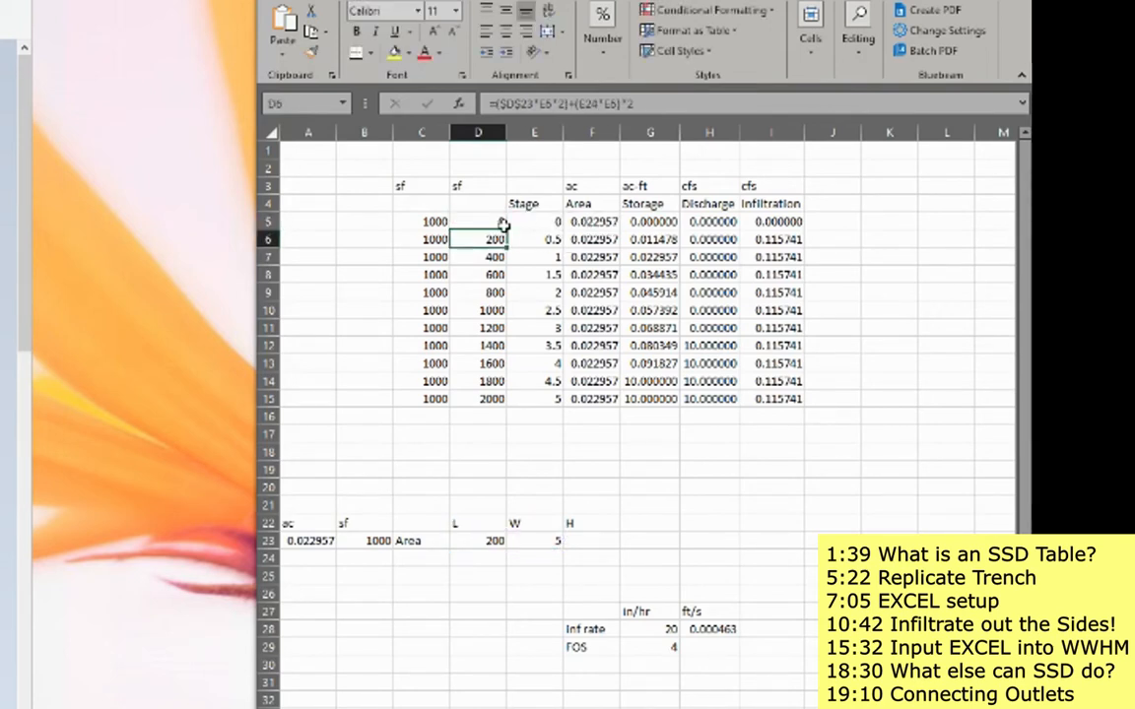
{"action": "left_click", "coordinate": [499, 223]}
{"action": "double_click", "coordinate": [506, 229]}
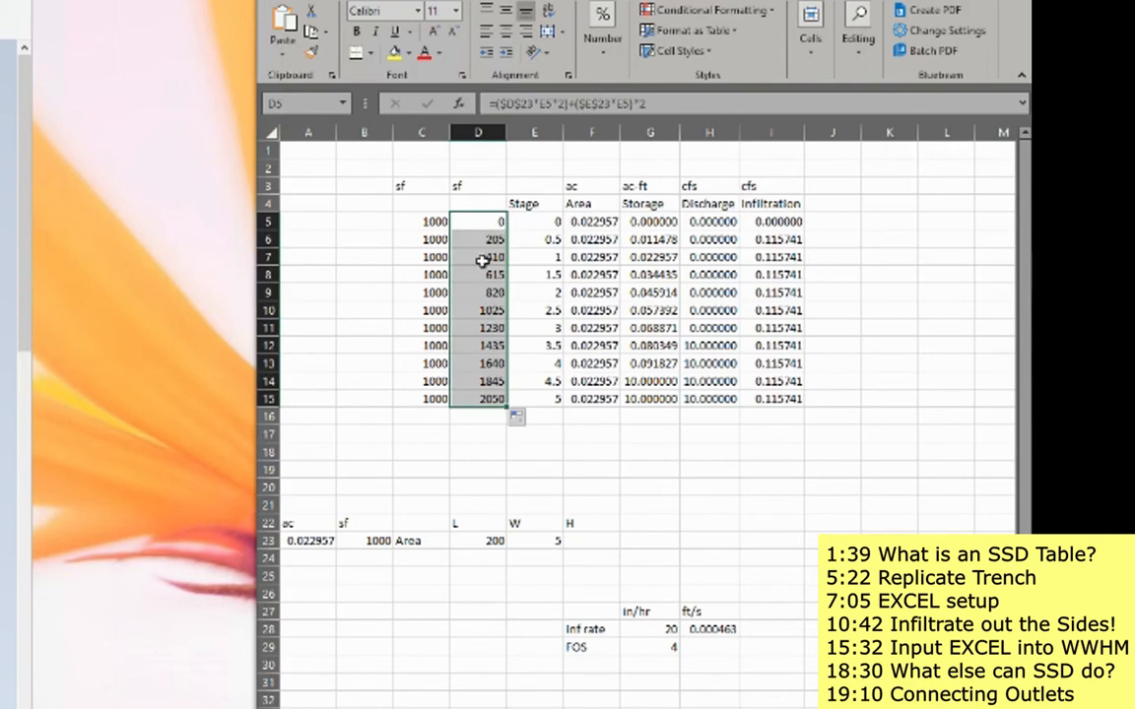
{"action": "key", "text": "ctrl+z"}
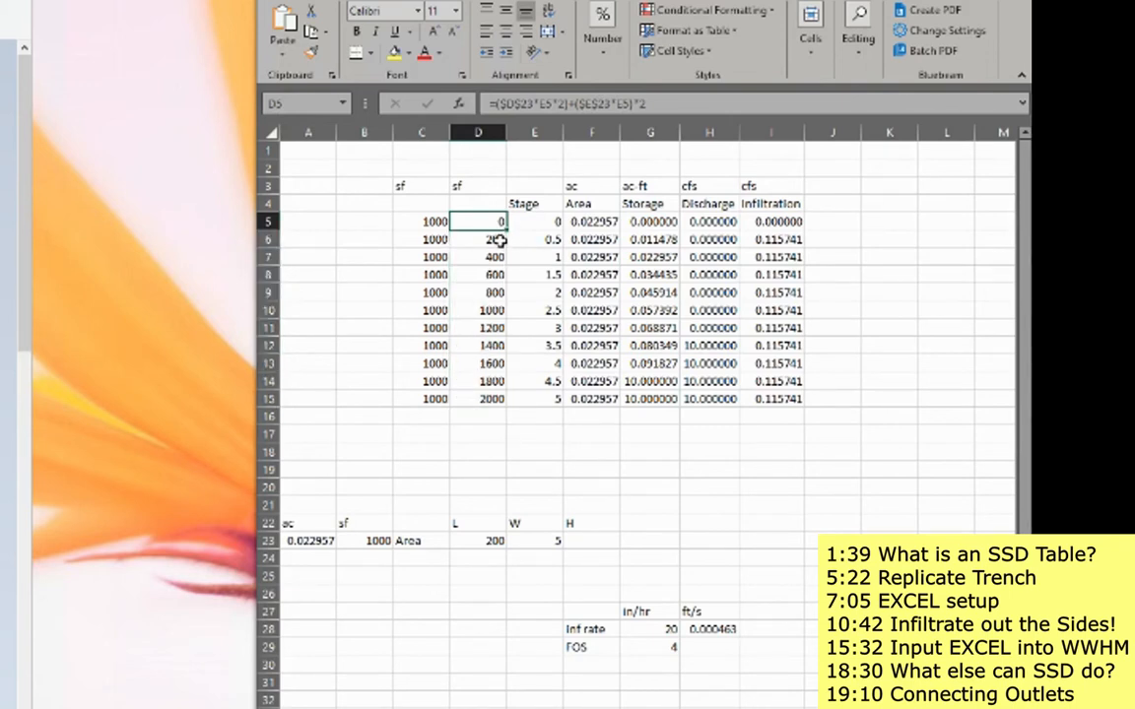
{"action": "double_click", "coordinate": [506, 229]}
{"action": "left_click", "coordinate": [598, 537]}
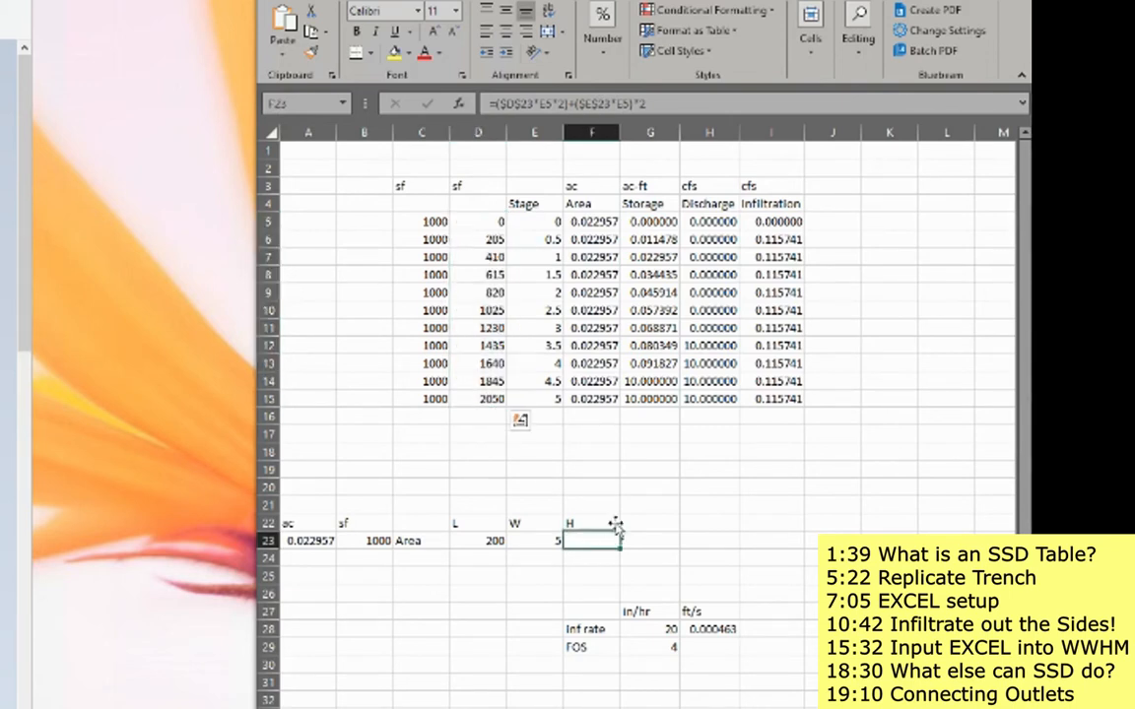
{"action": "left_click", "coordinate": [555, 540]}
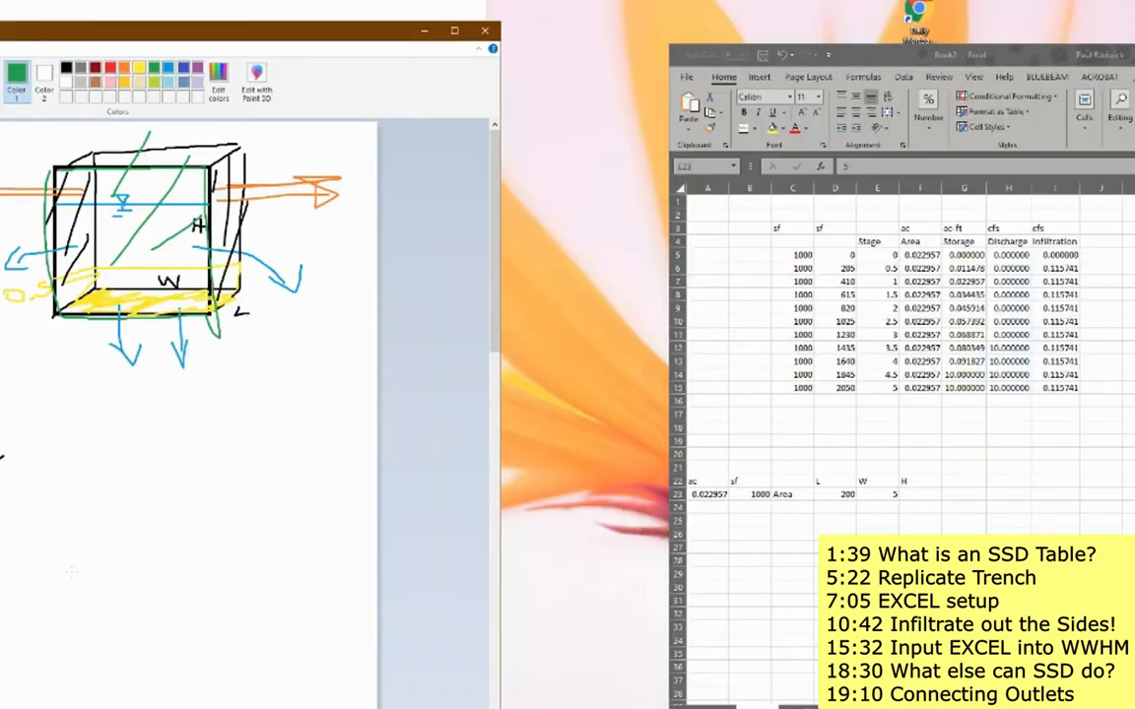
{"action": "left_click_drag", "start_coordinate": [71, 571], "coordinate": [200, 455]}
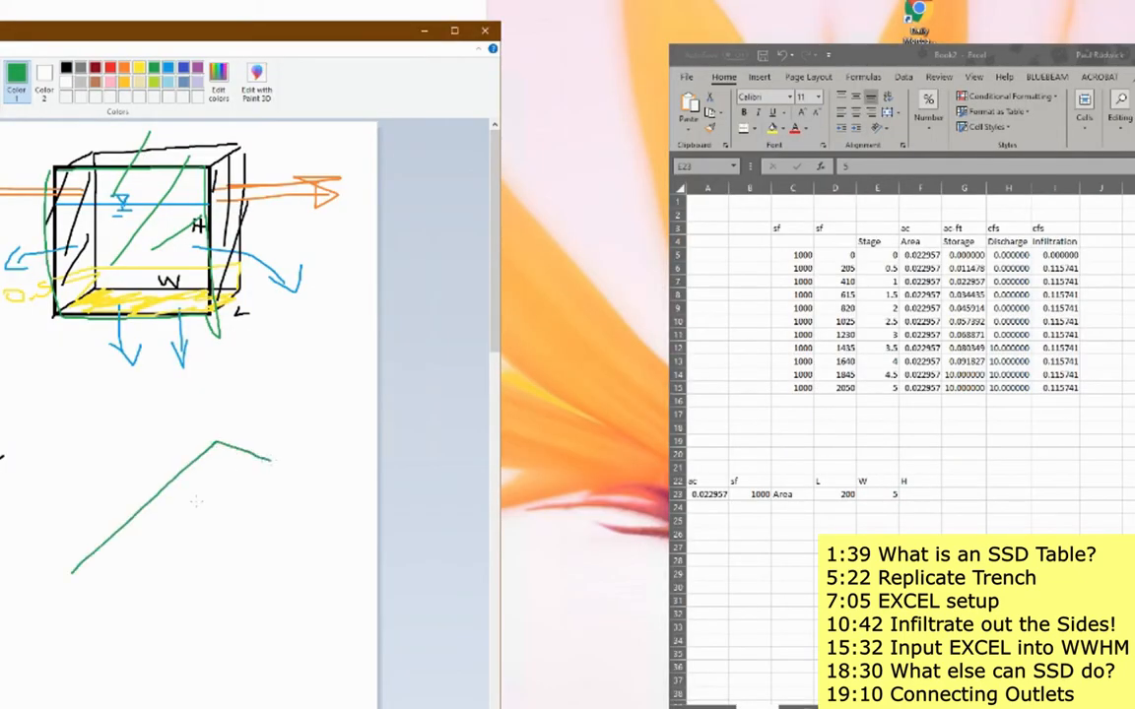
{"action": "key", "text": "ctrl+z"}
{"action": "left_click_drag", "start_coordinate": [87, 497], "coordinate": [88, 588]}
{"action": "key", "text": "ctrl+z"}
Sketch a long, box-shaped trench in green perspective below the hatched trench in Paint.
{"action": "mouse_move", "coordinate": [94, 544]}
{"action": "left_mouse_down"}
{"action": "mouse_move", "coordinate": [95, 600]}
{"action": "mouse_move", "coordinate": [177, 472]}
{"action": "mouse_move", "coordinate": [267, 401]}
{"action": "left_mouse_up"}
{"action": "left_click_drag", "start_coordinate": [185, 545], "coordinate": [321, 417]}
{"action": "left_click_drag", "start_coordinate": [192, 611], "coordinate": [337, 494]}
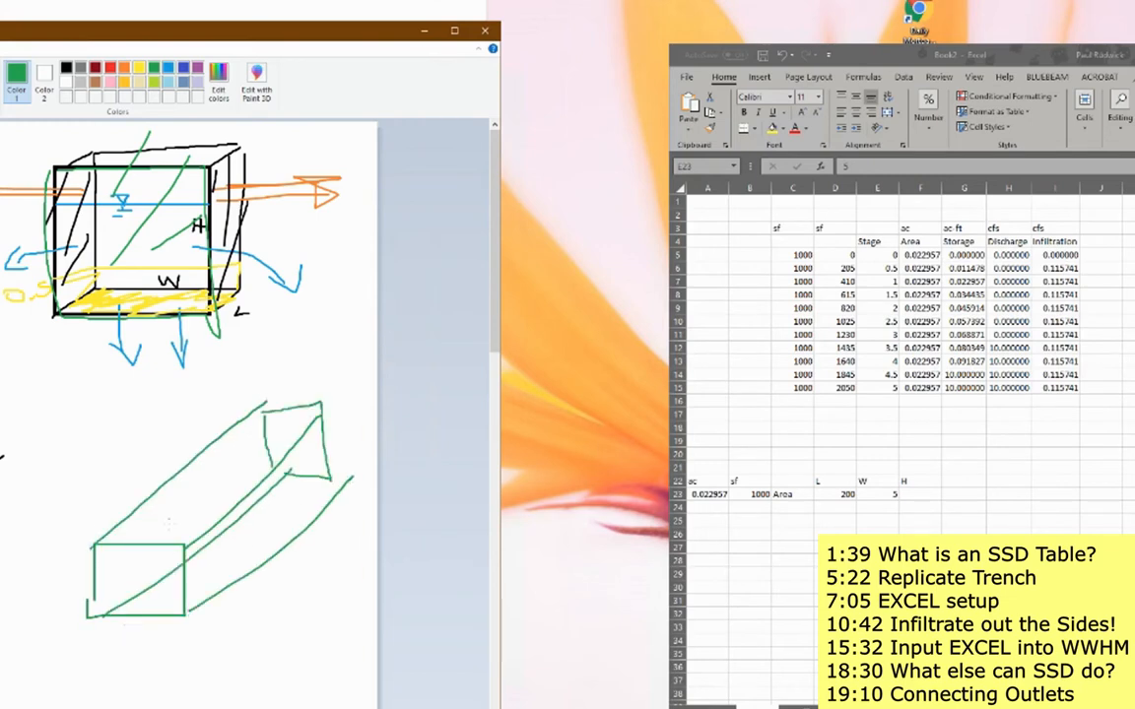
Return to Excel and undo the last fill of the sidewall area formula in column D.
{"action": "mouse_move", "coordinate": [834, 495]}
{"action": "left_mouse_down"}
{"action": "mouse_move", "coordinate": [895, 492]}
{"action": "mouse_move", "coordinate": [866, 500]}
{"action": "left_mouse_up"}
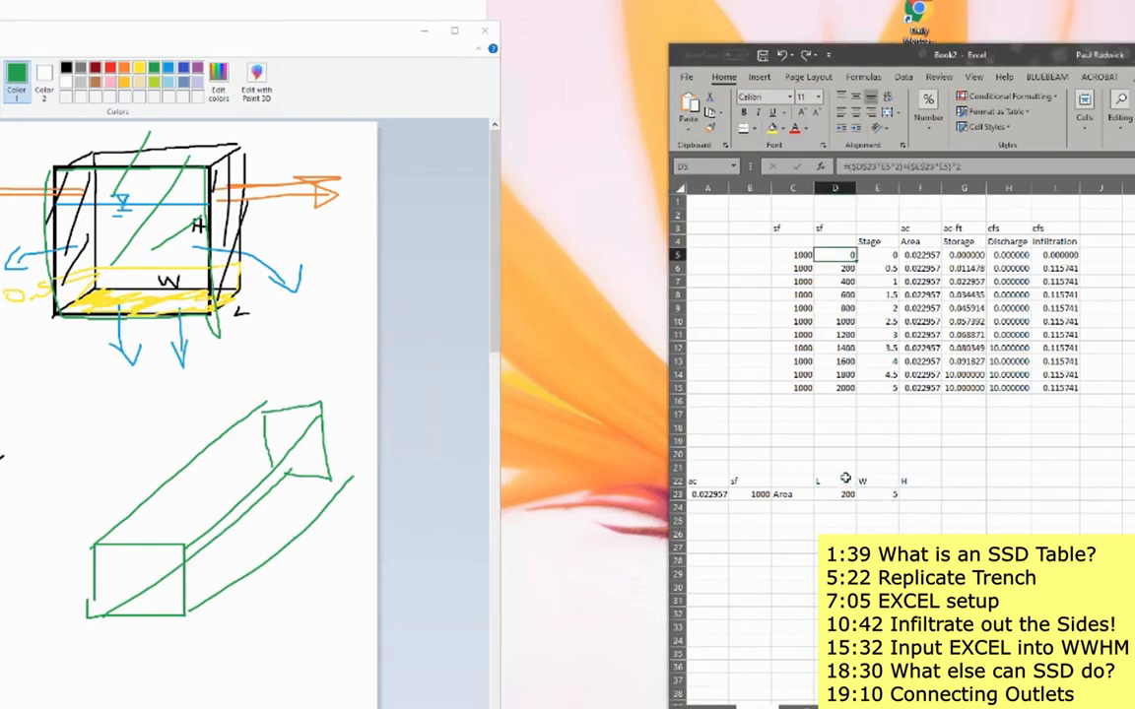
{"action": "left_click", "coordinate": [834, 455]}
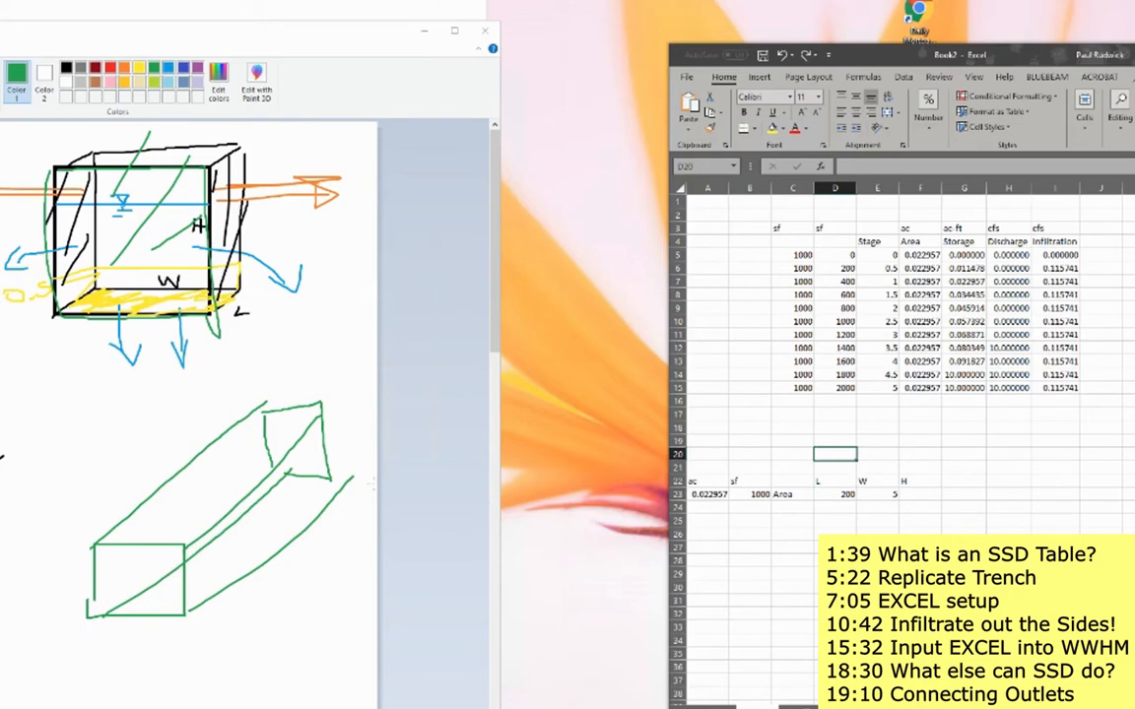
{"action": "left_click", "coordinate": [904, 479]}
{"action": "type", "text": "H"}
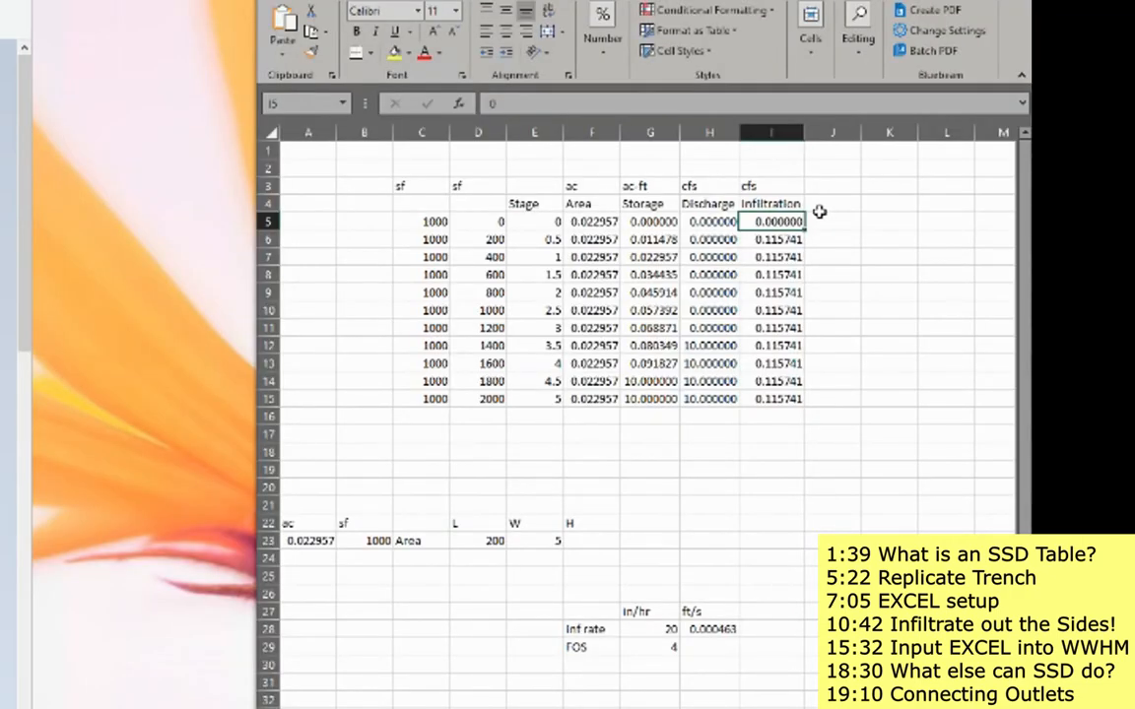
{"action": "double_click", "coordinate": [781, 221]}
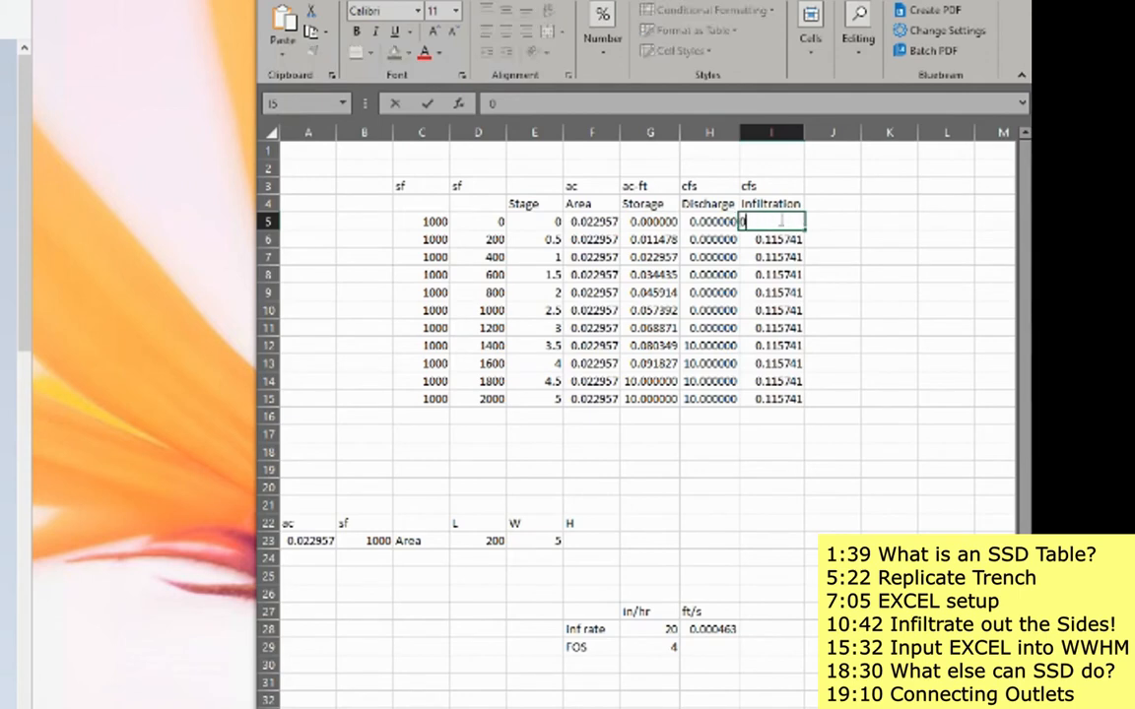
{"action": "left_click", "coordinate": [778, 240]}
{"action": "double_click", "coordinate": [778, 239]}
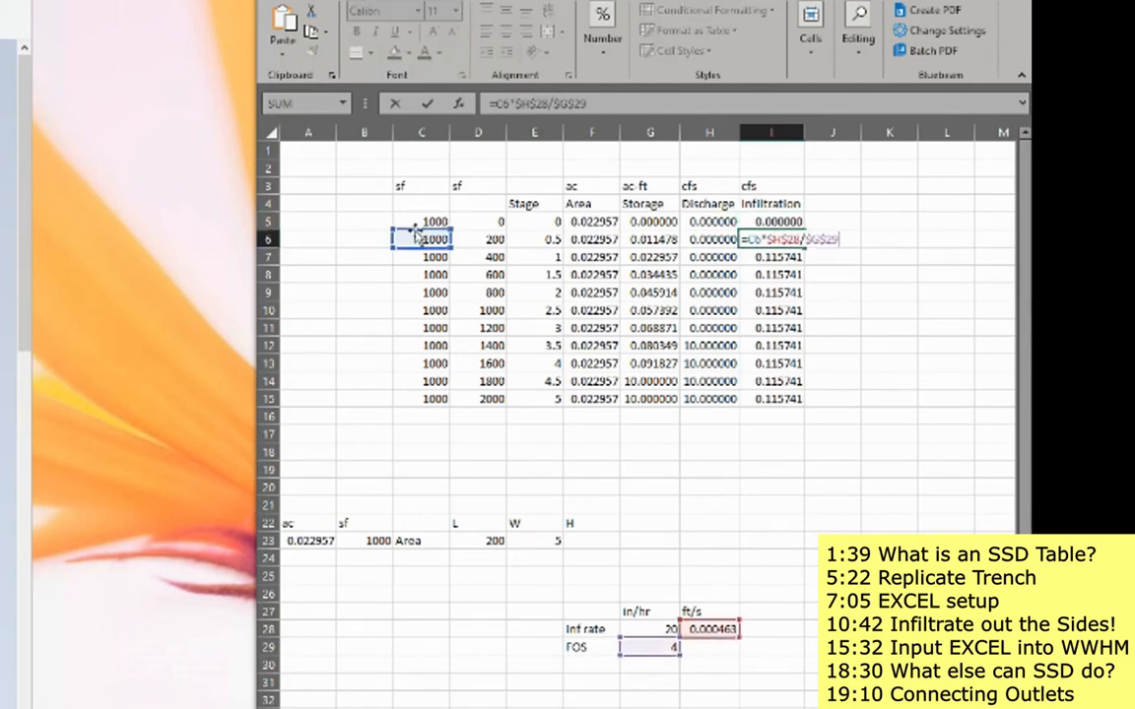
{"action": "key", "text": "Escape"}
{"action": "left_click", "coordinate": [477, 243]}
Change the I6 infiltration formula to =(C6+D6)*$H$28/$G$29 and fill it down to I15.
{"action": "double_click", "coordinate": [773, 239]}
{"action": "type", "text": "("}
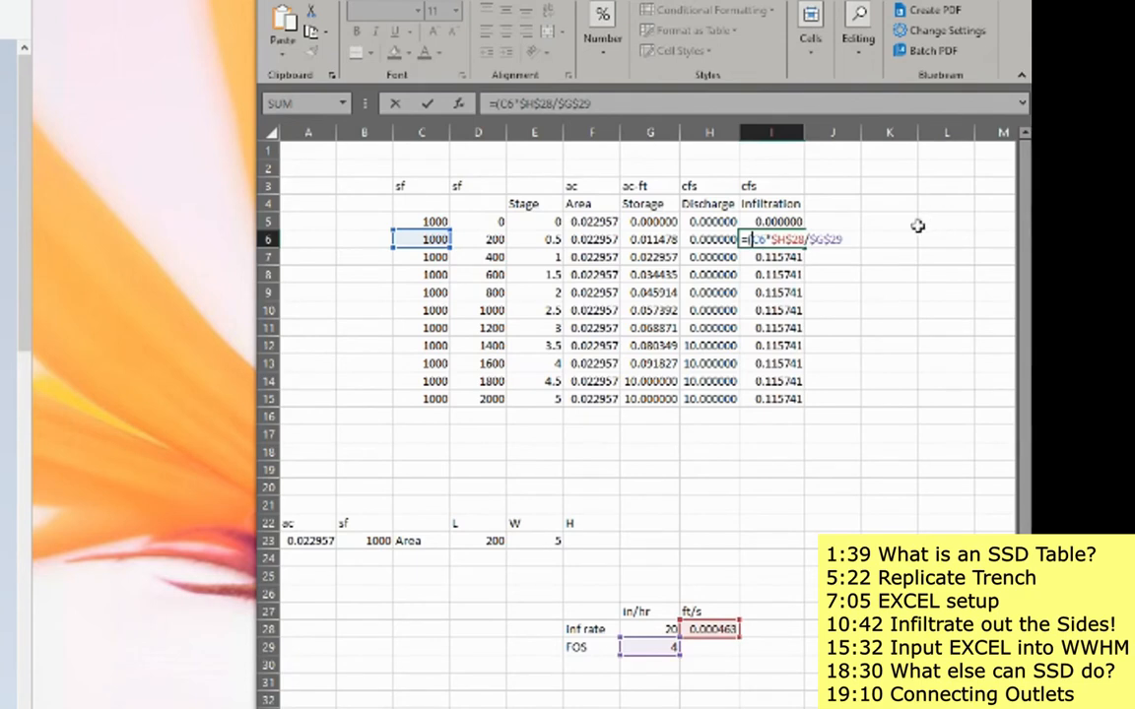
{"action": "left_click", "coordinate": [766, 240]}
{"action": "type", "text": "+"}
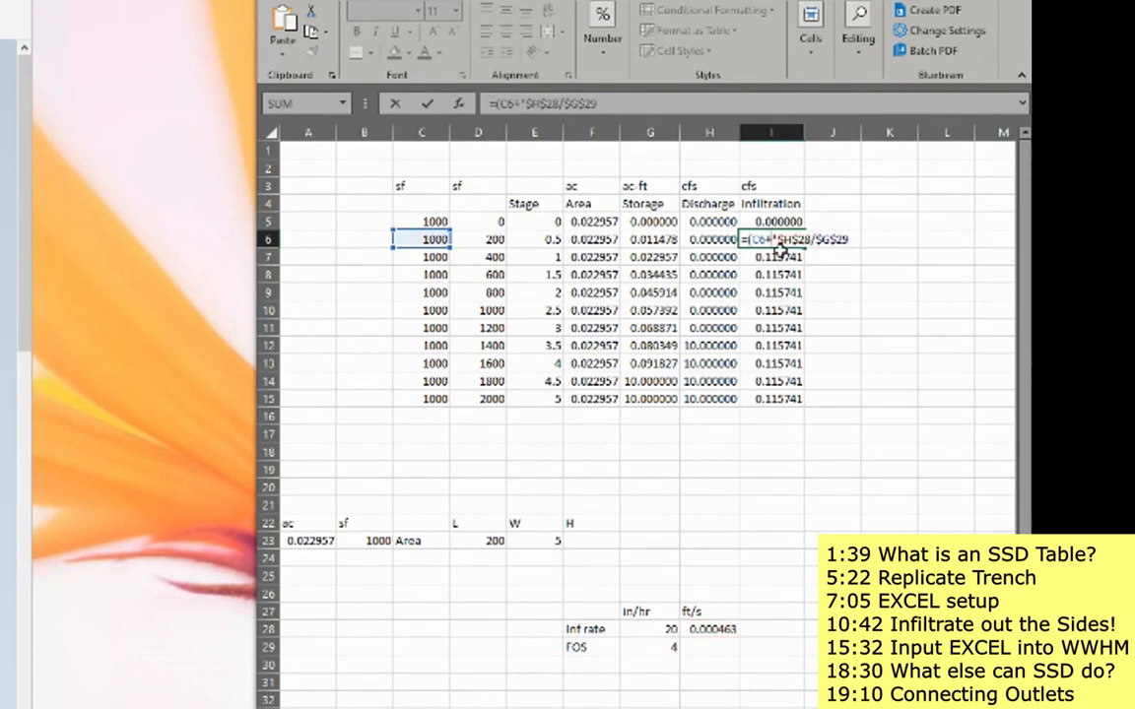
{"action": "left_click", "coordinate": [481, 239]}
{"action": "type", "text": ")"}
{"action": "key", "text": "ctrl+Return"}
{"action": "left_click_drag", "start_coordinate": [805, 247], "coordinate": [805, 405]}
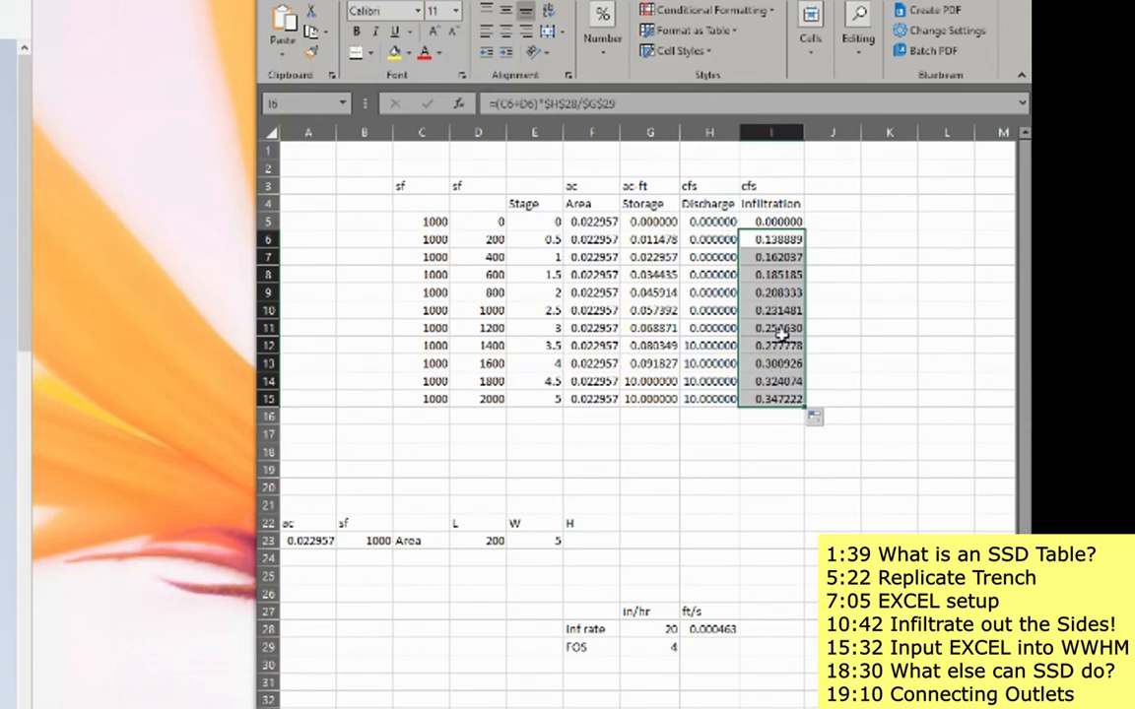
{"action": "left_click", "coordinate": [875, 292]}
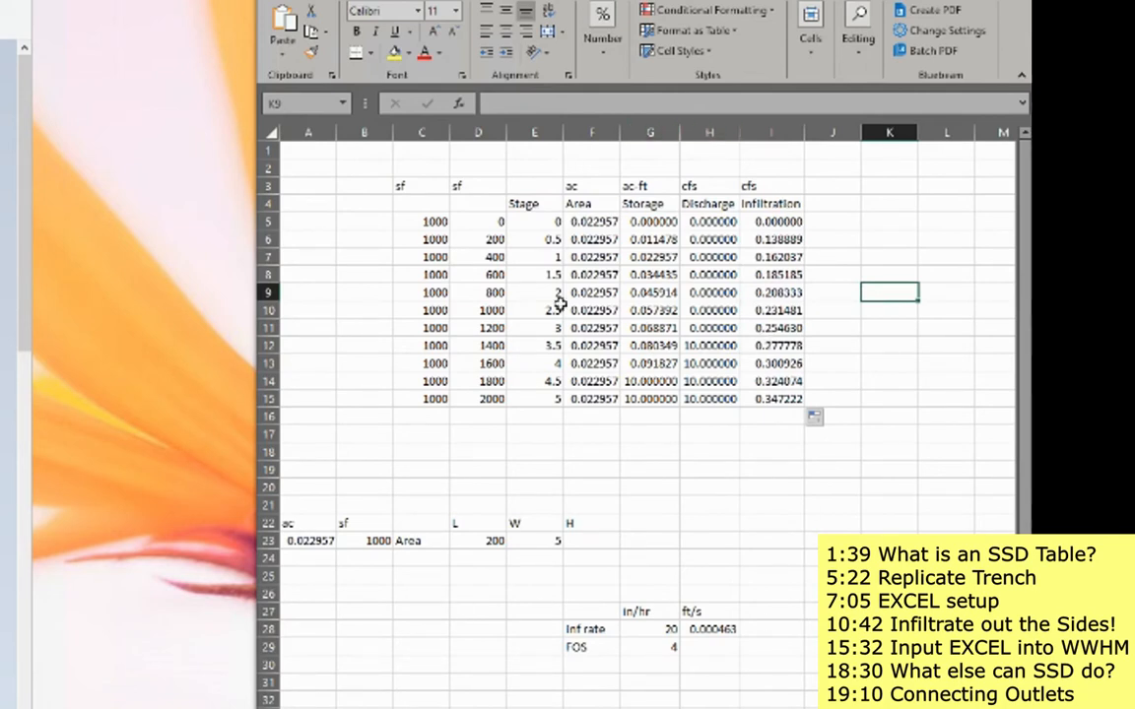
Try an infiltration rate of 40 in/hr in G28 and undo the change.
{"action": "left_click", "coordinate": [662, 628]}
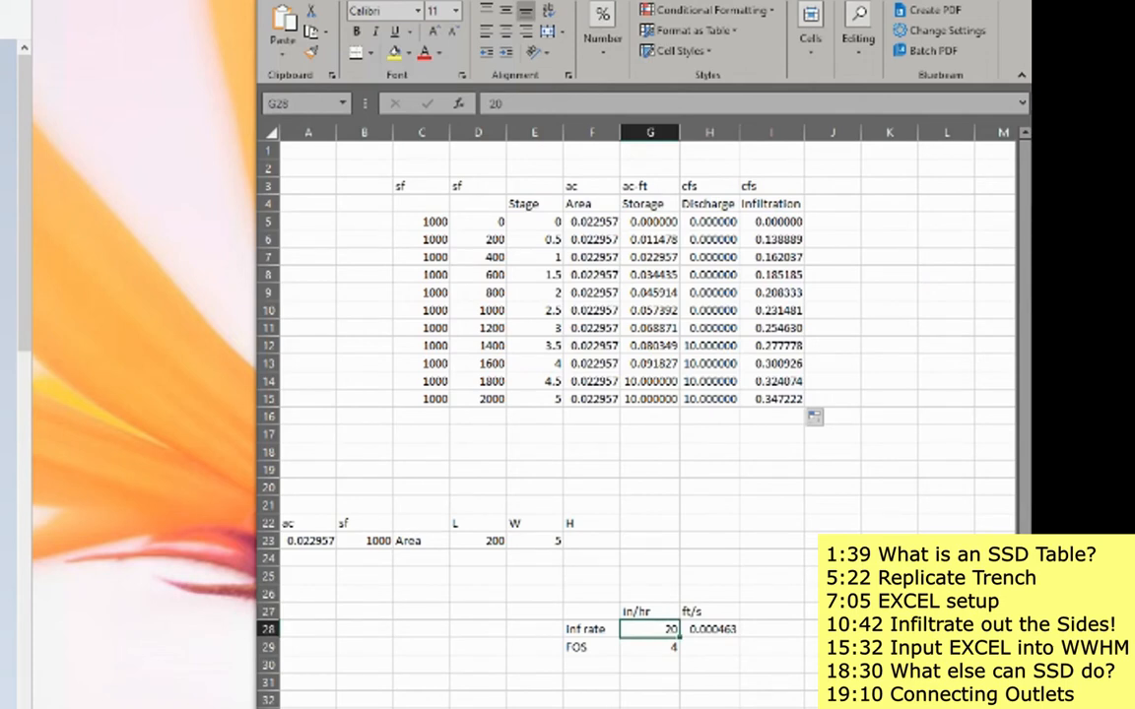
{"action": "type", "text": "4"}
{"action": "key", "text": "Return"}
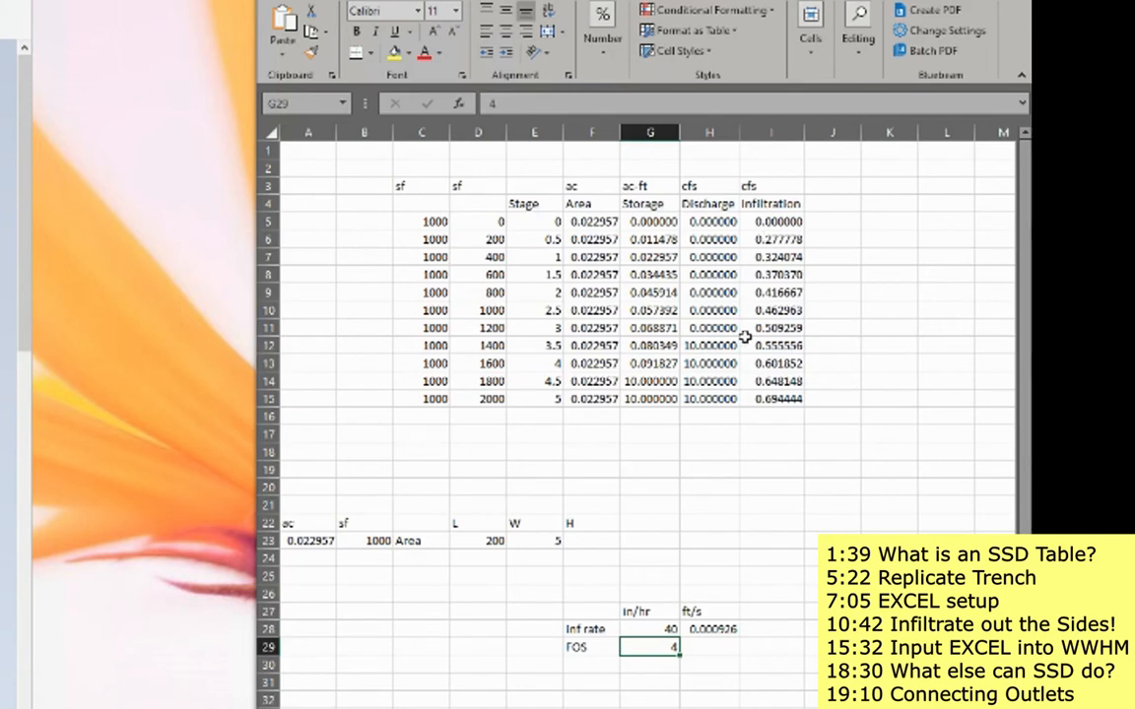
{"action": "key", "text": "ctrl+z"}
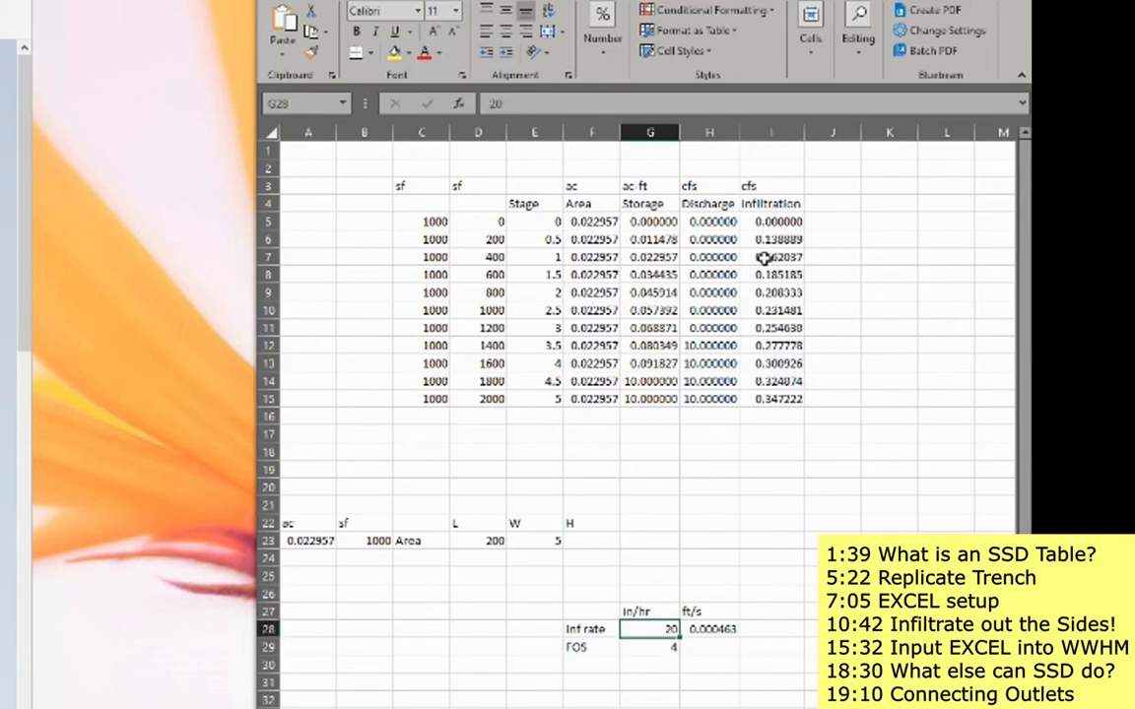
Try a trench length of 500 in D23 and undo the change.
{"action": "left_click", "coordinate": [481, 540]}
{"action": "type", "text": "500"}
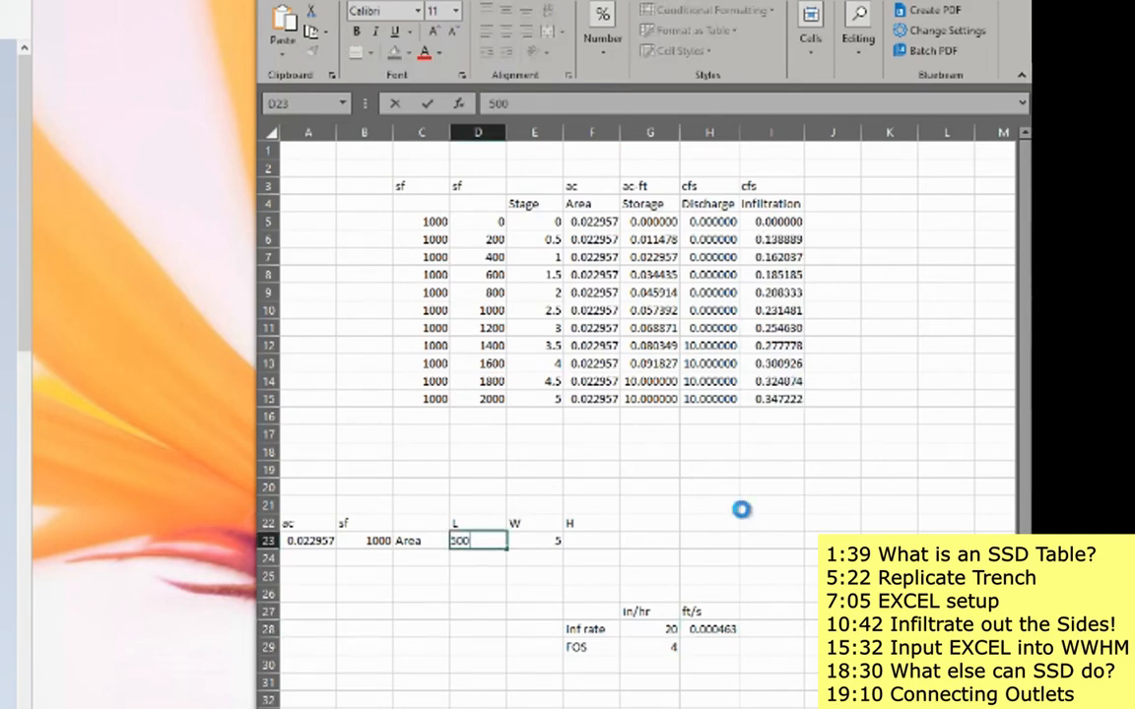
{"action": "key", "text": "Return"}
{"action": "key", "text": "ctrl+z"}
Try a trench width of 8 in E23 and undo the change.
{"action": "key", "text": "Right"}
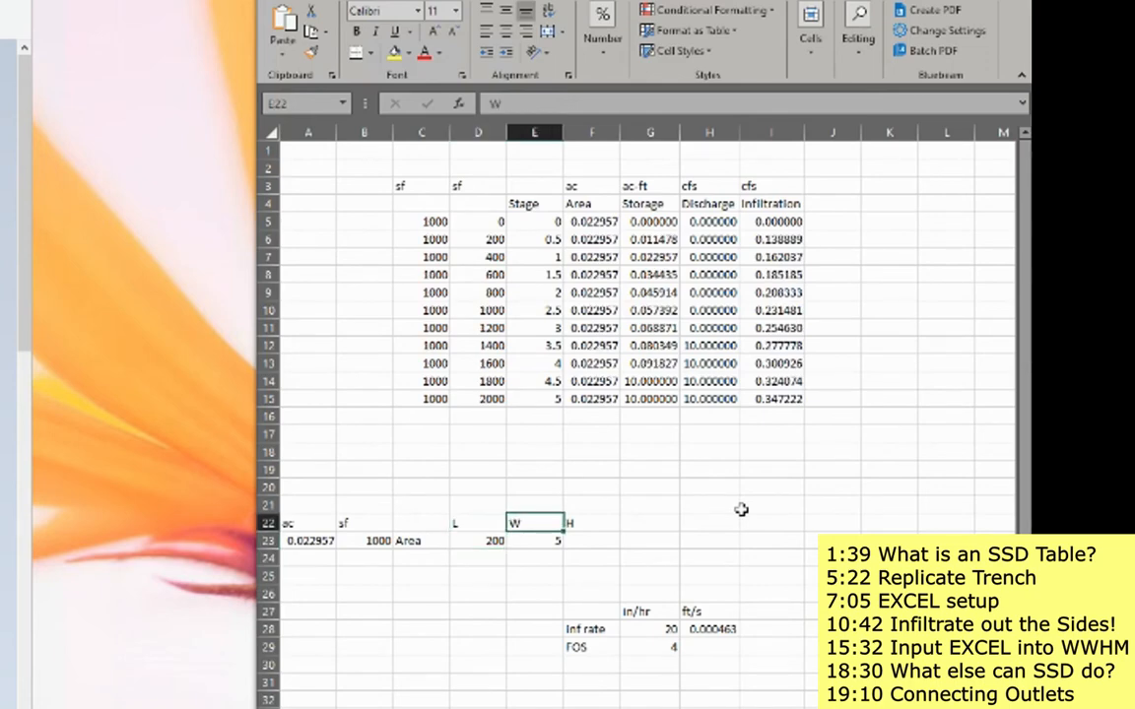
{"action": "type", "text": "8"}
{"action": "key", "text": "Return"}
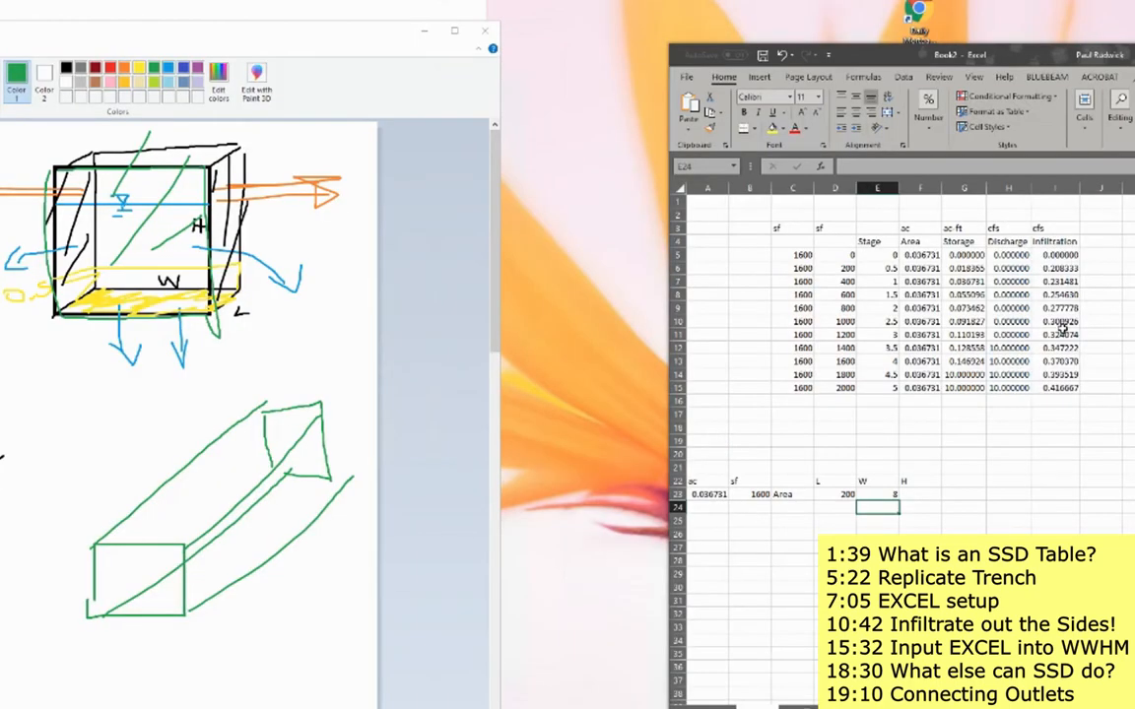
{"action": "key", "text": "ctrl+z"}
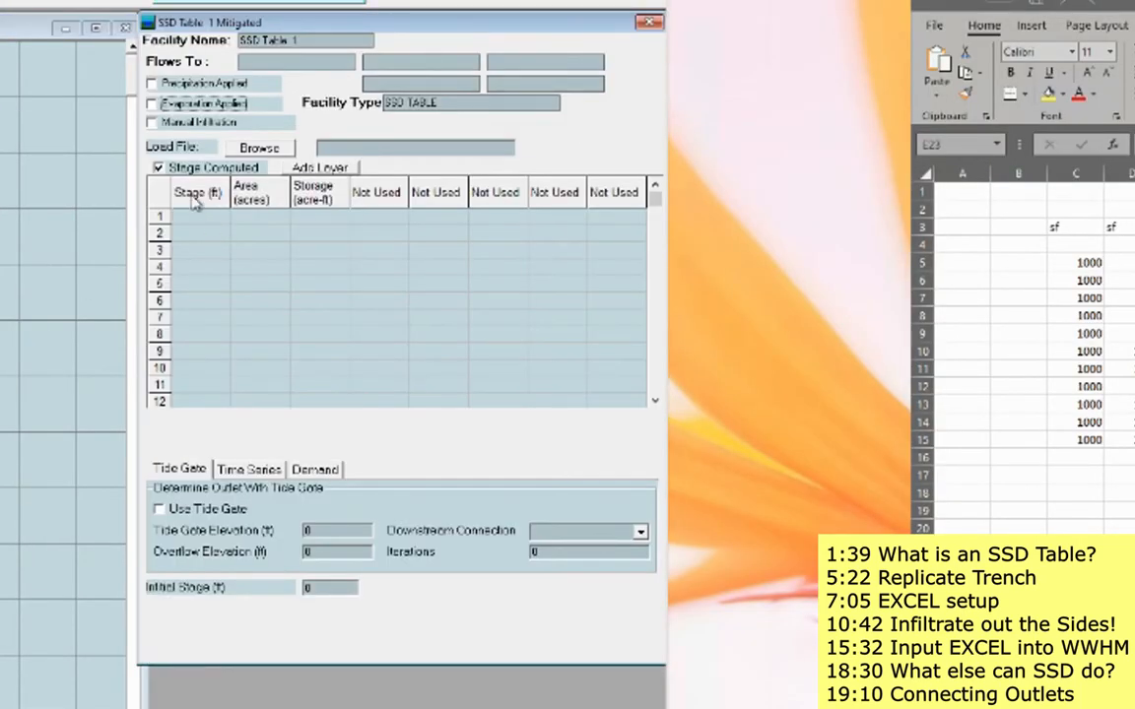
In WWHM, turn off Stage Computed and turn on Manual Infiltration for SSD Table 1.
{"action": "left_click", "coordinate": [161, 169]}
{"action": "left_click", "coordinate": [158, 169]}
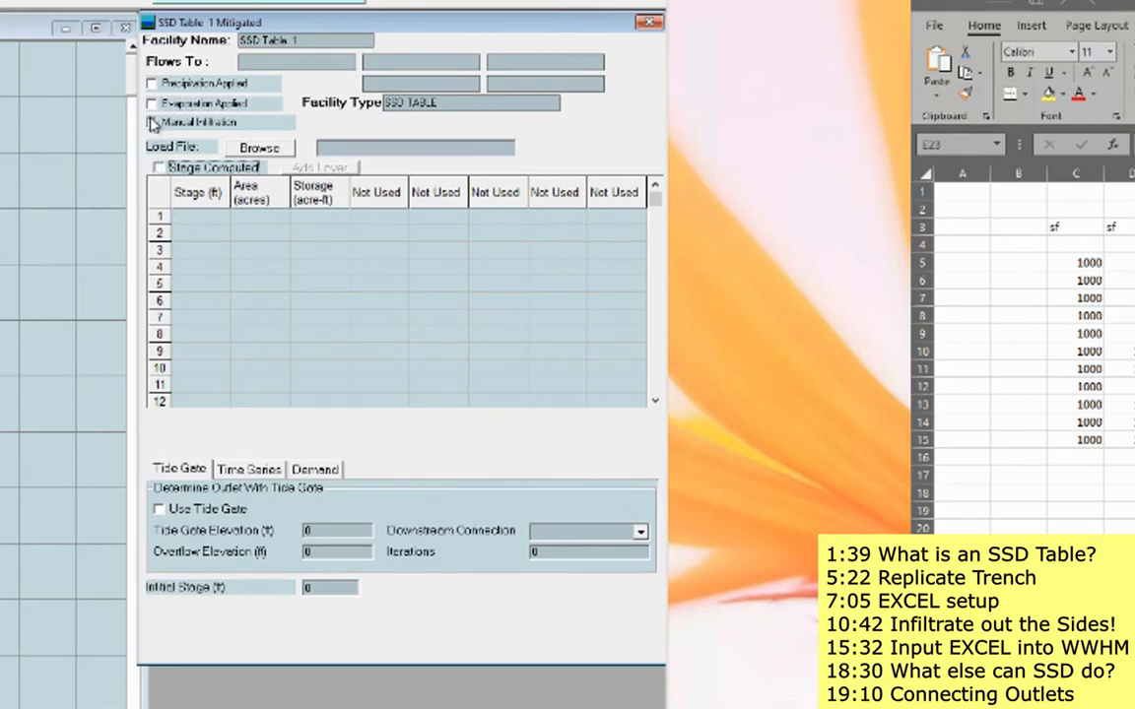
{"action": "left_click", "coordinate": [153, 124]}
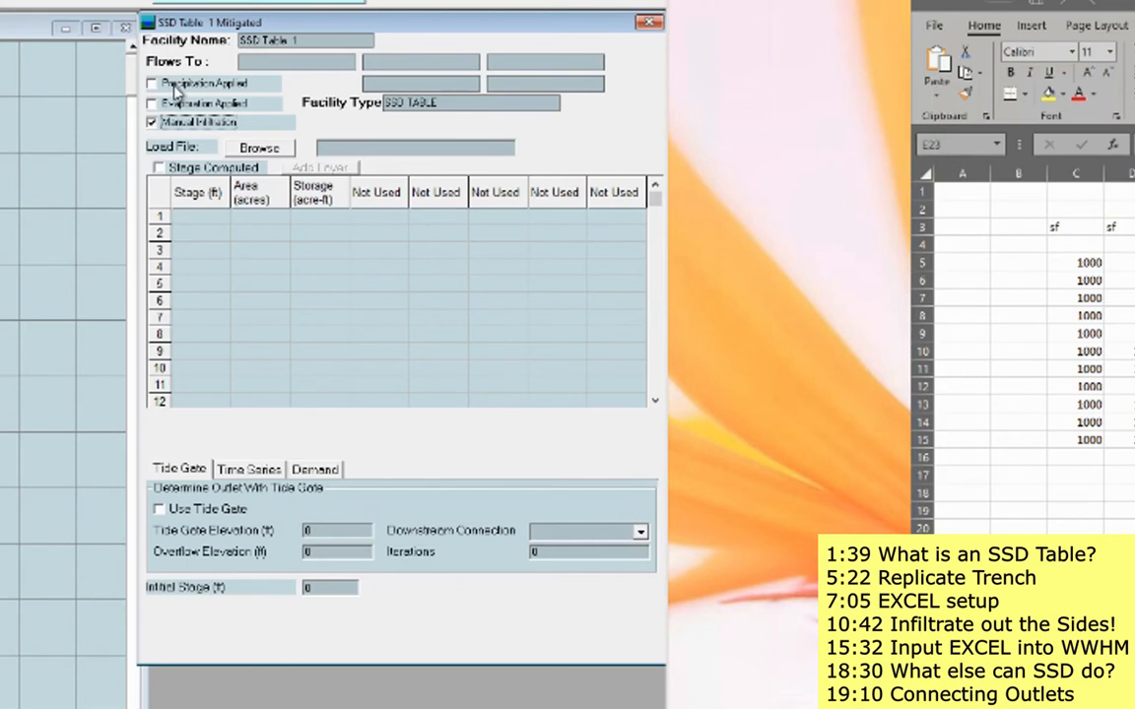
Assign the Manual type to the SSD table's fourth column and Infilt (cfs) to its fifth column.
{"action": "left_click", "coordinate": [377, 218]}
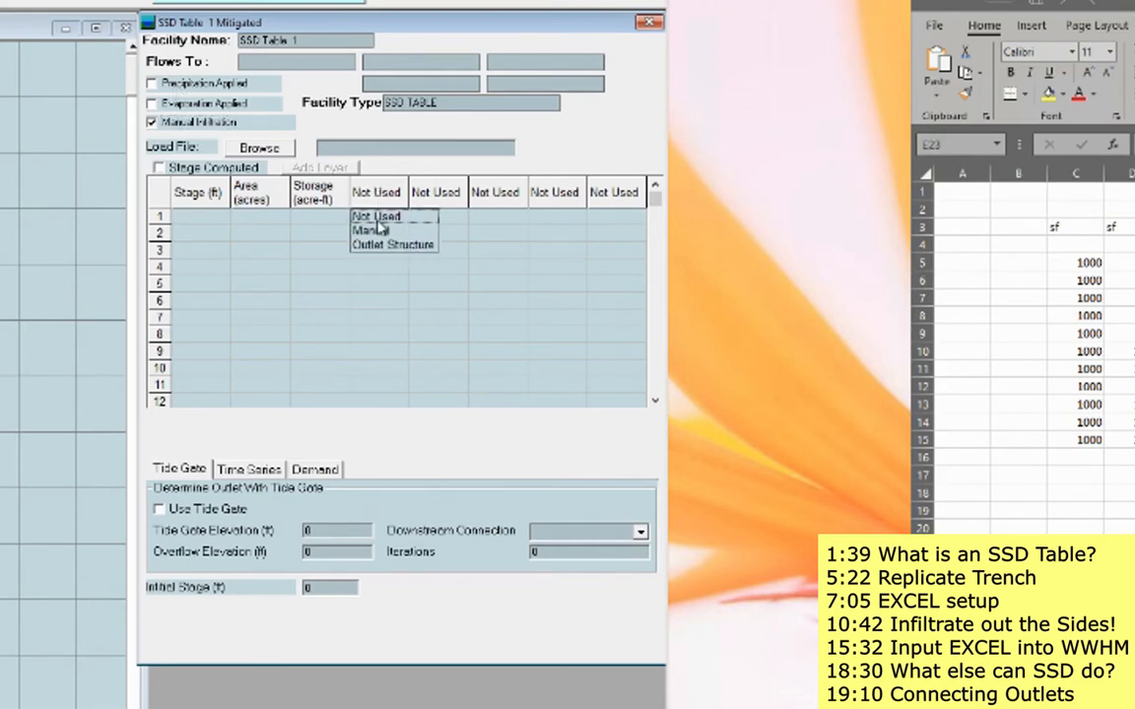
{"action": "left_click", "coordinate": [373, 230]}
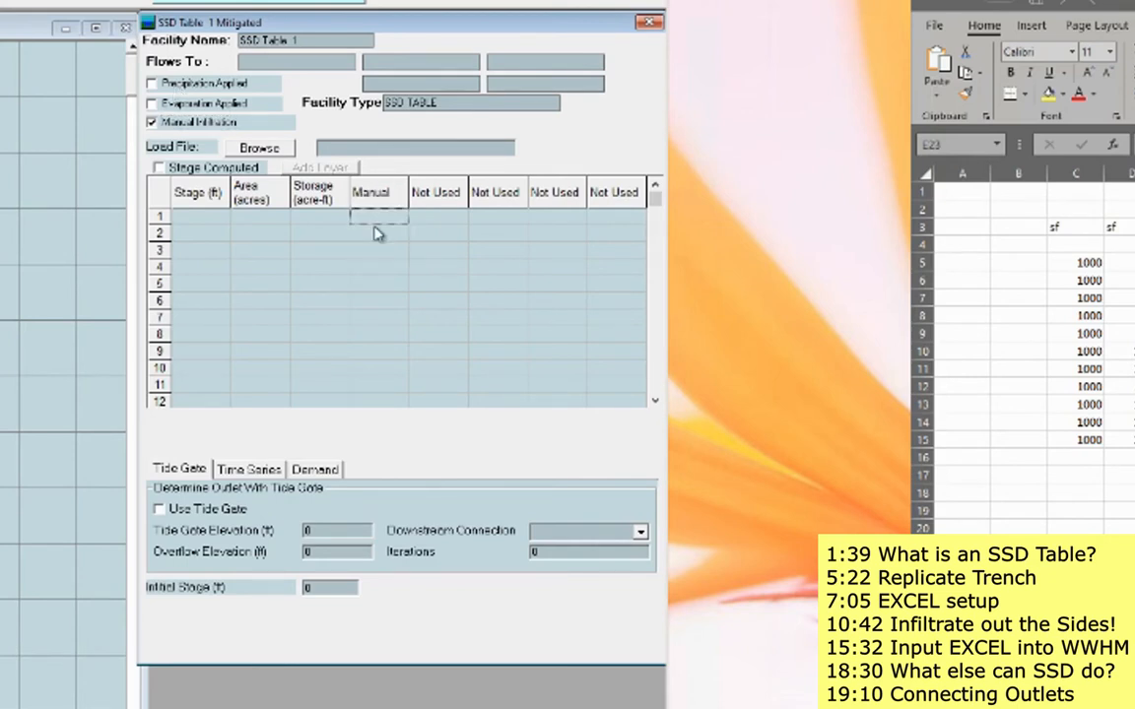
{"action": "left_click", "coordinate": [457, 216]}
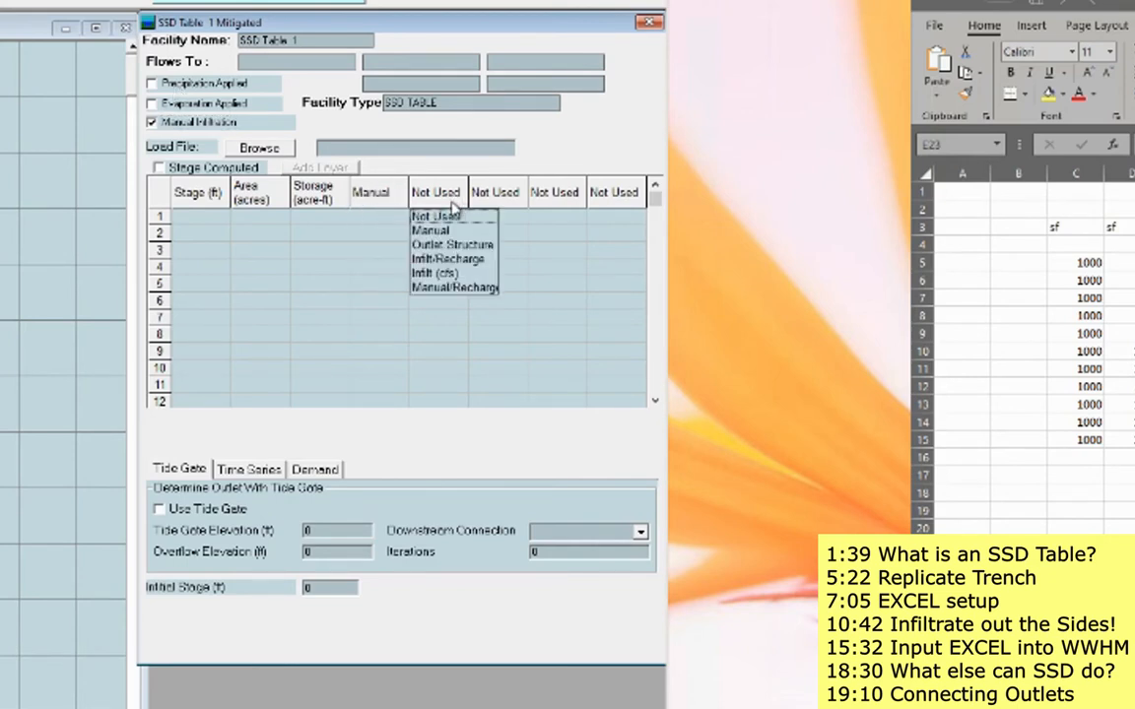
{"action": "left_click", "coordinate": [449, 274]}
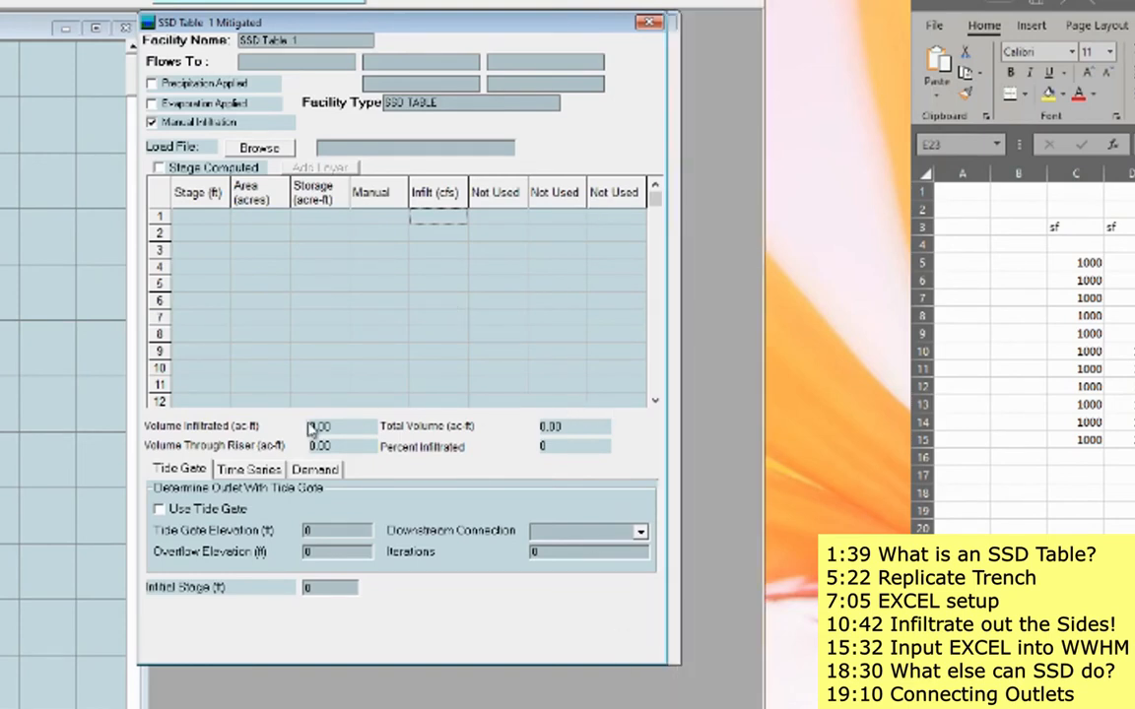
Switch the SSD table's fifth column to Manual and back to Infilt (cfs).
{"action": "left_click", "coordinate": [434, 195]}
{"action": "left_click", "coordinate": [433, 230]}
{"action": "left_click", "coordinate": [434, 199]}
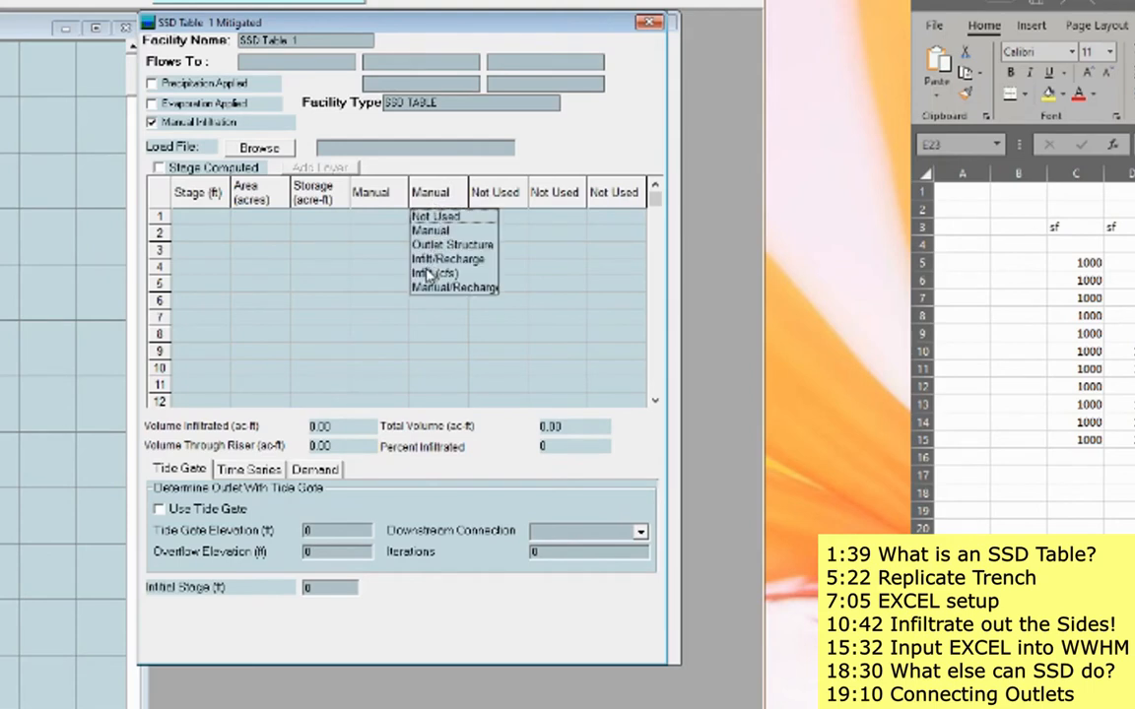
{"action": "left_click", "coordinate": [433, 273]}
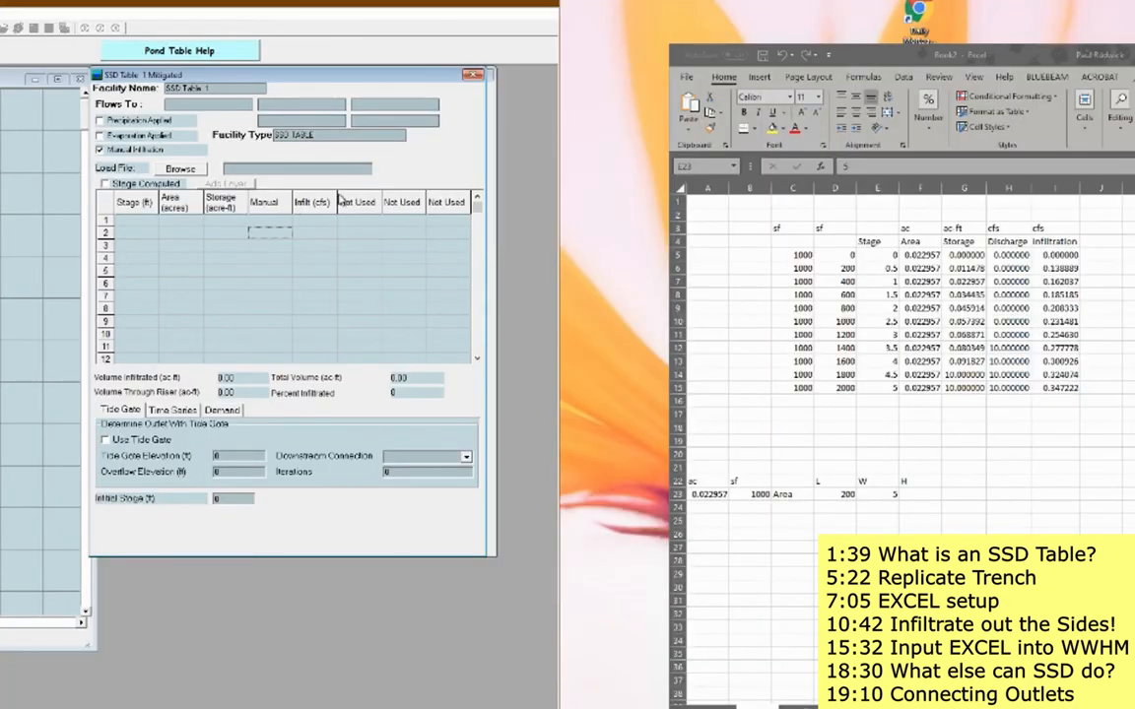
Browse for a table file to load, choose the Comma Delimited file type, and dismiss the file dialog.
{"action": "left_click", "coordinate": [183, 168]}
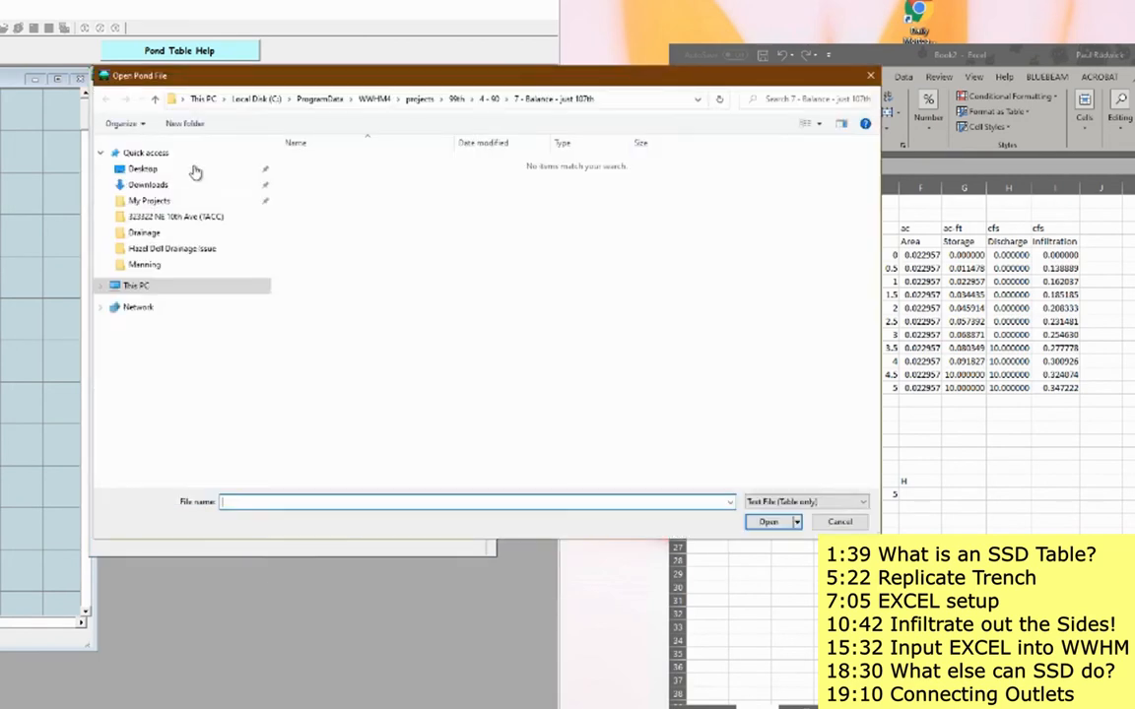
{"action": "left_click", "coordinate": [823, 503]}
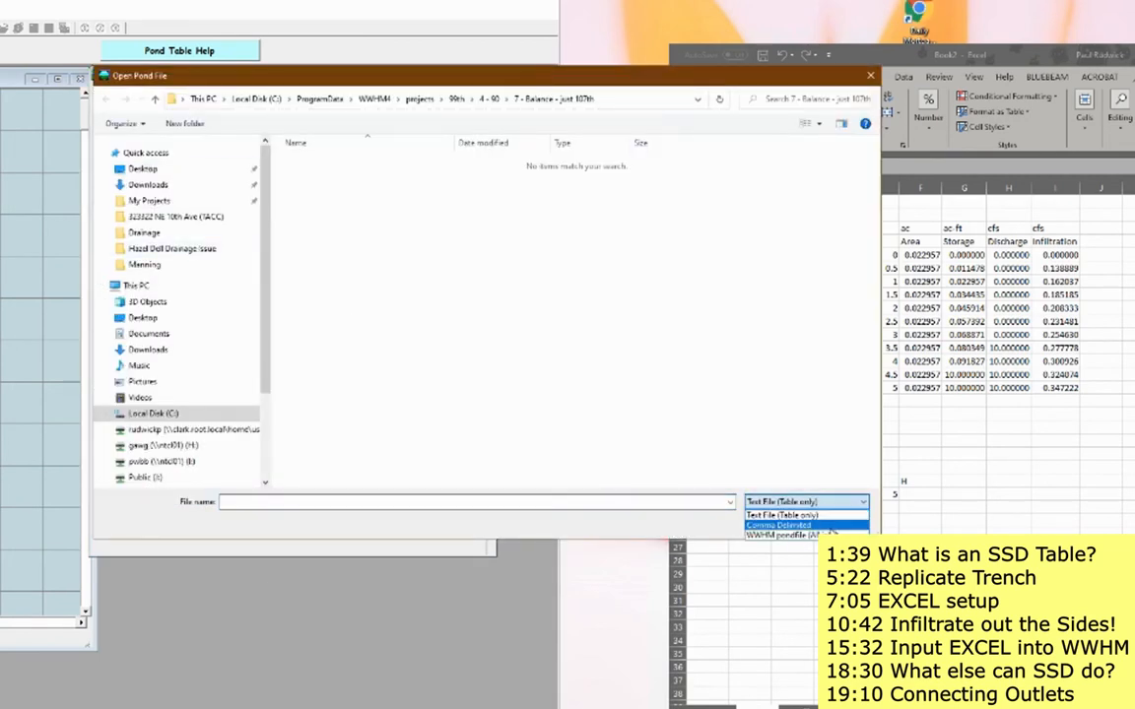
{"action": "left_click", "coordinate": [830, 527]}
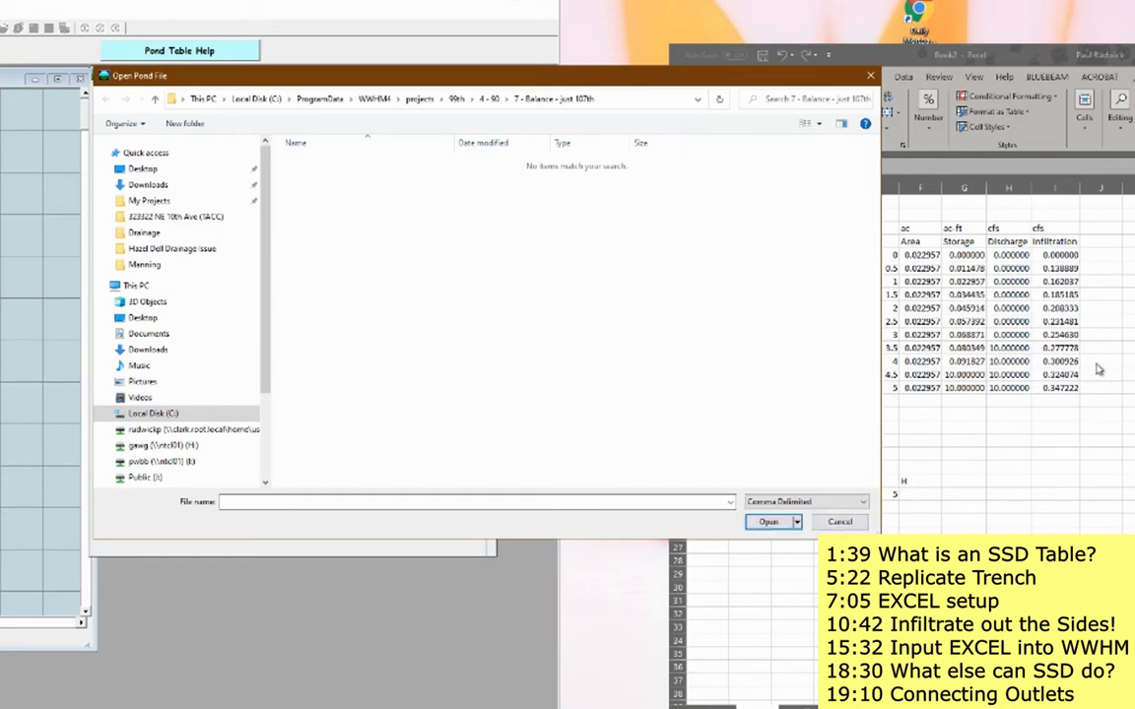
{"action": "left_click", "coordinate": [870, 77]}
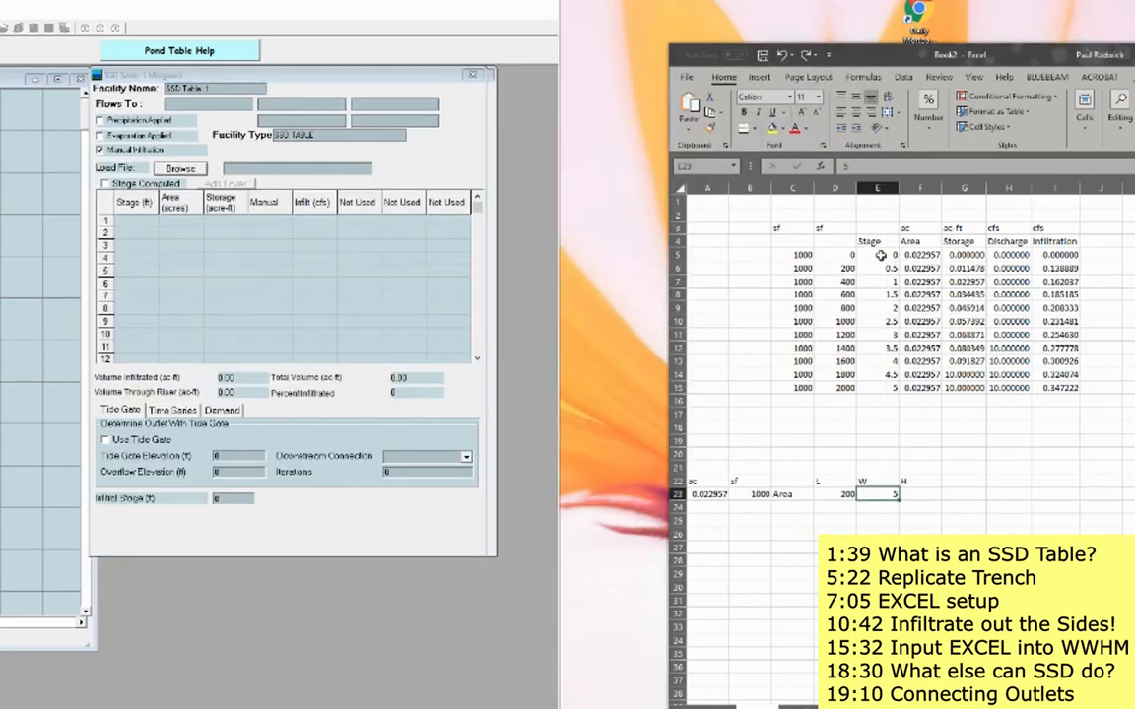
In Excel, move the bottom and sidewall area columns from C:D to B:C.
{"action": "left_click_drag", "start_coordinate": [788, 228], "coordinate": [736, 230]}
{"action": "left_click", "coordinate": [842, 390]}
{"action": "left_click", "coordinate": [921, 214]}
Copy the table values in E5:I15 and paste them into WWHM's SSD Table 1 from the first stage row.
{"action": "left_click_drag", "start_coordinate": [872, 255], "coordinate": [1077, 388]}
{"action": "key", "text": "ctrl+c"}
{"action": "left_click", "coordinate": [319, 261]}
{"action": "left_click", "coordinate": [150, 223]}
{"action": "key", "text": "ctrl+v"}
{"action": "left_click_drag", "start_coordinate": [149, 221], "coordinate": [380, 252]}
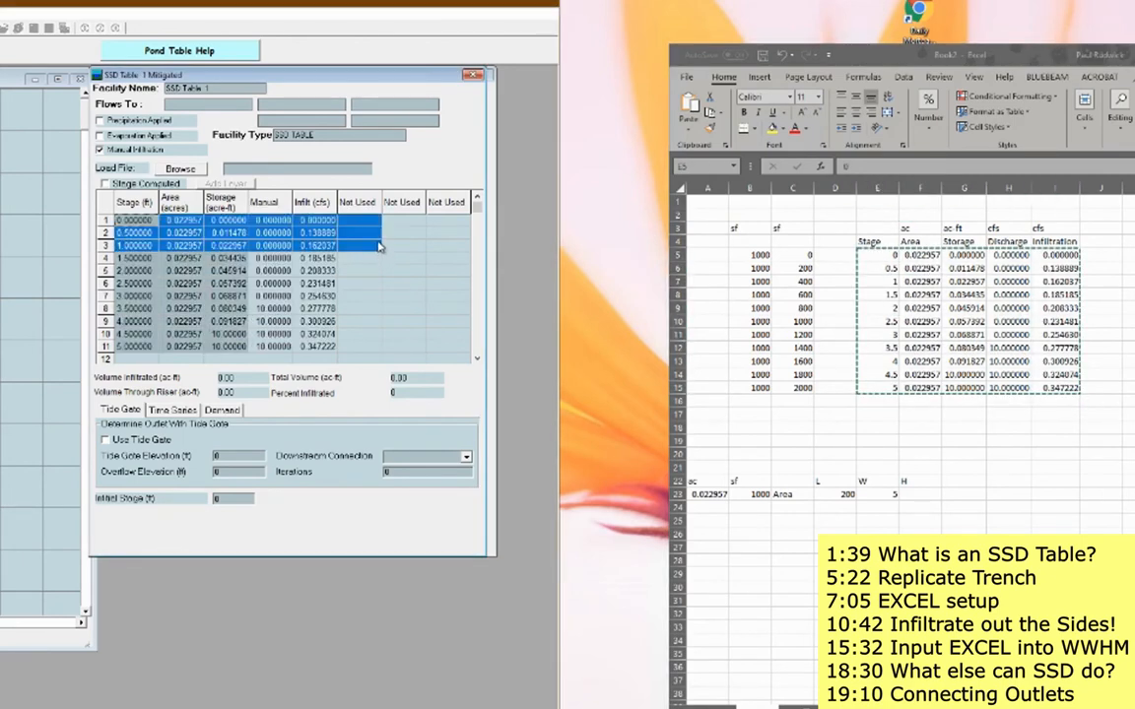
{"action": "left_click", "coordinate": [347, 285]}
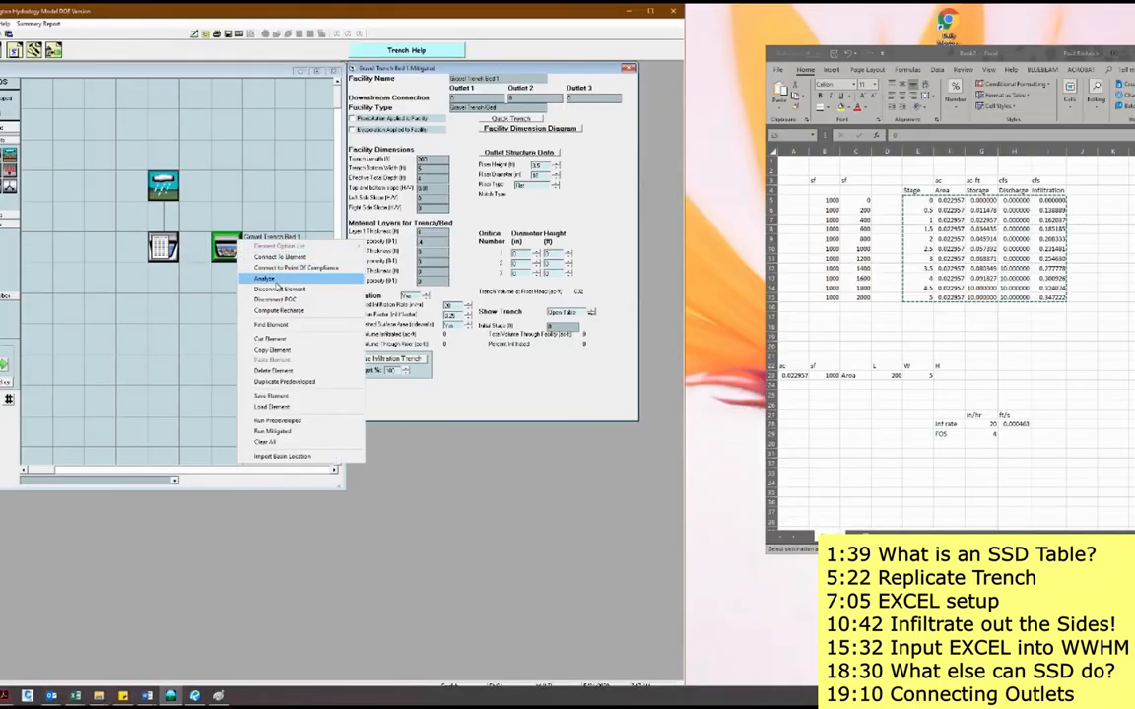
Delete the Gravel Trench Bed 1 element and open SSD Table 1 to show its mitigated run results.
{"action": "left_click", "coordinate": [278, 371]}
{"action": "left_click", "coordinate": [163, 185]}
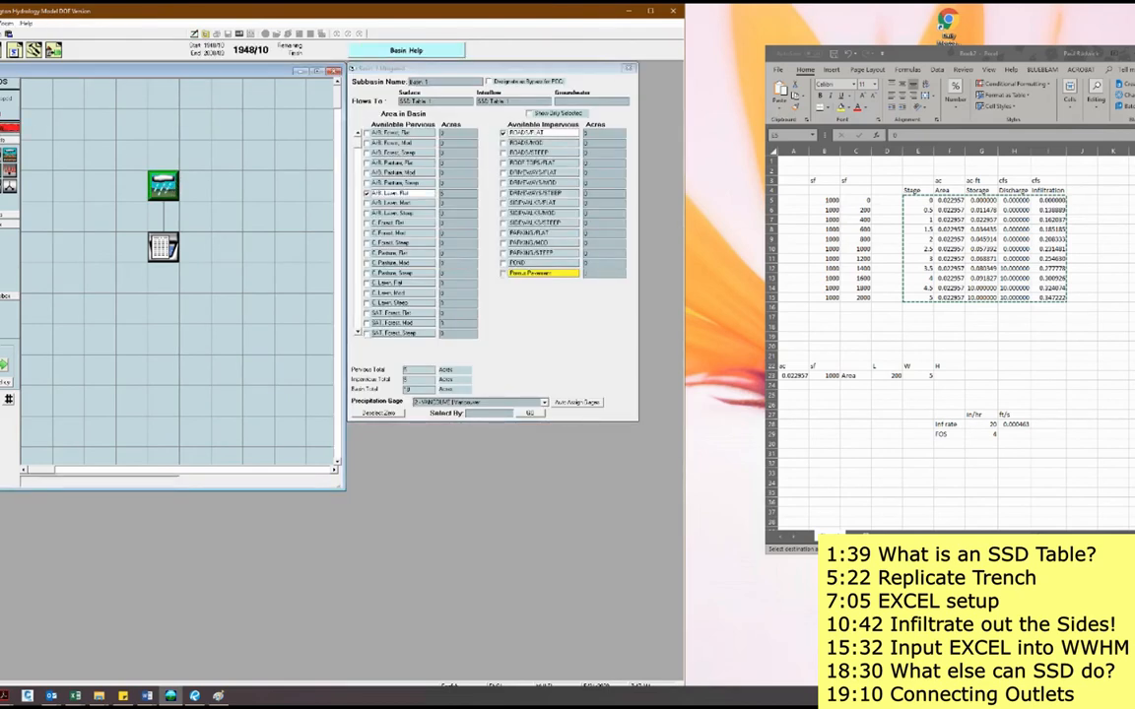
{"action": "left_click", "coordinate": [163, 246]}
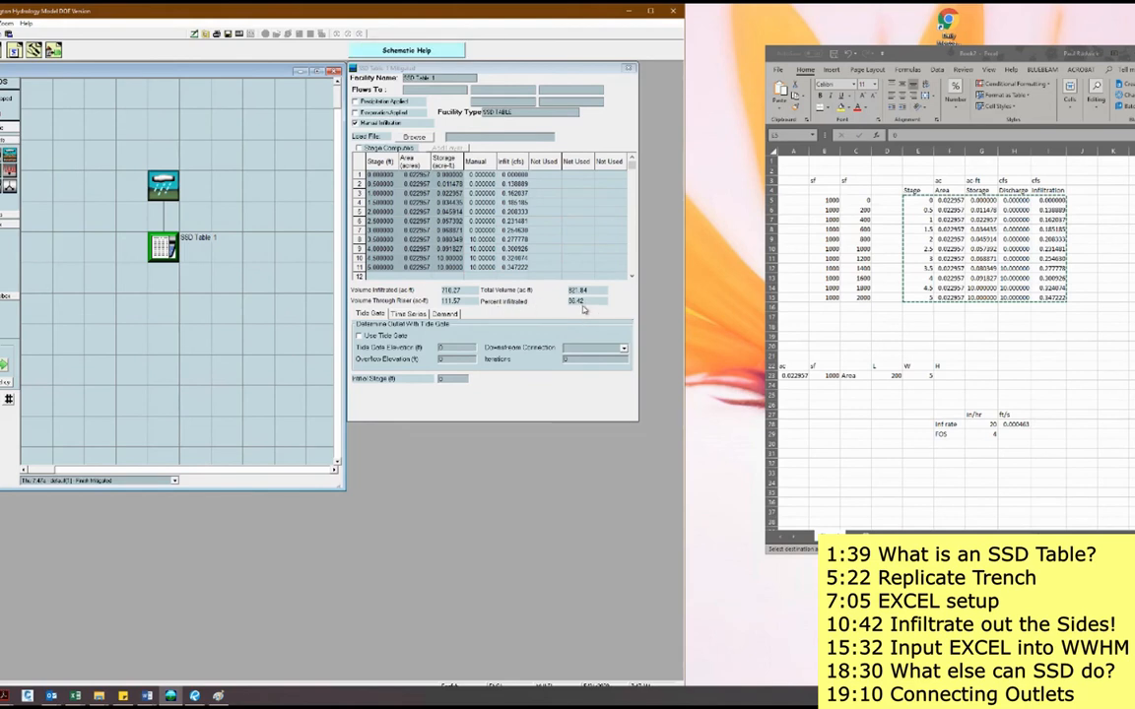
In Excel, set the trench length in D23 to 100.
{"action": "left_click", "coordinate": [889, 375]}
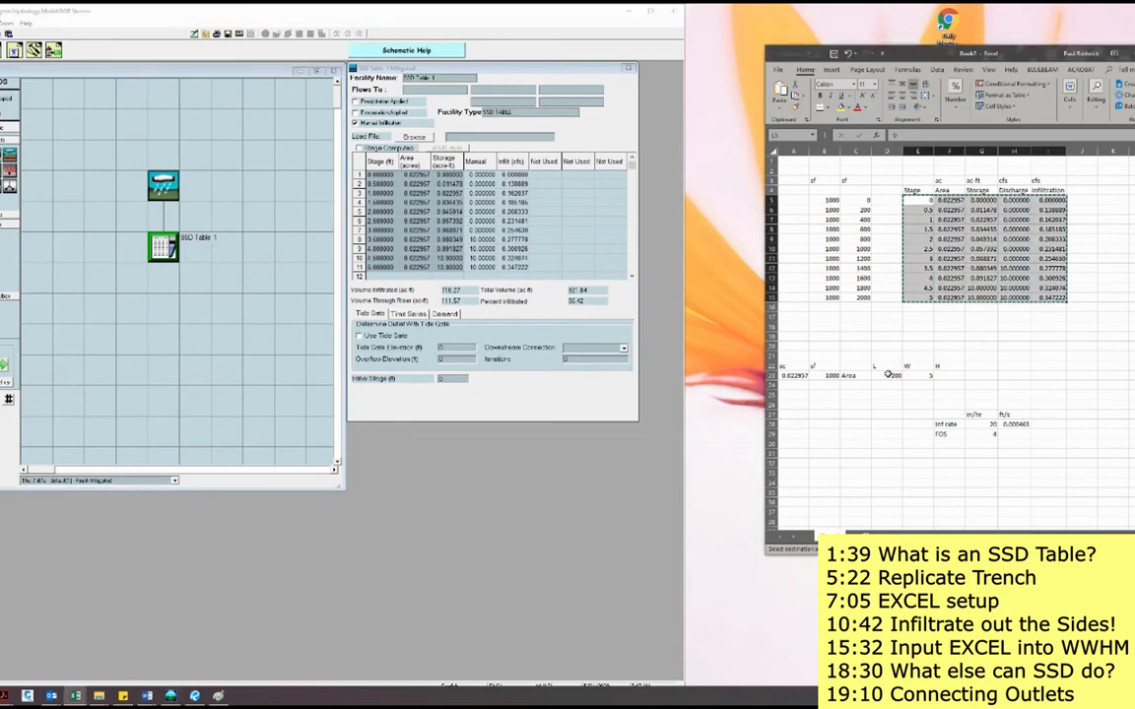
{"action": "type", "text": "20"}
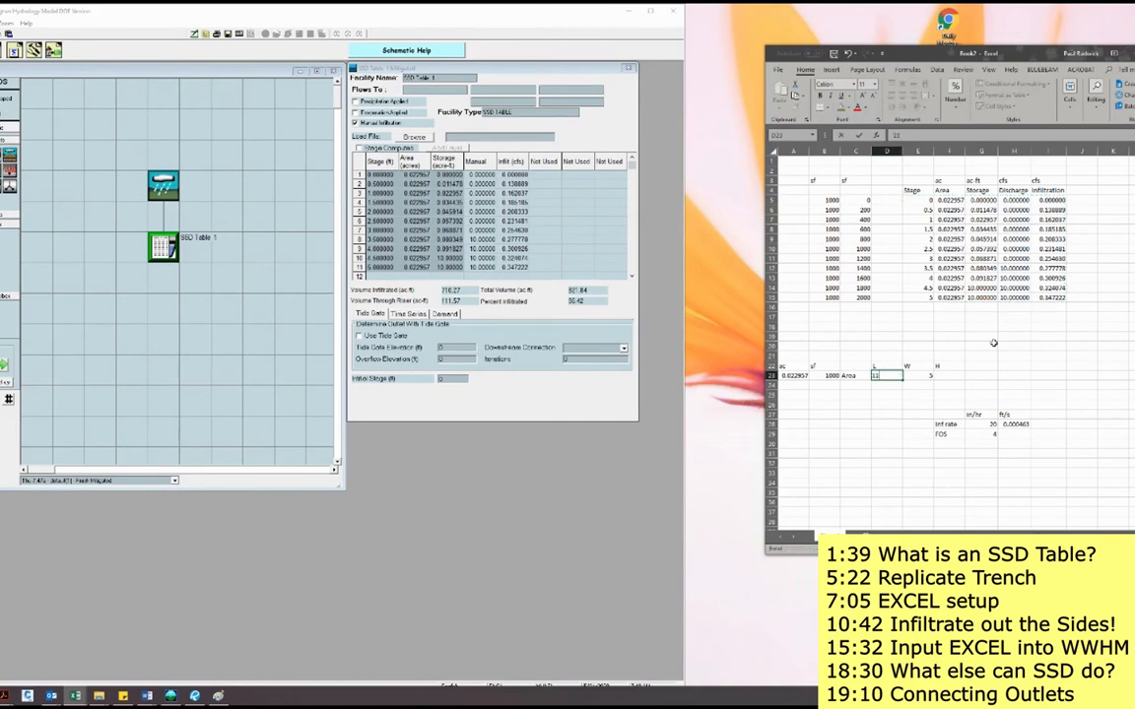
{"action": "key", "text": "Escape"}
{"action": "type", "text": "100"}
{"action": "key", "text": "Return"}
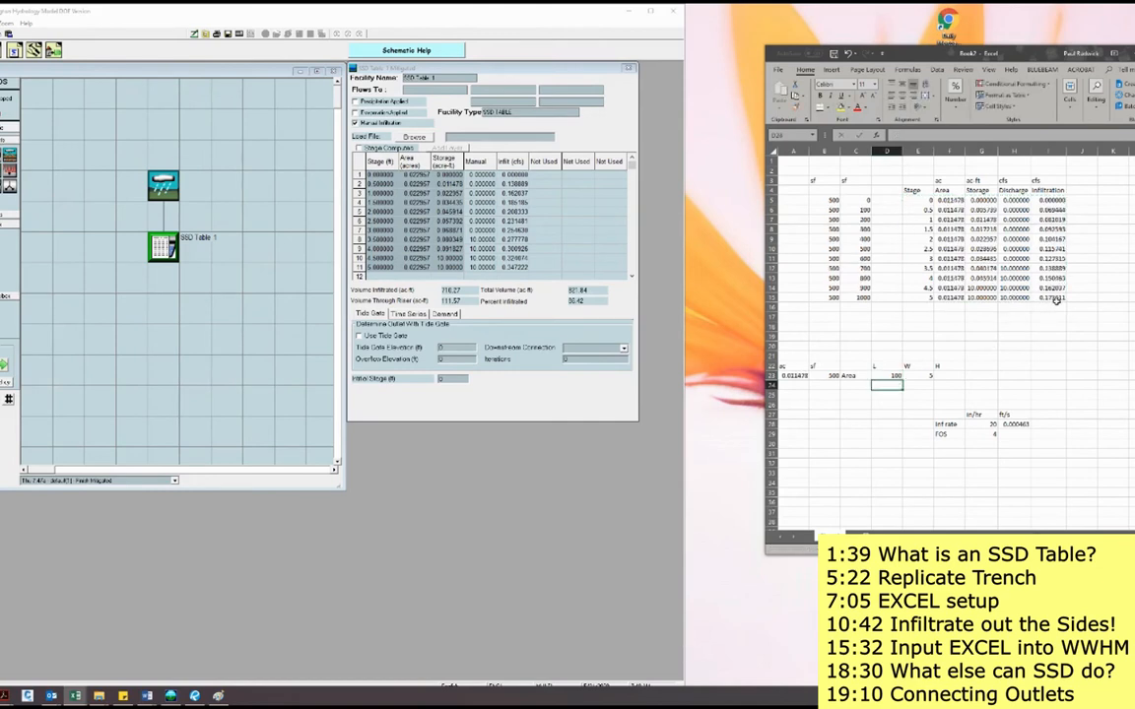
Copy the recalculated E5:I15 values and paste them over the rows of WWHM's SSD Table 1.
{"action": "left_click_drag", "start_coordinate": [1056, 300], "coordinate": [921, 198]}
{"action": "key", "text": "ctrl+c"}
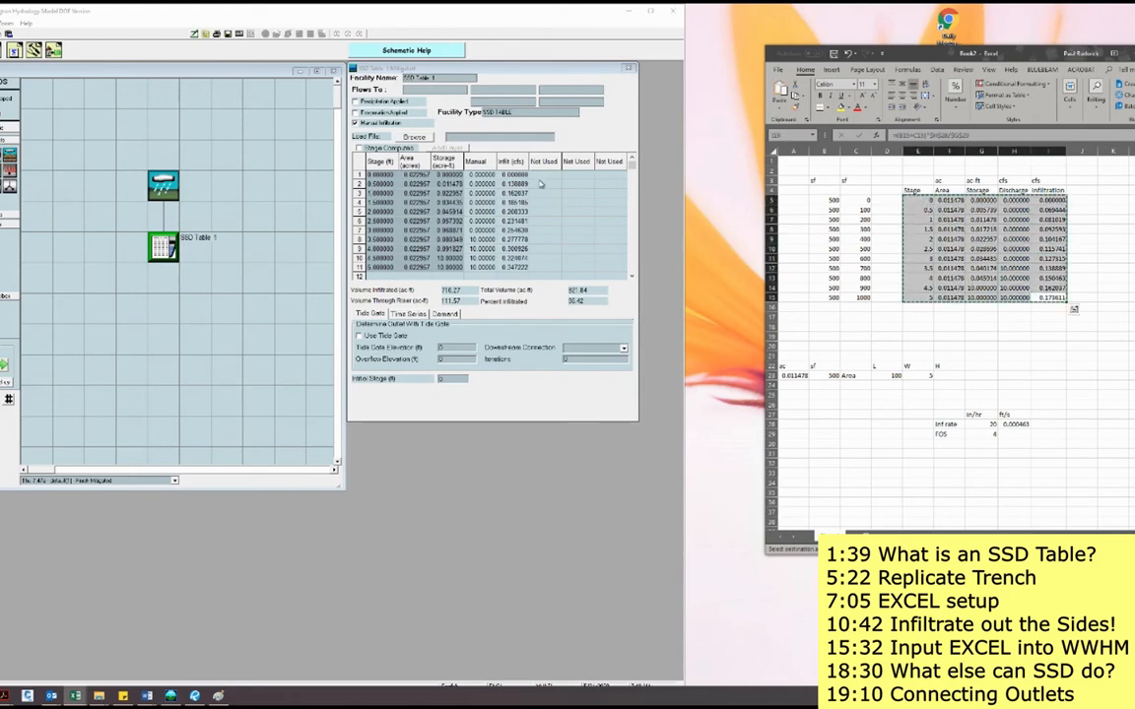
{"action": "left_click", "coordinate": [382, 174]}
{"action": "key", "text": "ctrl+v"}
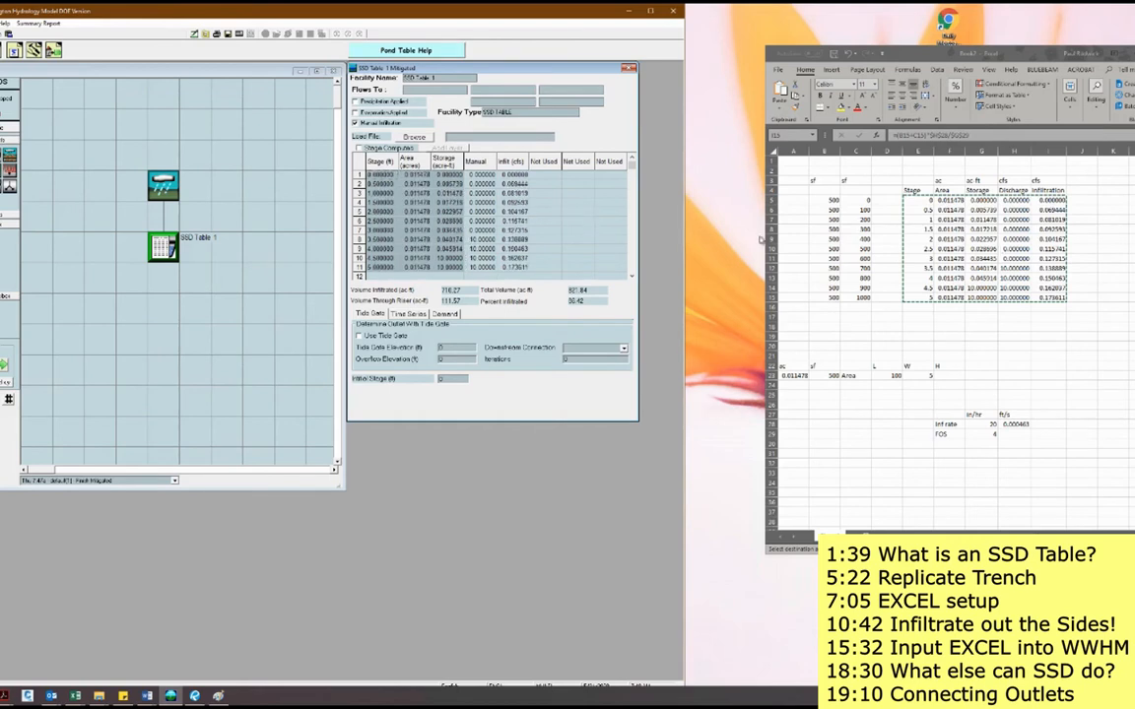
{"action": "mouse_move", "coordinate": [918, 200]}
{"action": "left_mouse_down"}
{"action": "mouse_move", "coordinate": [1034, 266]}
{"action": "mouse_move", "coordinate": [1057, 298]}
{"action": "left_mouse_up"}
{"action": "left_click", "coordinate": [170, 696]}
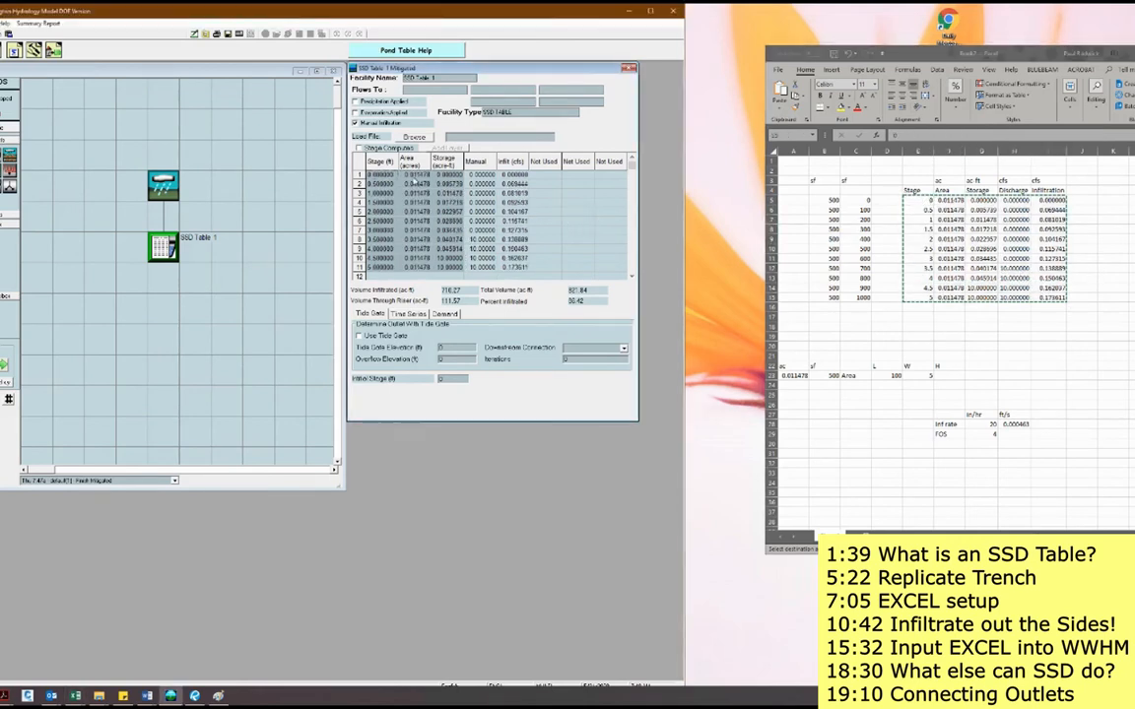
Paste the copied Excel values over SSD Table 1 from the first stage row and rerun the mitigated scenario.
{"action": "left_click", "coordinate": [376, 175]}
{"action": "key", "text": "ctrl+v"}
{"action": "left_click", "coordinate": [12, 126]}
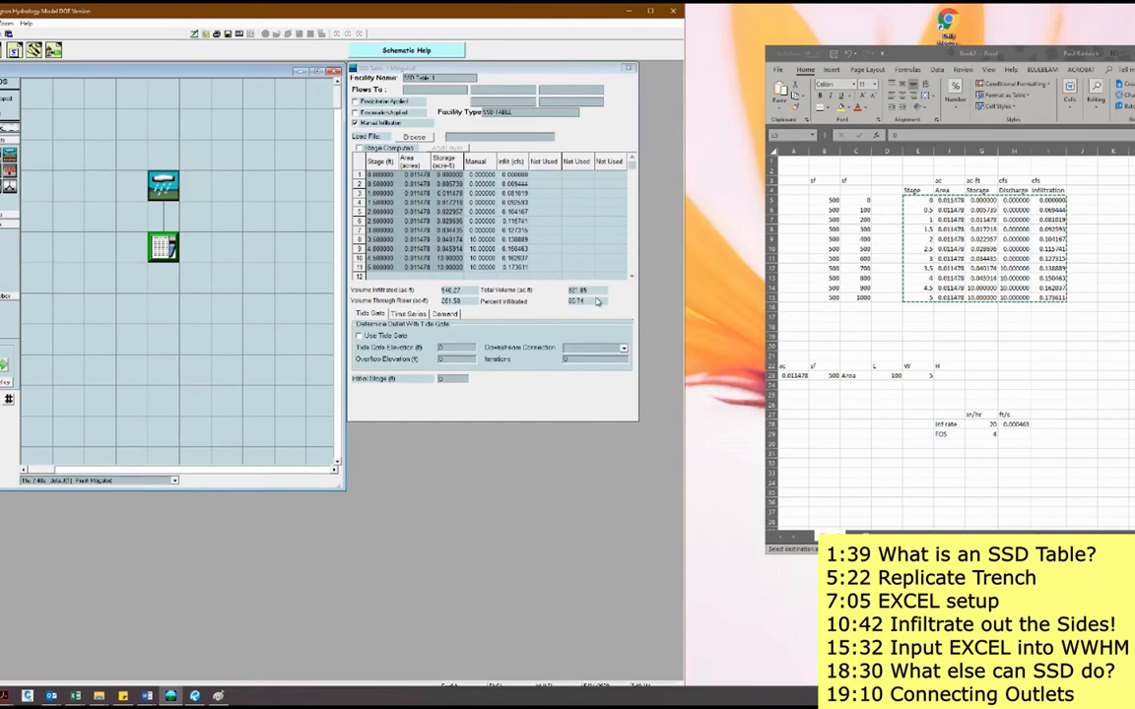
{"action": "left_click", "coordinate": [571, 264]}
In Excel, set the trench length in D23 to 1000.
{"action": "left_click", "coordinate": [993, 335]}
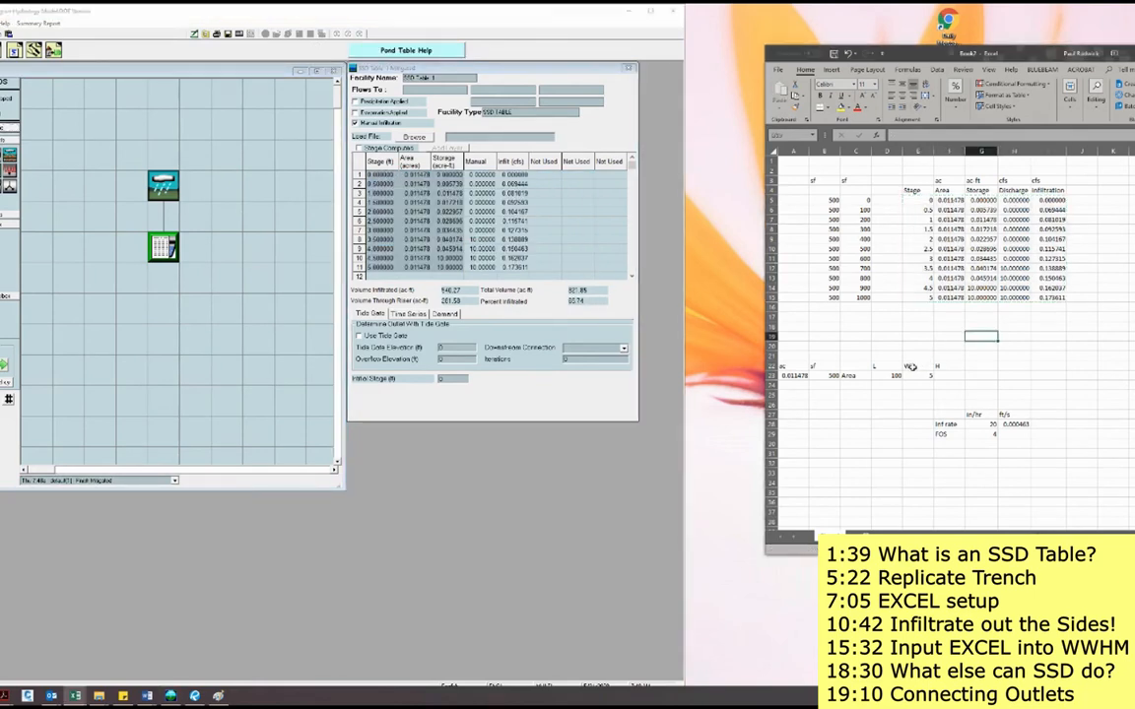
{"action": "left_click", "coordinate": [894, 375]}
{"action": "type", "text": "1000"}
{"action": "key", "text": "Return"}
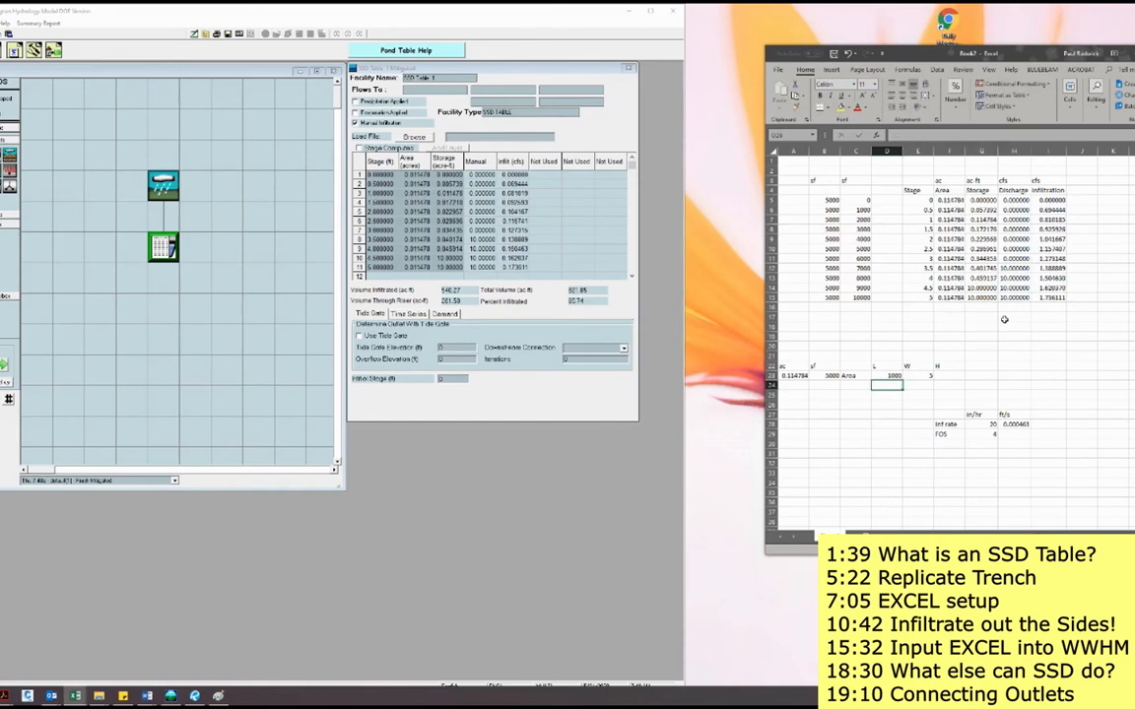
Copy the recalculated E5:I15 values over the rows of WWHM's SSD Table 1 and rerun the mitigated scenario.
{"action": "left_click_drag", "start_coordinate": [1062, 297], "coordinate": [816, 200]}
{"action": "key", "text": "ctrl+c"}
{"action": "left_click", "coordinate": [513, 222]}
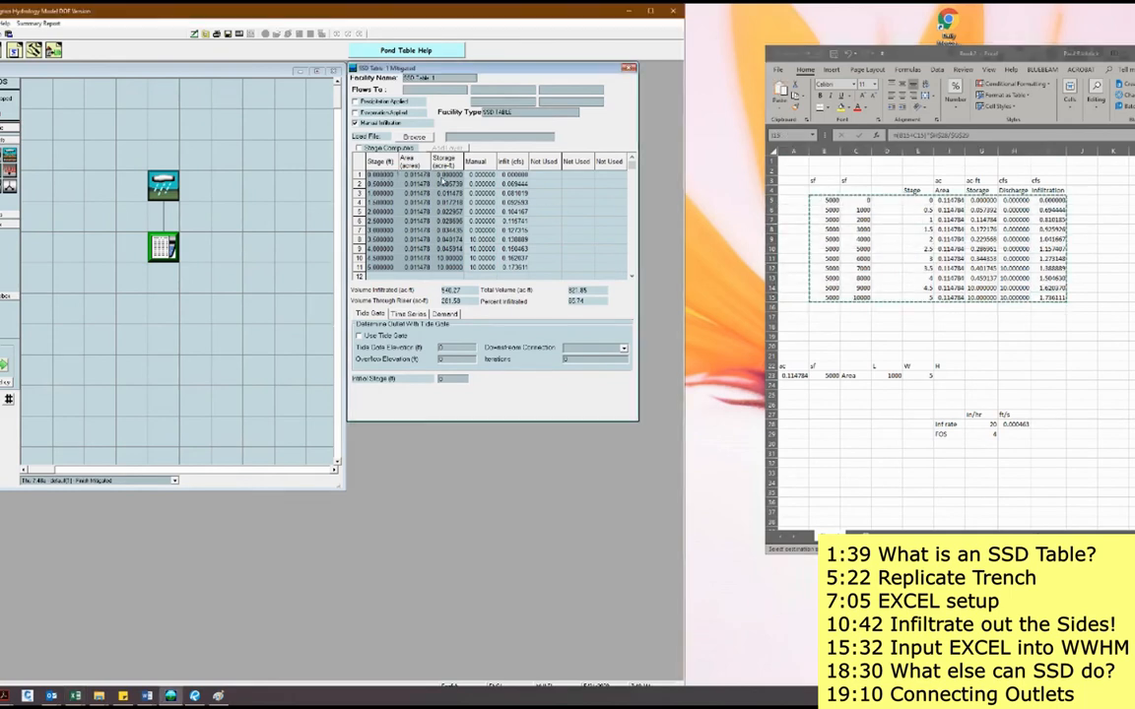
{"action": "key", "text": "ctrl+v"}
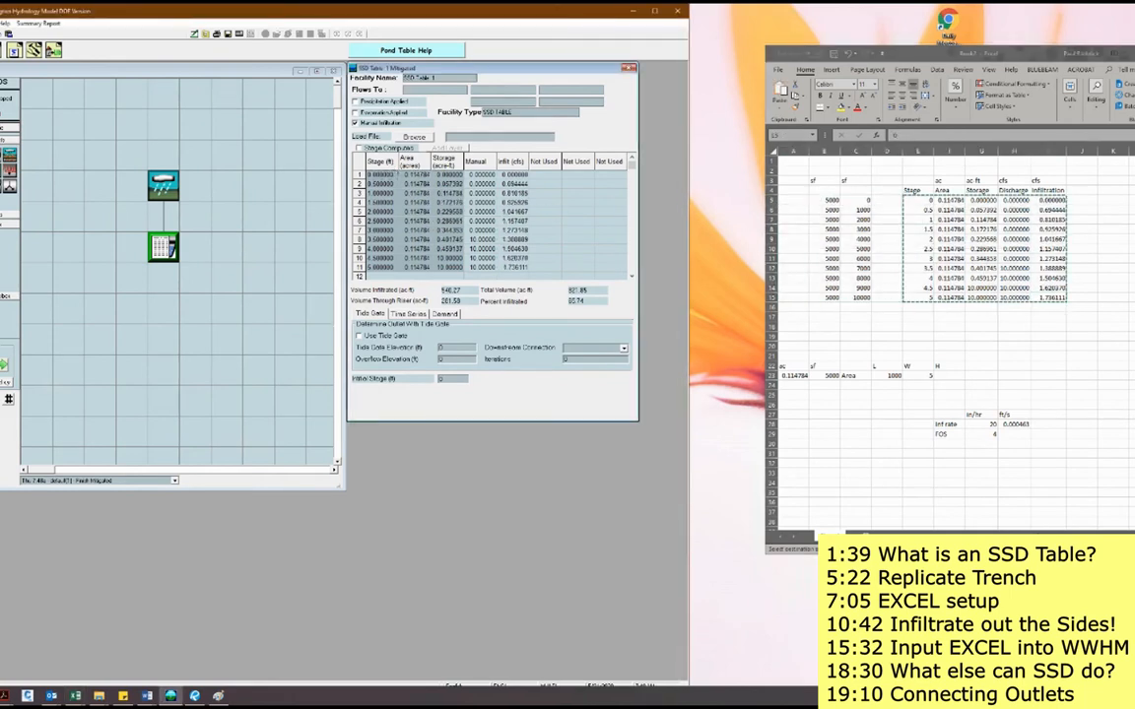
{"action": "left_click", "coordinate": [6, 128]}
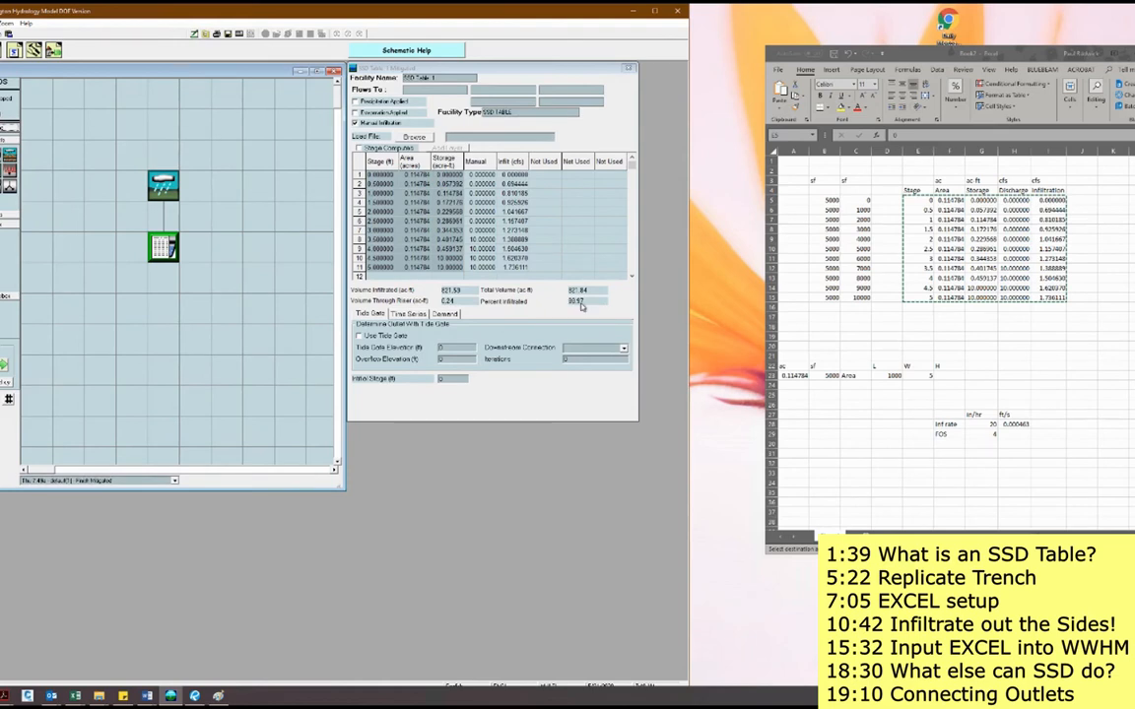
{"action": "left_click", "coordinate": [541, 231]}
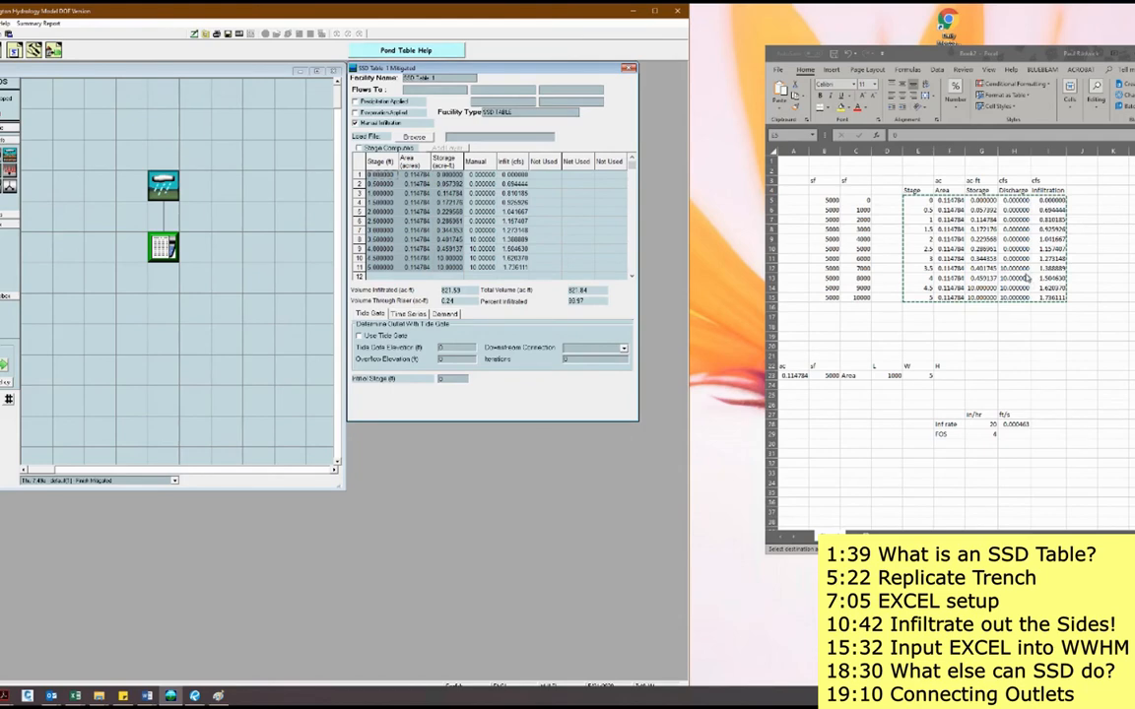
In Excel, fill the zero discharge in H11 down through H13 and select the table range E5:I15.
{"action": "left_click", "coordinate": [1072, 306]}
{"action": "left_click", "coordinate": [568, 244]}
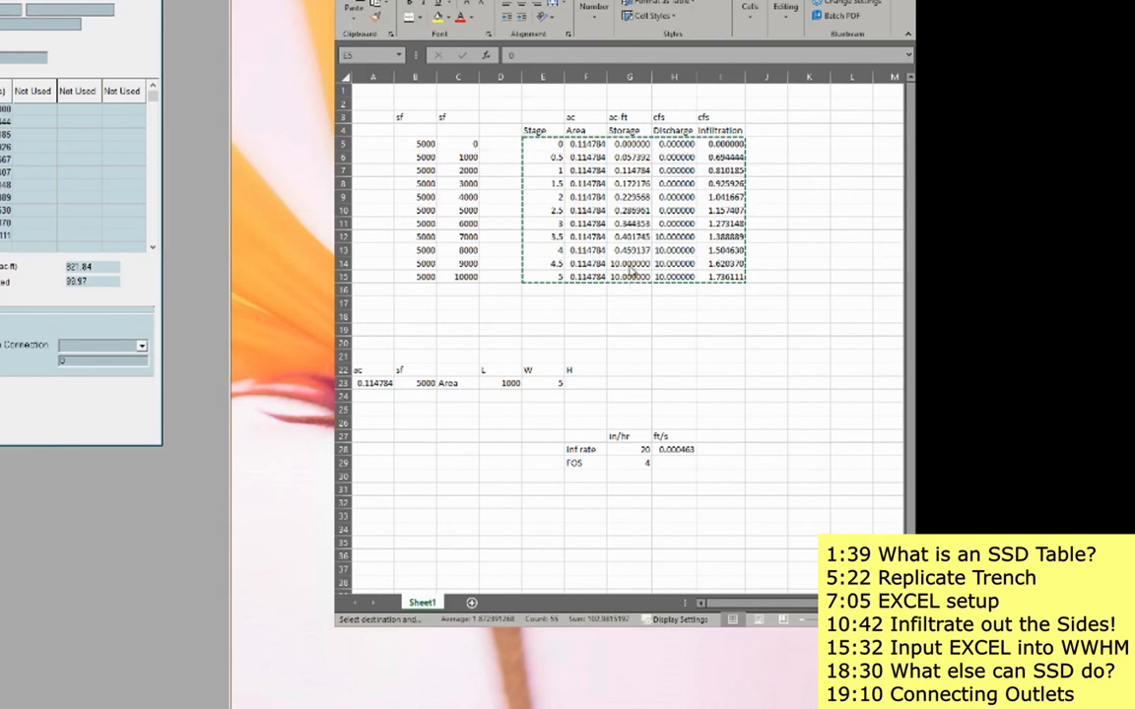
{"action": "left_click", "coordinate": [569, 250]}
{"action": "left_click", "coordinate": [687, 236]}
{"action": "left_click_drag", "start_coordinate": [678, 224], "coordinate": [698, 252]}
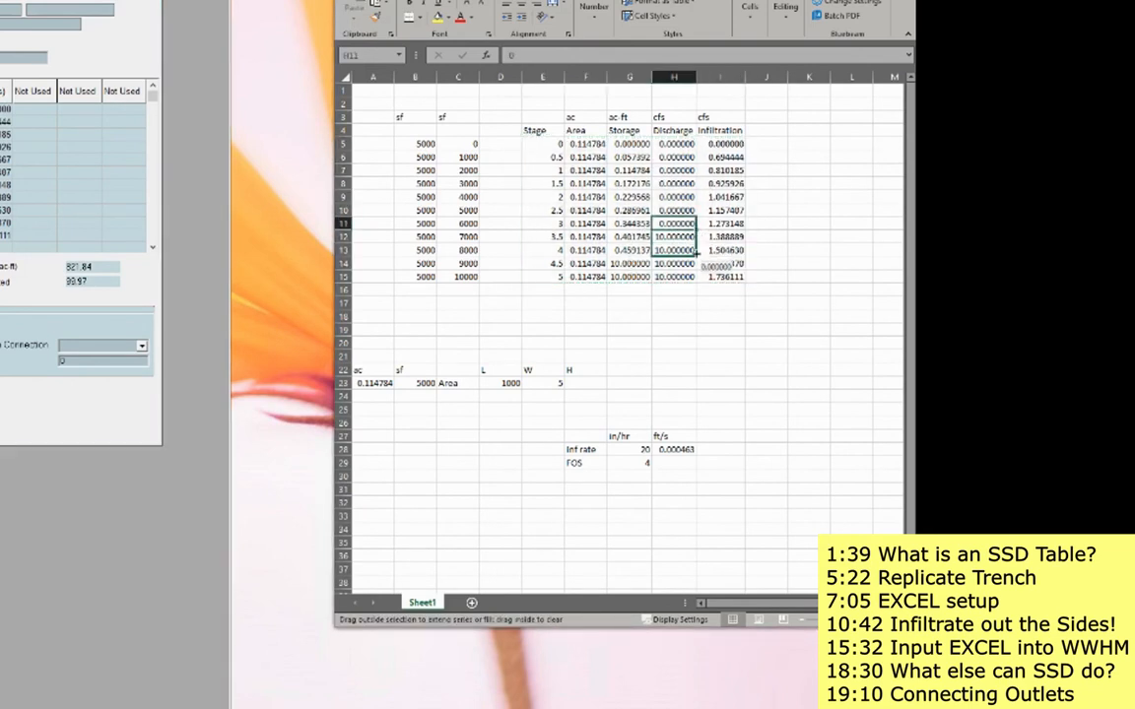
{"action": "left_click", "coordinate": [773, 210]}
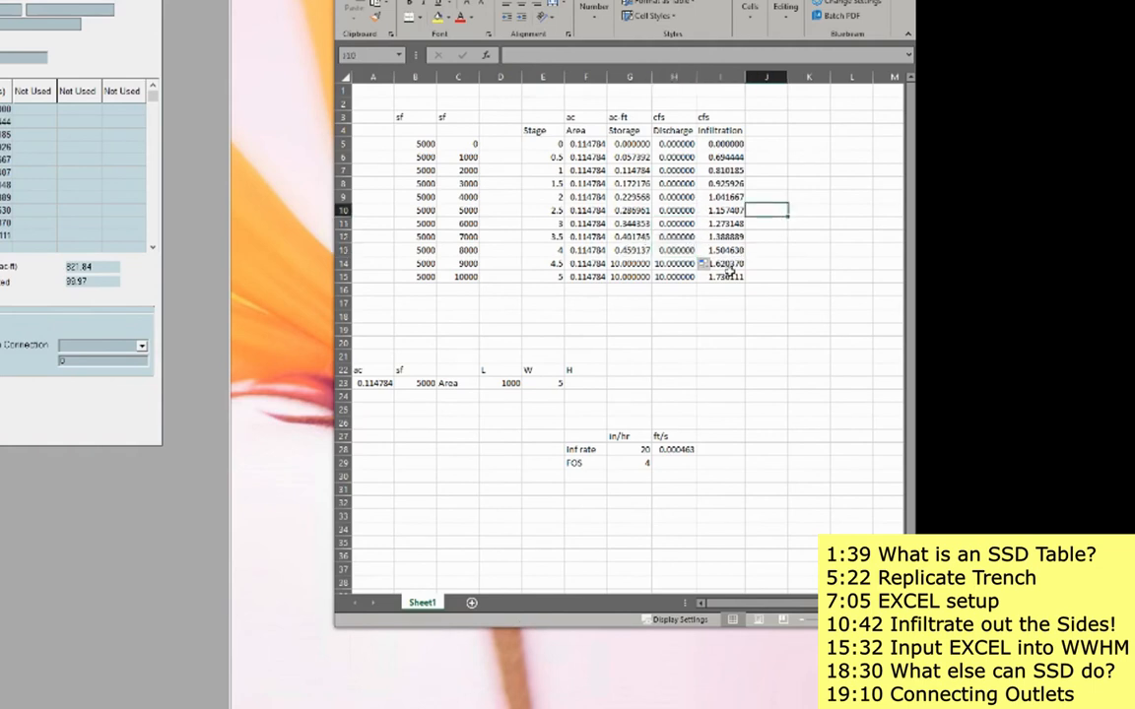
{"action": "left_click_drag", "start_coordinate": [726, 277], "coordinate": [557, 146]}
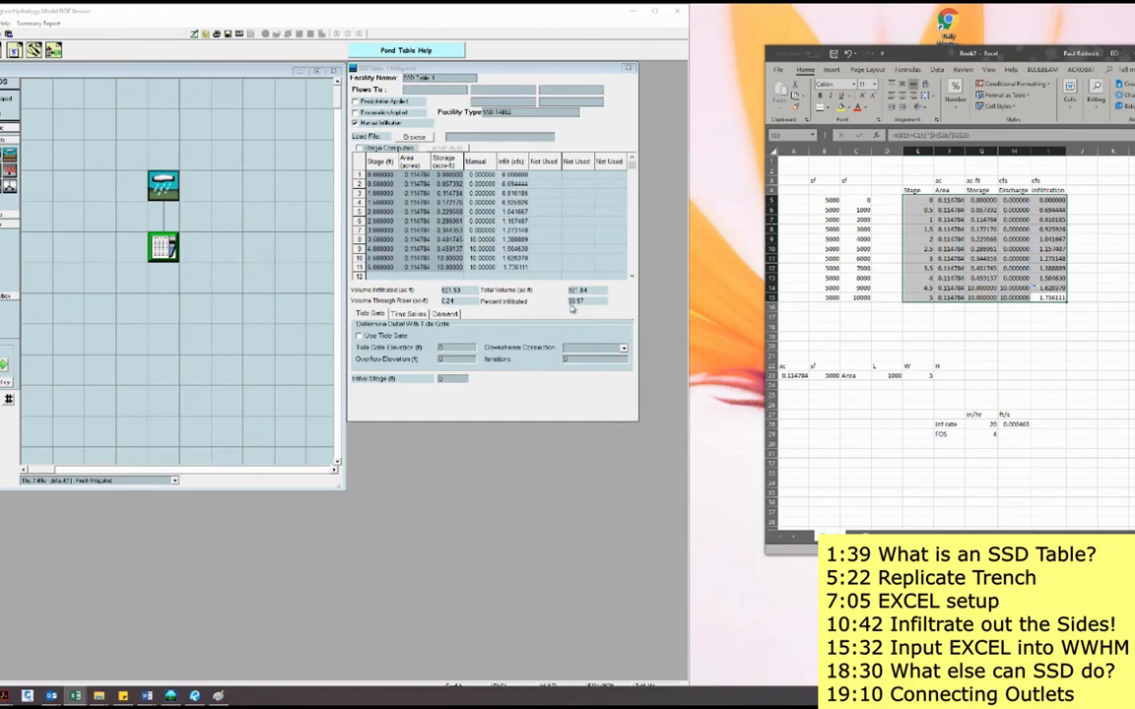
In WWHM's SSD Table 1, set the first unused column after infiltration to Manual.
{"action": "left_click", "coordinate": [568, 217]}
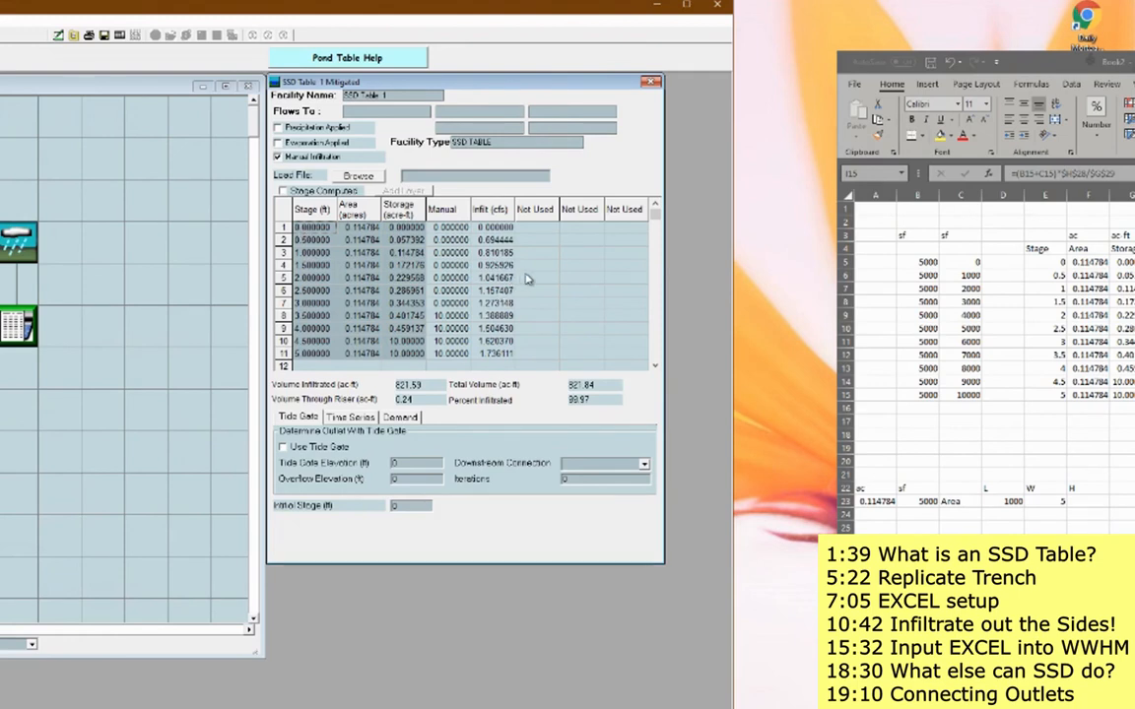
{"action": "left_click", "coordinate": [545, 211]}
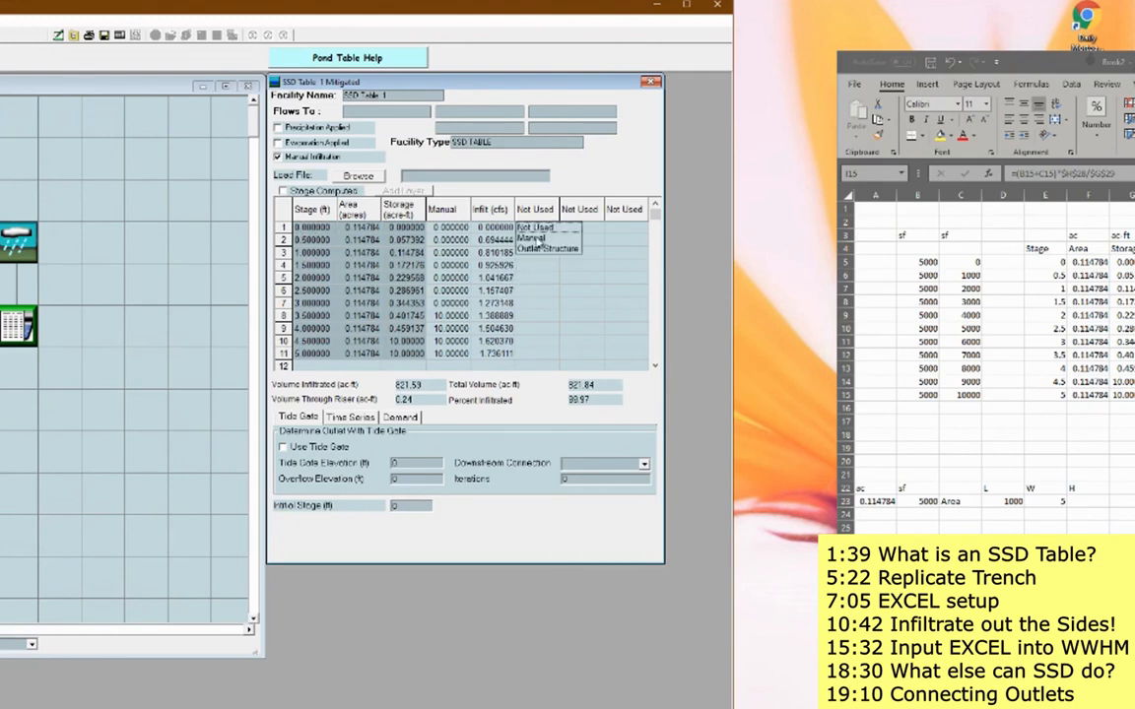
{"action": "left_click", "coordinate": [539, 239]}
{"action": "left_click", "coordinate": [539, 243]}
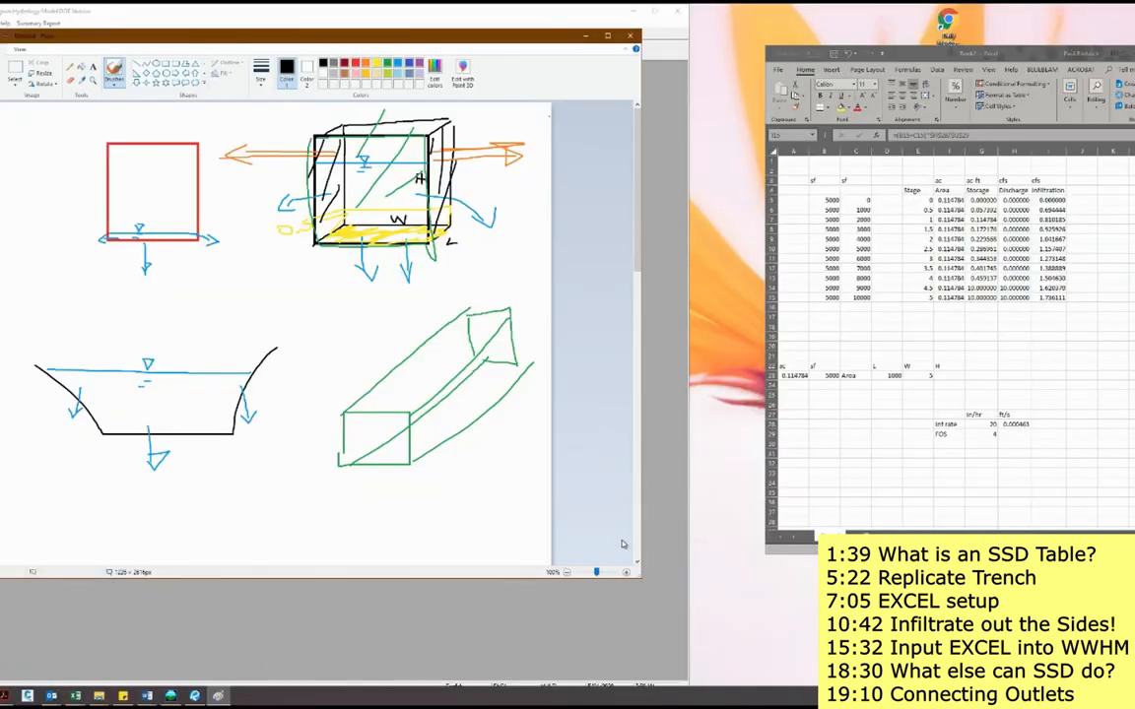
Switch to Paint, enlarge its window and draw a tall black rectangle for the facility on a blank canvas area.
{"action": "mouse_move", "coordinate": [638, 578]}
{"action": "left_mouse_down"}
{"action": "mouse_move", "coordinate": [931, 591]}
{"action": "mouse_move", "coordinate": [934, 631]}
{"action": "left_mouse_up"}
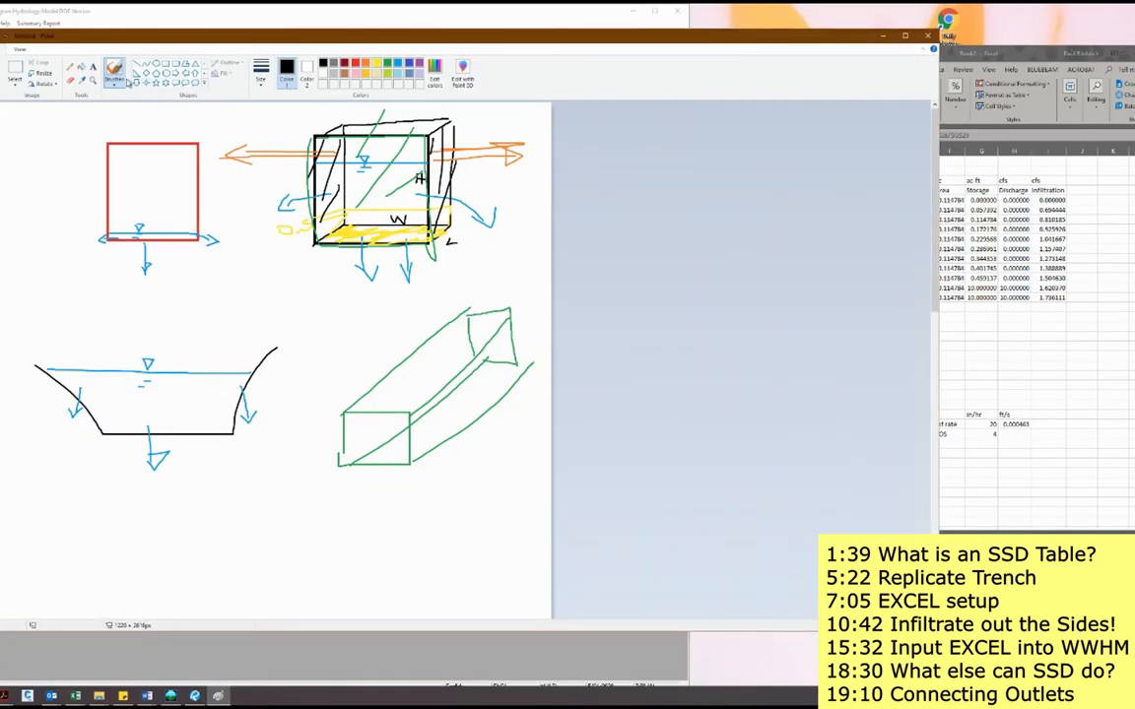
{"action": "scroll", "coordinate": [167, 319], "scroll_direction": "down", "scroll_amount": 6}
{"action": "left_click", "coordinate": [166, 64]}
{"action": "mouse_move", "coordinate": [133, 161]}
{"action": "left_mouse_down"}
{"action": "mouse_move", "coordinate": [142, 358]}
{"action": "mouse_move", "coordinate": [247, 358]}
{"action": "left_mouse_up"}
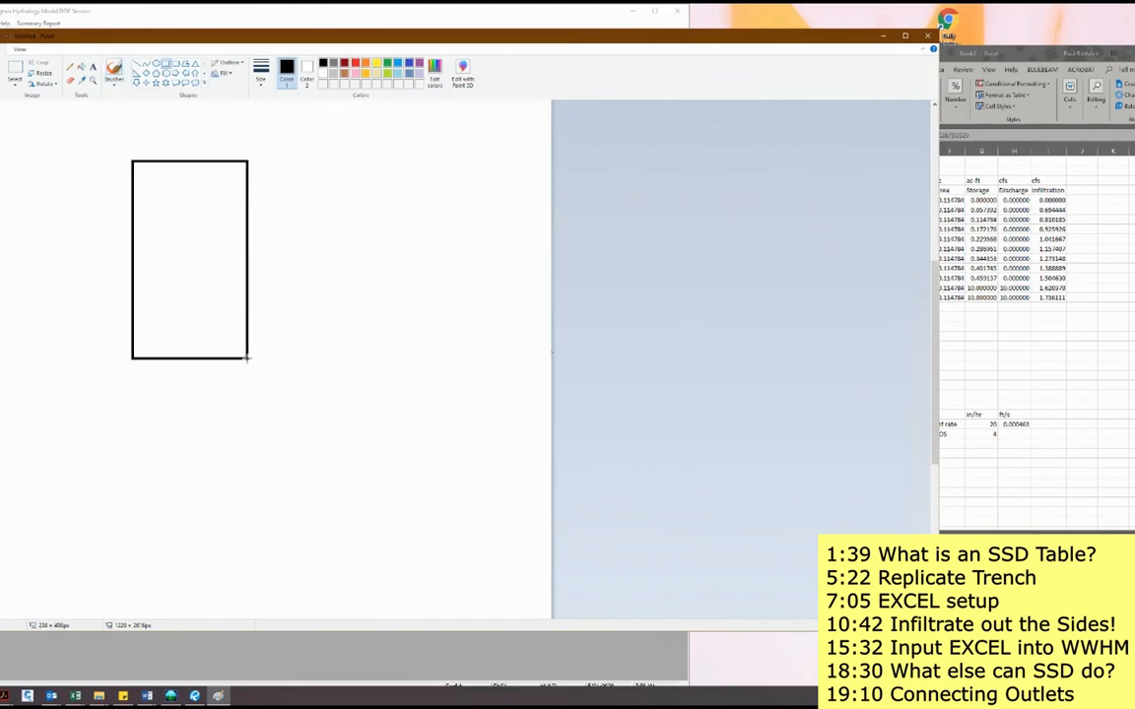
Draw two small outlet rectangles across the facility's right wall, a brown one high up and a purple one lower down.
{"action": "left_click", "coordinate": [398, 63]}
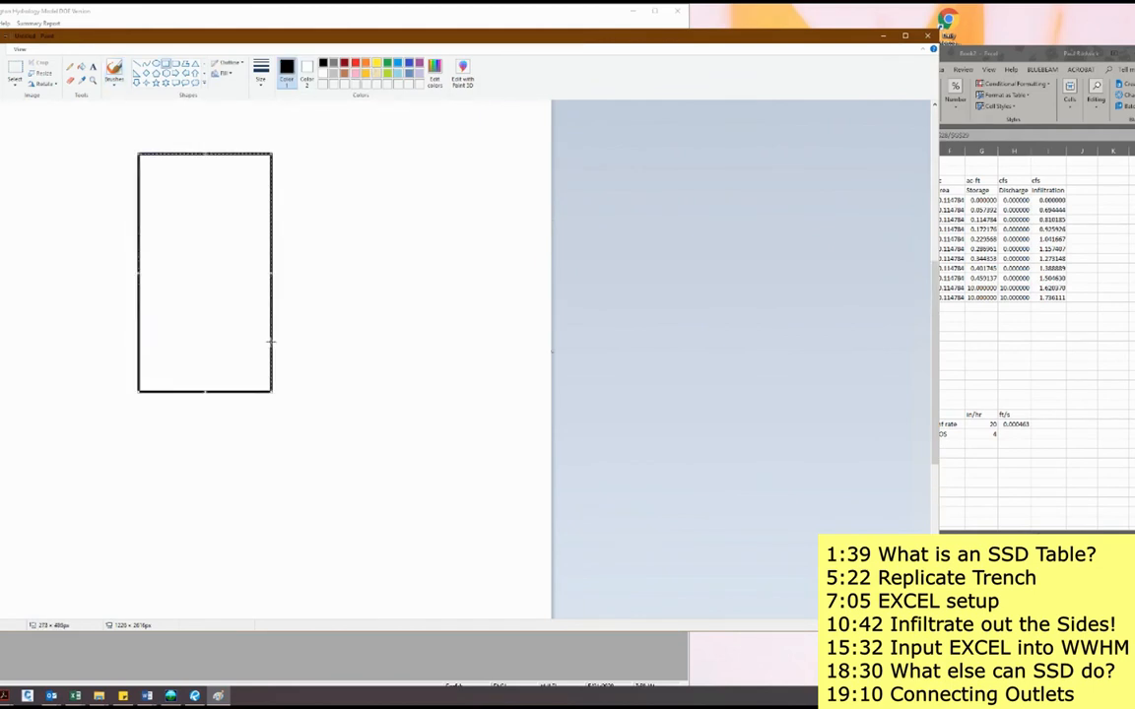
{"action": "left_click", "coordinate": [344, 74]}
{"action": "left_click_drag", "start_coordinate": [261, 222], "coordinate": [306, 232]}
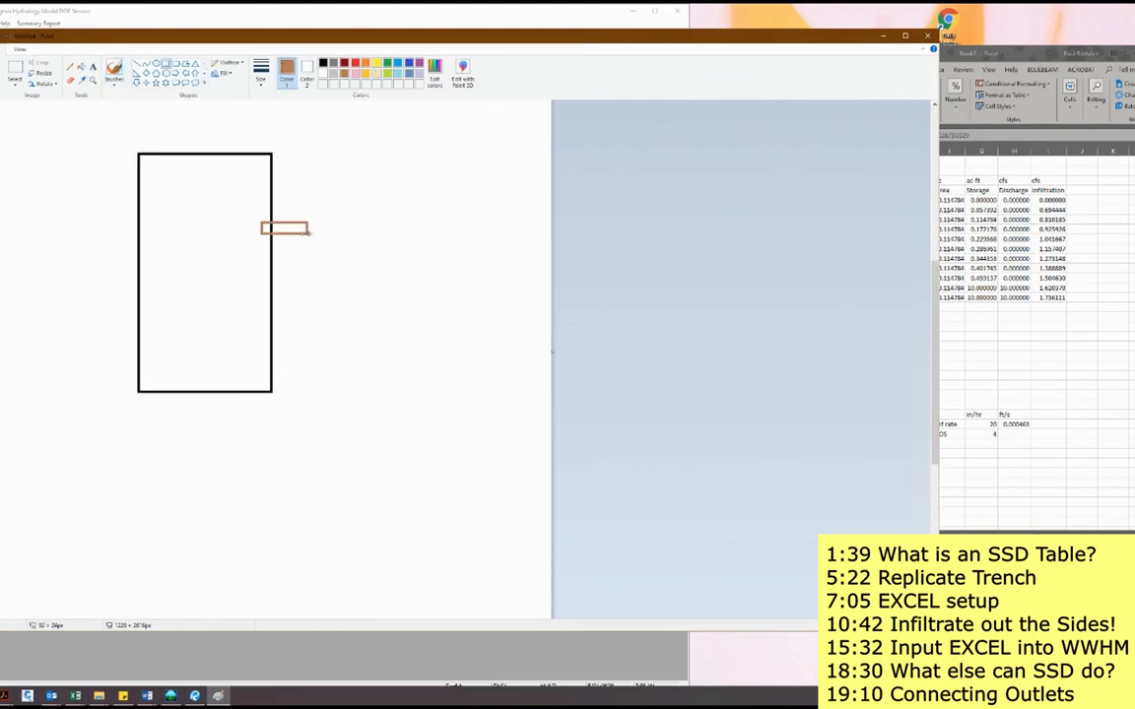
{"action": "mouse_move", "coordinate": [253, 328]}
{"action": "left_mouse_down"}
{"action": "mouse_move", "coordinate": [329, 359]}
{"action": "mouse_move", "coordinate": [338, 351]}
{"action": "left_mouse_up"}
Sketch blue flow lines with the brush, leading outward from the lower and upper outlets.
{"action": "left_click", "coordinate": [398, 64]}
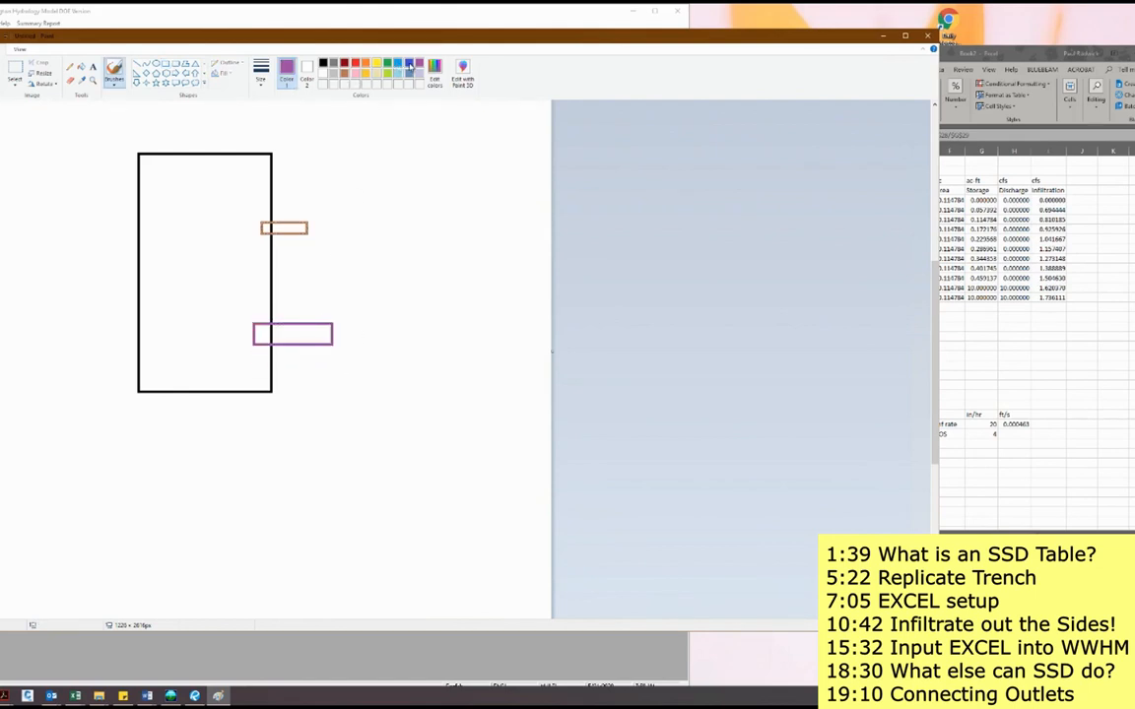
{"action": "left_click", "coordinate": [409, 64]}
{"action": "mouse_move", "coordinate": [289, 333]}
{"action": "left_mouse_down"}
{"action": "mouse_move", "coordinate": [405, 342]}
{"action": "mouse_move", "coordinate": [415, 384]}
{"action": "left_mouse_up"}
{"action": "mouse_move", "coordinate": [283, 228]}
{"action": "left_mouse_down"}
{"action": "mouse_move", "coordinate": [379, 216]}
{"action": "mouse_move", "coordinate": [390, 195]}
{"action": "left_mouse_up"}
{"action": "mouse_move", "coordinate": [422, 128]}
{"action": "left_mouse_down"}
{"action": "mouse_move", "coordinate": [422, 178]}
{"action": "mouse_move", "coordinate": [532, 218]}
{"action": "mouse_move", "coordinate": [525, 126]}
{"action": "mouse_move", "coordinate": [421, 127]}
{"action": "left_mouse_up"}
{"action": "mouse_move", "coordinate": [310, 480]}
{"action": "left_mouse_down"}
{"action": "mouse_move", "coordinate": [342, 452]}
{"action": "mouse_move", "coordinate": [550, 393]}
{"action": "mouse_move", "coordinate": [380, 456]}
{"action": "mouse_move", "coordinate": [550, 418]}
{"action": "left_mouse_up"}
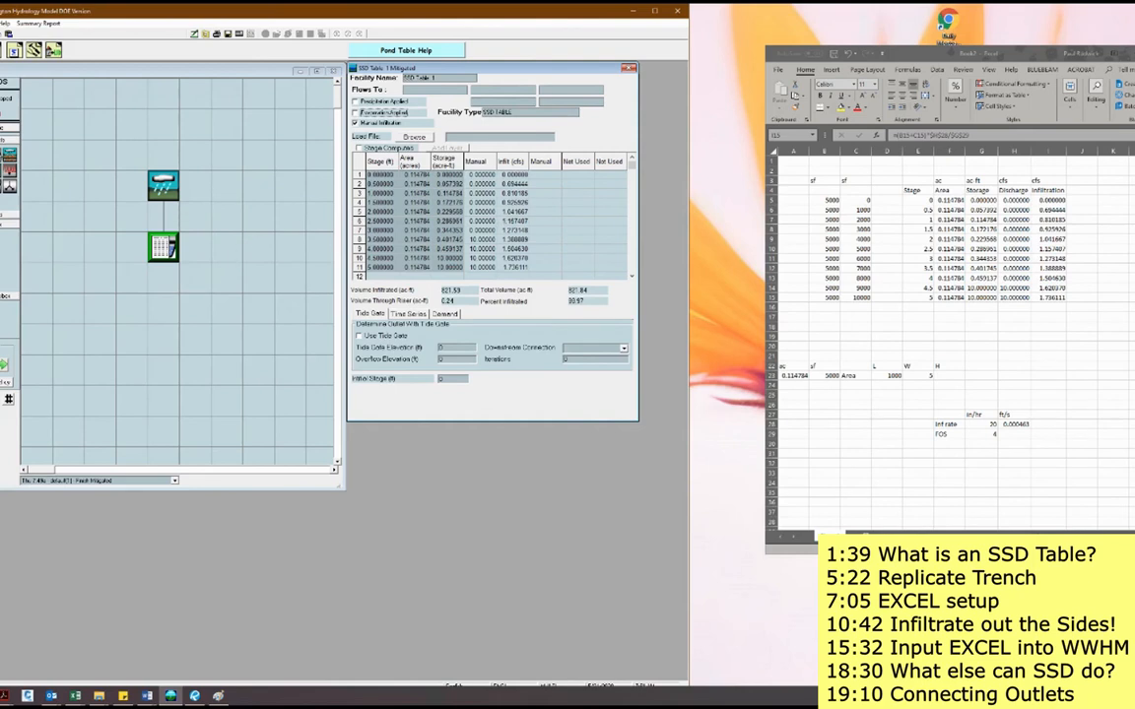
In WWHM, place a trapezoidal pond element directly below SSD Table 1 and select the SSD Table element again.
{"action": "left_click", "coordinate": [5, 170]}
{"action": "left_click", "coordinate": [162, 308]}
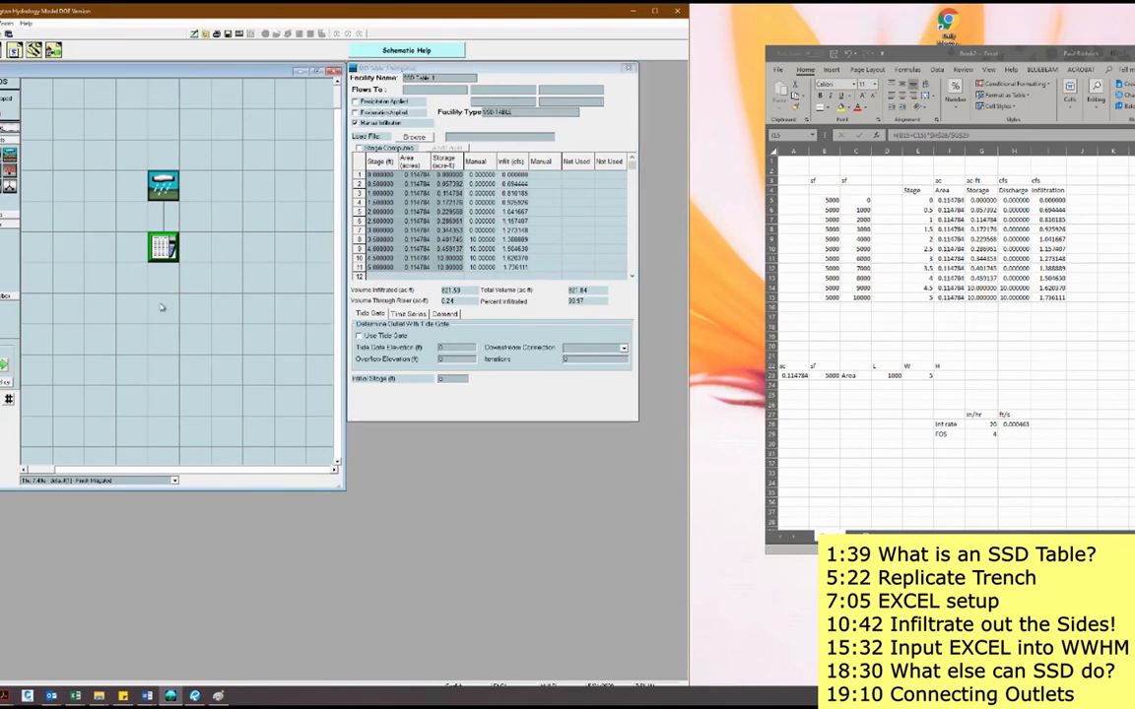
{"action": "left_click", "coordinate": [163, 247]}
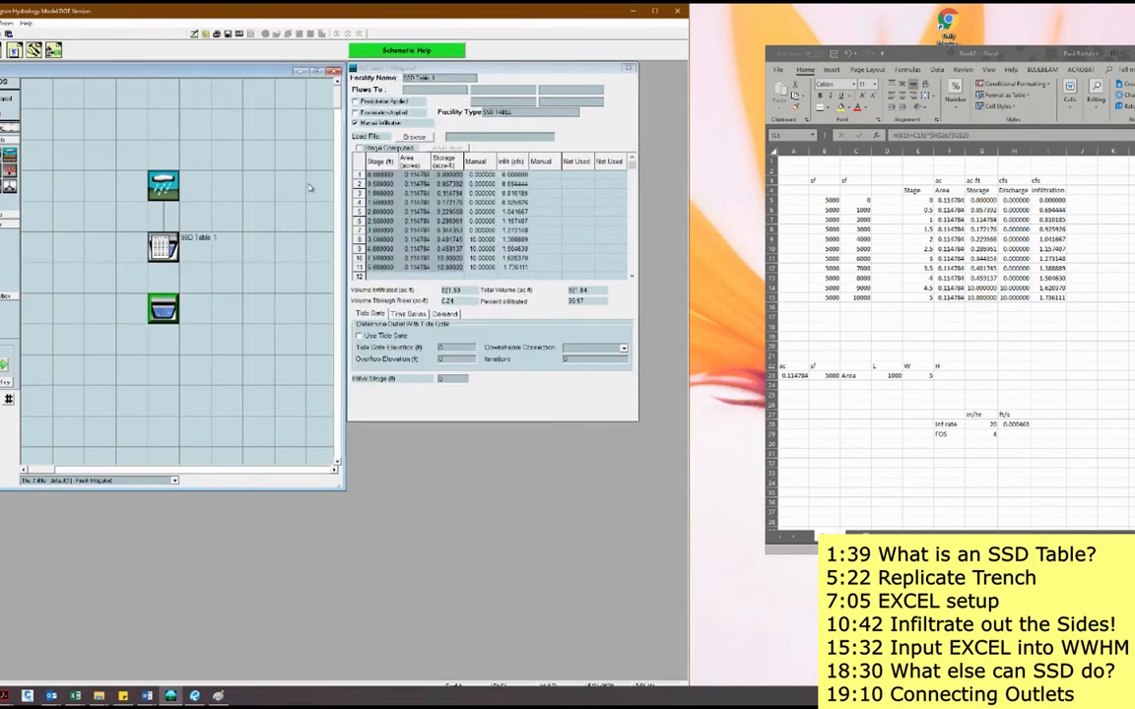
Try to connect SSD Table 1 to the trapezoidal pond, switching between Outlet 1 and Outlet 2 as the flow source.
{"action": "right_click", "coordinate": [158, 248]}
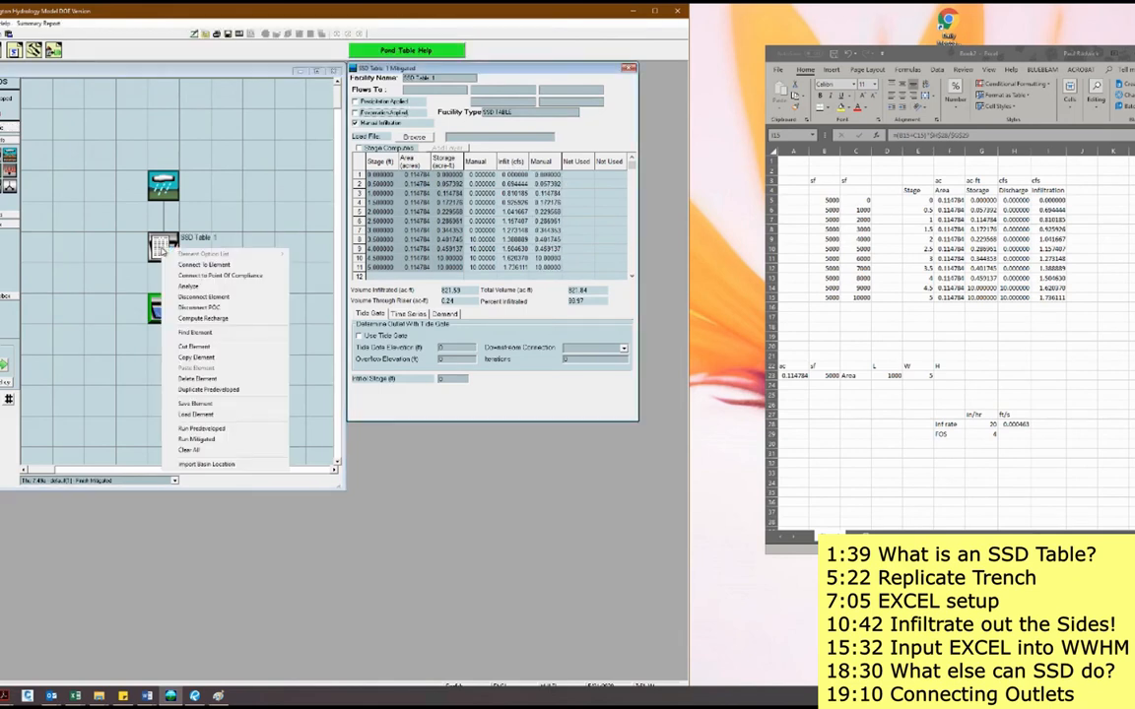
{"action": "left_click", "coordinate": [197, 260]}
{"action": "left_click", "coordinate": [168, 311]}
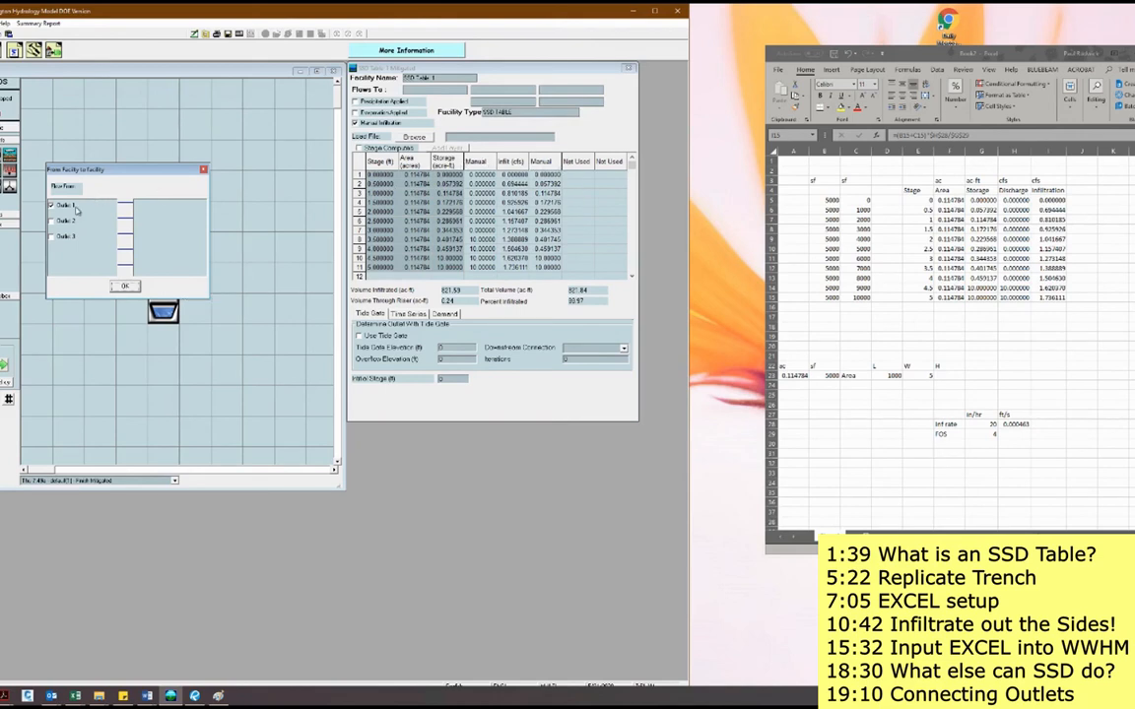
{"action": "left_click", "coordinate": [64, 221]}
{"action": "left_click", "coordinate": [65, 206]}
{"action": "key", "text": "Return"}
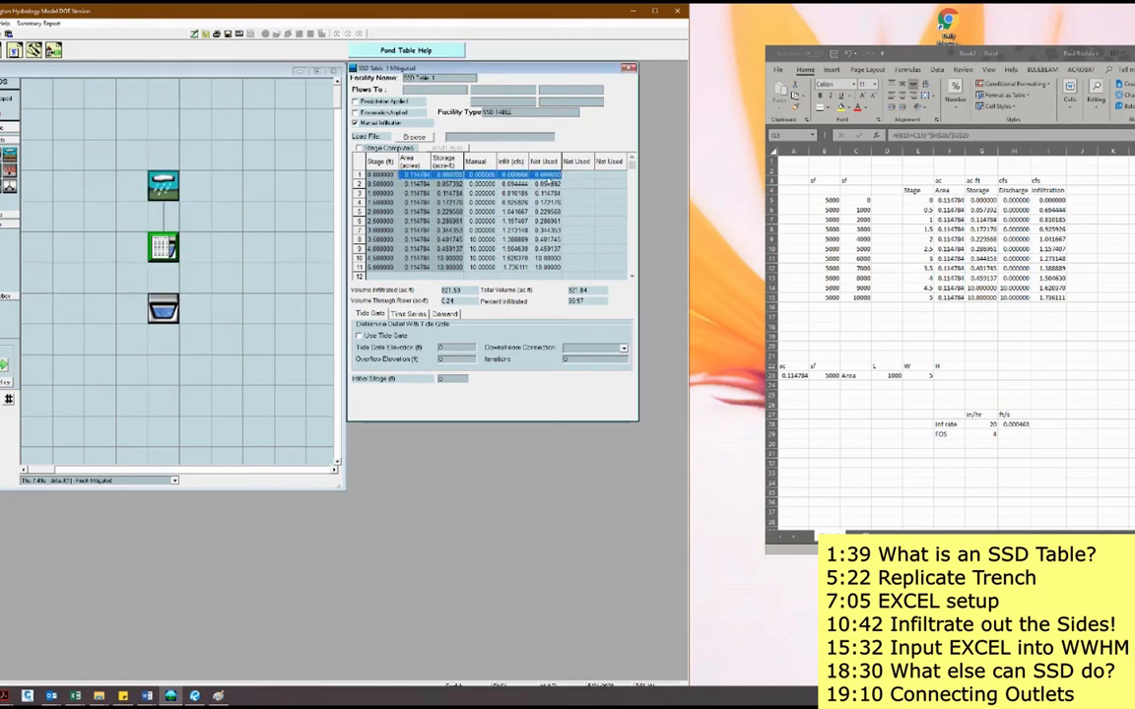
Connect Outlet 1 of SSD Table 1 to the trapezoidal pond below it, after checking and closing the pond's properties.
{"action": "left_click", "coordinate": [164, 311]}
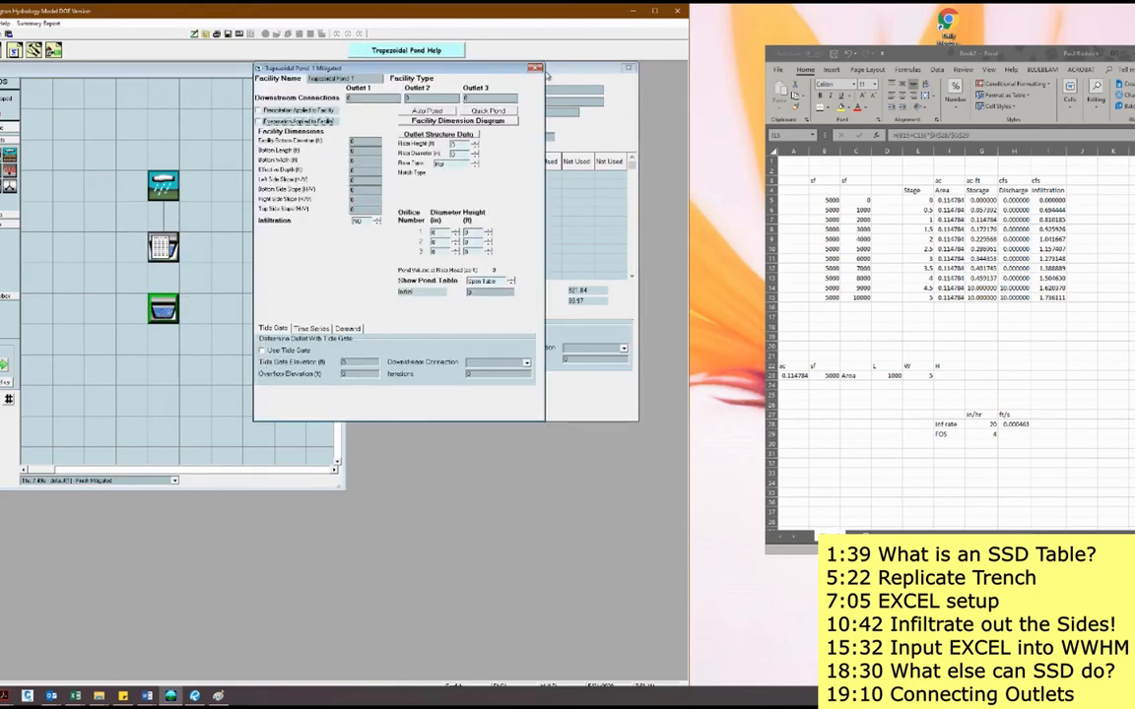
{"action": "left_click_drag", "start_coordinate": [478, 68], "coordinate": [586, 194]}
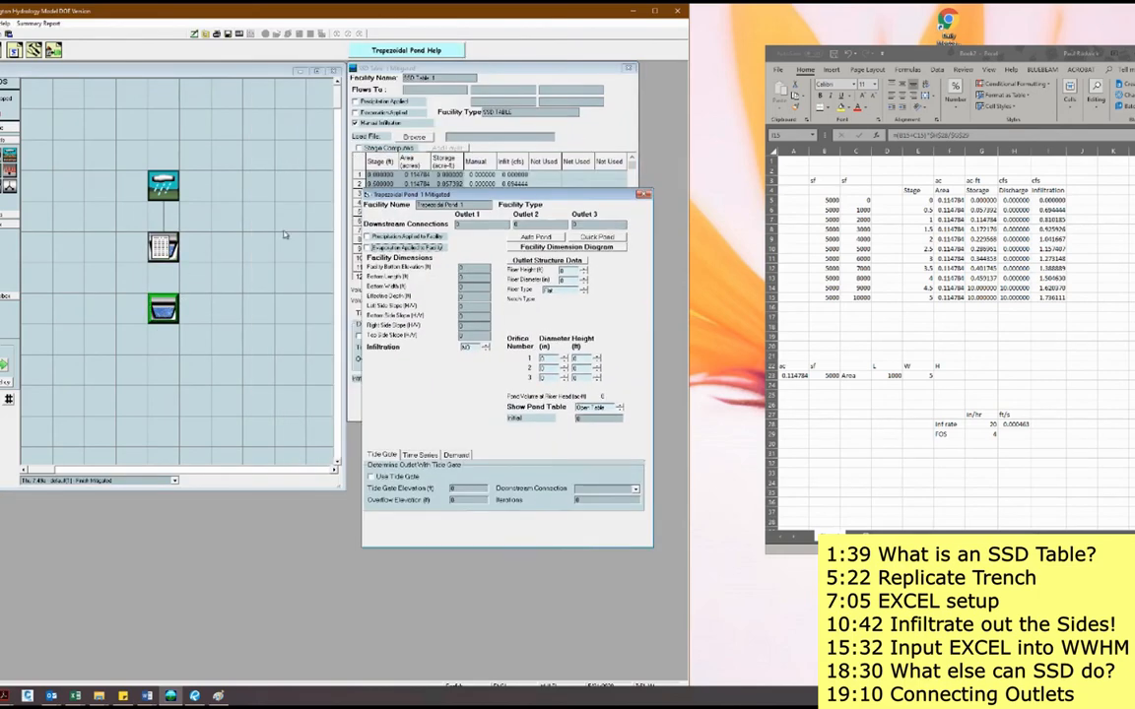
{"action": "left_click", "coordinate": [645, 196]}
{"action": "right_click", "coordinate": [165, 249]}
{"action": "left_click", "coordinate": [192, 257]}
{"action": "left_click", "coordinate": [167, 309]}
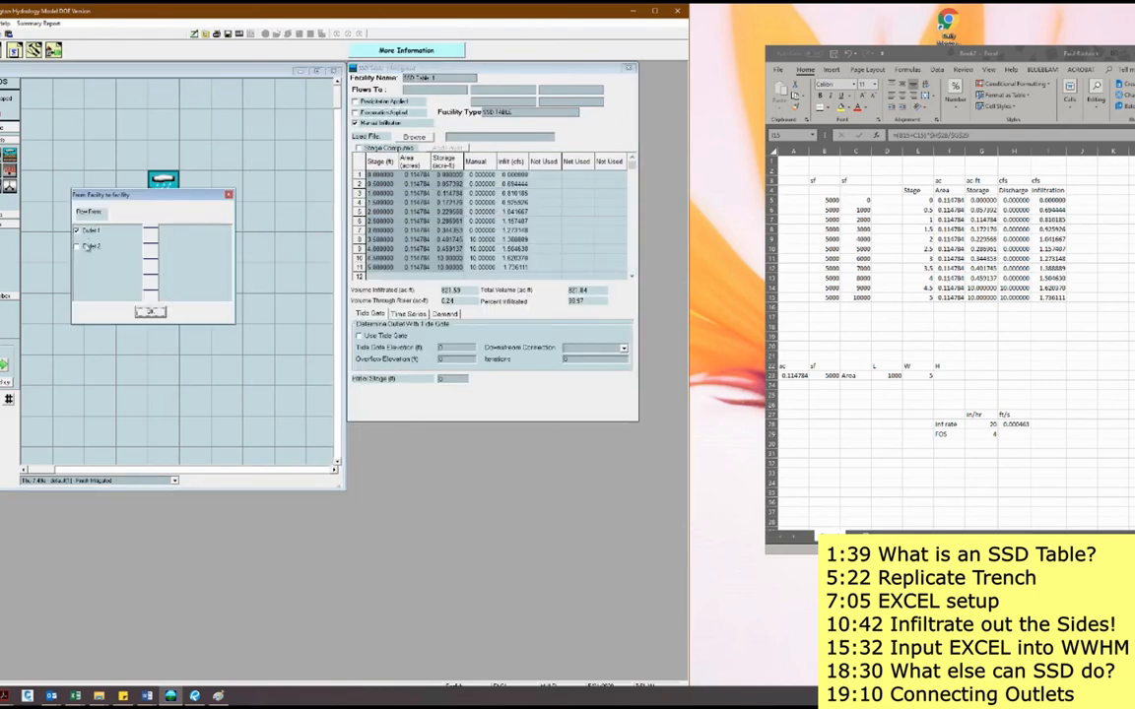
{"action": "left_click_drag", "start_coordinate": [202, 197], "coordinate": [369, 173]}
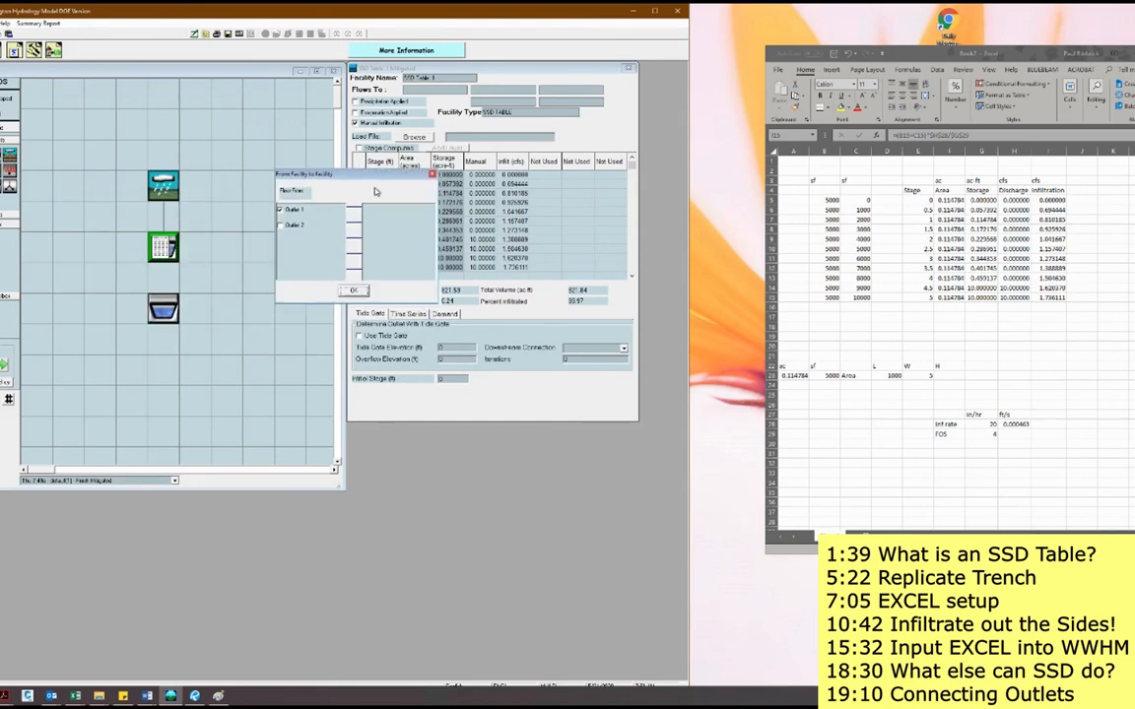
{"action": "left_click", "coordinate": [353, 290]}
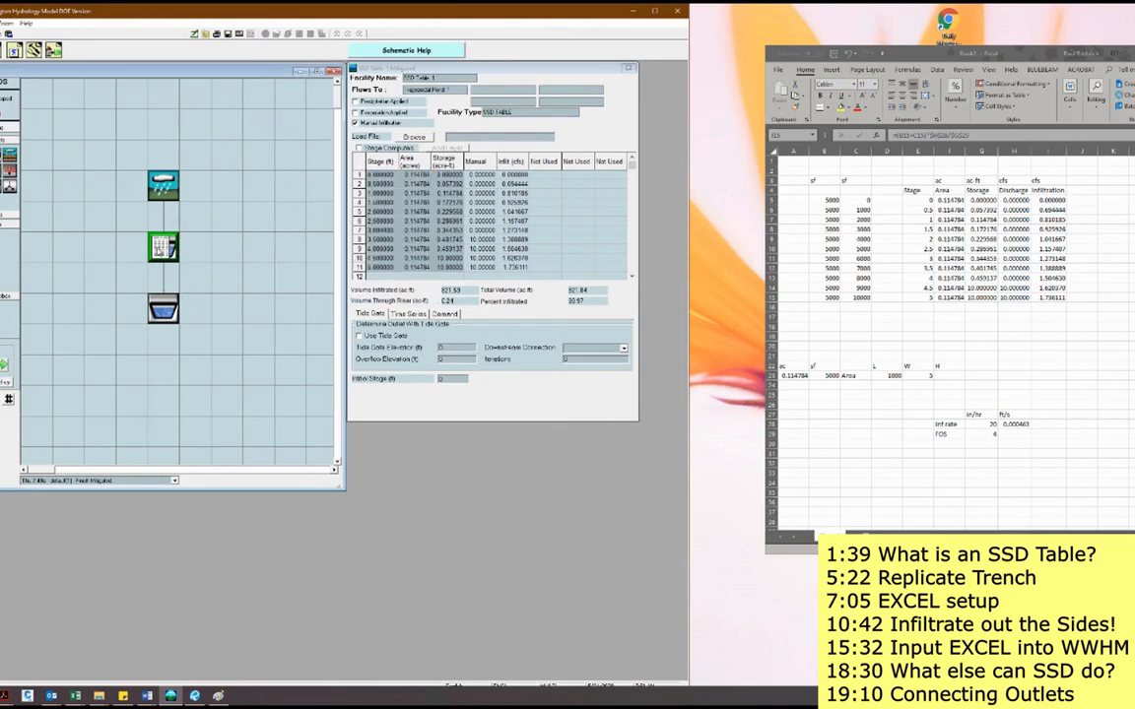
Examine the outlet choices for connecting SSD Table 1 to a point of compliance, and close the dialog without connecting.
{"action": "right_click", "coordinate": [170, 251]}
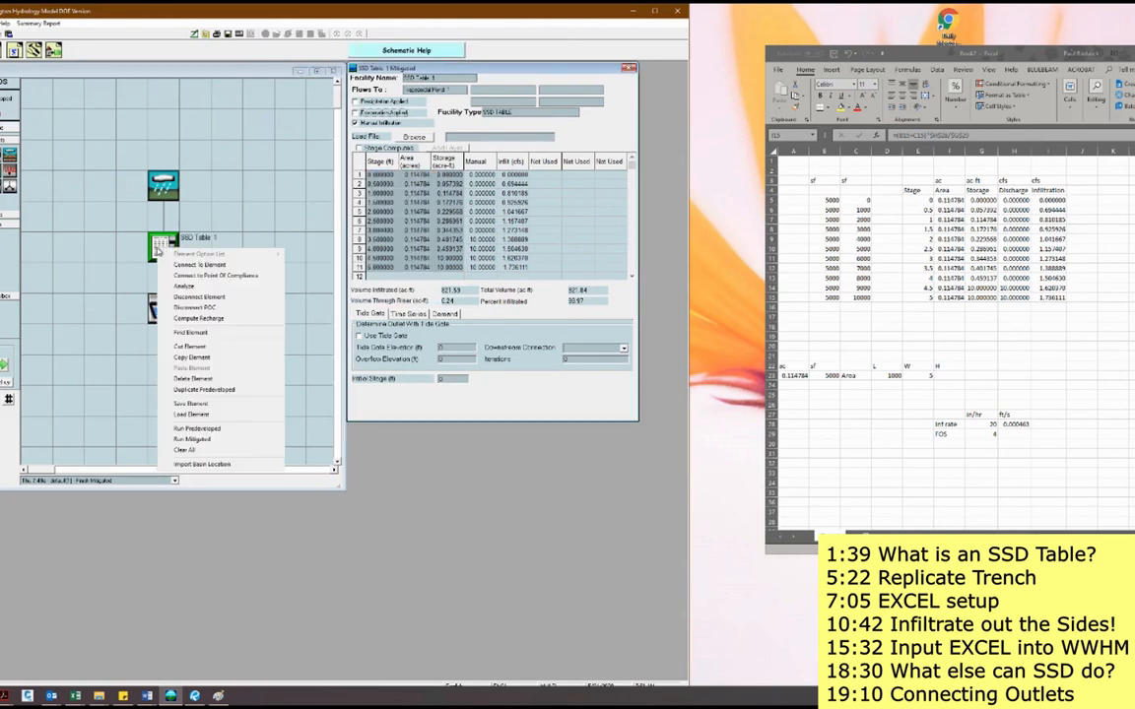
{"action": "left_click", "coordinate": [229, 276]}
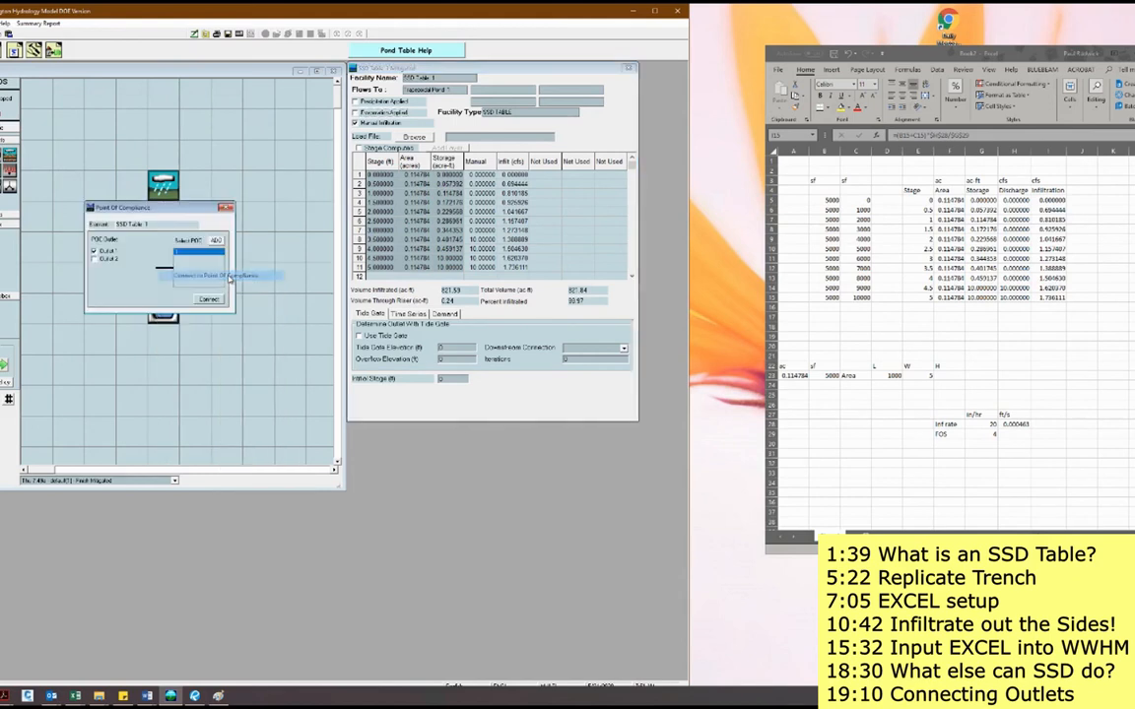
{"action": "left_click", "coordinate": [99, 251]}
{"action": "left_click", "coordinate": [119, 251]}
{"action": "left_click_drag", "start_coordinate": [159, 208], "coordinate": [320, 212]}
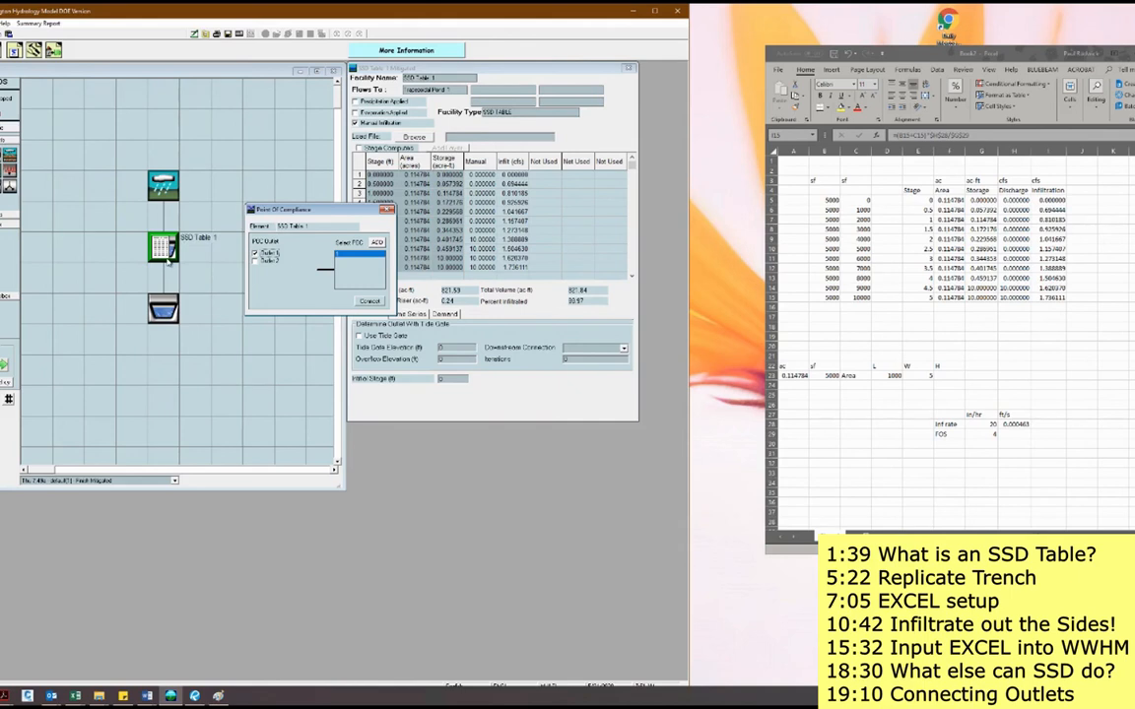
{"action": "left_click_drag", "start_coordinate": [327, 211], "coordinate": [276, 295]}
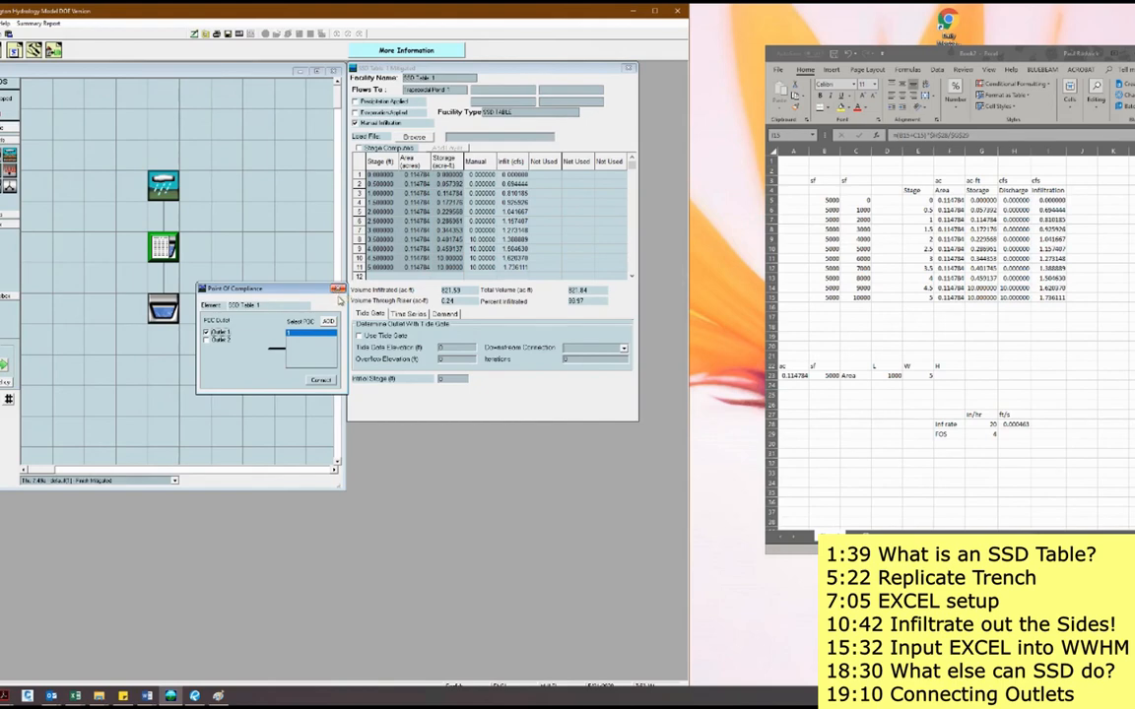
{"action": "left_click", "coordinate": [337, 289]}
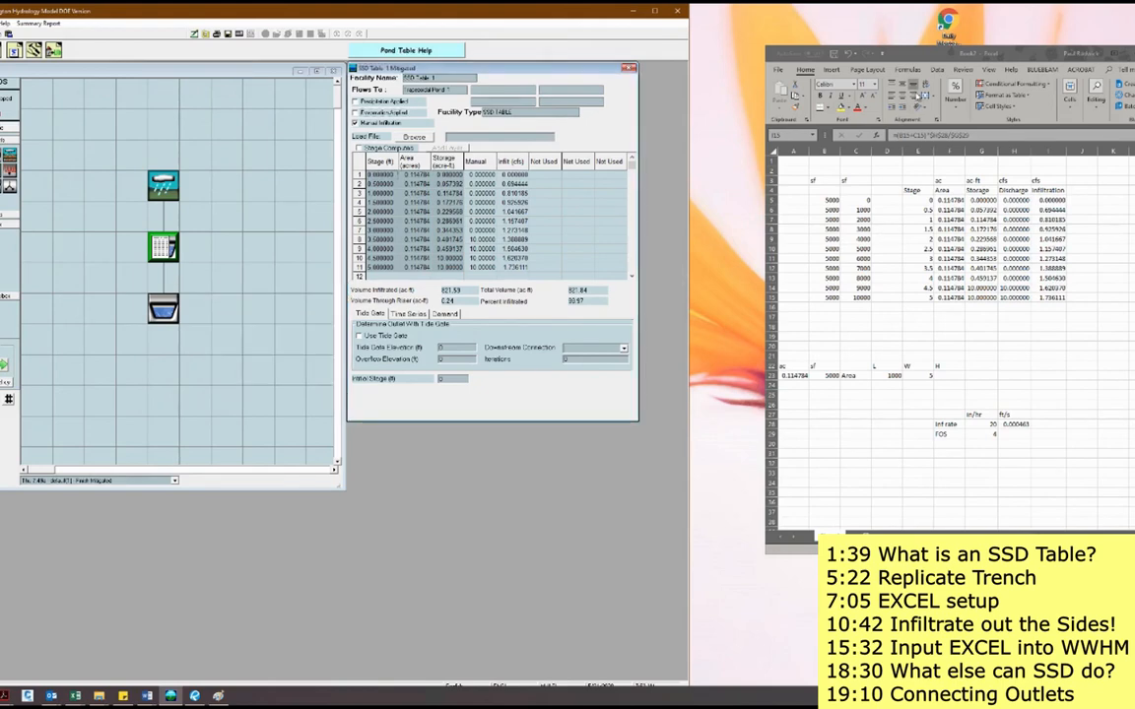
{"action": "left_click_drag", "start_coordinate": [927, 57], "coordinate": [859, 69]}
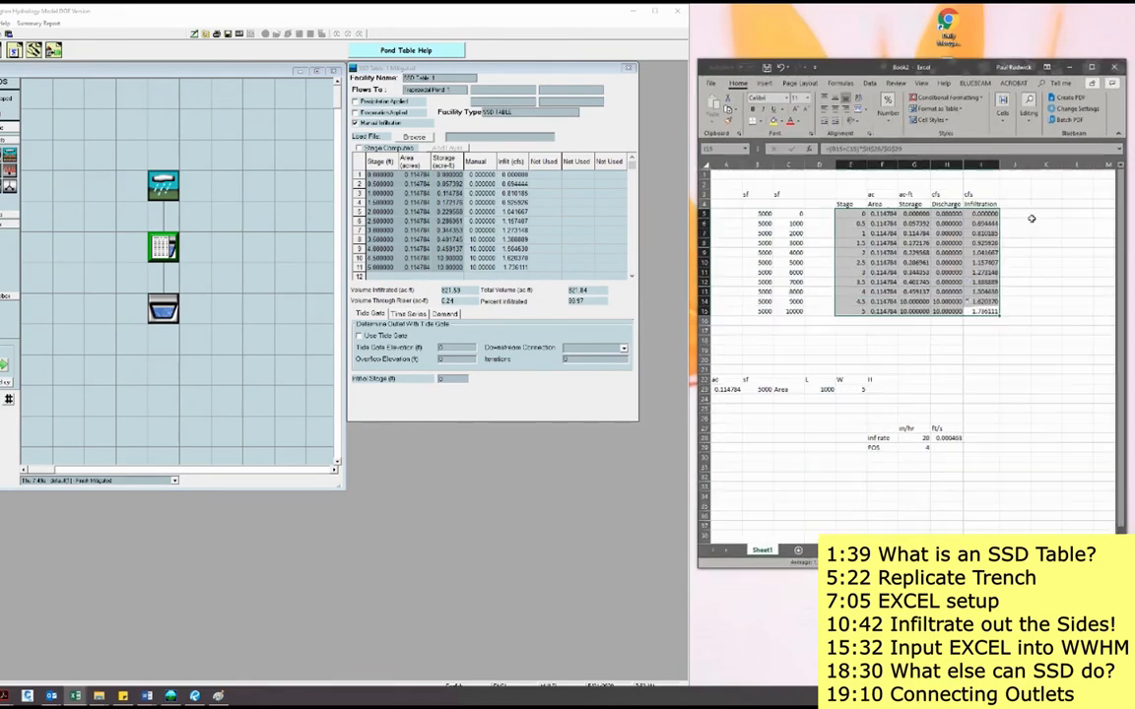
{"action": "left_click", "coordinate": [843, 213]}
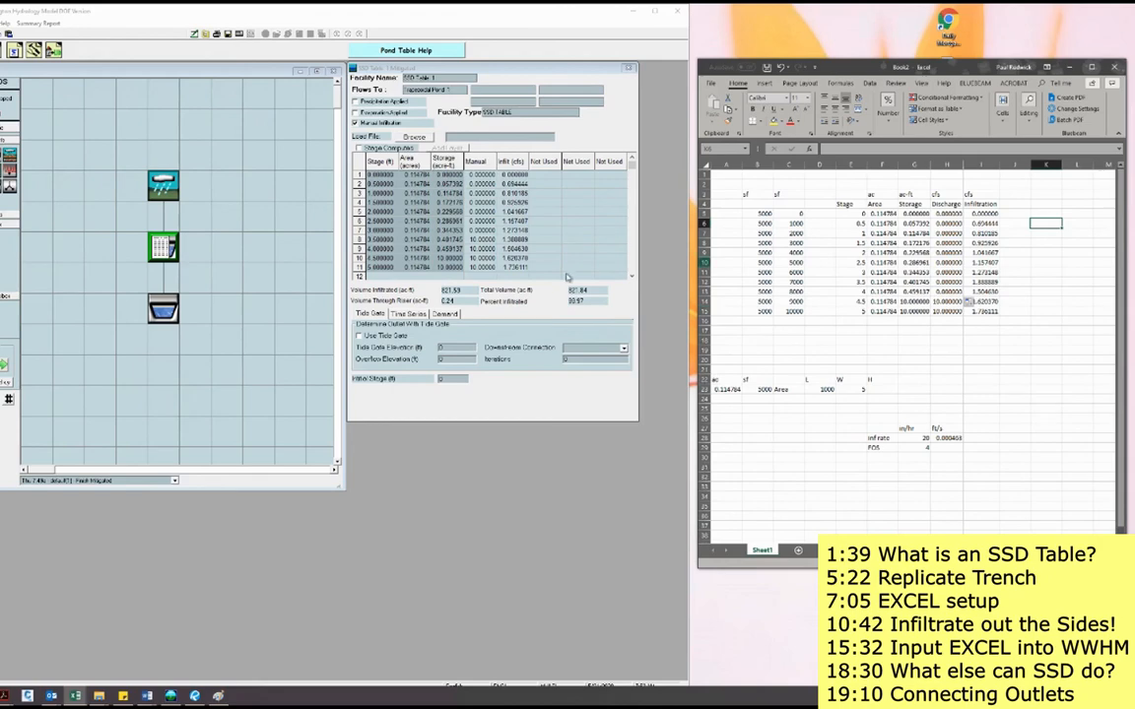